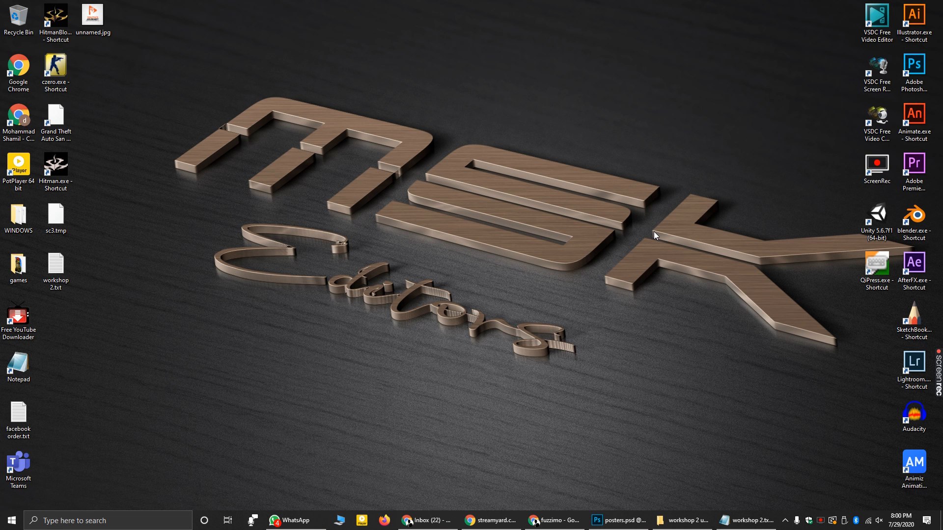
# - Refresh the desktop and restore the Photoshop window showing posters.psd
pyautogui.rightClick(448, 4)
pyautogui.click(474, 34)
pyautogui.click(600, 520)
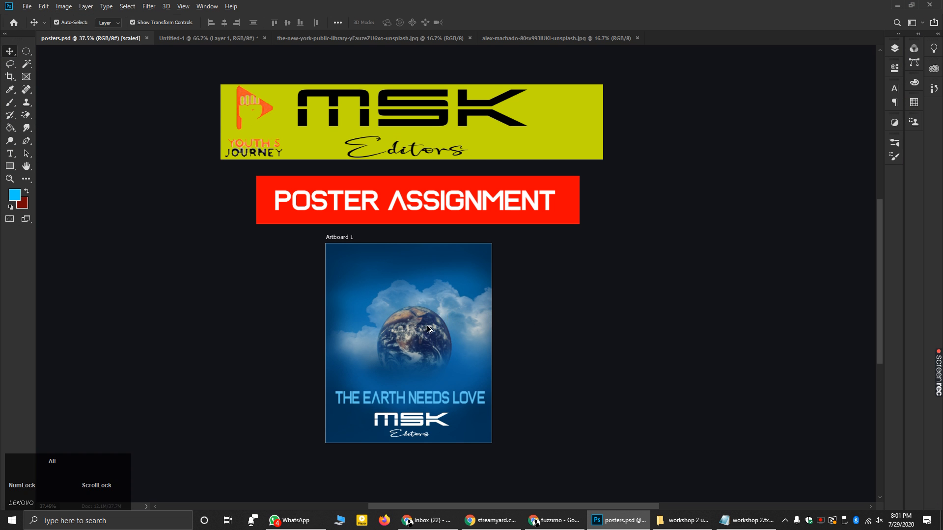
# - Zoom into Artboard 1, review the poster's layer list, then select the Eraser Tool
pyautogui.keyDown('alt'); pyautogui.scroll(1, 445, 442); pyautogui.keyUp('alt')
pyautogui.keyDown('alt'); pyautogui.scroll(5, 445, 442); pyautogui.keyUp('alt')
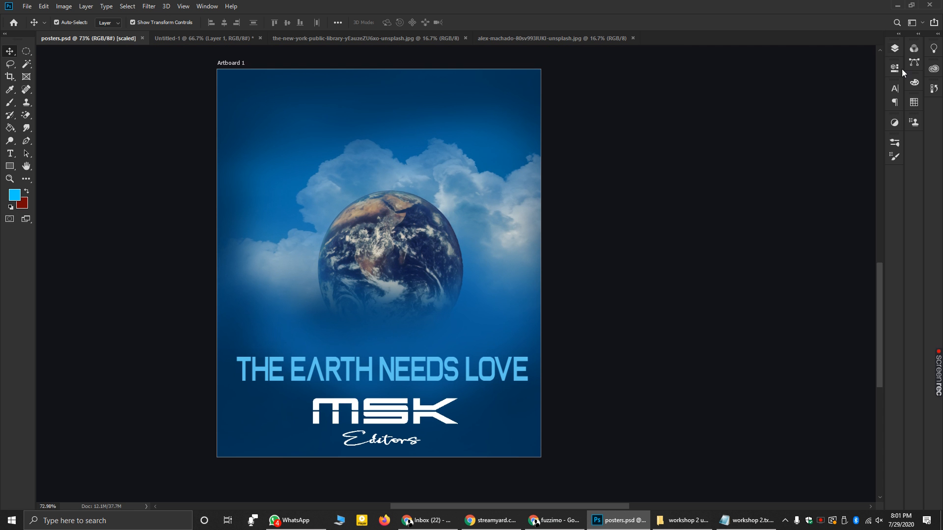
pyautogui.click(893, 48)
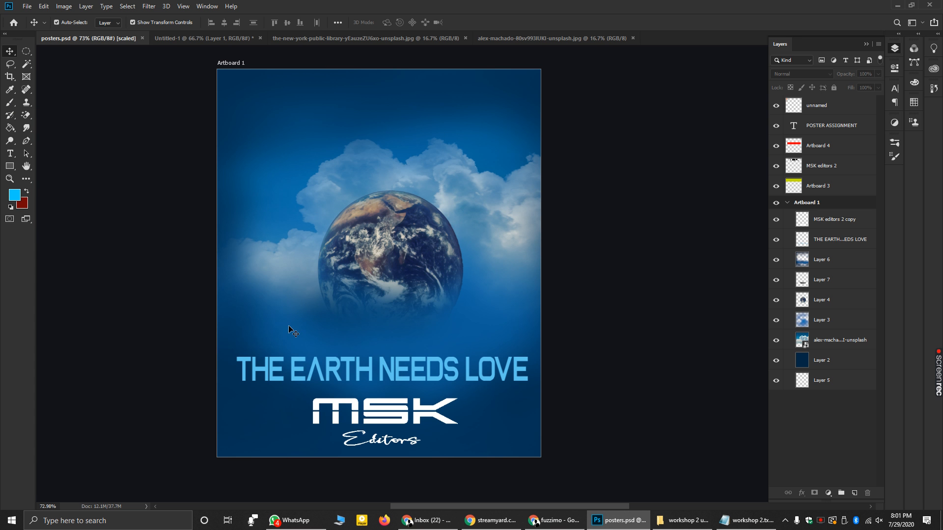
pyautogui.click(866, 44)
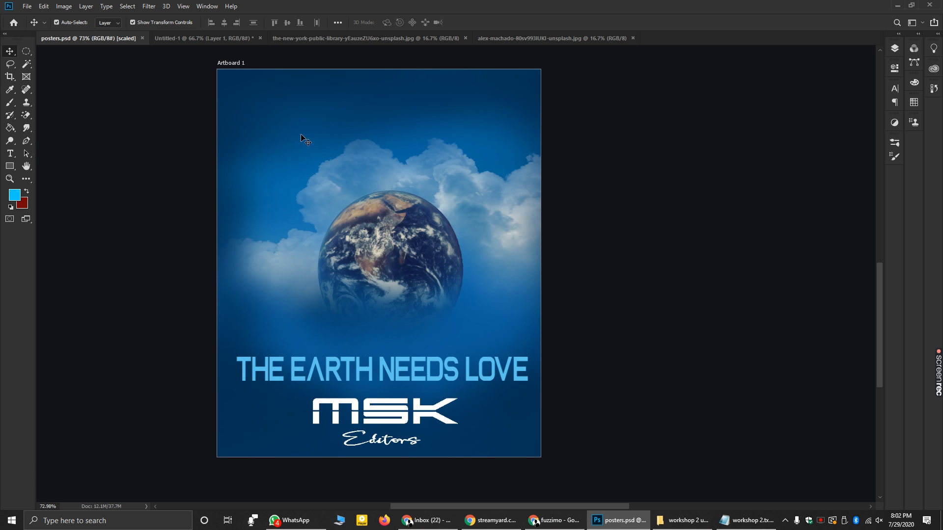
pyautogui.moveTo(28, 113); pyautogui.dragTo(72, 114)
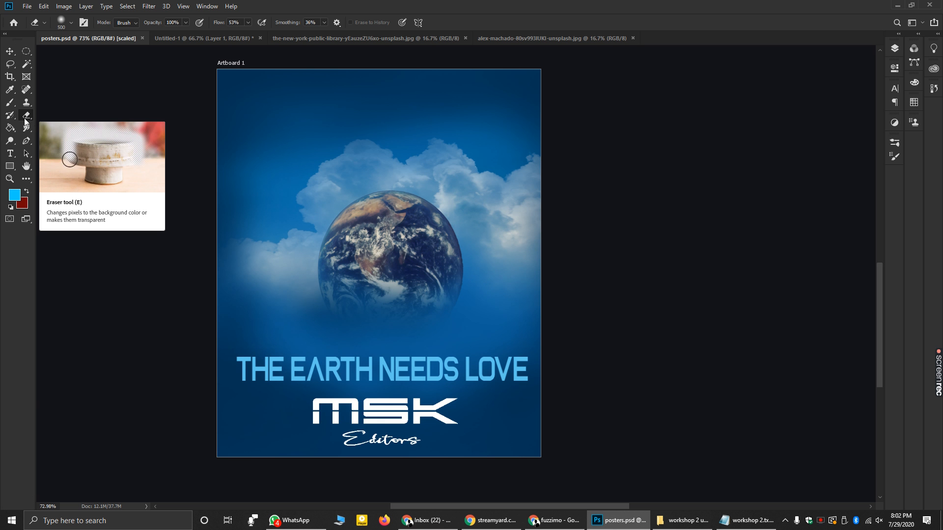
# - In the Earth image, duplicate Background as a backup copy and unlock the original as Layer 0
pyautogui.click(521, 40)
pyautogui.click(391, 39)
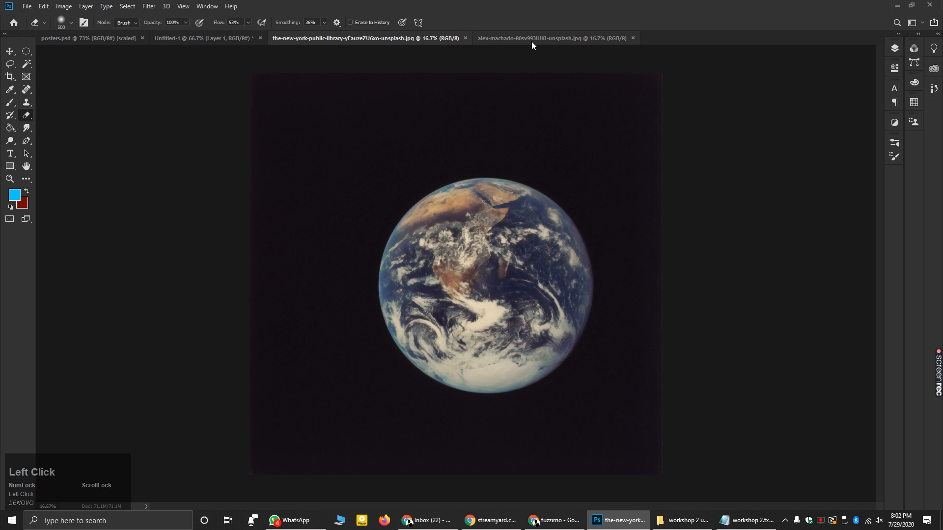
pyautogui.click(531, 41)
pyautogui.click(400, 35)
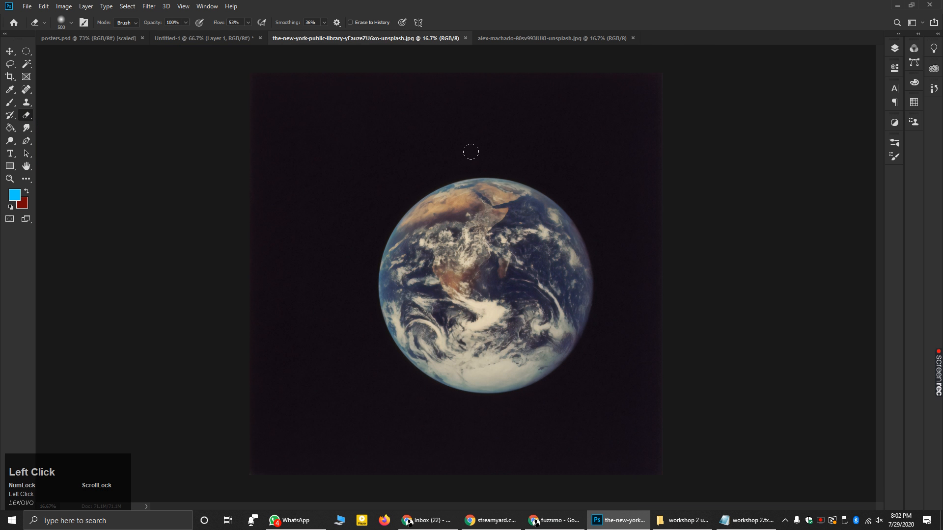
pyautogui.click(891, 51)
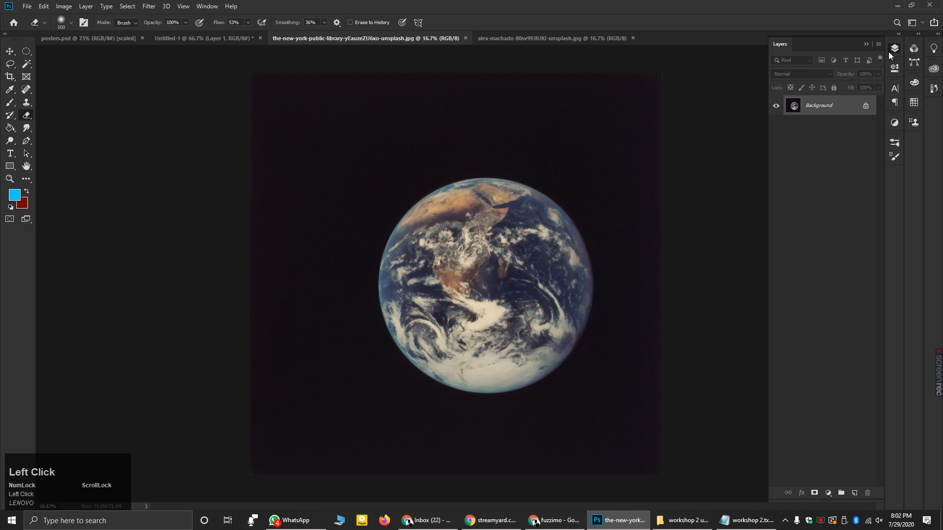
pyautogui.moveTo(833, 110); pyautogui.dragTo(854, 493)
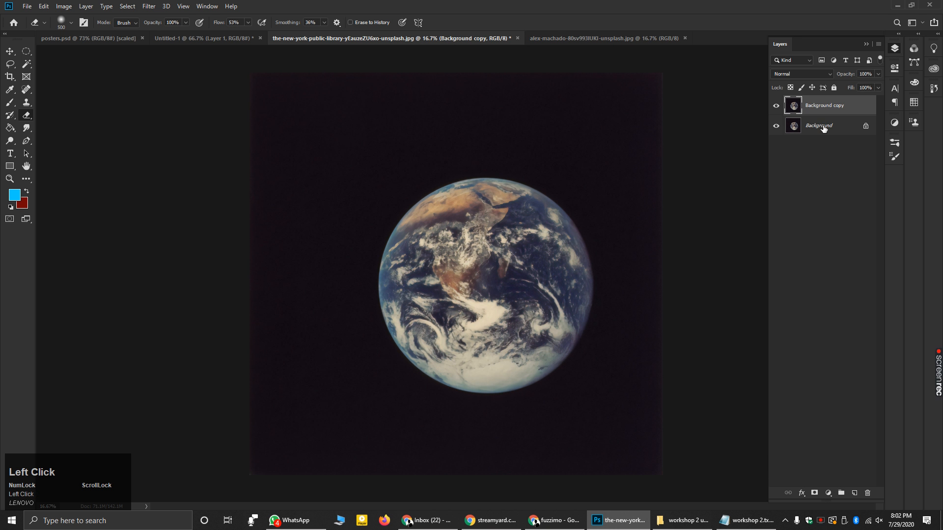
pyautogui.click(866, 126)
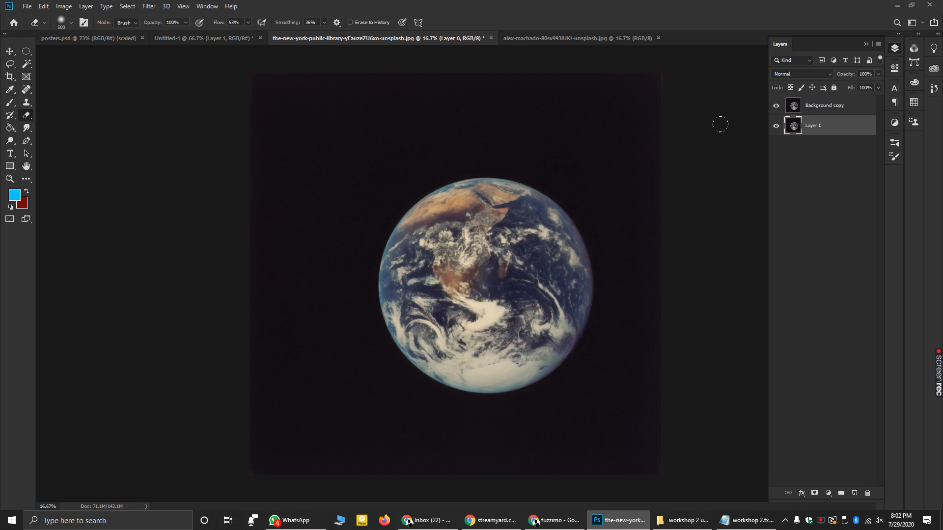
# - Test-erase the dark sky along the top, undo it, and switch to the Magic Eraser
pyautogui.moveTo(328, 126); pyautogui.dragTo(463, 125)
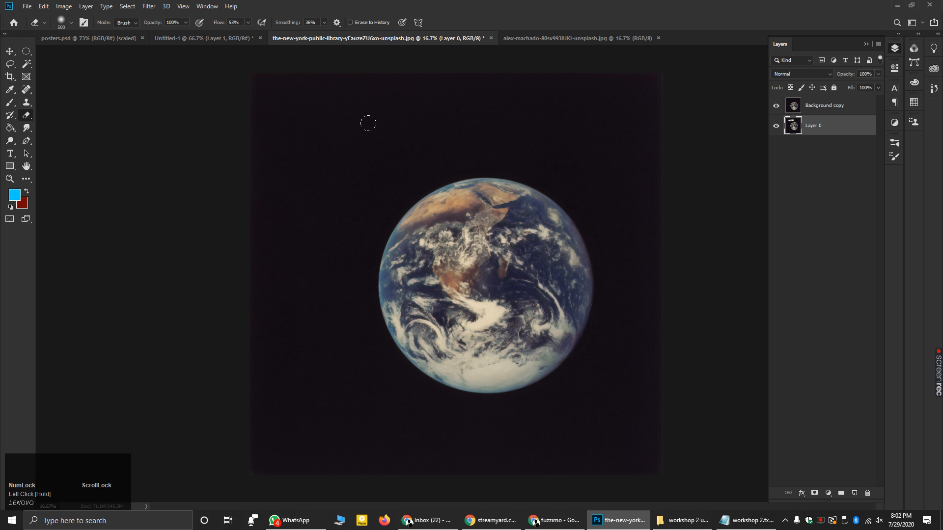
pyautogui.click(775, 105)
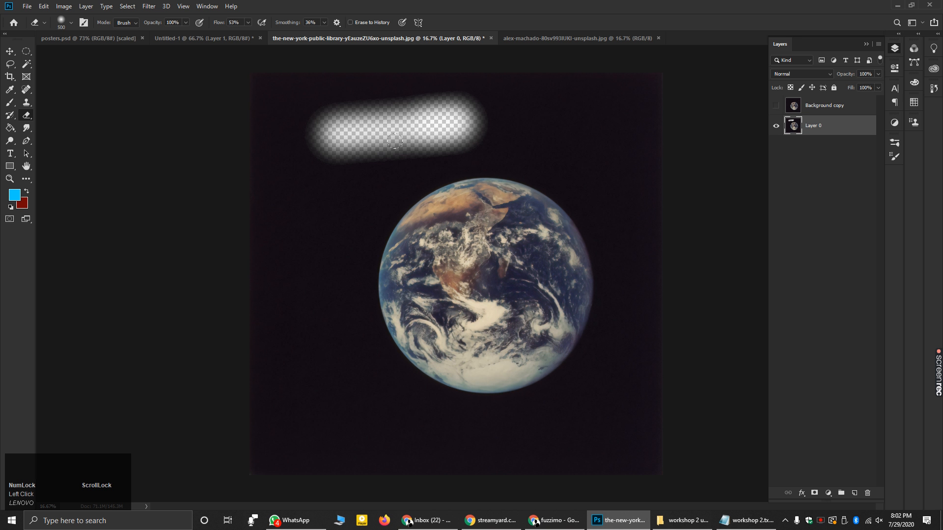
pyautogui.moveTo(344, 96)
pyautogui.mouseDown()
pyautogui.moveTo(279, 76)
pyautogui.moveTo(592, 130)
pyautogui.moveTo(634, 126)
pyautogui.moveTo(633, 307)
pyautogui.moveTo(506, 462)
pyautogui.moveTo(252, 458)
pyautogui.moveTo(258, 131)
pyautogui.moveTo(344, 75)
pyautogui.moveTo(249, 131)
pyautogui.moveTo(618, 458)
pyautogui.moveTo(641, 384)
pyautogui.moveTo(639, 81)
pyautogui.moveTo(559, 78)
pyautogui.mouseUp()
pyautogui.hotkey('ctrl', 'z')
pyautogui.hotkey('ctrl', 'z')
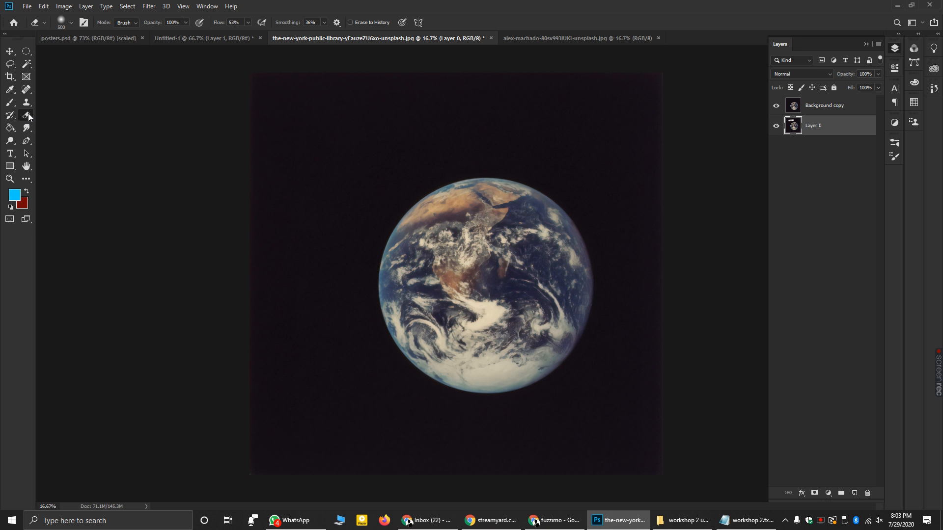
pyautogui.moveTo(28, 113)
pyautogui.mouseDown()
pyautogui.moveTo(66, 113)
pyautogui.moveTo(58, 136)
pyautogui.moveTo(76, 136)
pyautogui.mouseUp()
pyautogui.moveTo(77, 136); pyautogui.dragTo(72, 134)
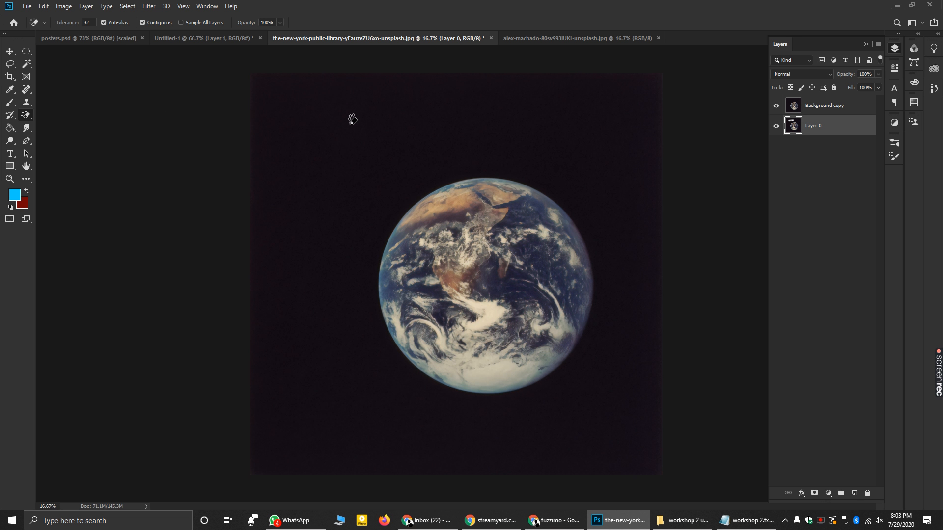
# - Try a Magic Eraser click, undo it, then delete the Background copy layer
pyautogui.click(351, 120)
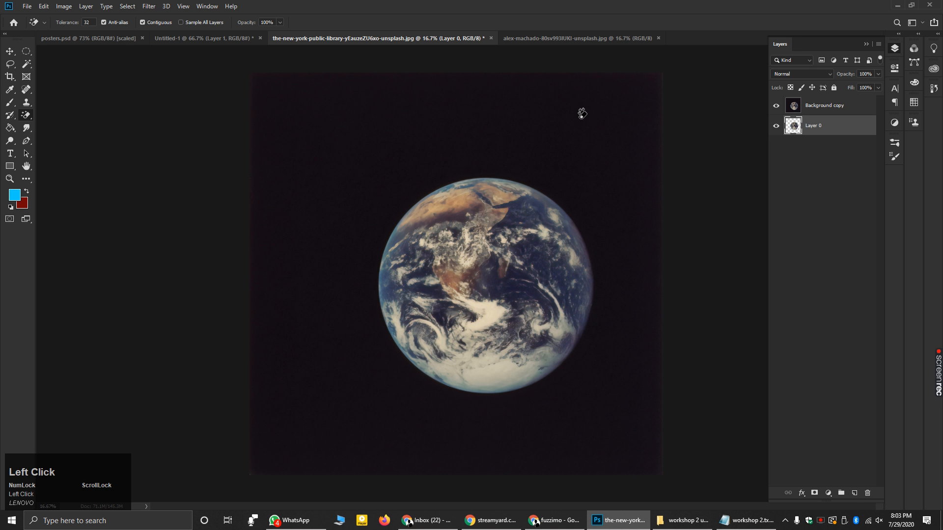
pyautogui.click(778, 106)
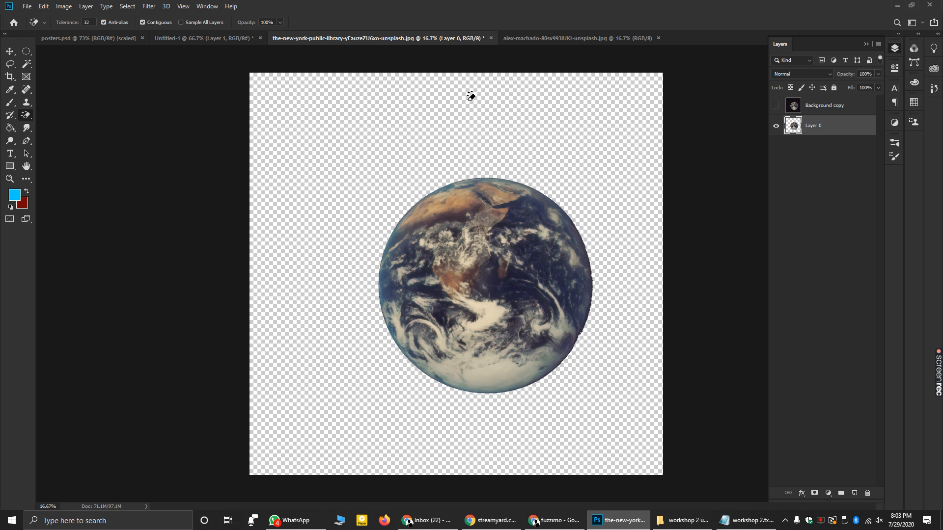
pyautogui.hotkey('ctrl', 'z')
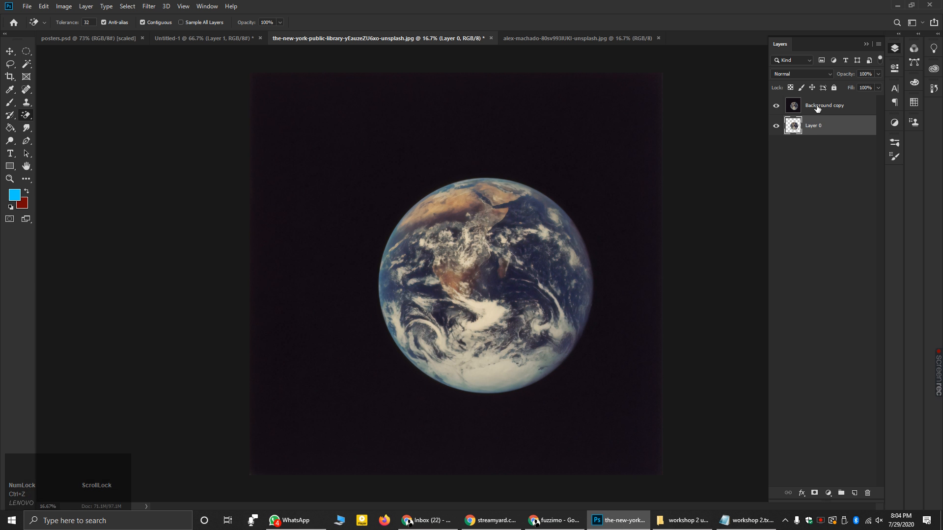
pyautogui.click(799, 110)
pyautogui.click(778, 107)
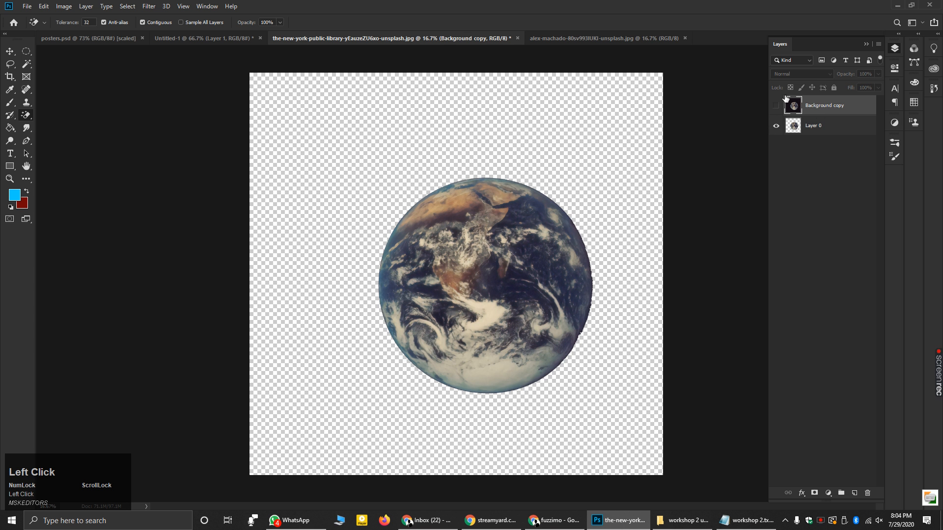
pyautogui.hotkey('ctrl', 'z')
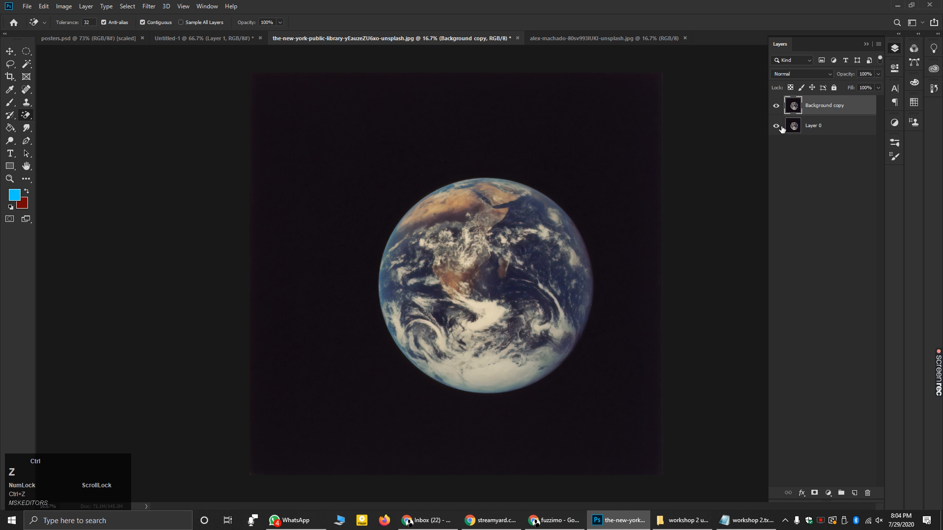
pyautogui.click(776, 106)
pyautogui.rightClick(820, 109)
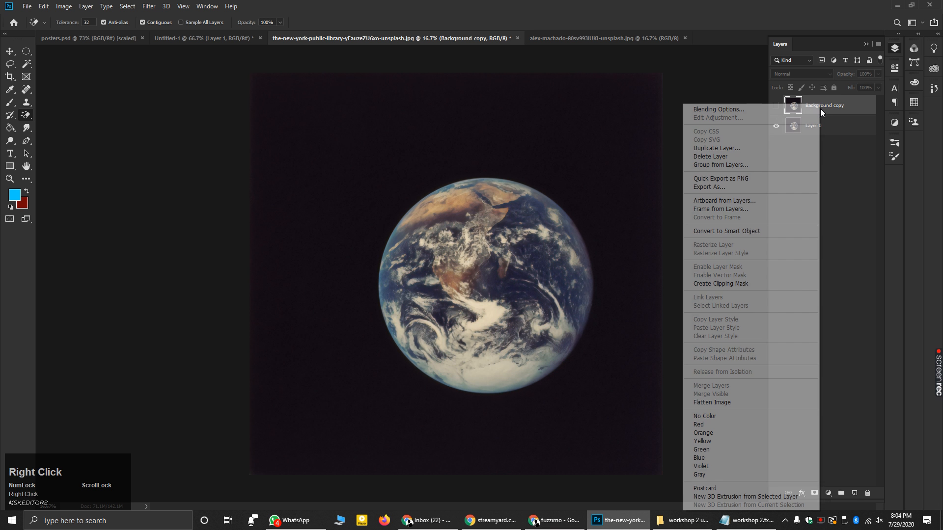
pyautogui.click(726, 156)
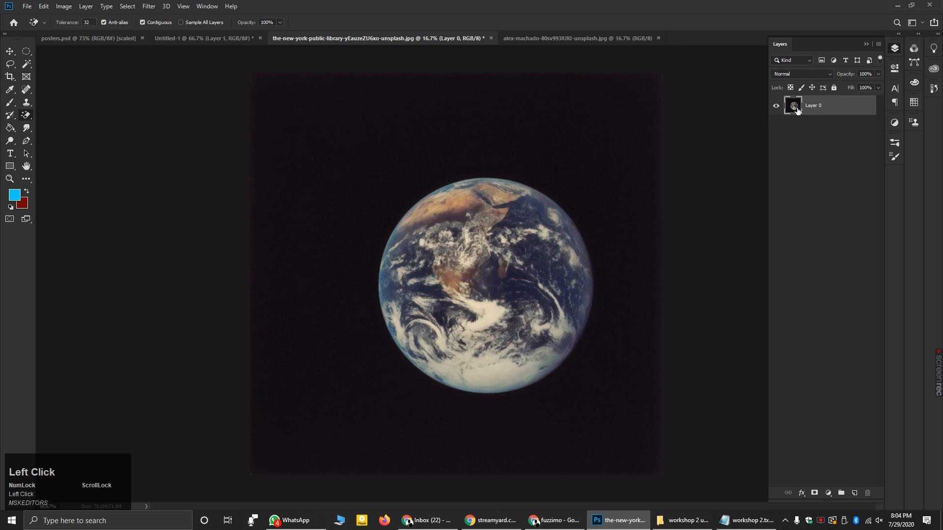
# - Erase the dark space around the Earth with the Eraser and Magic Eraser, leaving transparency
pyautogui.click(26, 115)
pyautogui.click(49, 115)
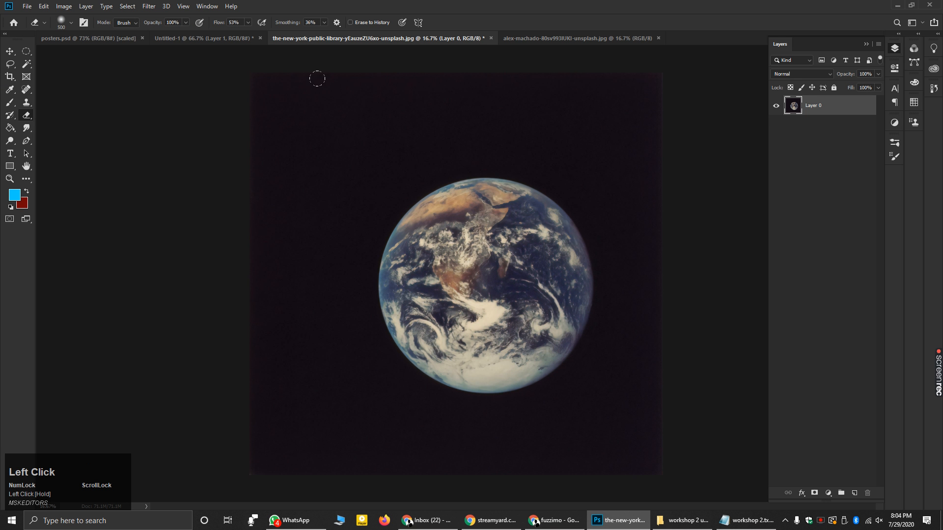
pyautogui.moveTo(260, 63)
pyautogui.mouseDown()
pyautogui.moveTo(299, 41)
pyautogui.moveTo(226, 137)
pyautogui.mouseUp()
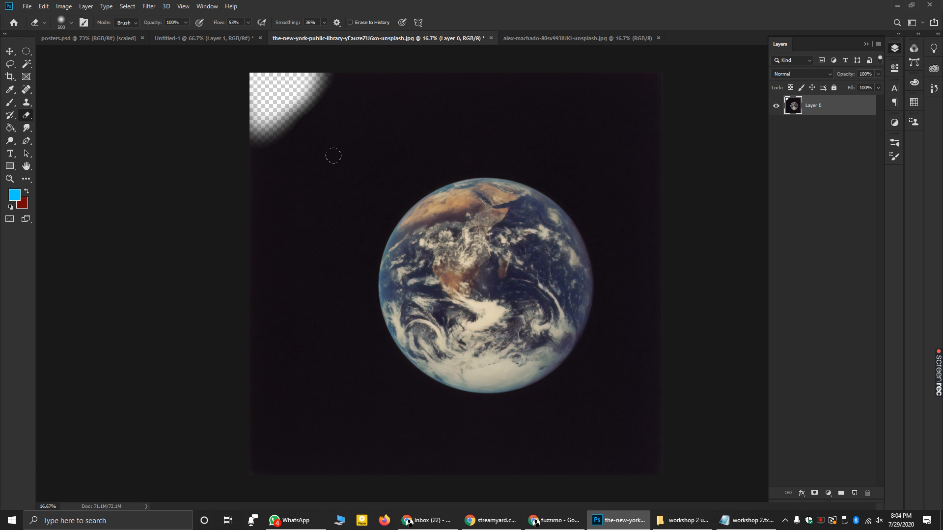
pyautogui.click(29, 115)
pyautogui.moveTo(29, 115)
pyautogui.mouseDown()
pyautogui.moveTo(52, 119)
pyautogui.moveTo(58, 134)
pyautogui.mouseUp()
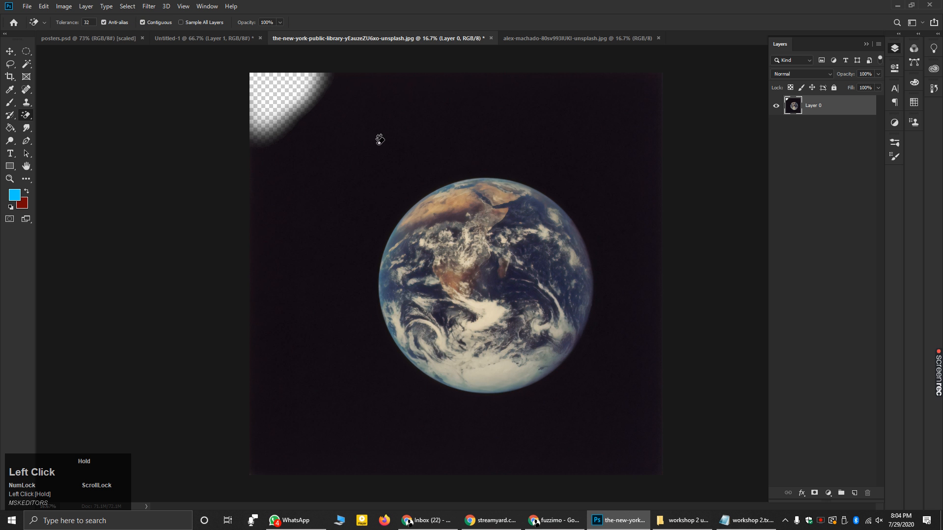
pyautogui.click(433, 124)
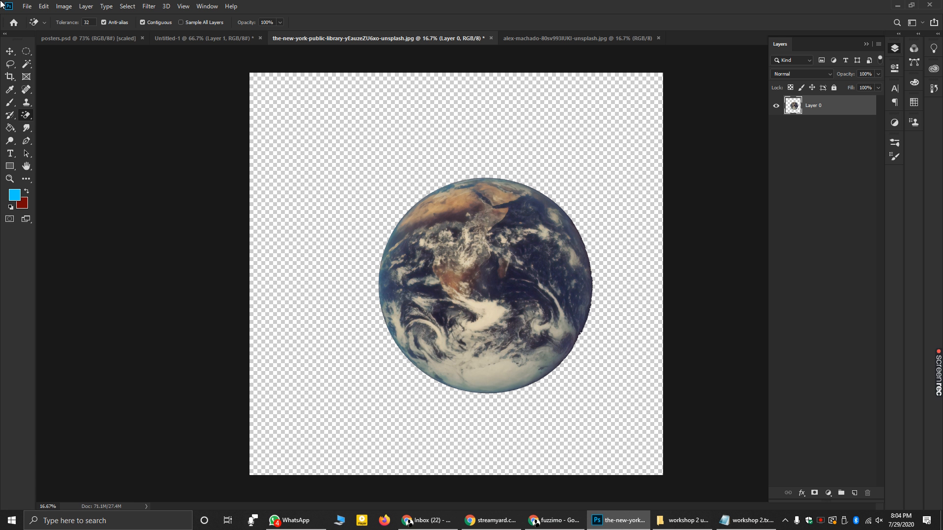
pyautogui.moveTo(26, 115); pyautogui.dragTo(73, 126)
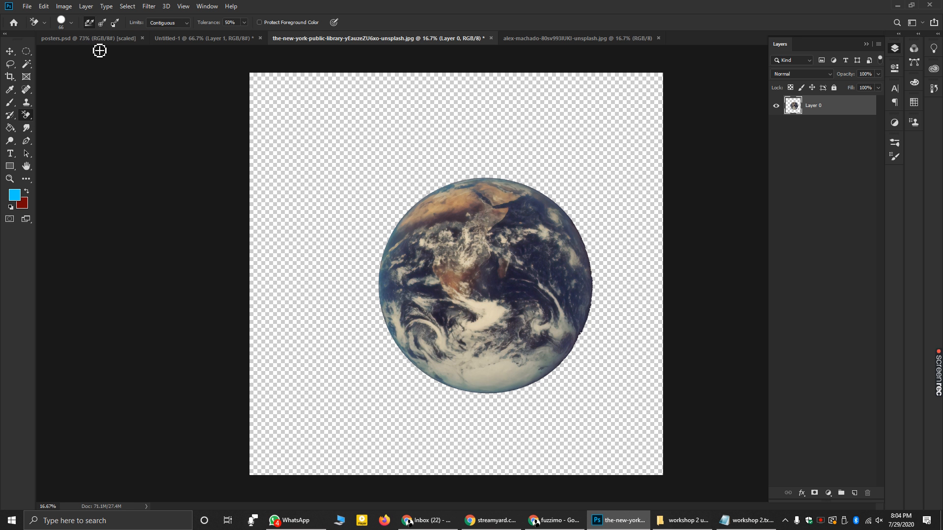
pyautogui.moveTo(23, 114); pyautogui.dragTo(61, 117)
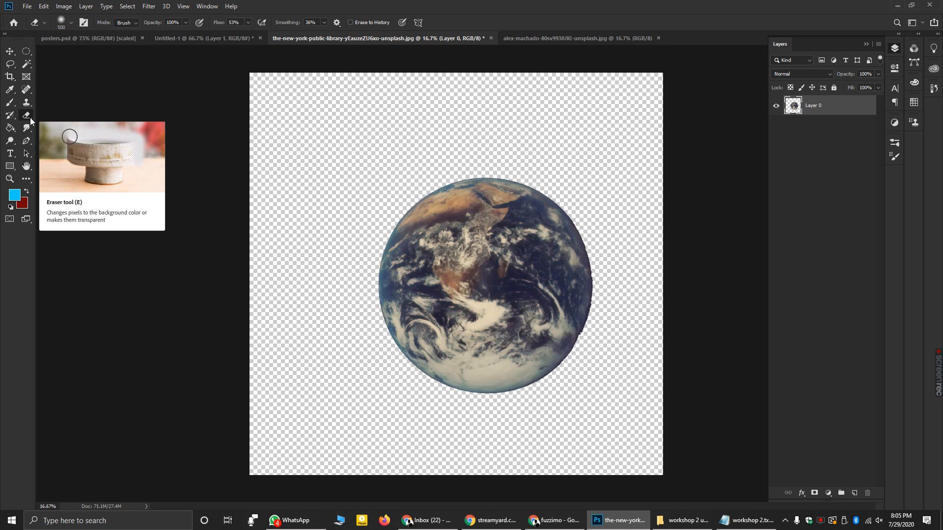
# - Glance at the clouds and Earth images, then return to posters.psd and adjust the zoom
pyautogui.click(562, 37)
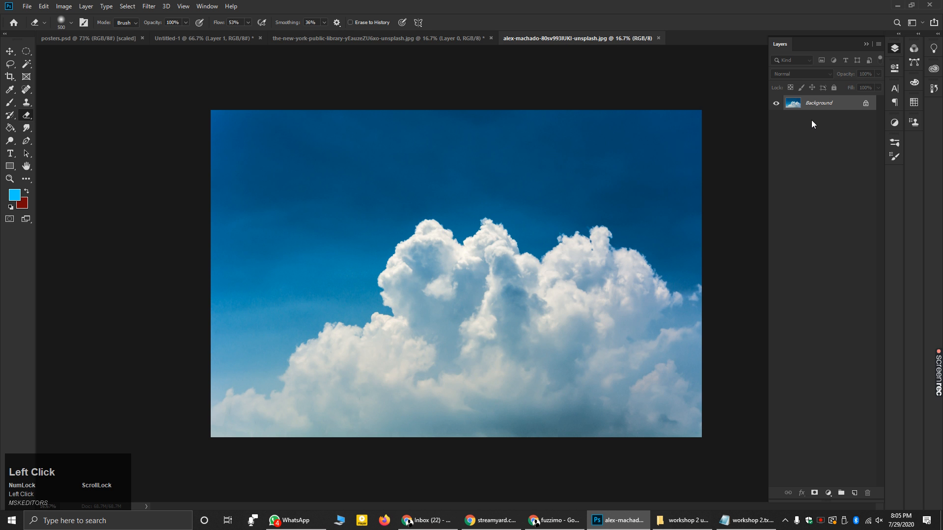
pyautogui.click(385, 38)
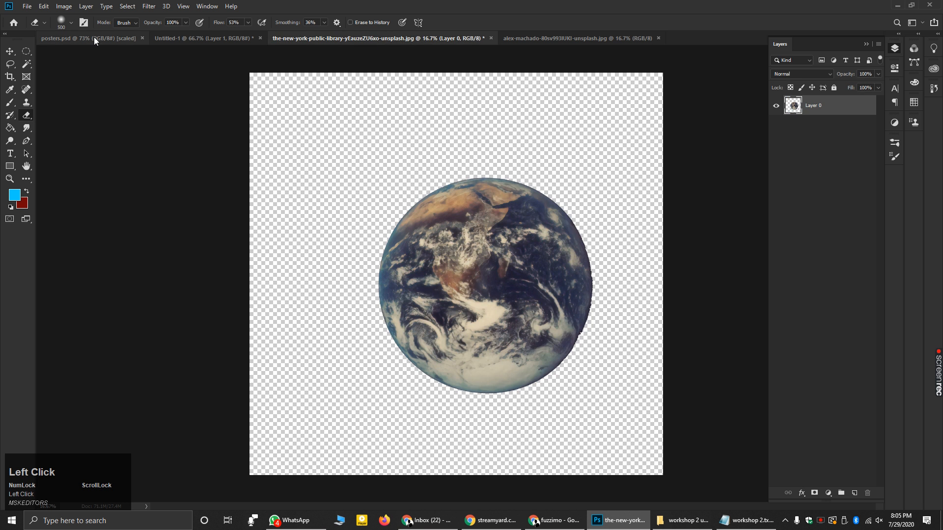
pyautogui.click(91, 37)
pyautogui.scroll(-4, 356, 195)
pyautogui.scroll(-2, 355, 195)
pyautogui.scroll(2, 337, 151)
pyautogui.scroll(2, 336, 189)
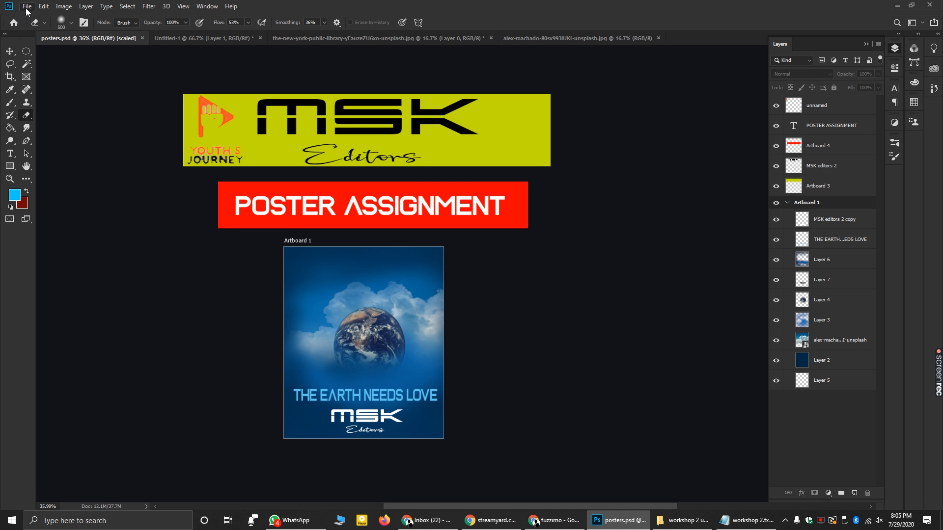
# - Create a new white portrait document, Untitled-2, 800 px wide in pixels
pyautogui.click(27, 9)
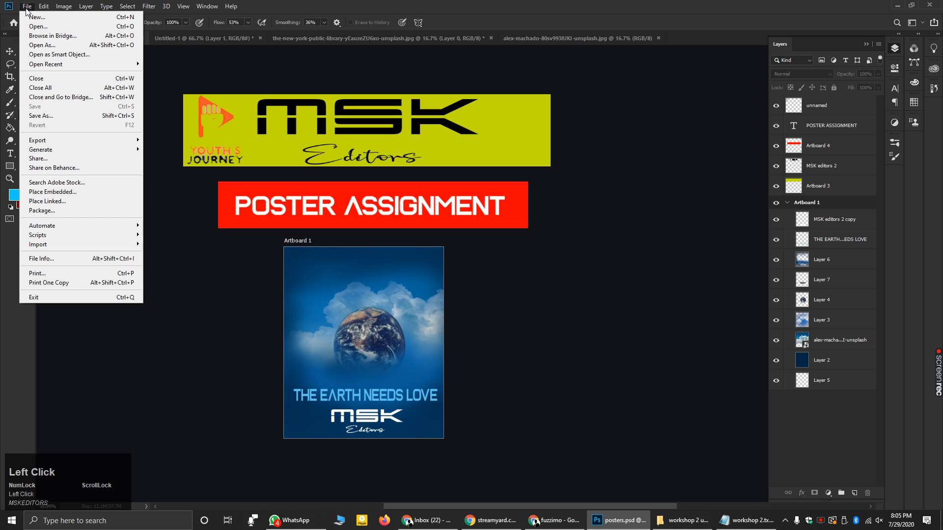
pyautogui.click(38, 17)
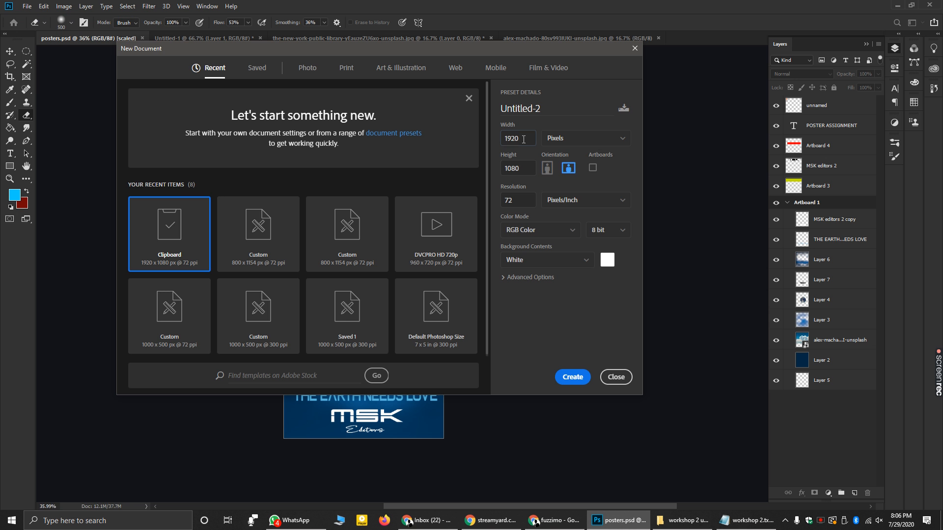
pyautogui.click(523, 140)
pyautogui.click(578, 138)
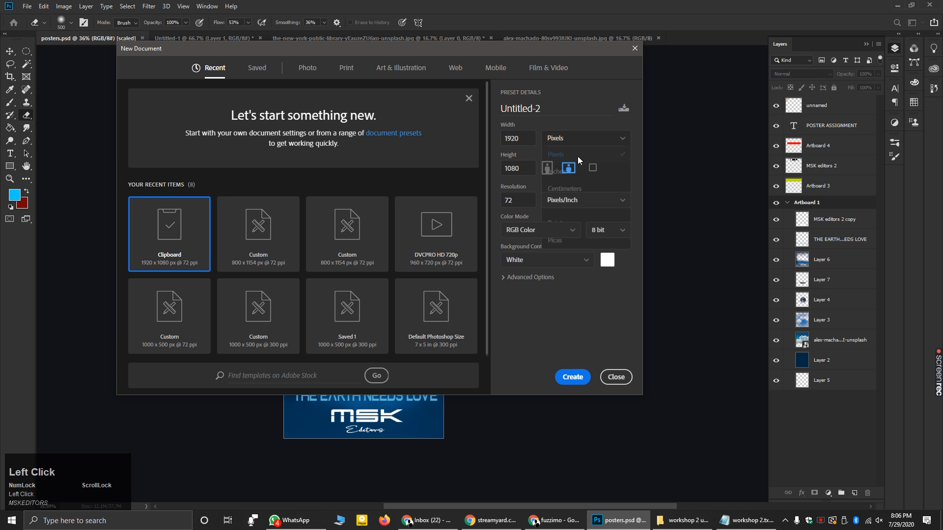
pyautogui.click(521, 139)
pyautogui.doubleClick(521, 139)
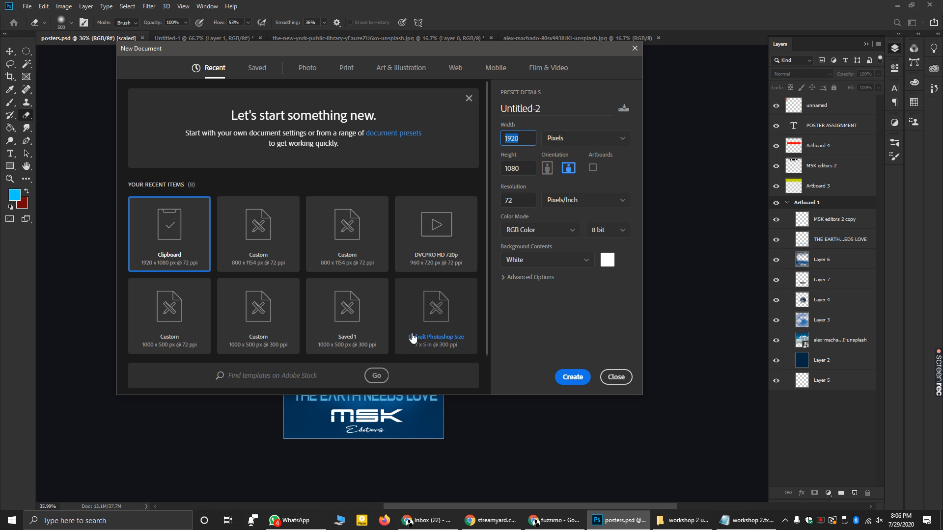
pyautogui.click(547, 168)
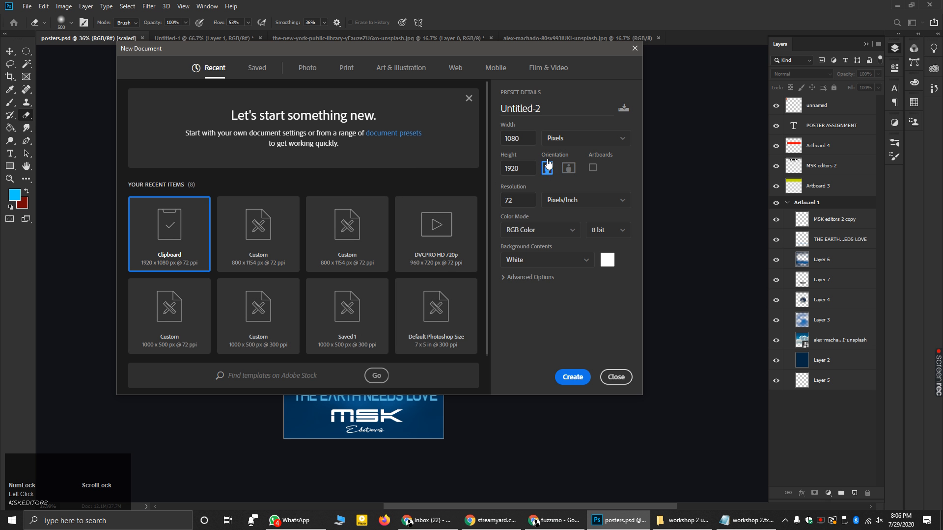
pyautogui.click(521, 141)
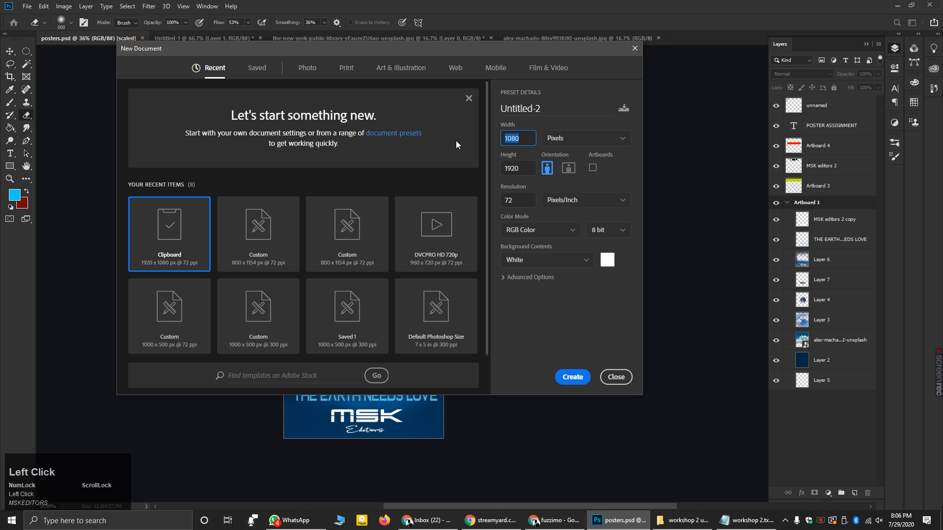
pyautogui.write('800')
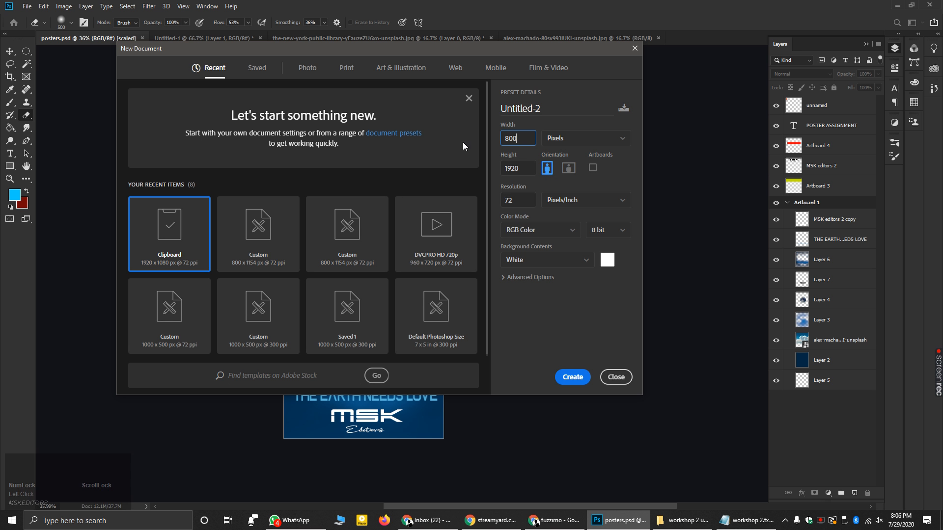
pyautogui.press('Tab')
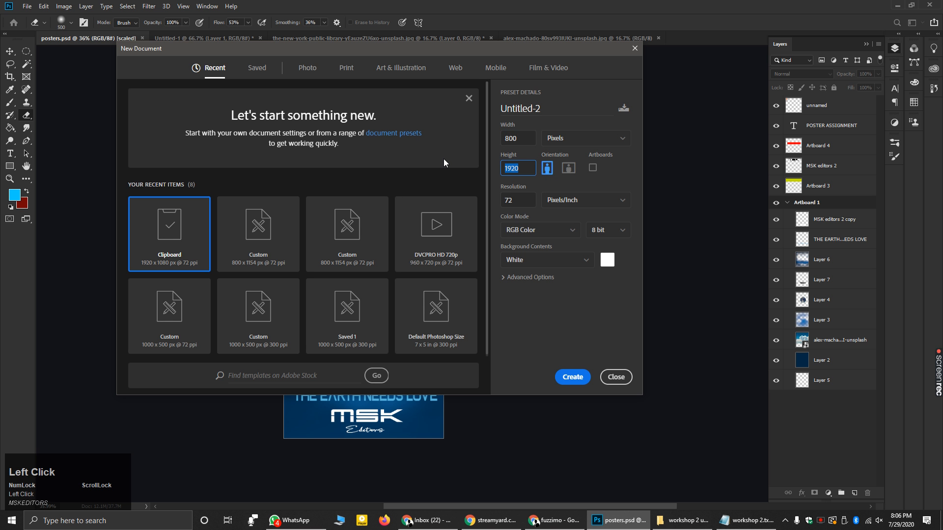
pyautogui.press('Escape')
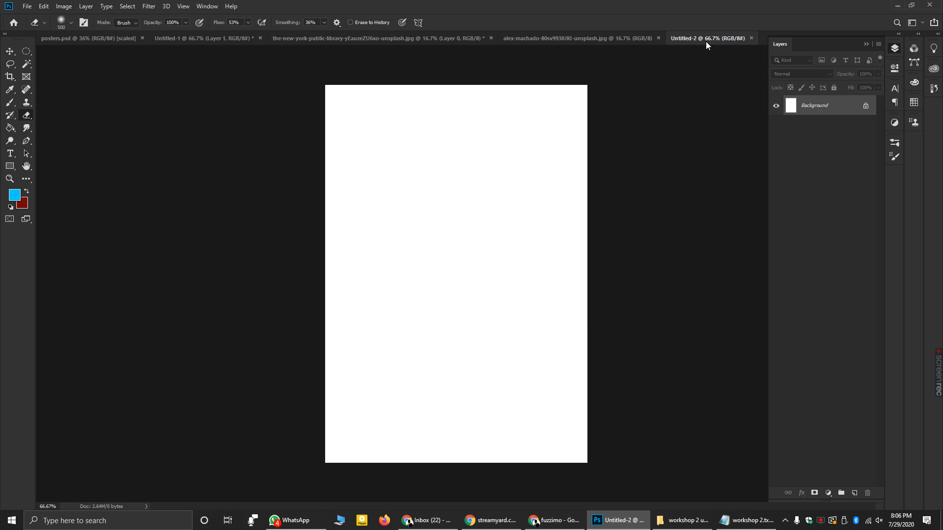
pyautogui.click(9, 51)
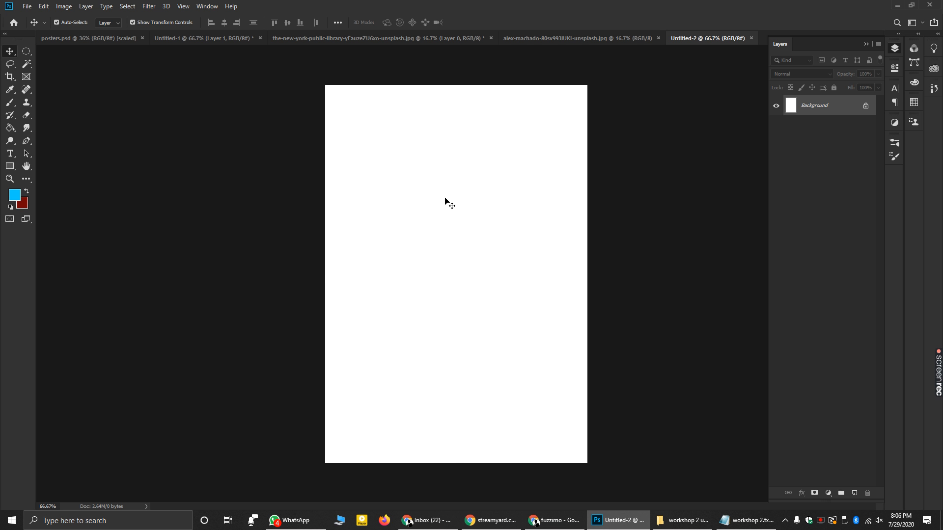
# - Unlock the white Background, add an empty Layer 1, and delete the white Layer 0
pyautogui.click(865, 107)
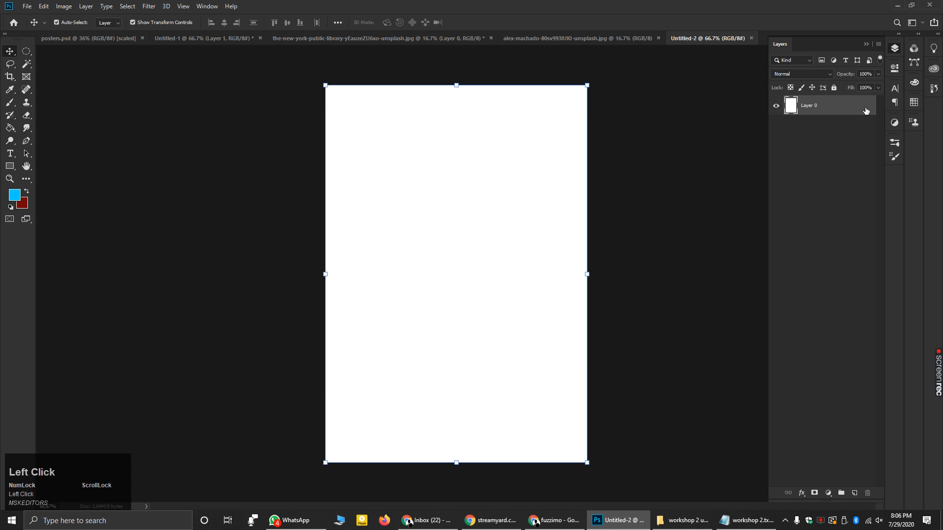
pyautogui.rightClick(841, 108)
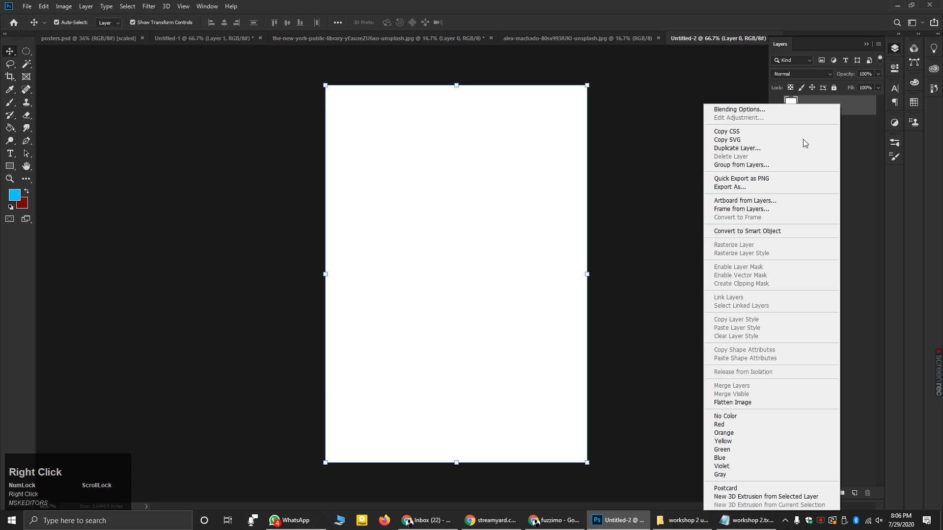
pyautogui.click(856, 98)
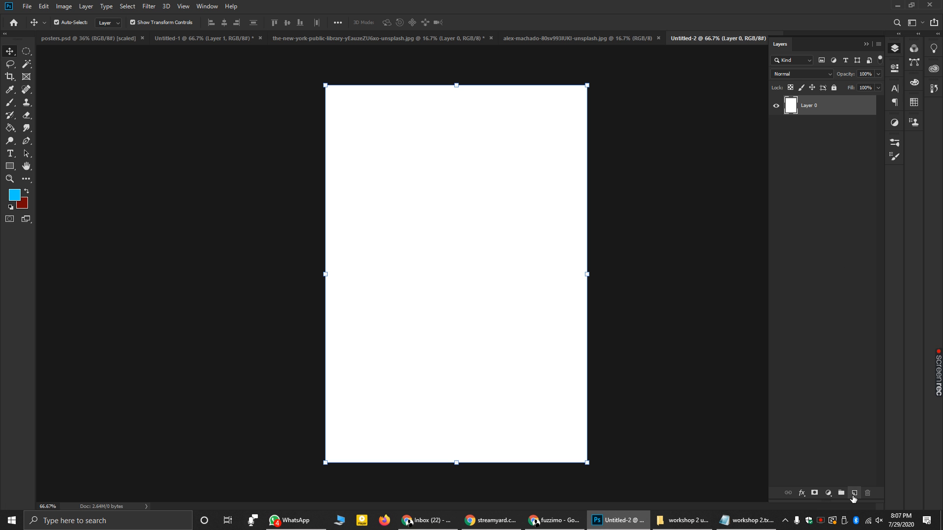
pyautogui.click(854, 493)
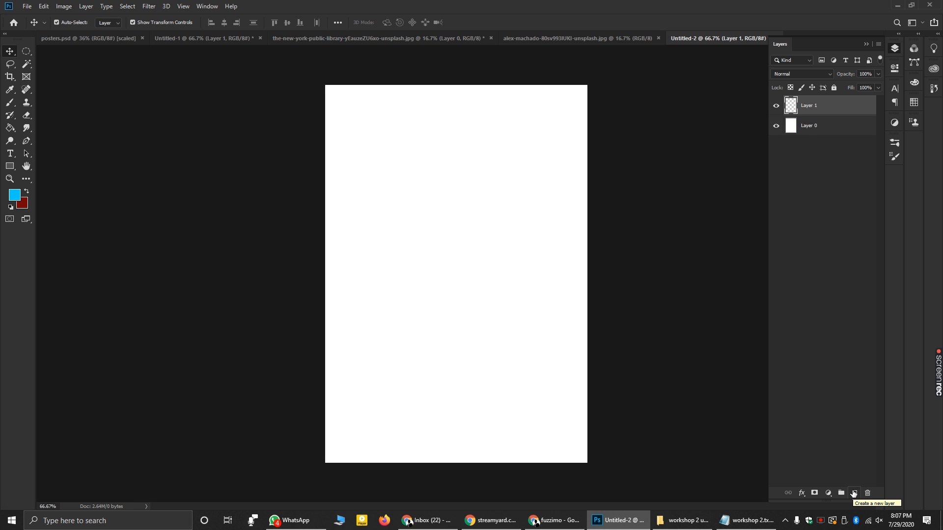
pyautogui.click(805, 126)
pyautogui.rightClick(806, 125)
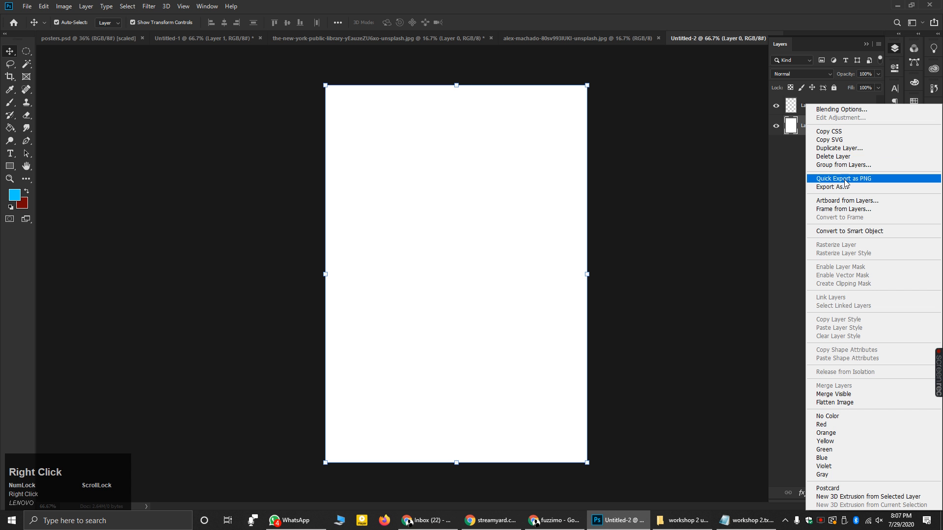
pyautogui.click(834, 157)
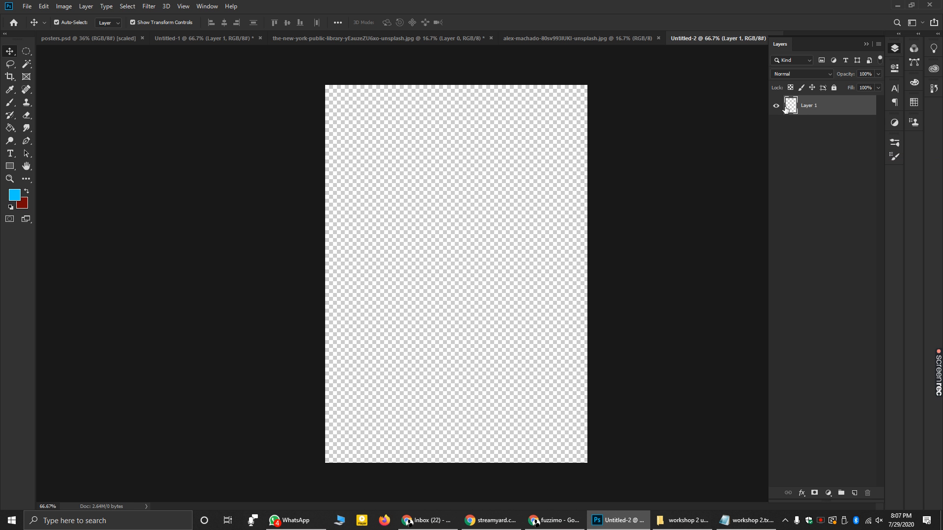
pyautogui.click(15, 196)
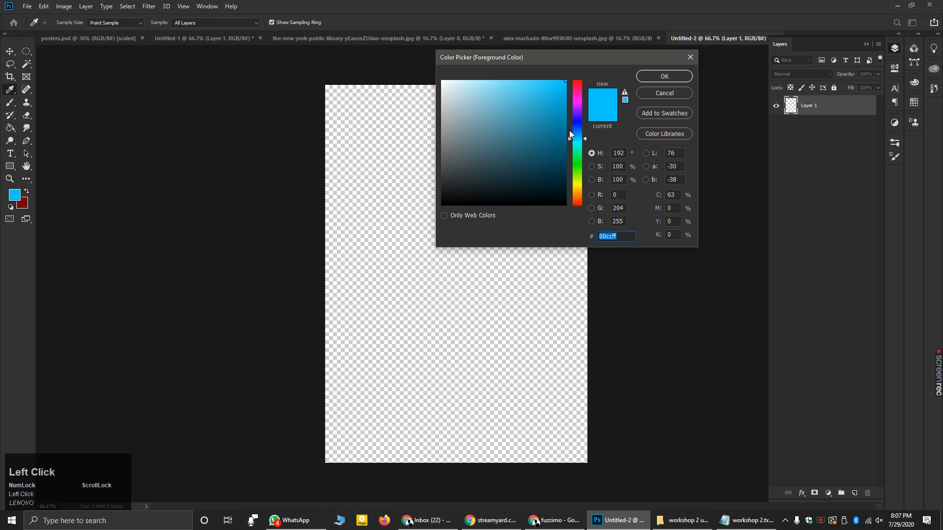
# - Pick a dark blue foreground colour and fill the canvas with the Paint Bucket
pyautogui.moveTo(581, 140)
pyautogui.mouseDown()
pyautogui.moveTo(582, 132)
pyautogui.moveTo(566, 148)
pyautogui.moveTo(581, 123)
pyautogui.moveTo(574, 161)
pyautogui.mouseUp()
pyautogui.click(569, 158)
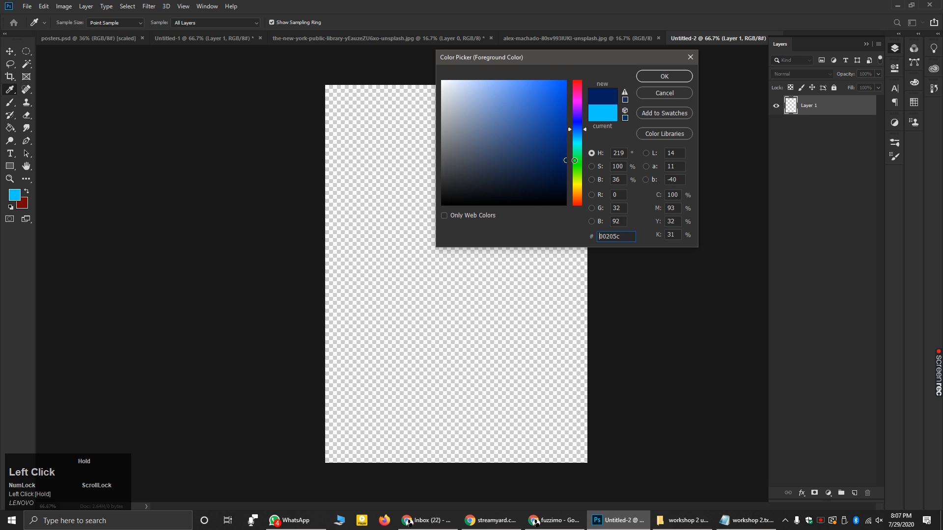
pyautogui.click(664, 76)
pyautogui.press('g')
pyautogui.click(351, 166)
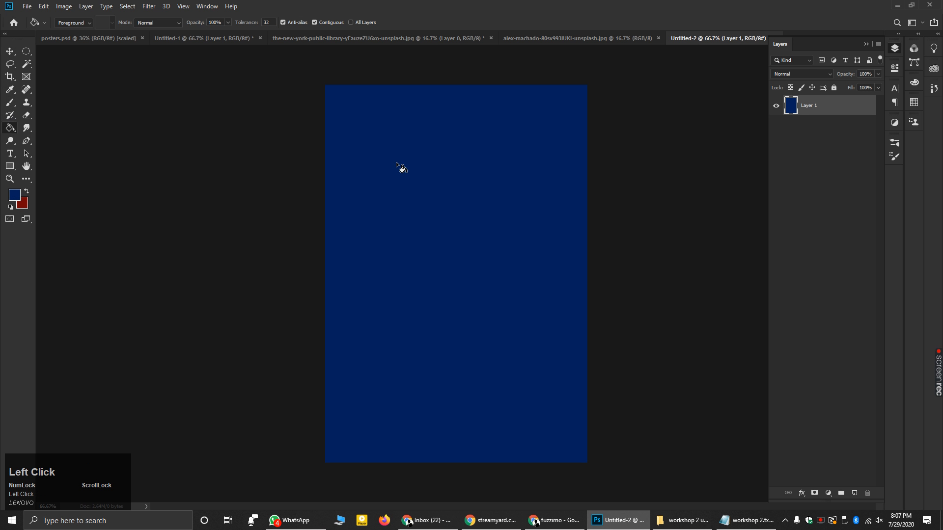
# - Refill the canvas with the brighter blue 064cb5
pyautogui.click(15, 195)
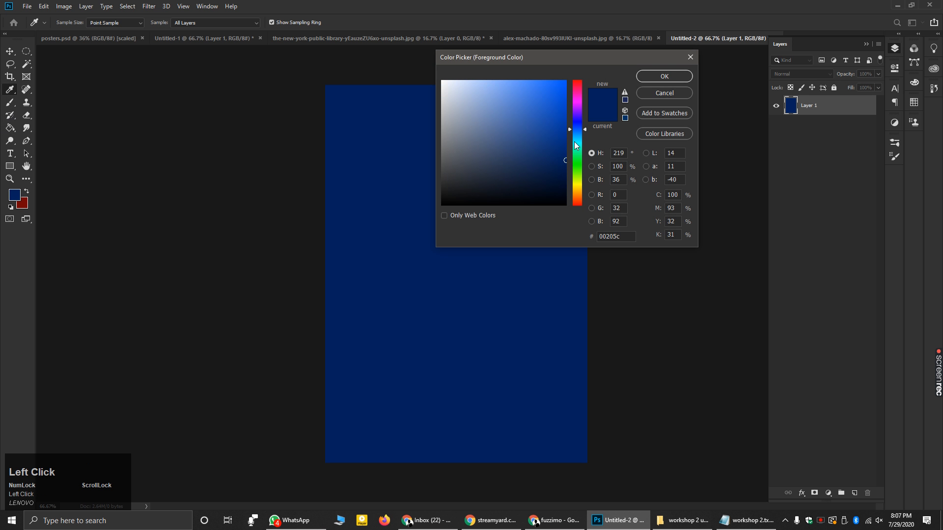
pyautogui.click(599, 236)
pyautogui.write('064cb5')
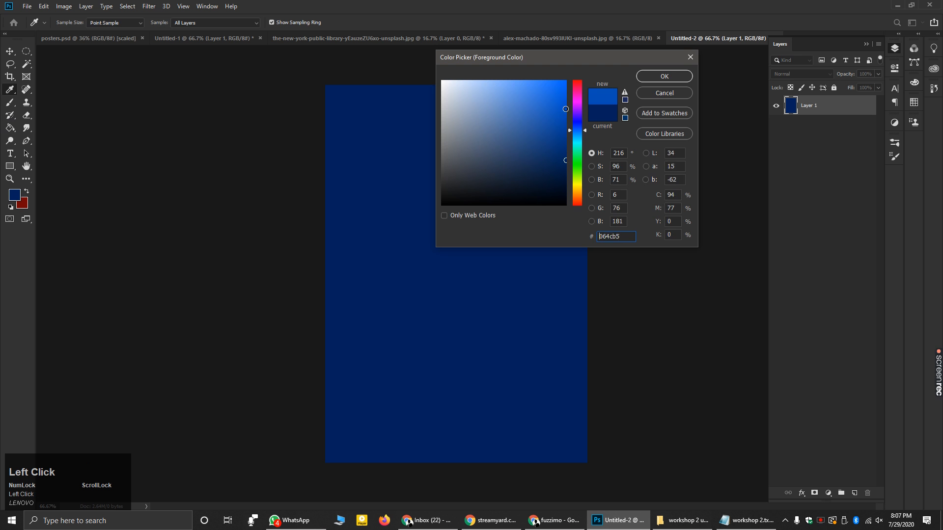
pyautogui.click(664, 76)
pyautogui.click(523, 157)
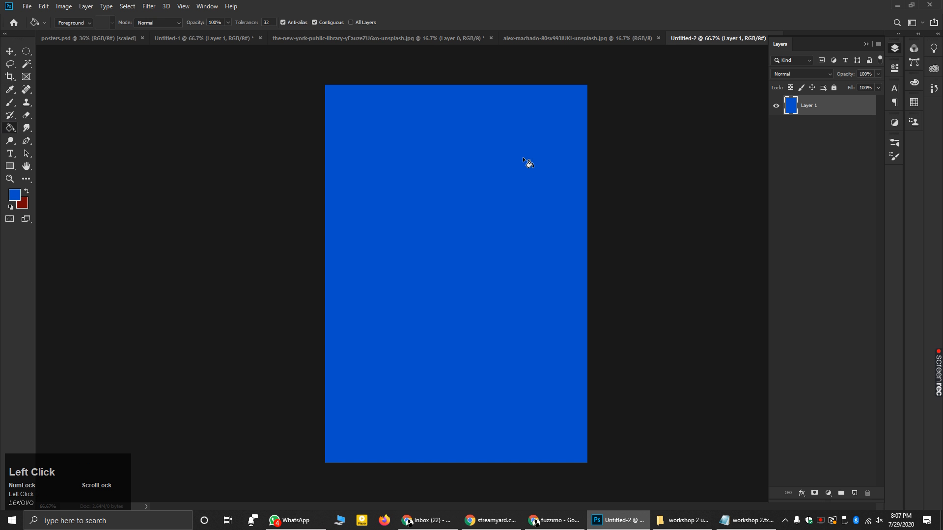
# - Darken the fill twice more, ending with dark navy 003686 across the canvas
pyautogui.click(15, 195)
pyautogui.moveTo(562, 131); pyautogui.dragTo(575, 133)
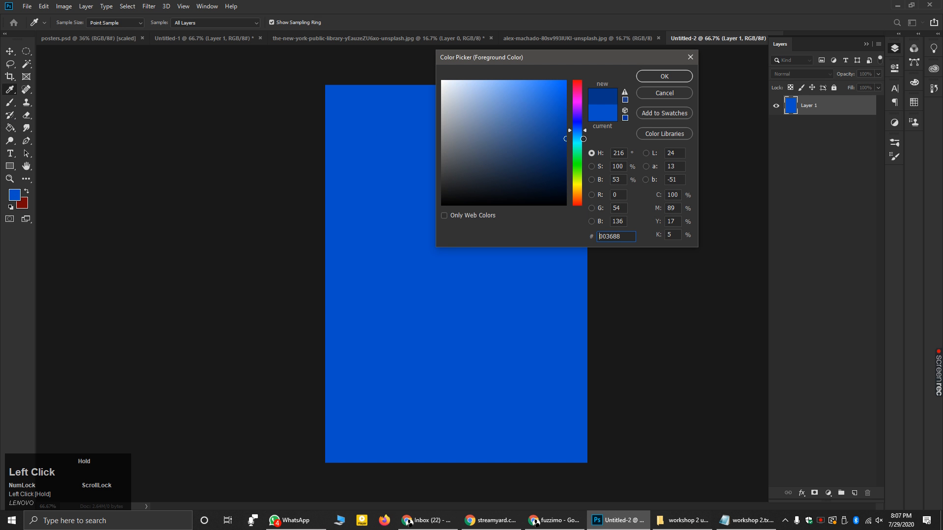
pyautogui.click(664, 77)
pyautogui.click(384, 222)
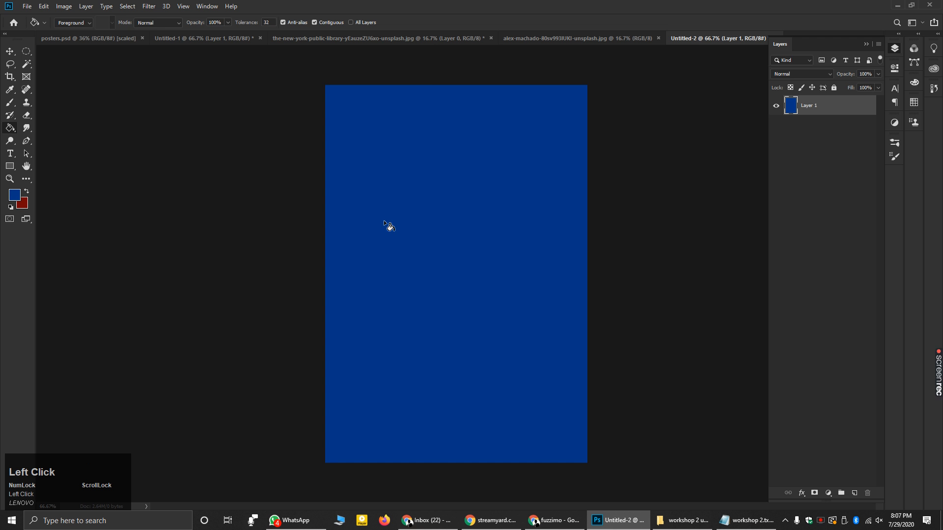
pyautogui.click(15, 195)
pyautogui.moveTo(562, 154); pyautogui.dragTo(568, 154)
pyautogui.click(664, 77)
pyautogui.click(489, 138)
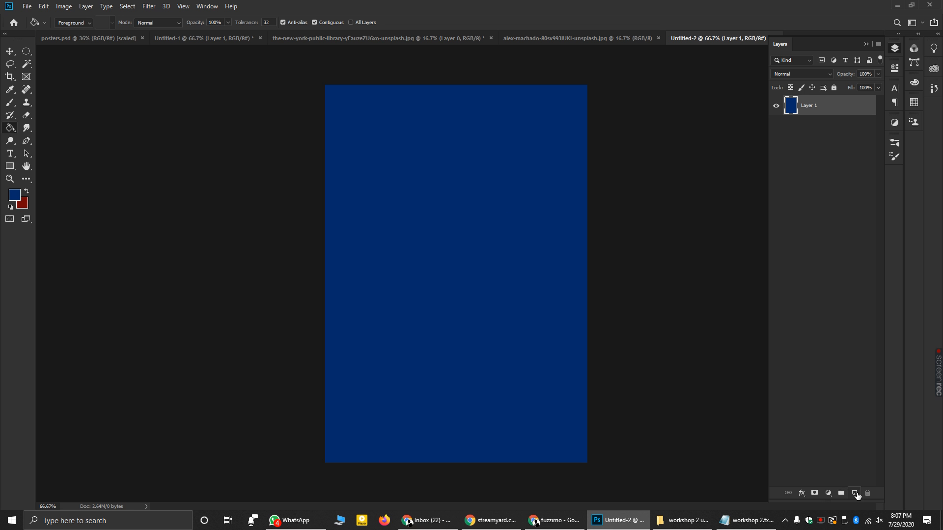
# - Add empty Layer 2 above the blue fill, compare with posters.psd, and pick the Brush tool
pyautogui.click(855, 493)
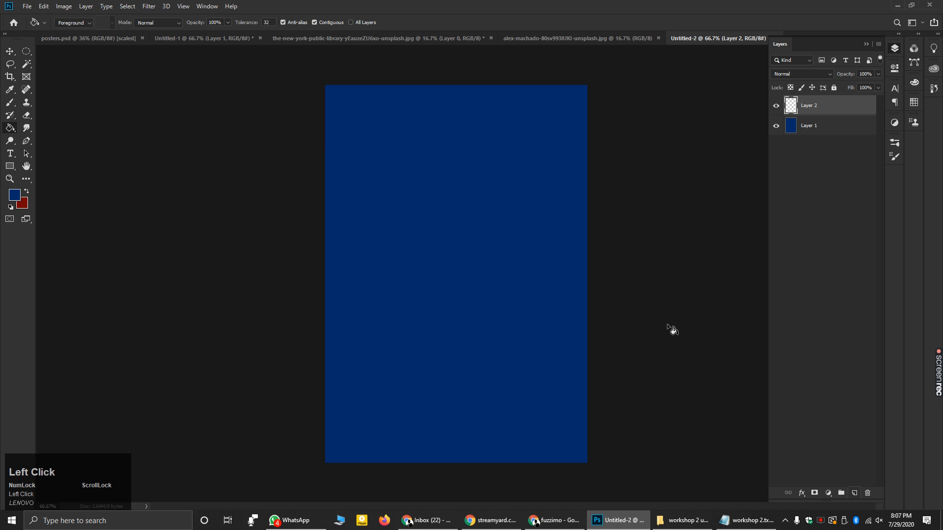
pyautogui.click(82, 37)
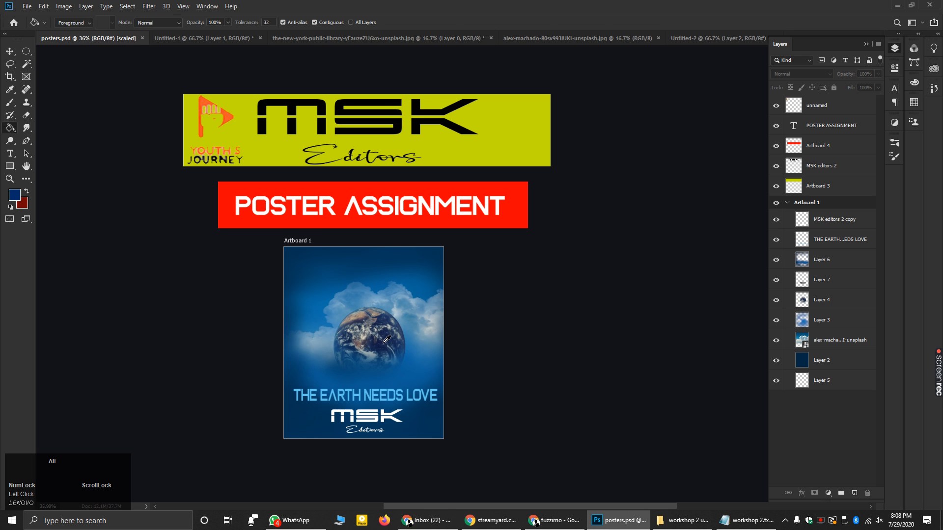
pyautogui.scroll(2, 384, 342)
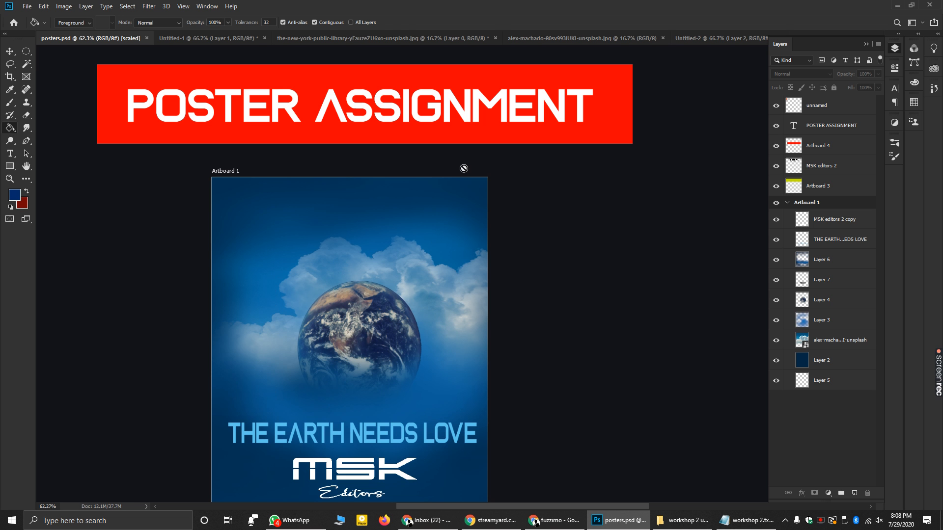
pyautogui.click(699, 39)
pyautogui.keyDown('alt'); pyautogui.scroll(-2, 560, 243); pyautogui.keyUp('alt')
pyautogui.keyDown('alt'); pyautogui.scroll(3, 560, 243); pyautogui.keyUp('alt')
pyautogui.click(10, 103)
pyautogui.click(866, 44)
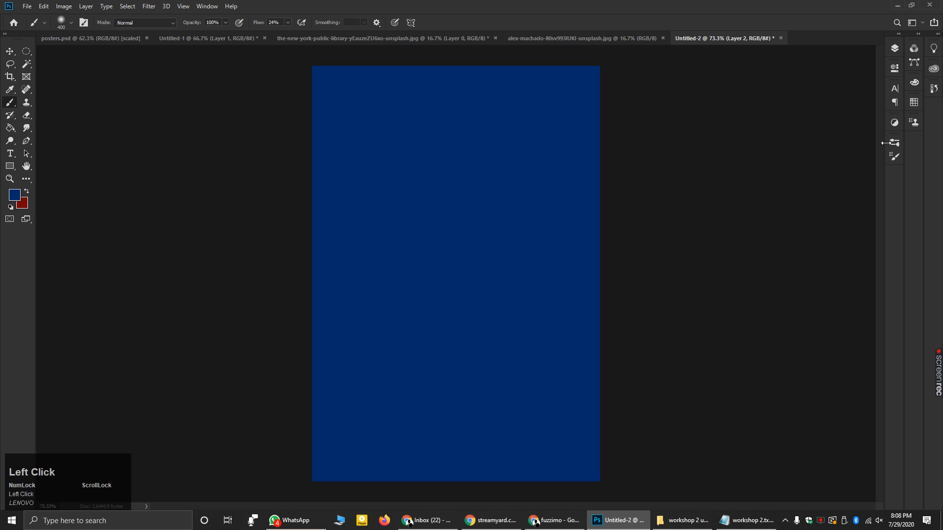
# - Choose the soft round brush, enlarge it to 79 px, and paint a test dab
pyautogui.click(896, 157)
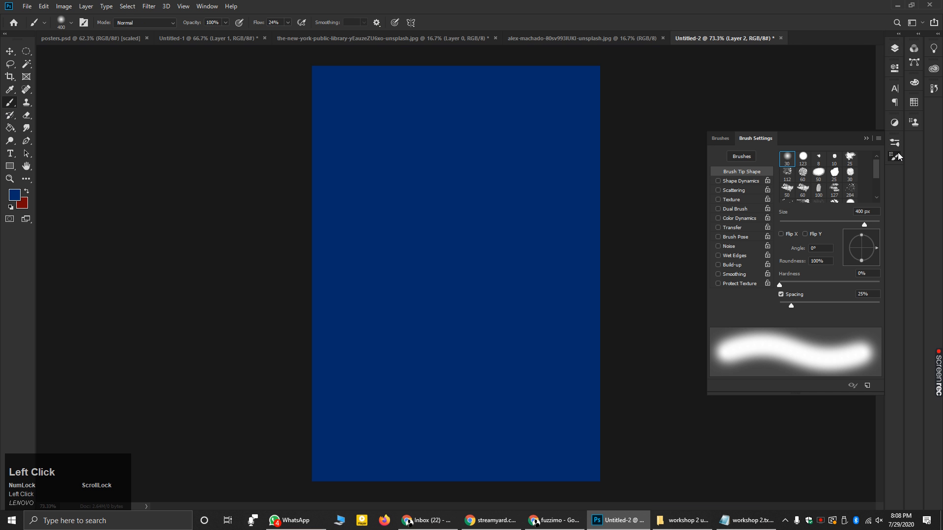
pyautogui.click(789, 158)
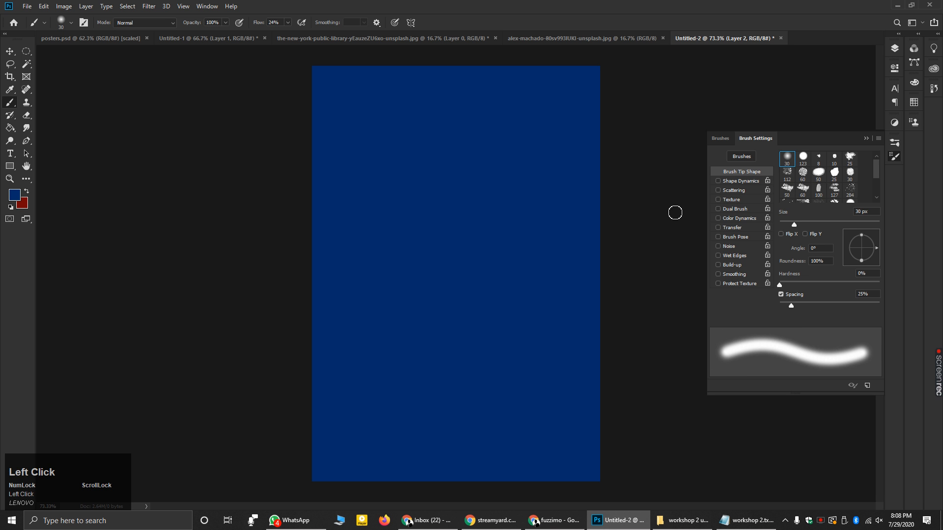
pyautogui.moveTo(794, 226); pyautogui.dragTo(824, 229)
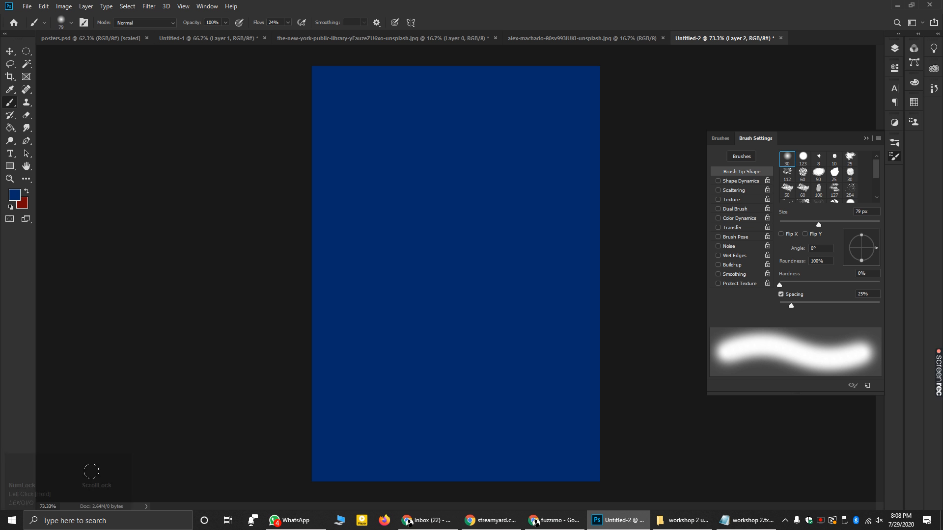
pyautogui.click(89, 486)
pyautogui.moveTo(779, 287); pyautogui.dragTo(781, 282)
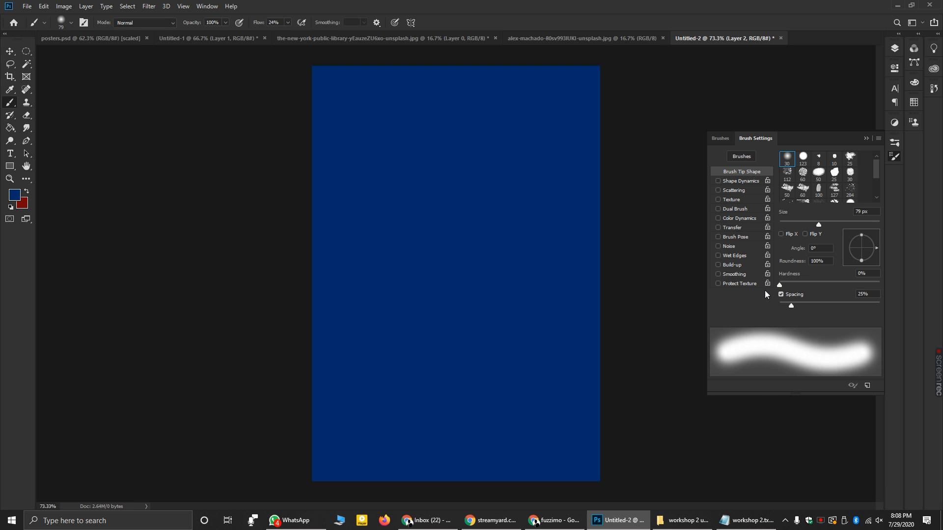
pyautogui.click(398, 271)
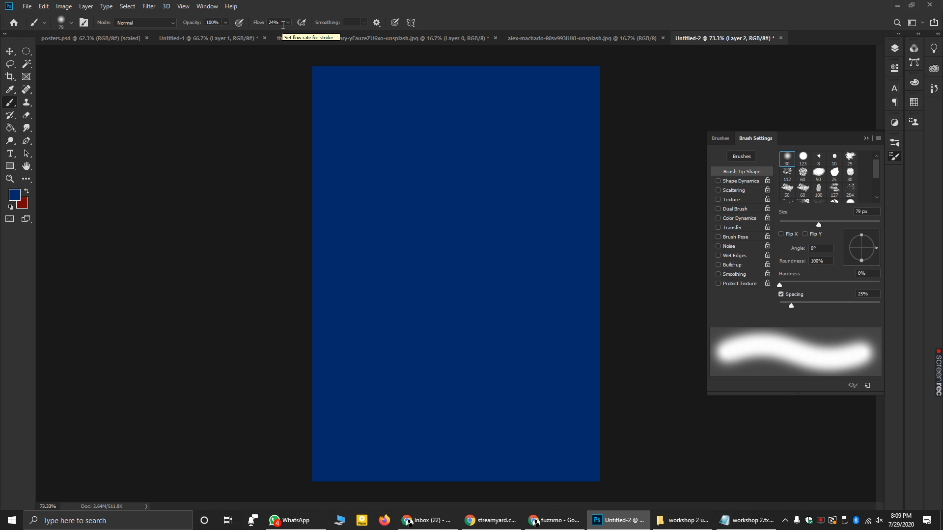
pyautogui.click(869, 143)
pyautogui.click(865, 139)
# - Enlarge the brush to about 1200 px with ], test a dab, and undo it
pyautogui.press(']')
pyautogui.press(']')
pyautogui.press(']')
pyautogui.press(']')
pyautogui.press(']')
pyautogui.press(']')
pyautogui.press(']')
pyautogui.press(']')
pyautogui.press(']')
pyautogui.press(']')
pyautogui.press(']')
pyautogui.press(']')
pyautogui.press(']')
pyautogui.press(']')
pyautogui.press(']')
pyautogui.press(']')
pyautogui.press(']')
pyautogui.press(']')
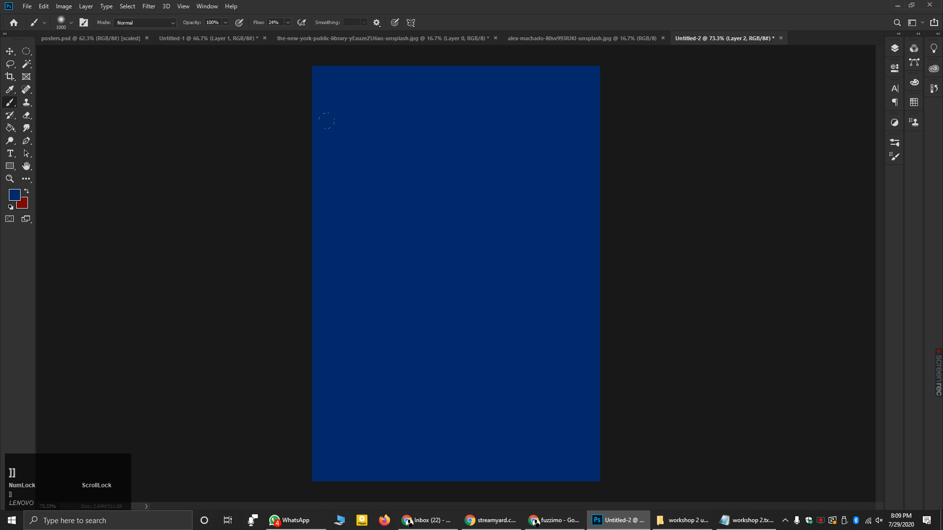
pyautogui.press(']')
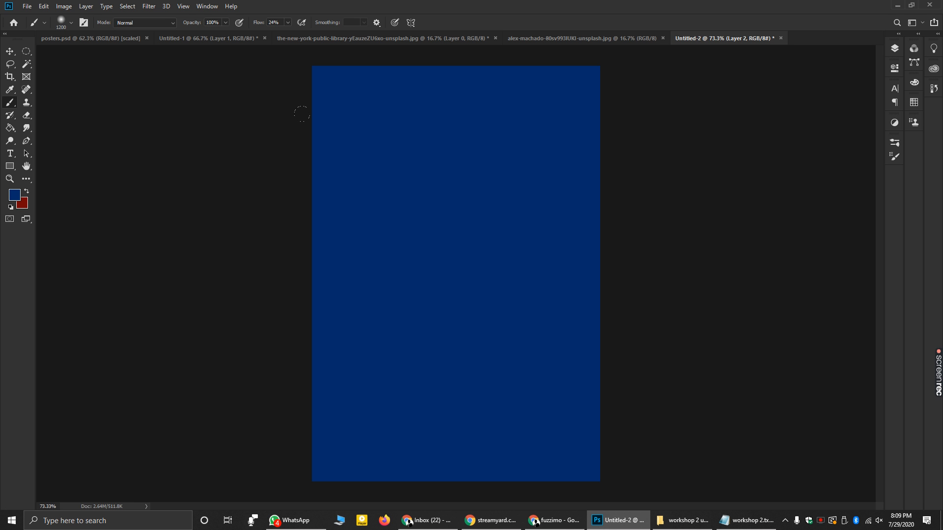
pyautogui.click(301, 114)
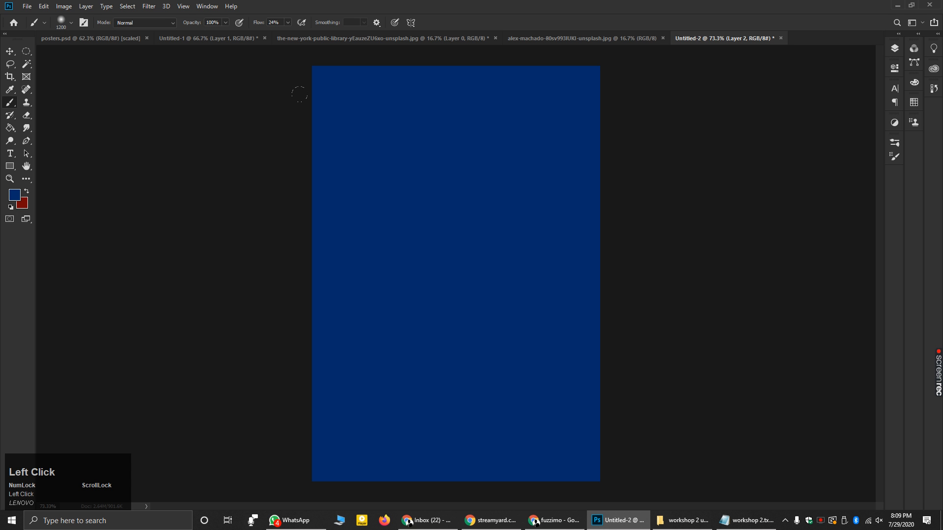
pyautogui.hotkey('ctrl', 'z')
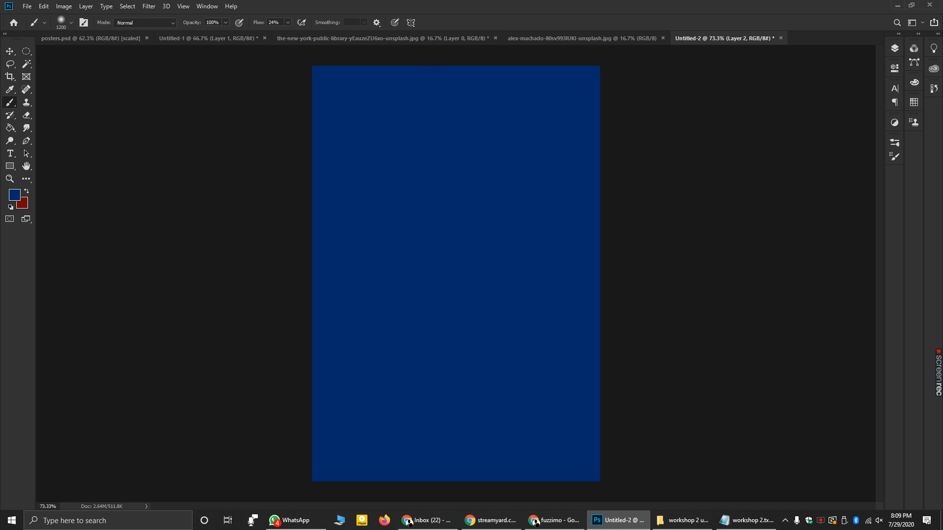
# - Pick a bright blue foreground colour, then set its hex value exactly to 0096ff
pyautogui.click(18, 193)
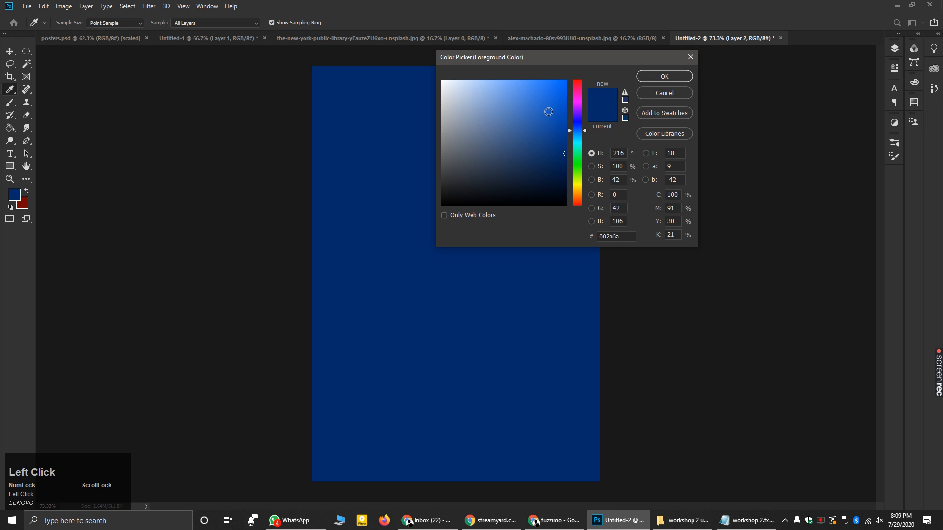
pyautogui.moveTo(573, 133); pyautogui.dragTo(580, 138)
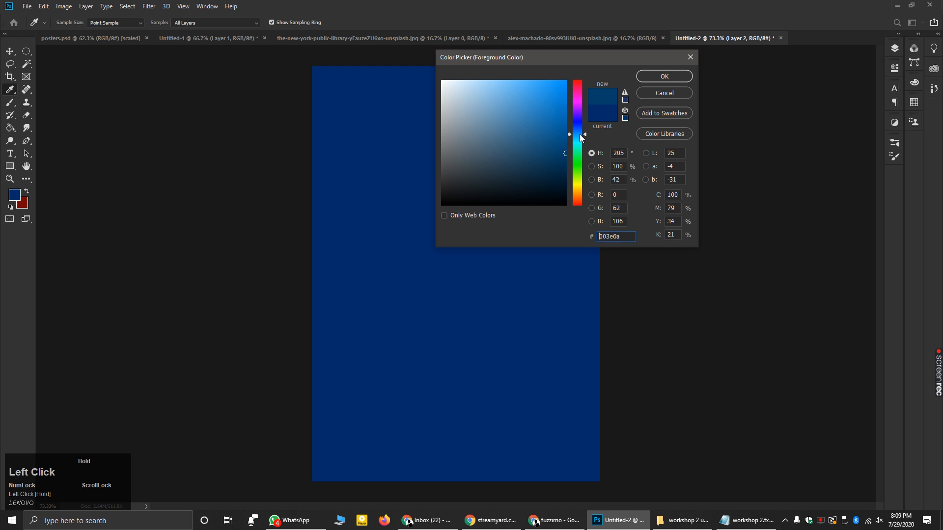
pyautogui.click(548, 104)
pyautogui.click(664, 76)
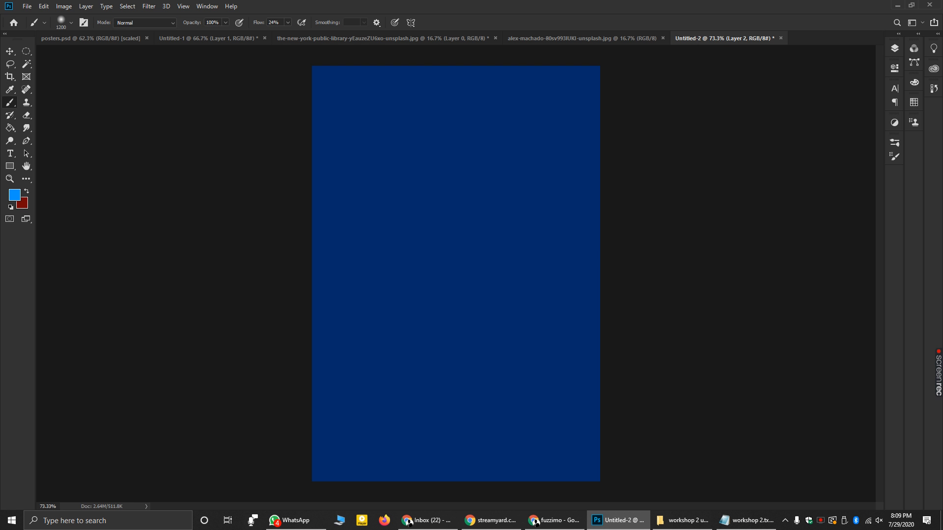
pyautogui.click(13, 195)
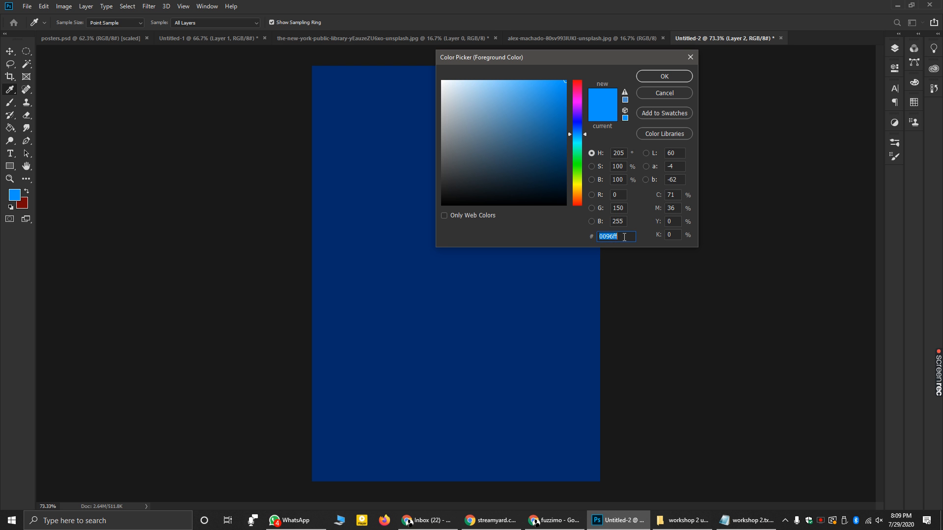
pyautogui.press('BackSpace')
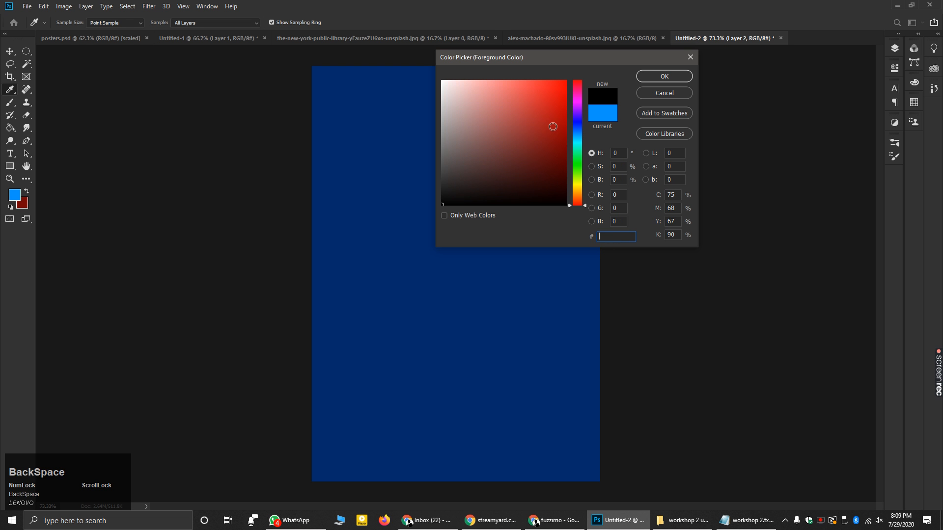
pyautogui.click(553, 127)
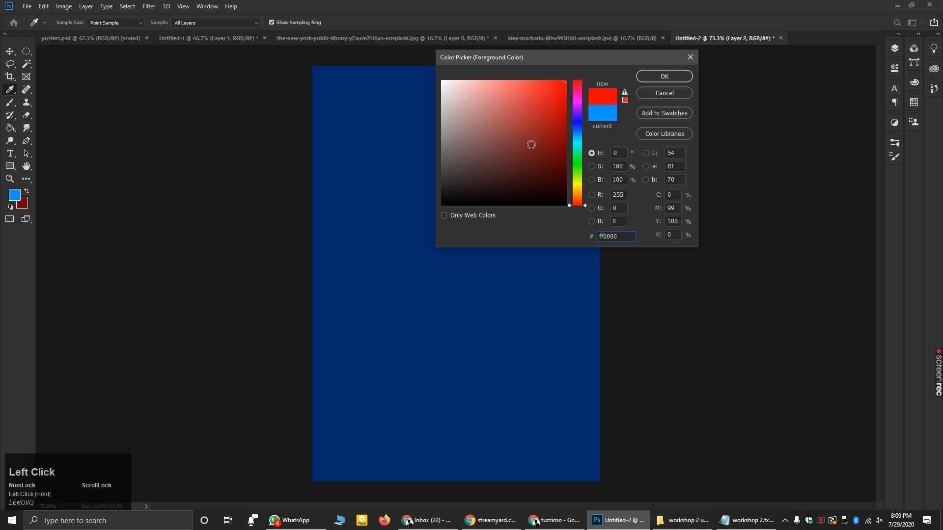
pyautogui.moveTo(621, 236); pyautogui.dragTo(544, 237)
pyautogui.write('0096')
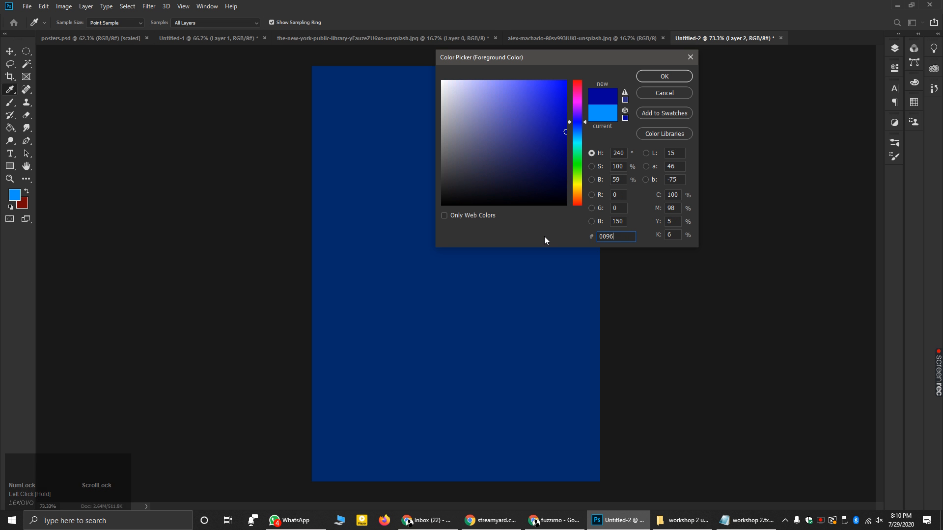
pyautogui.write('ff')
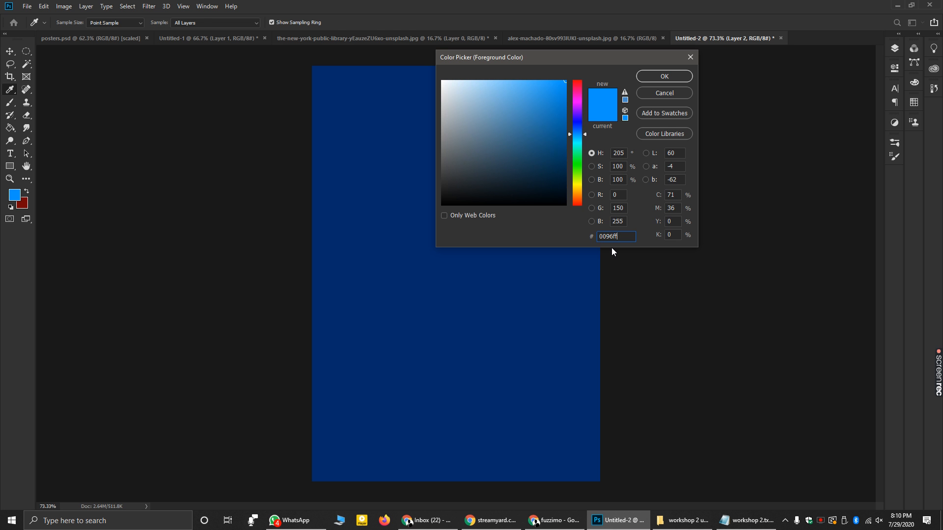
pyautogui.click(652, 74)
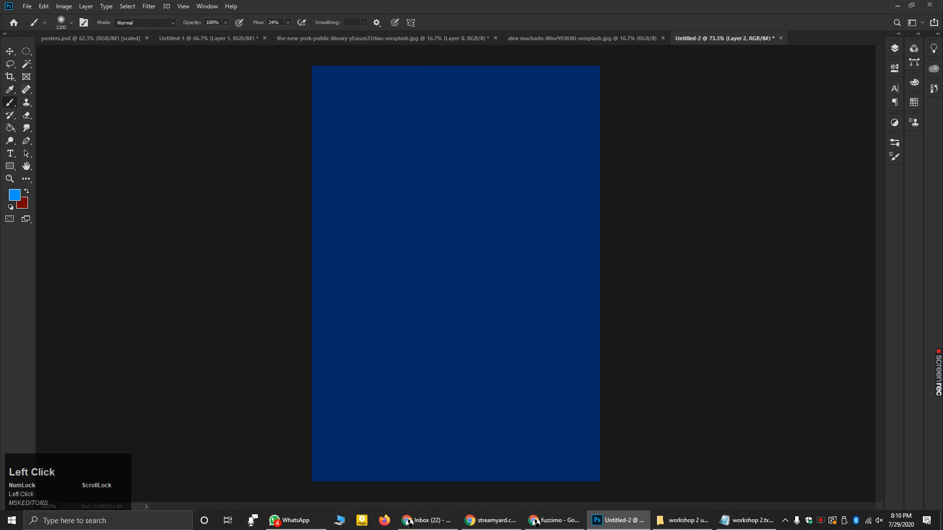
# - Paint a soft bright-blue glow over the canvas centre with several large brush dabs
pyautogui.click(464, 255)
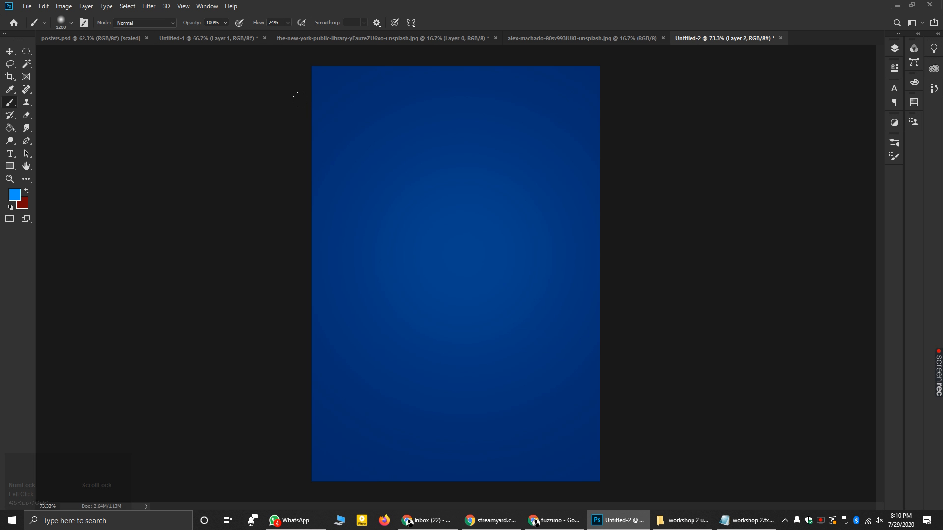
pyautogui.click(463, 264)
pyautogui.click(462, 263)
pyautogui.click(463, 263)
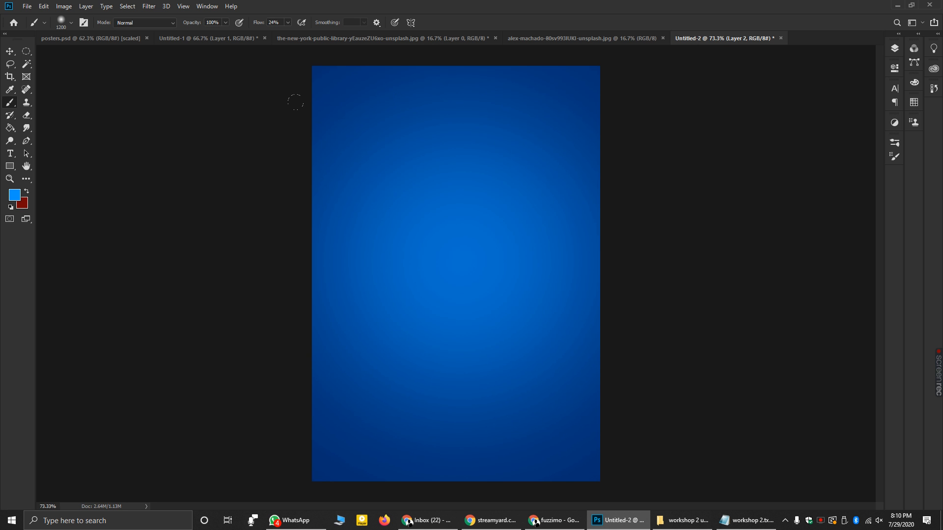
pyautogui.click(297, 119)
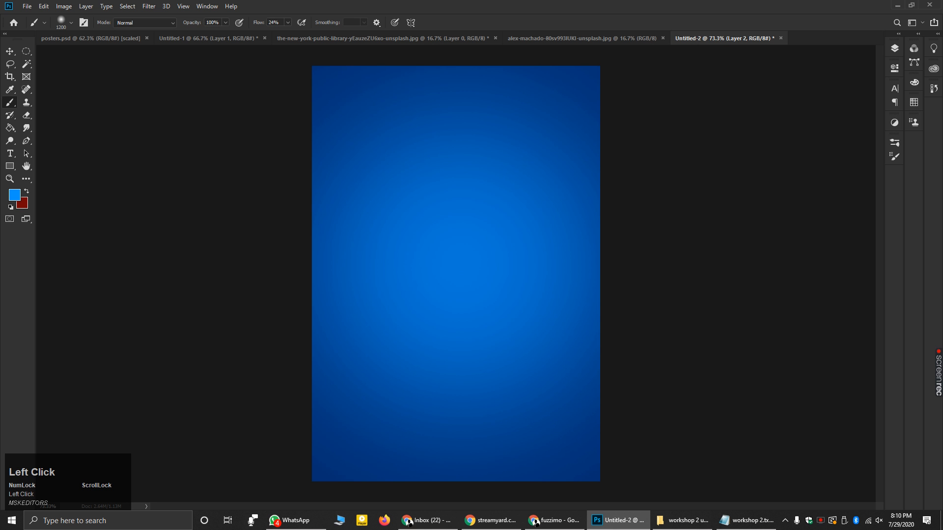
# - Switch to the Move tool, deselect Layer 2, and show the Layers panel
pyautogui.press('v')
pyautogui.click(206, 147)
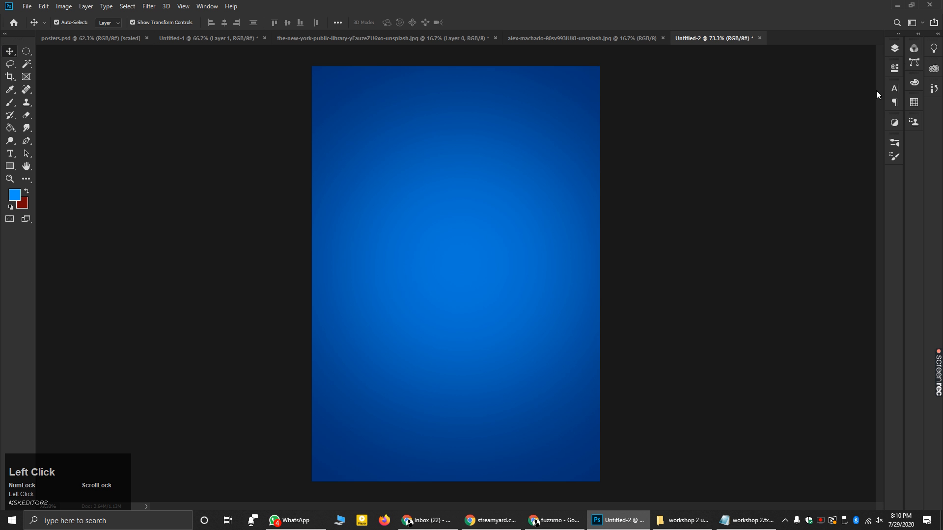
pyautogui.click(896, 49)
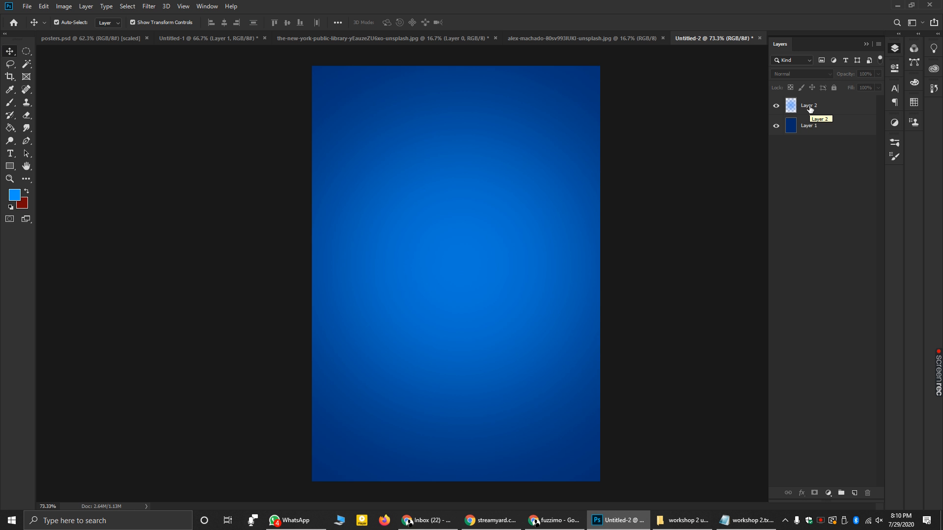
# - Switch from the clouds photo to the cut-out Earth document, zooming in and back out to 15%
pyautogui.click(605, 42)
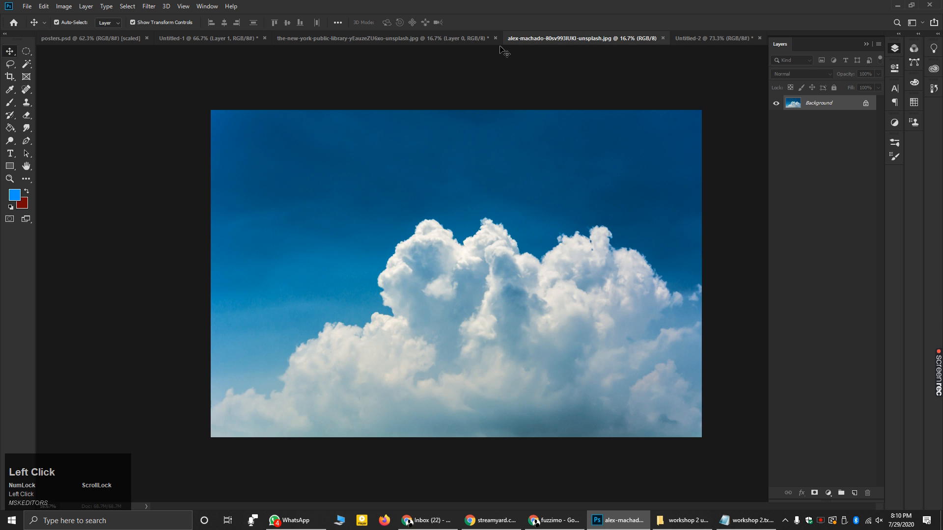
pyautogui.click(432, 35)
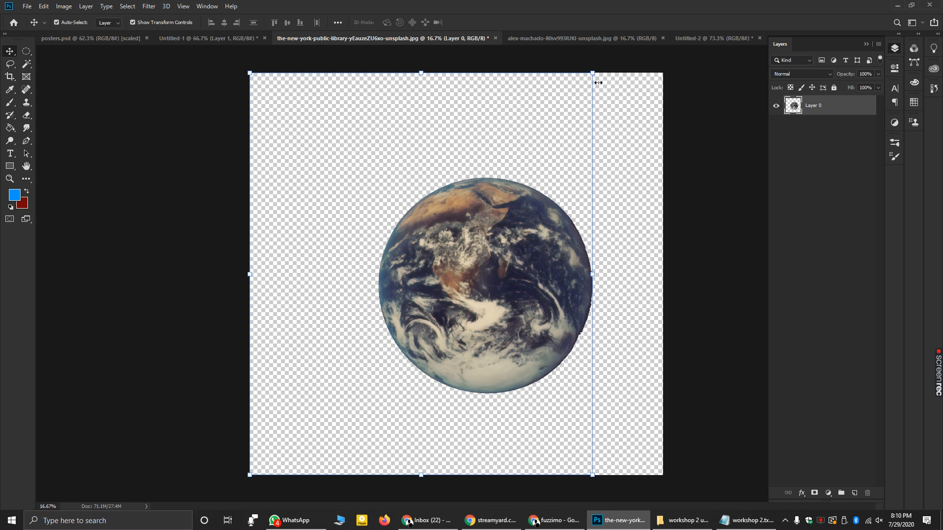
pyautogui.scroll(5, 486, 264)
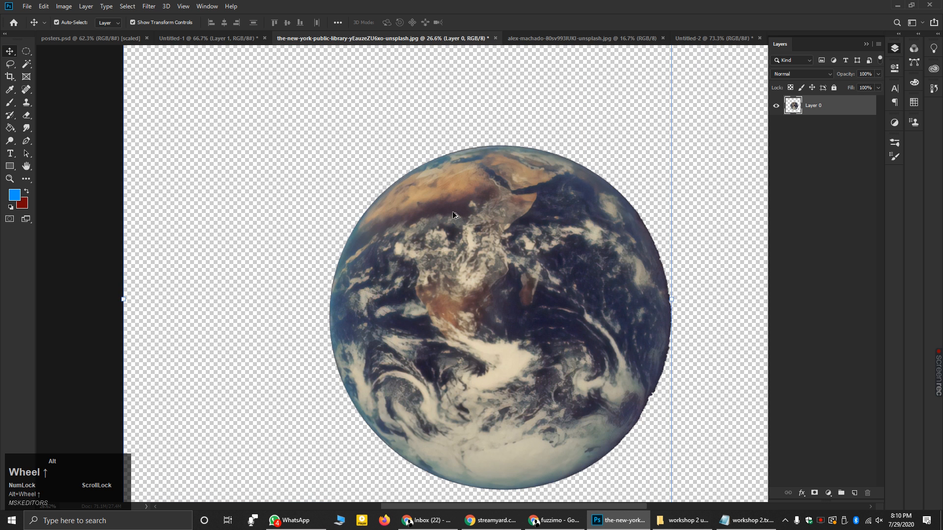
pyautogui.scroll(-4, 351, 232)
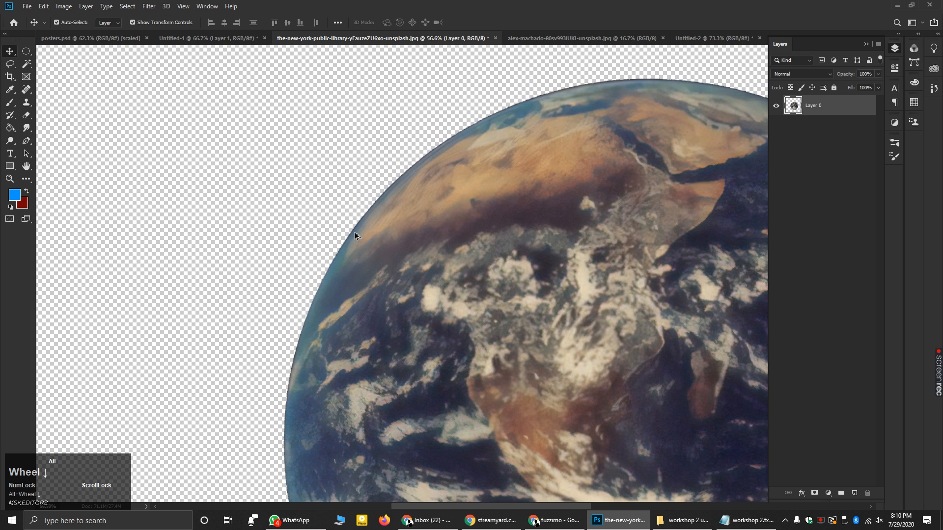
pyautogui.scroll(-2, 355, 236)
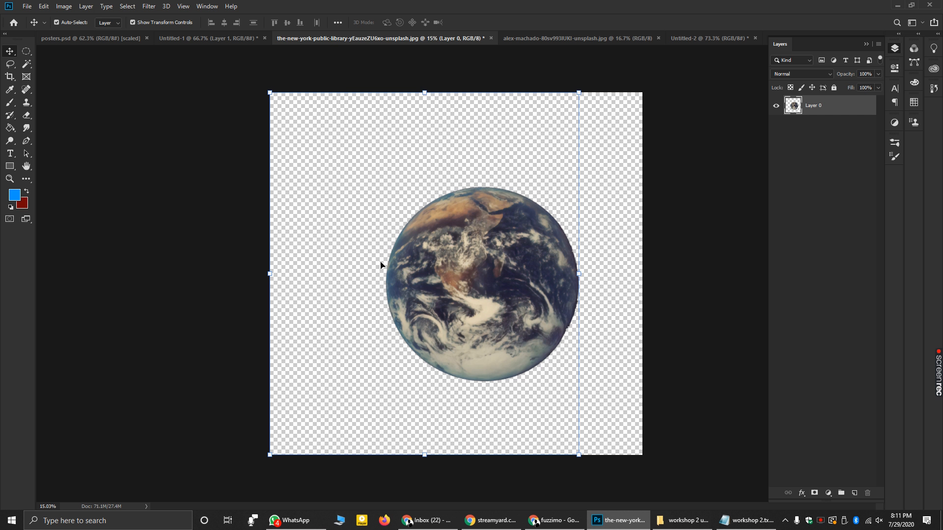
# - Bring up Unsplash in Chrome and scroll the photo grid to the coffee pour-over photo
pyautogui.click(561, 528)
pyautogui.click(59, 8)
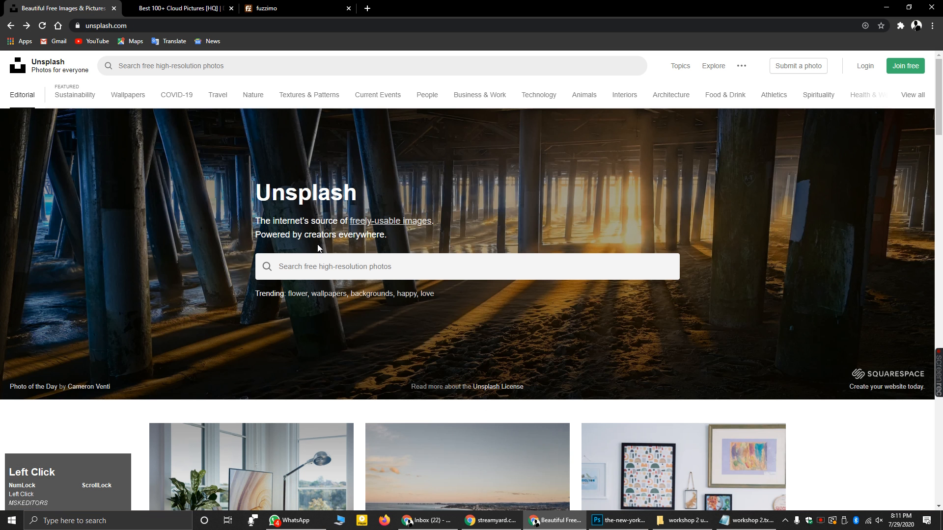
pyautogui.moveTo(256, 192); pyautogui.dragTo(363, 201)
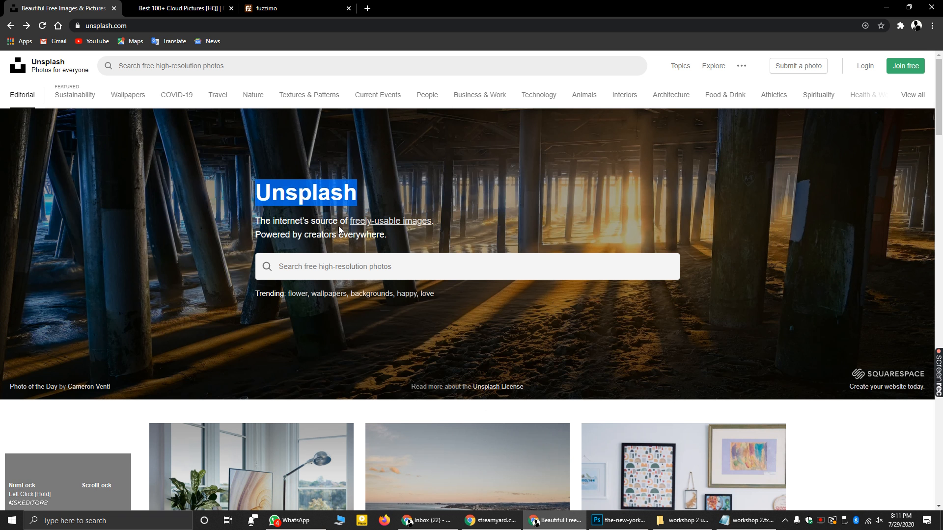
pyautogui.scroll(-8, 340, 232)
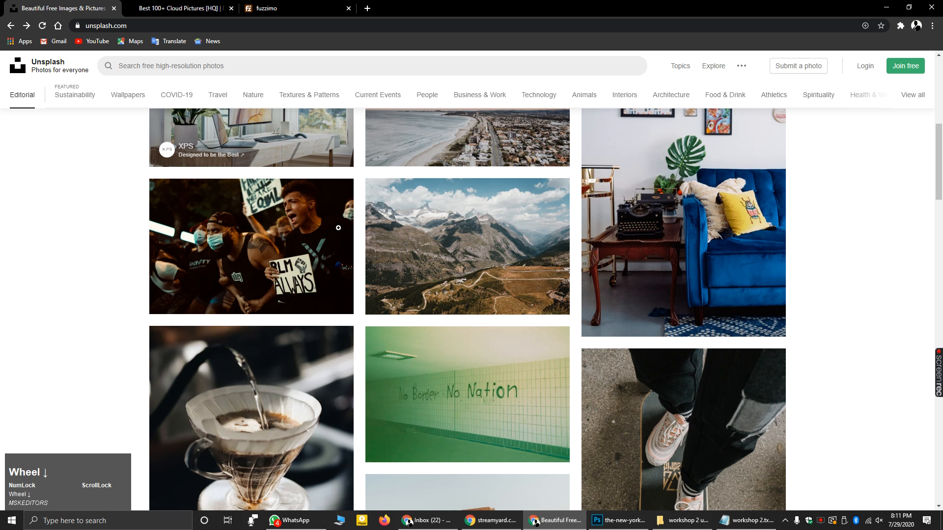
pyautogui.scroll(-5, 677, 275)
pyautogui.scroll(-2, 519, 337)
pyautogui.scroll(3, 334, 338)
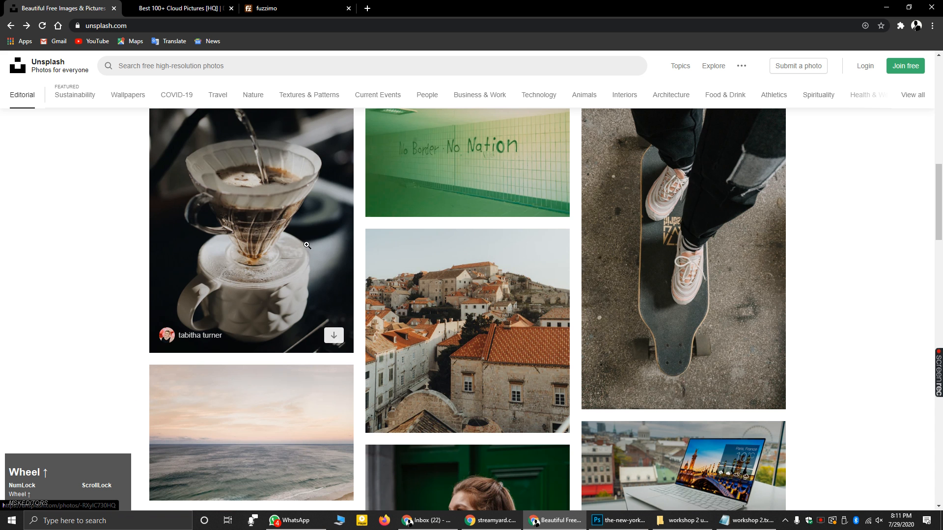
# - Download the coffee pour-over photo and show the JPG in its folder
pyautogui.click(334, 339)
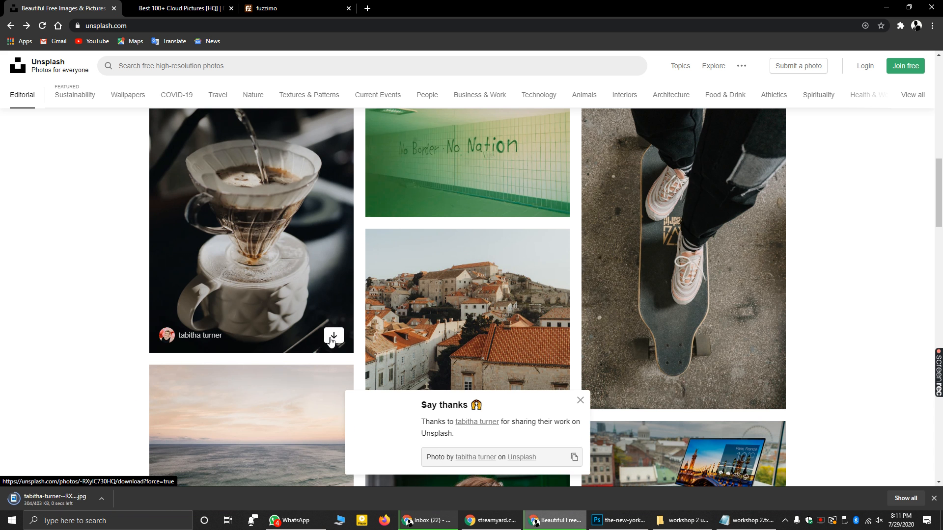
pyautogui.click(101, 499)
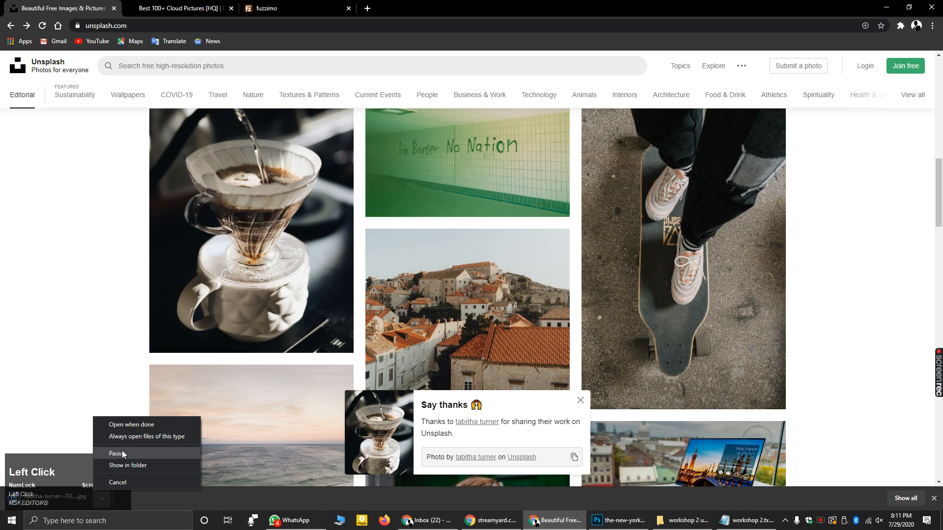
pyautogui.click(135, 466)
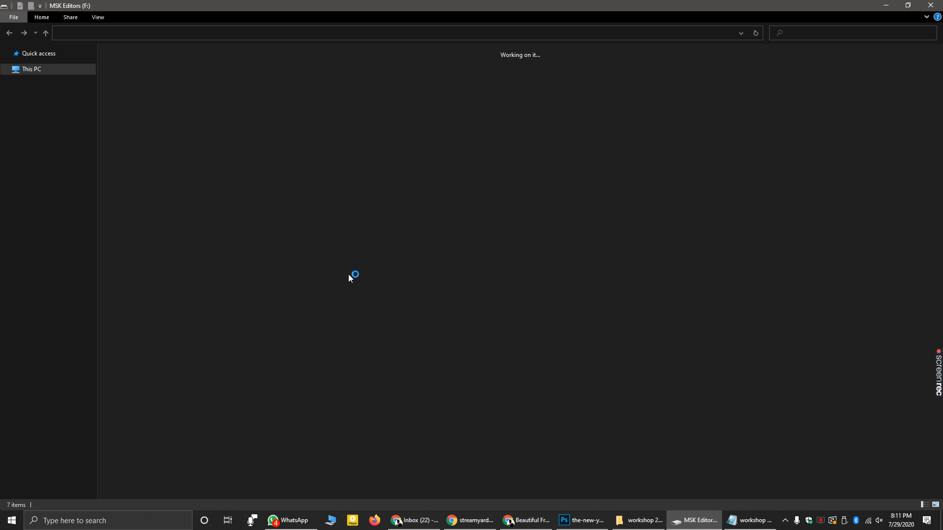
# - Open the coffee JPG in Photos, zoom in to maximum and pan around the image
pyautogui.click(167, 97)
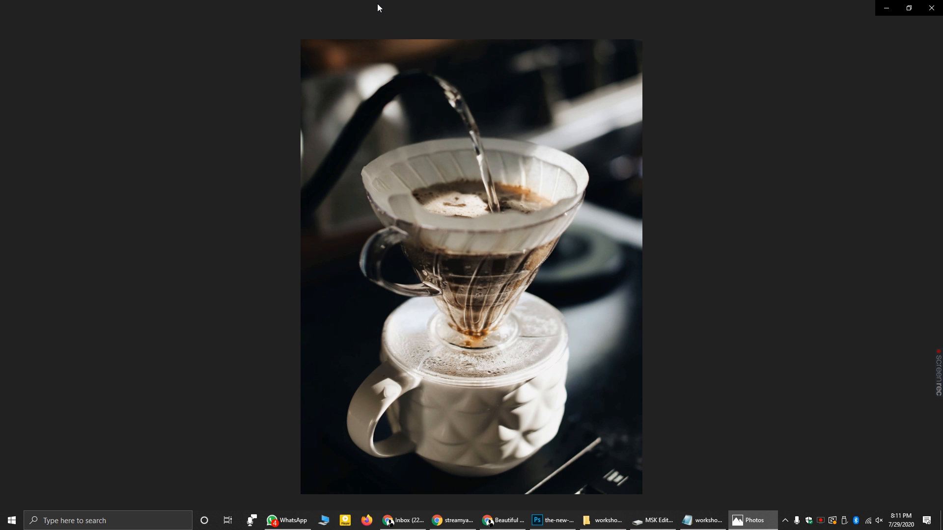
pyautogui.click(387, 35)
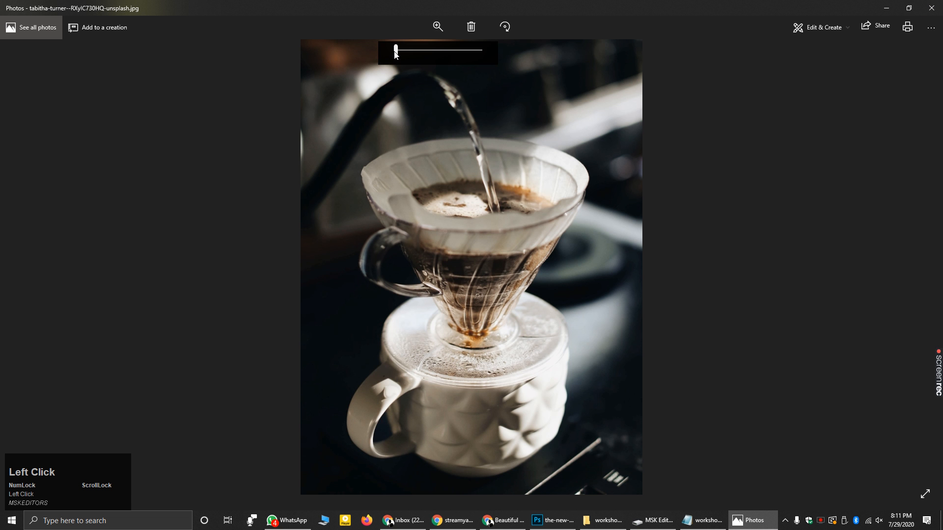
pyautogui.click(401, 51)
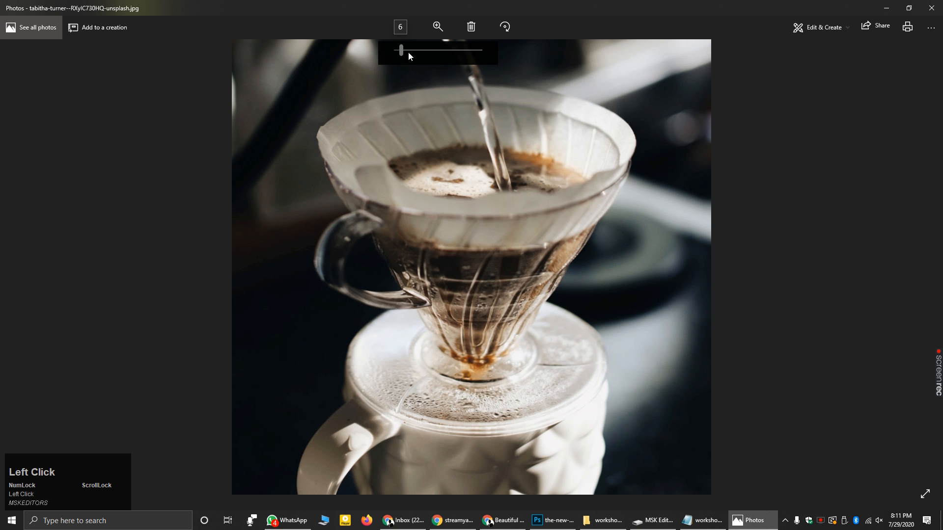
pyautogui.moveTo(408, 52); pyautogui.dragTo(568, 404)
pyautogui.moveTo(423, 55); pyautogui.dragTo(476, 119)
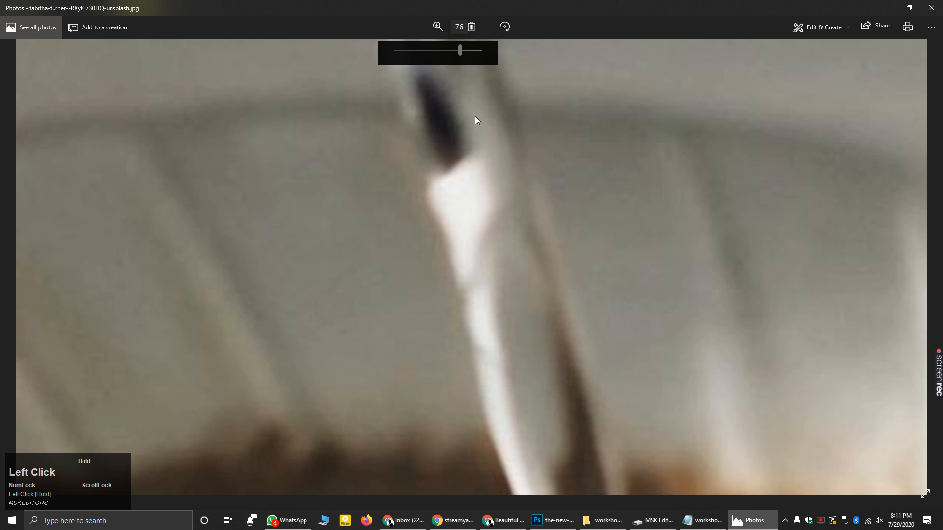
pyautogui.moveTo(520, 442); pyautogui.dragTo(460, 243)
pyautogui.moveTo(491, 315); pyautogui.dragTo(506, 467)
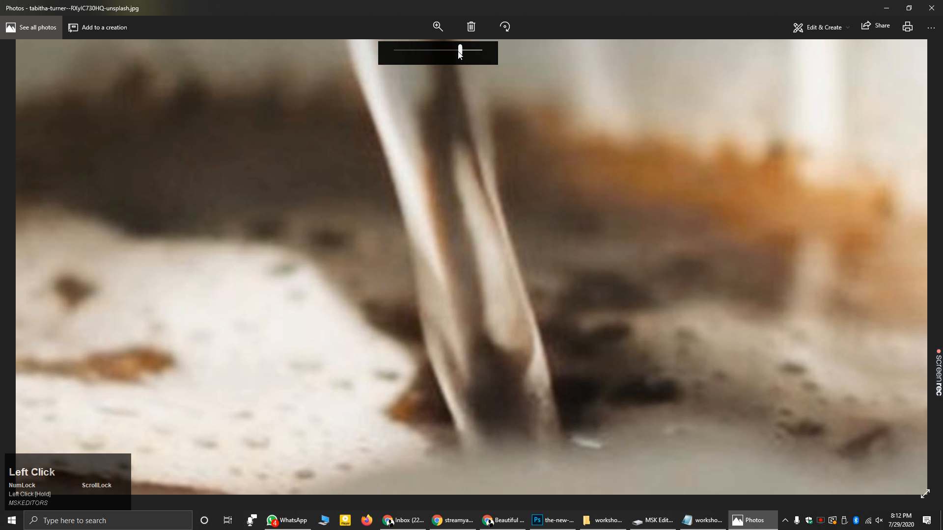
pyautogui.moveTo(459, 53); pyautogui.dragTo(511, 63)
pyautogui.moveTo(490, 275); pyautogui.dragTo(523, 256)
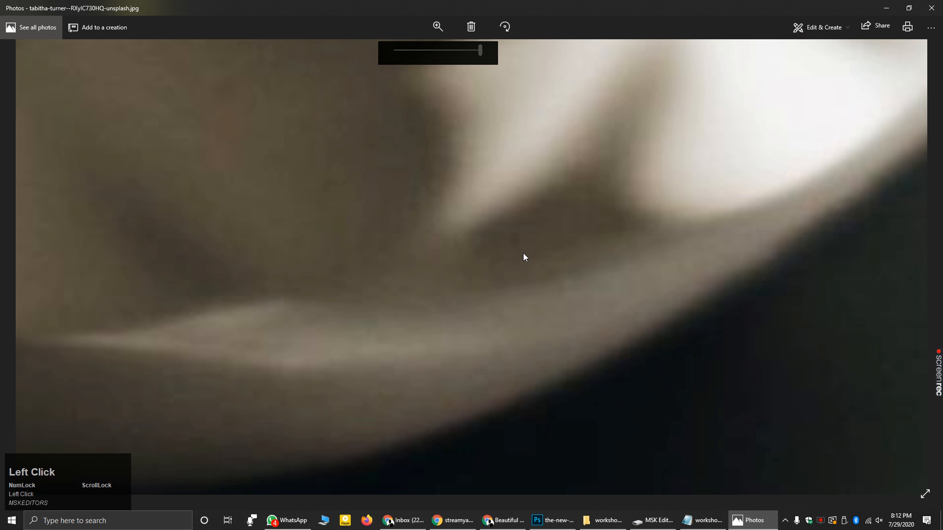
# - Zoom back out to the whole photo, close Photos, and return to Unsplash in Chrome
pyautogui.click(440, 59)
pyautogui.moveTo(440, 60); pyautogui.dragTo(403, 61)
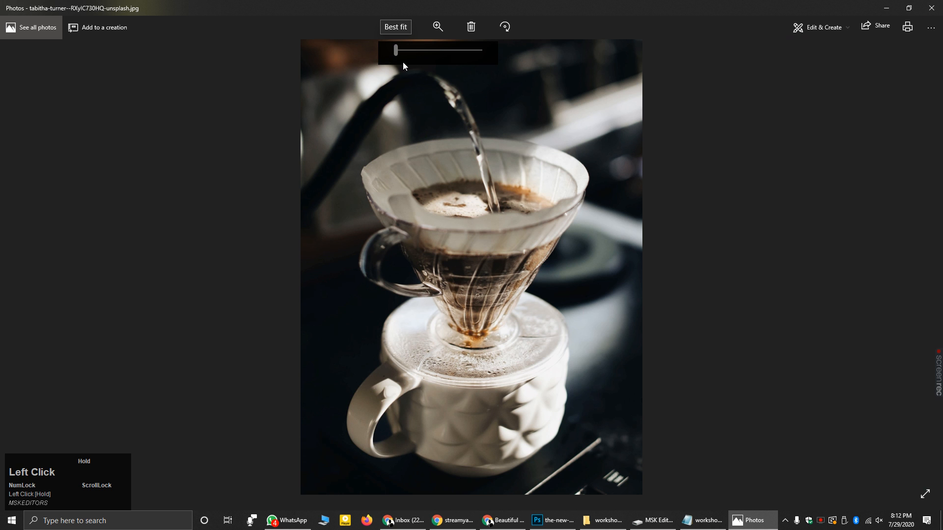
pyautogui.scroll(2, 476, 264)
pyautogui.moveTo(475, 265); pyautogui.dragTo(536, 159)
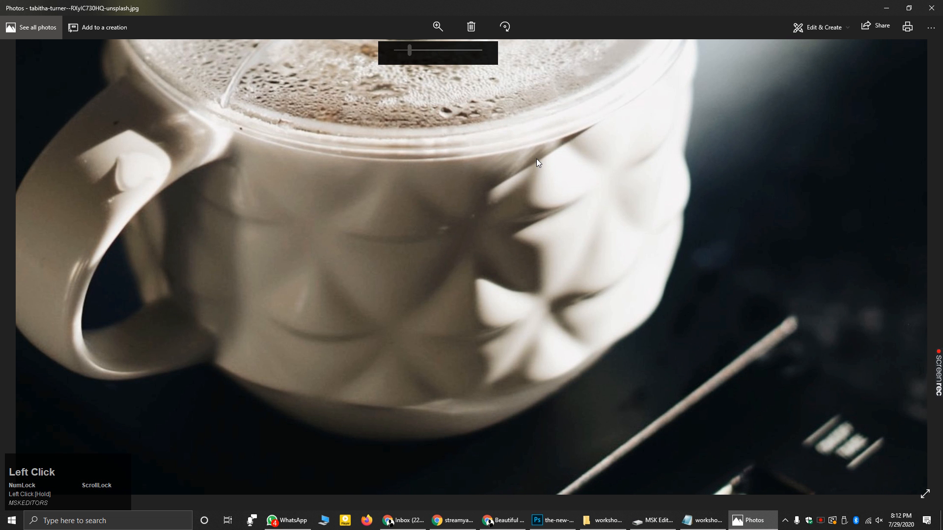
pyautogui.moveTo(411, 51); pyautogui.dragTo(391, 59)
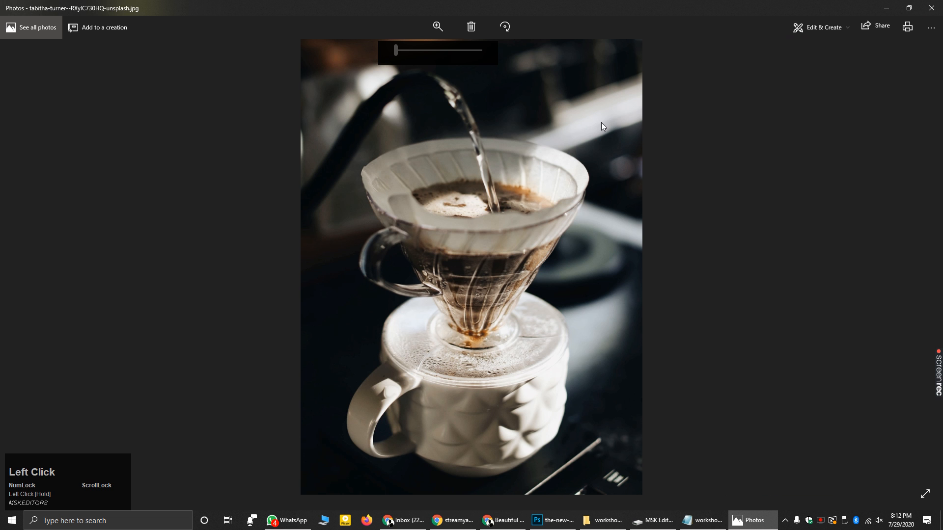
pyautogui.click(932, 8)
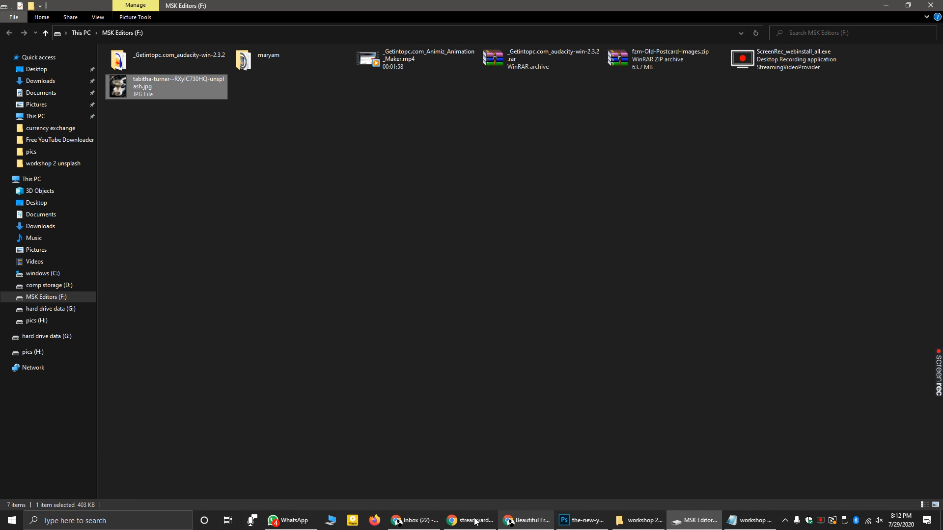
pyautogui.click(525, 520)
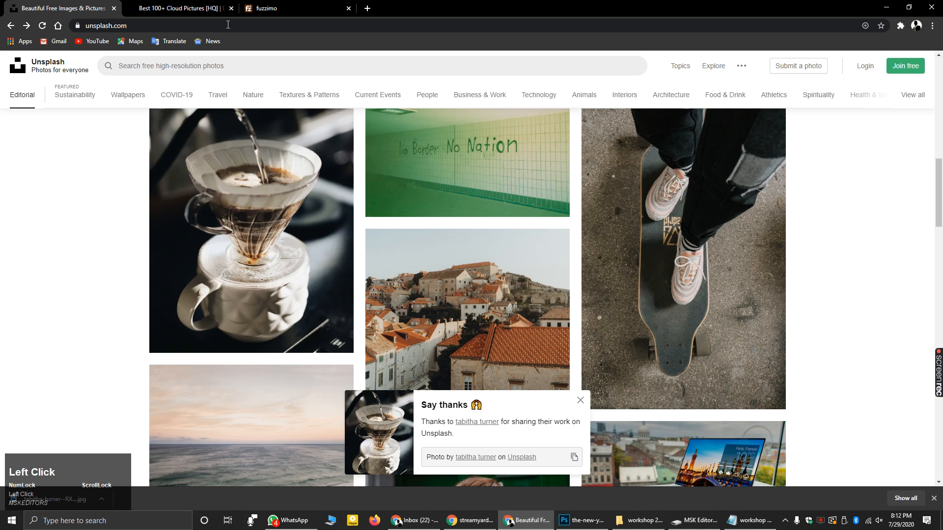
# - Switch to the fuzzimo tab and scroll through its list of posts
pyautogui.click(282, 5)
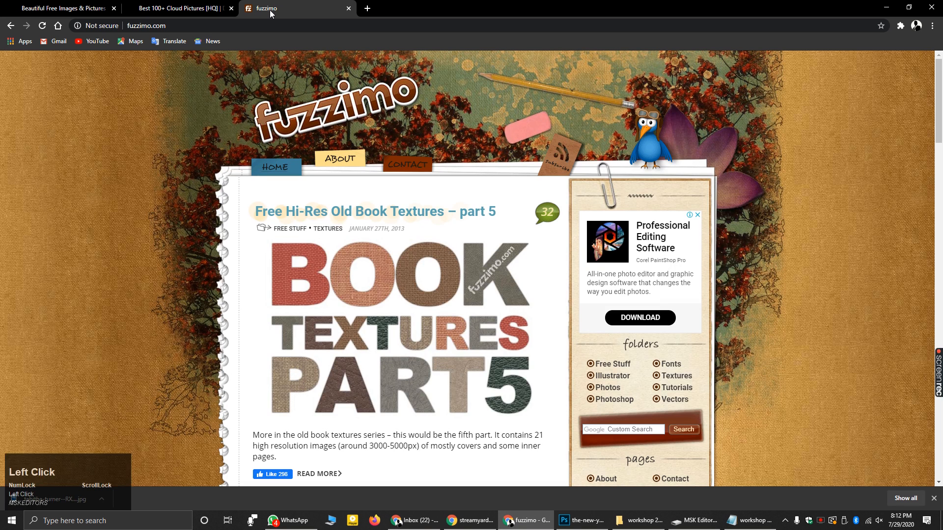
pyautogui.click(121, 25)
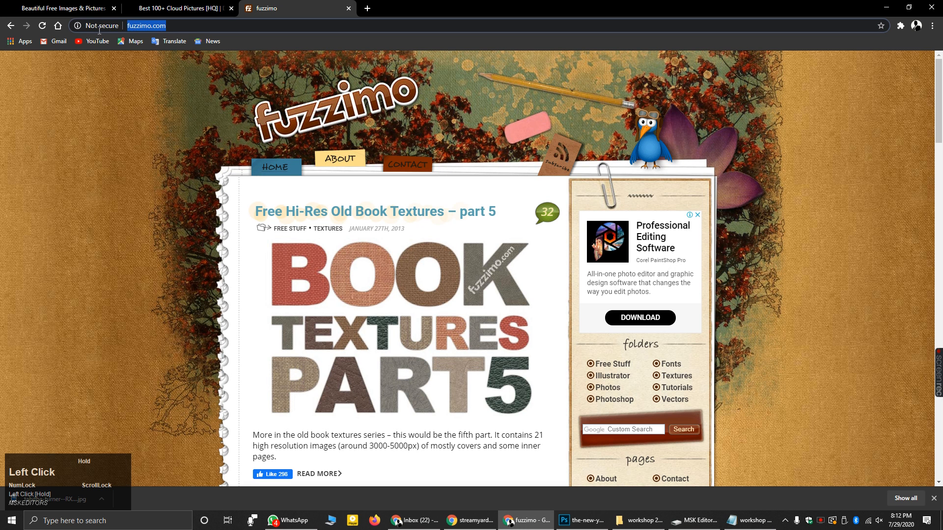
pyautogui.scroll(-18, 329, 204)
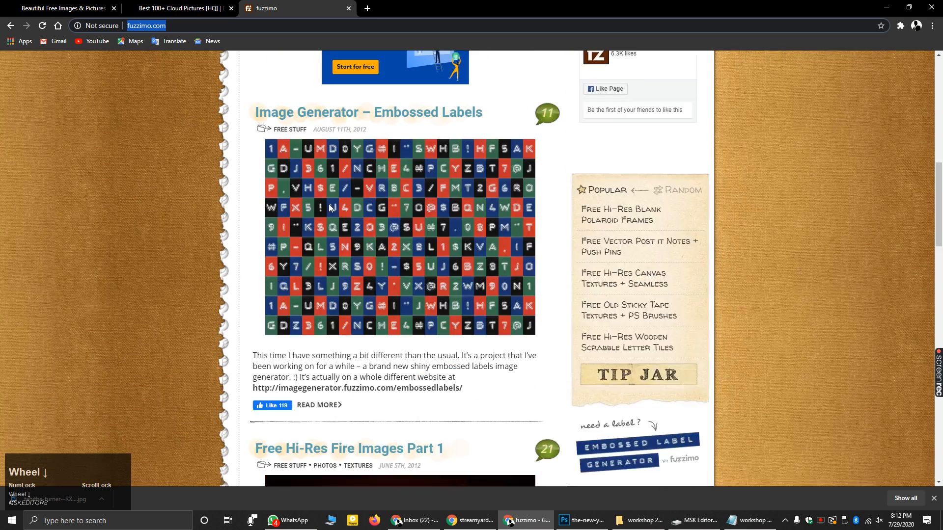
pyautogui.scroll(-9, 393, 287)
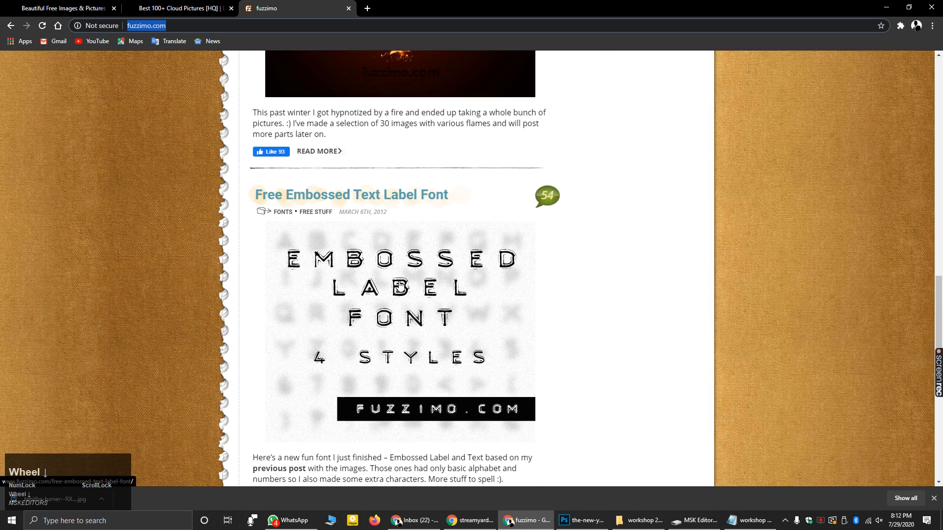
pyautogui.scroll(2, 394, 234)
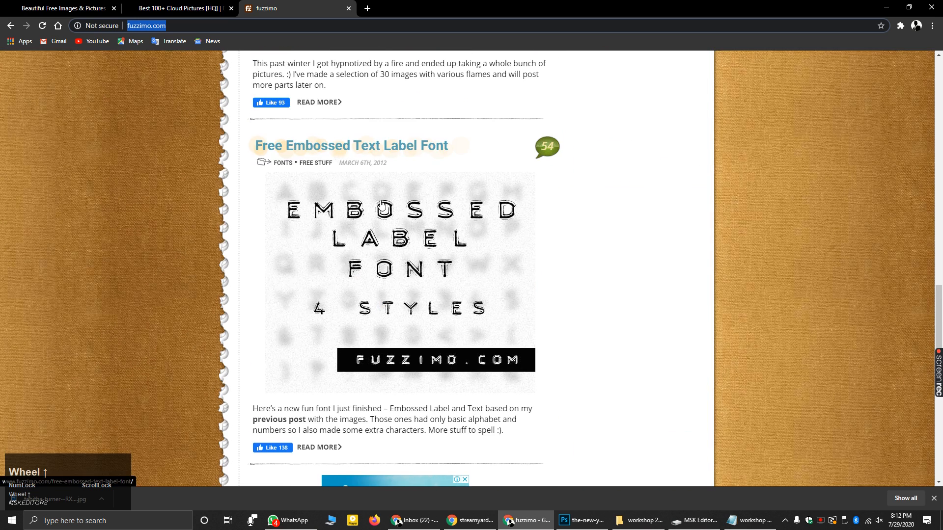
pyautogui.scroll(-4, 407, 252)
pyautogui.scroll(-5, 407, 251)
pyautogui.scroll(-2, 427, 272)
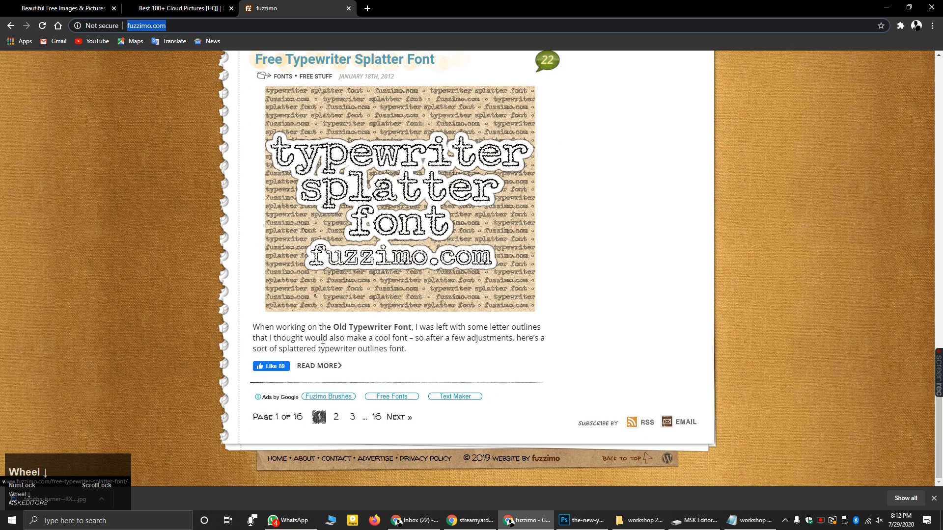
pyautogui.scroll(12, 366, 320)
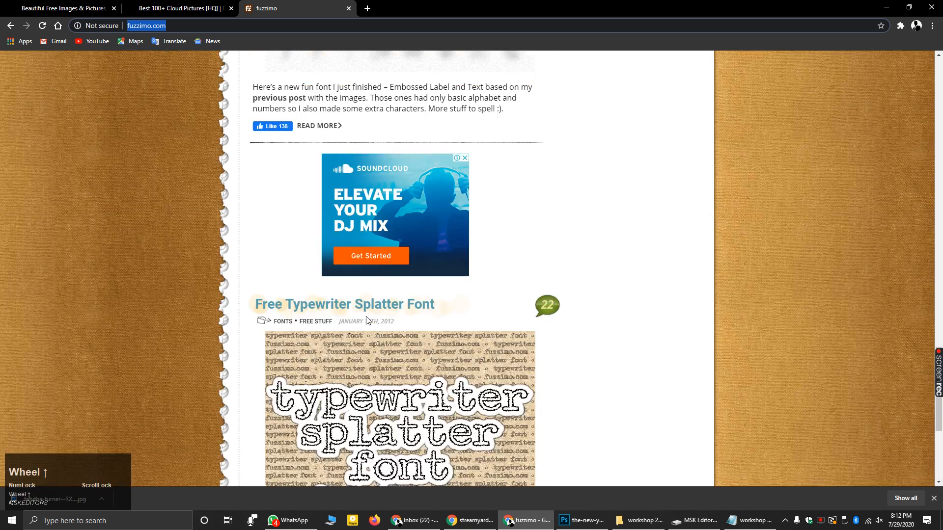
pyautogui.scroll(3, 308, 129)
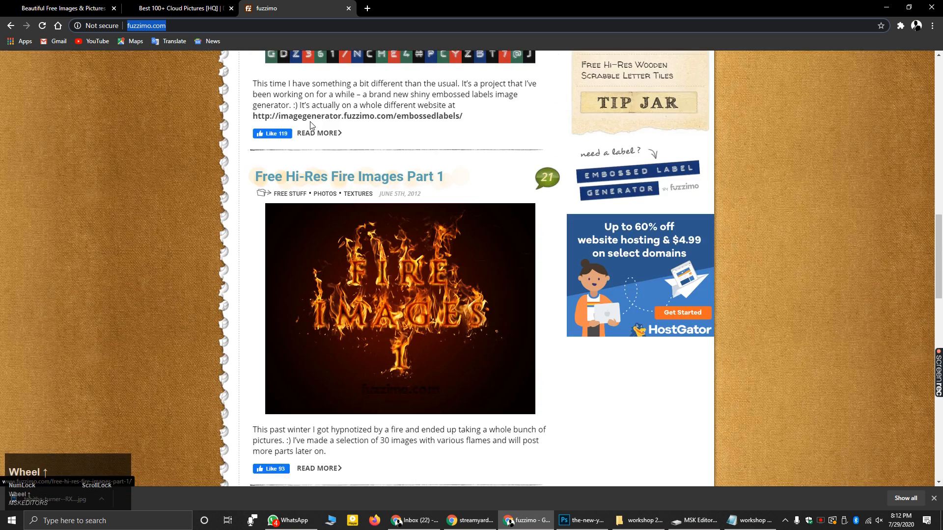
# - Open the Free Hi-Res Fire Images Part 1 post, scroll to its download, then minimize Chrome and File Explorer
pyautogui.click(297, 180)
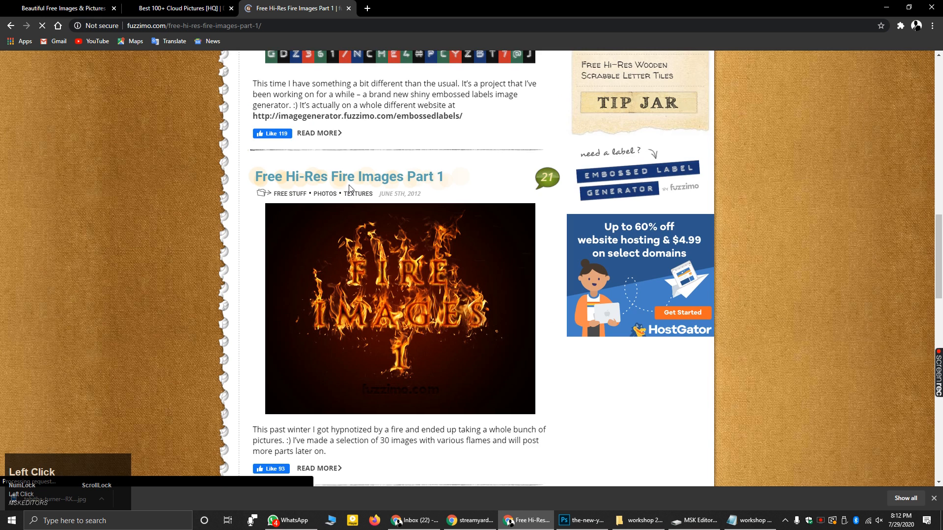
pyautogui.scroll(-5, 358, 273)
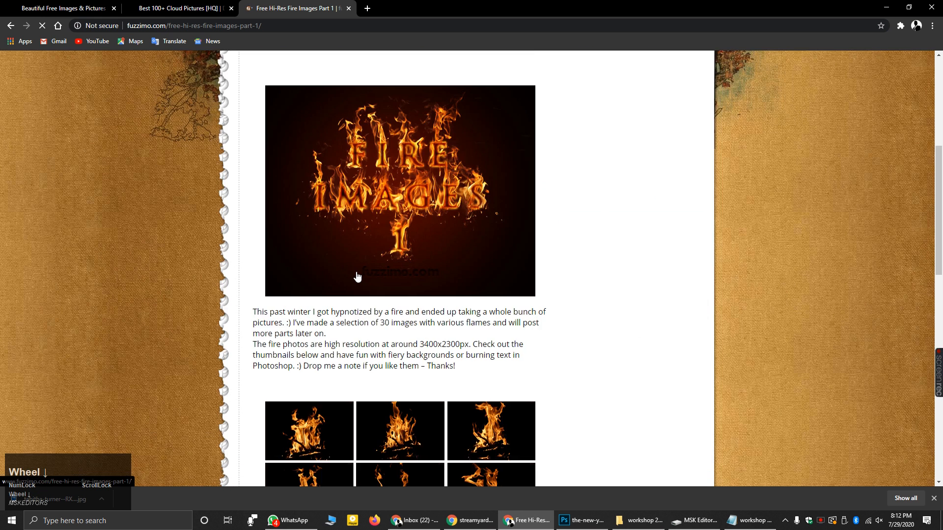
pyautogui.scroll(-10, 344, 270)
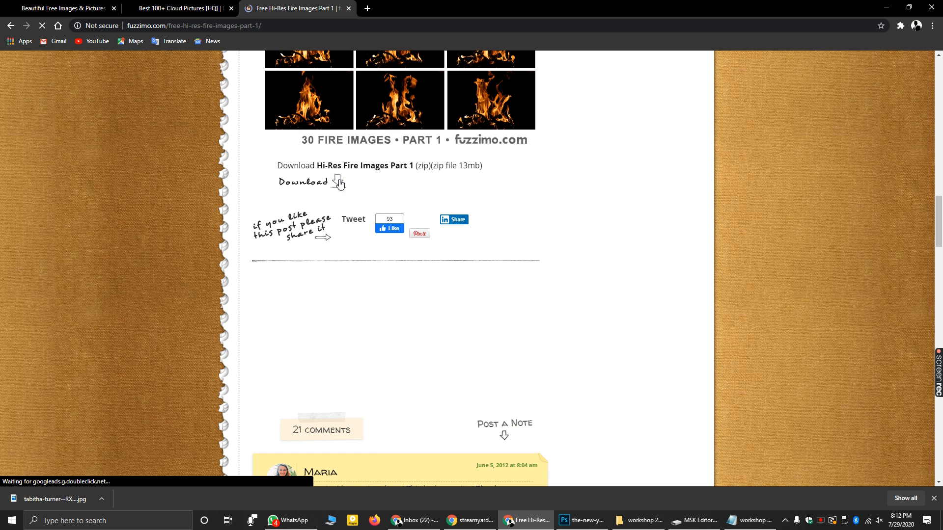
pyautogui.click(883, 7)
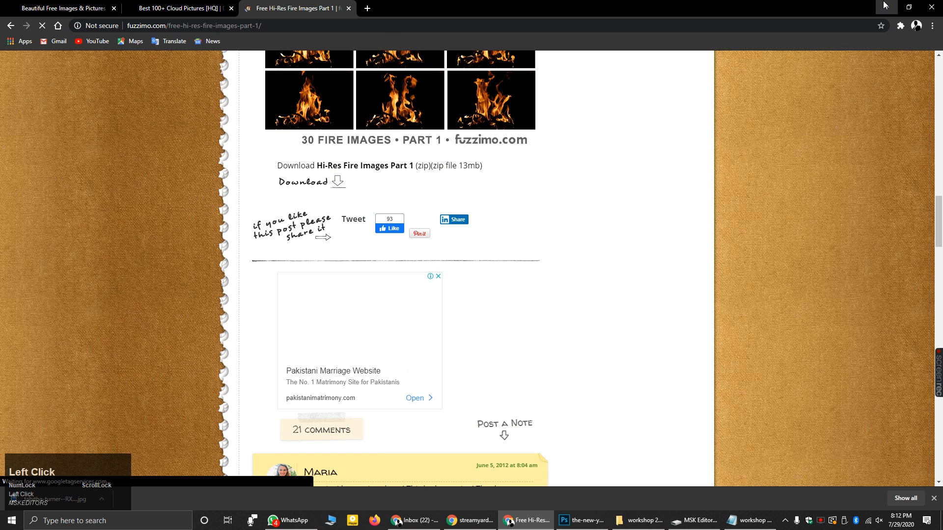
pyautogui.click(880, 5)
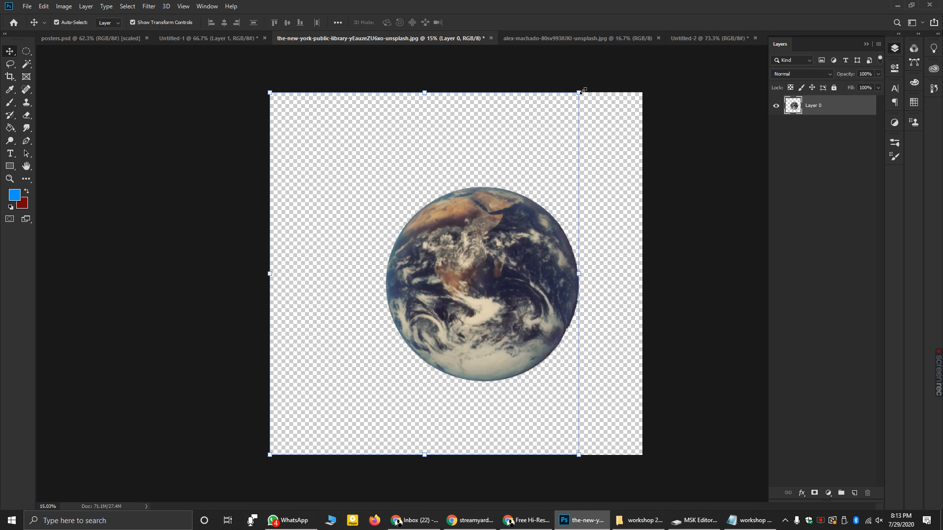
# - Scale the Earth down with the corner handle, drag it toward the centre, then switch to Untitled-2
pyautogui.moveTo(579, 92); pyautogui.dragTo(324, 323)
pyautogui.moveTo(330, 405); pyautogui.dragTo(442, 268)
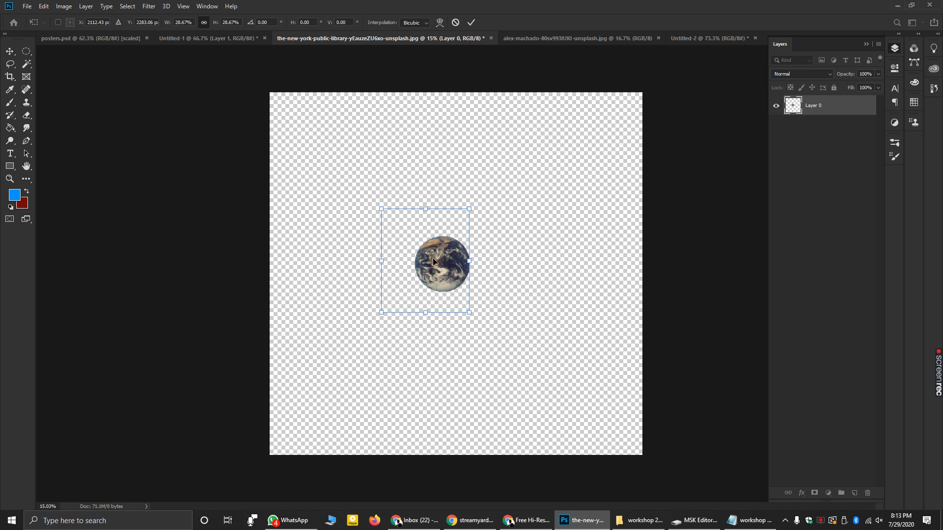
pyautogui.moveTo(434, 263); pyautogui.dragTo(505, 201)
pyautogui.click(676, 35)
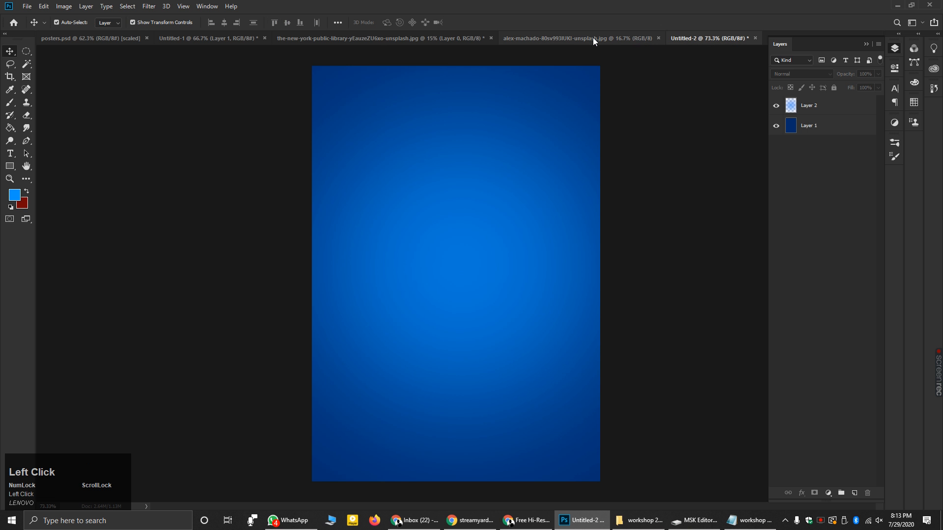
# - Close the alex-machado clouds photo document
pyautogui.click(593, 37)
pyautogui.click(696, 37)
pyautogui.click(629, 38)
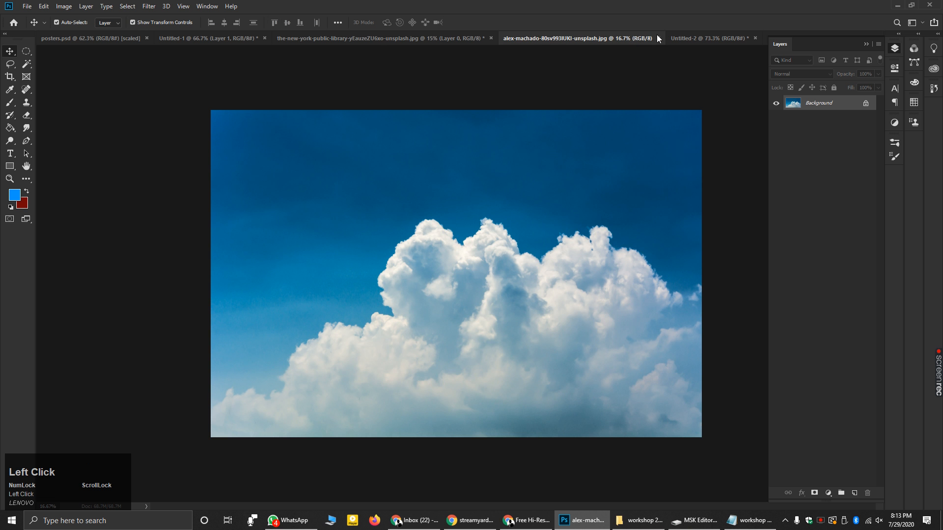
pyautogui.click(658, 38)
# - Drag the Earth layer into Untitled-2 as a new layer and position it on the canvas
pyautogui.click(458, 39)
pyautogui.moveTo(498, 295); pyautogui.dragTo(518, 132)
pyautogui.moveTo(537, 46); pyautogui.dragTo(479, 193)
pyautogui.moveTo(486, 229); pyautogui.dragTo(465, 237)
pyautogui.moveTo(457, 239)
pyautogui.mouseDown()
pyautogui.moveTo(469, 234)
pyautogui.moveTo(443, 240)
pyautogui.moveTo(441, 252)
pyautogui.moveTo(491, 69)
pyautogui.moveTo(540, 41)
pyautogui.moveTo(518, 87)
pyautogui.moveTo(537, 39)
pyautogui.moveTo(498, 121)
pyautogui.moveTo(453, 179)
pyautogui.moveTo(446, 247)
pyautogui.mouseUp()
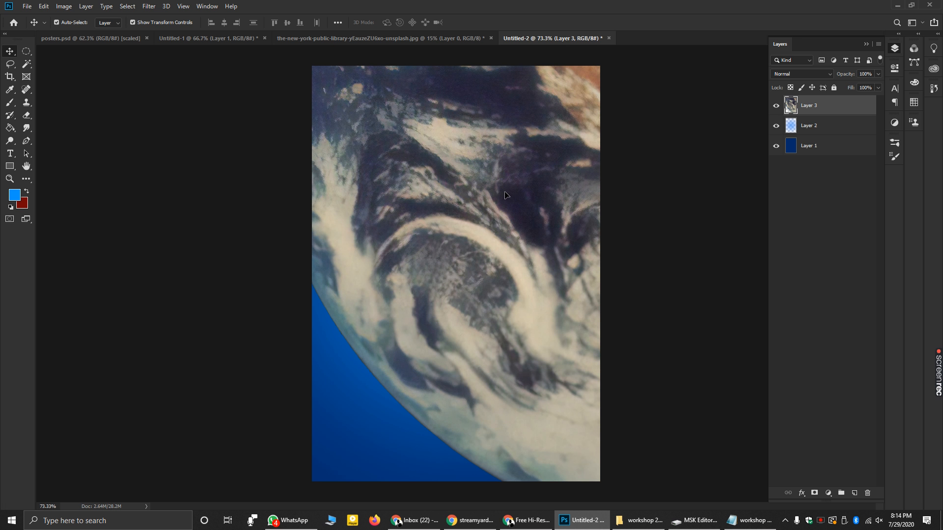
# - Shrink the Earth to fit inside the poster, move it higher, and commit the transform
pyautogui.scroll(-3, 461, 220)
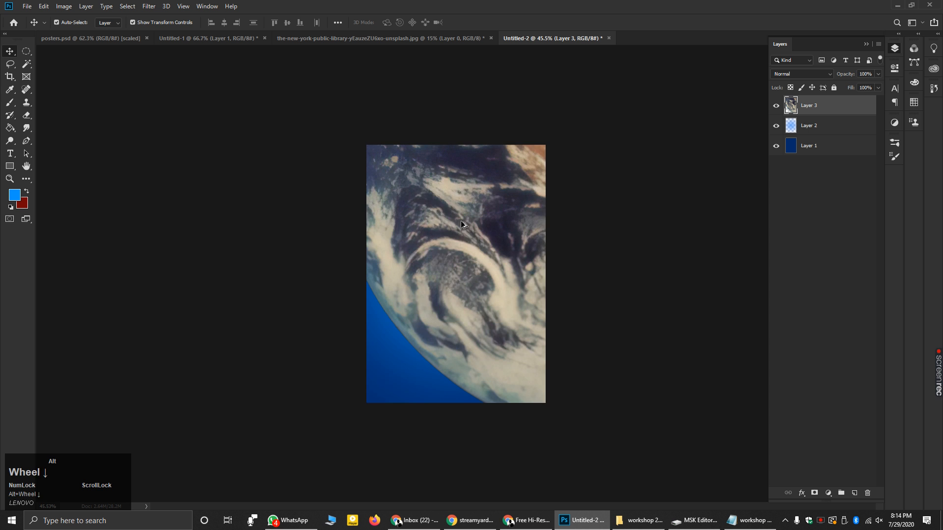
pyautogui.scroll(-3, 455, 227)
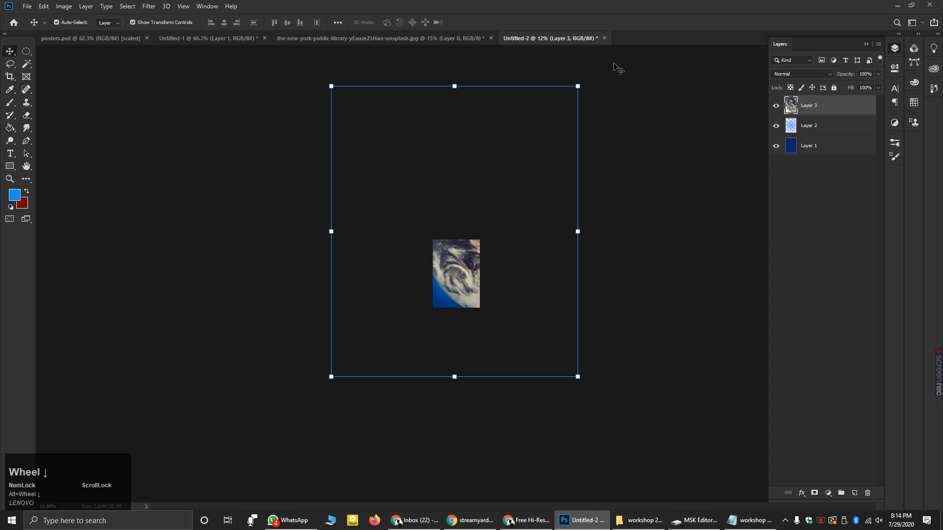
pyautogui.moveTo(578, 87); pyautogui.dragTo(452, 275)
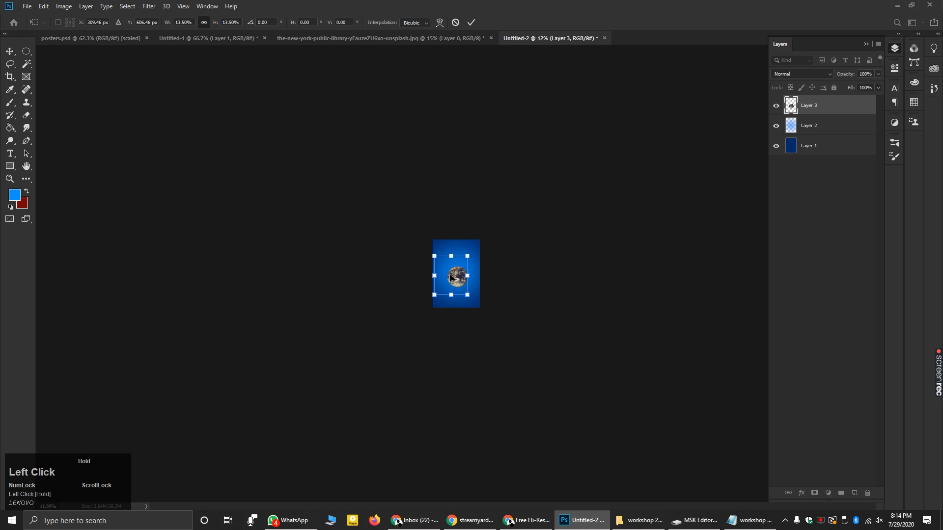
pyautogui.scroll(3, 480, 281)
pyautogui.scroll(4, 480, 281)
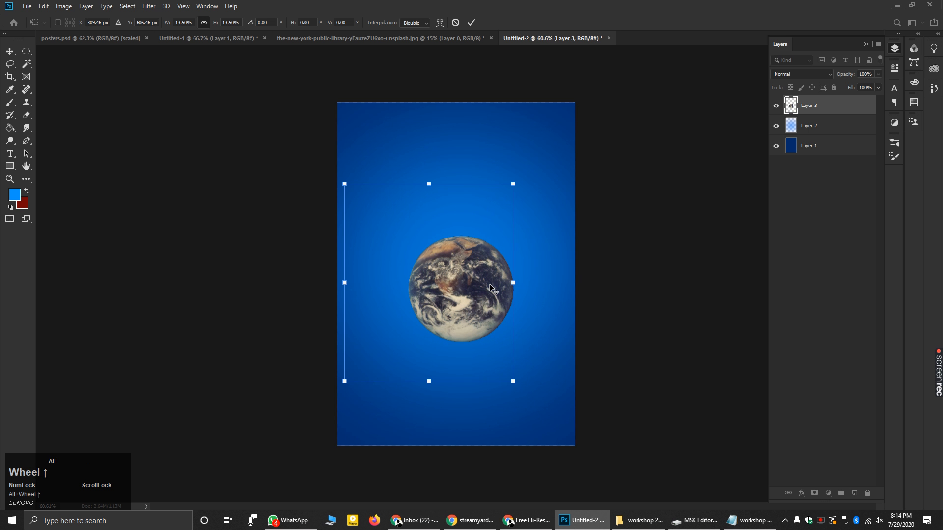
pyautogui.scroll(1, 607, 317)
pyautogui.moveTo(493, 291); pyautogui.dragTo(469, 254)
pyautogui.moveTo(528, 140)
pyautogui.mouseDown()
pyautogui.moveTo(517, 154)
pyautogui.moveTo(536, 131)
pyautogui.mouseUp()
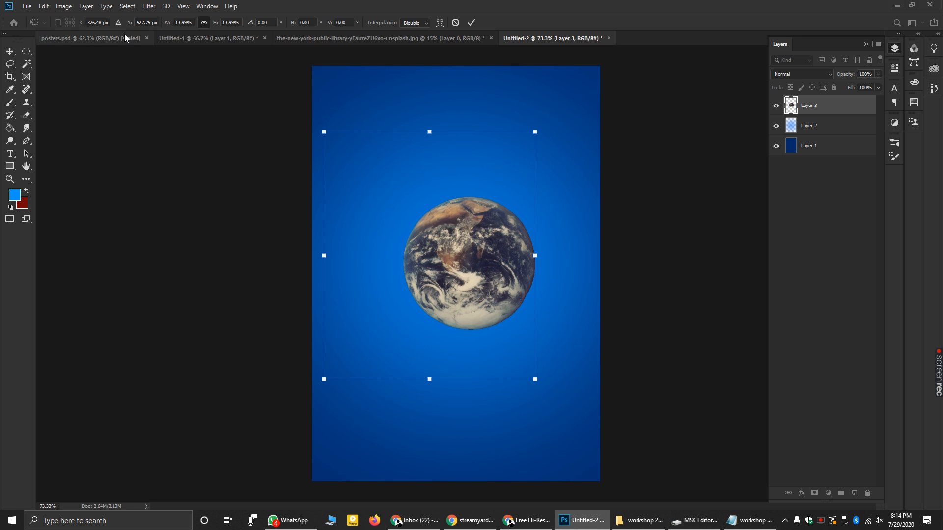
pyautogui.click(19, 48)
# - Nudge the Earth slightly down-left, deselect, and drag the alex-machado cloud photo in from File Explorer
pyautogui.click(152, 22)
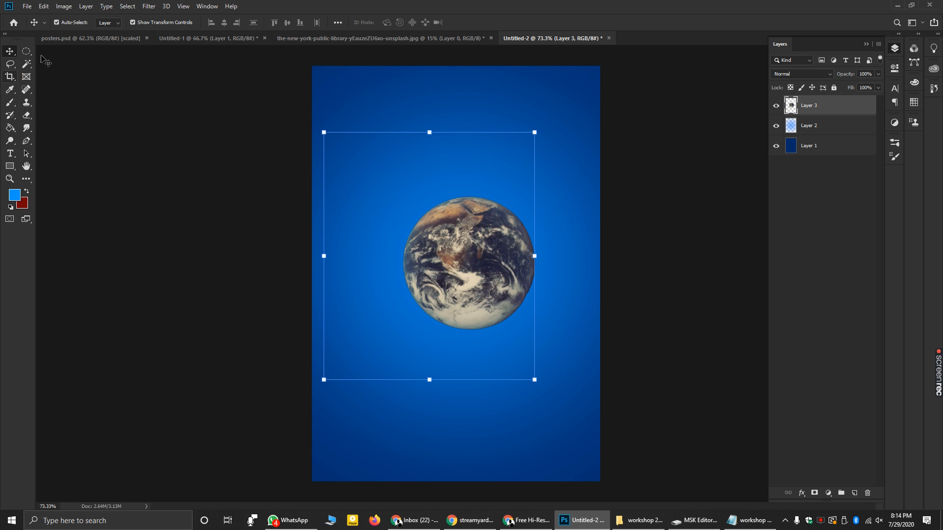
pyautogui.moveTo(449, 255); pyautogui.dragTo(439, 264)
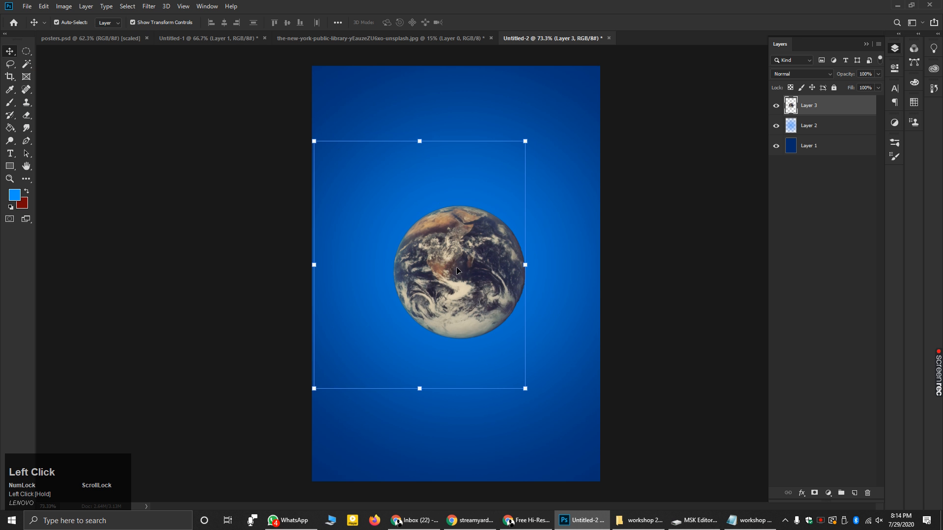
pyautogui.click(666, 233)
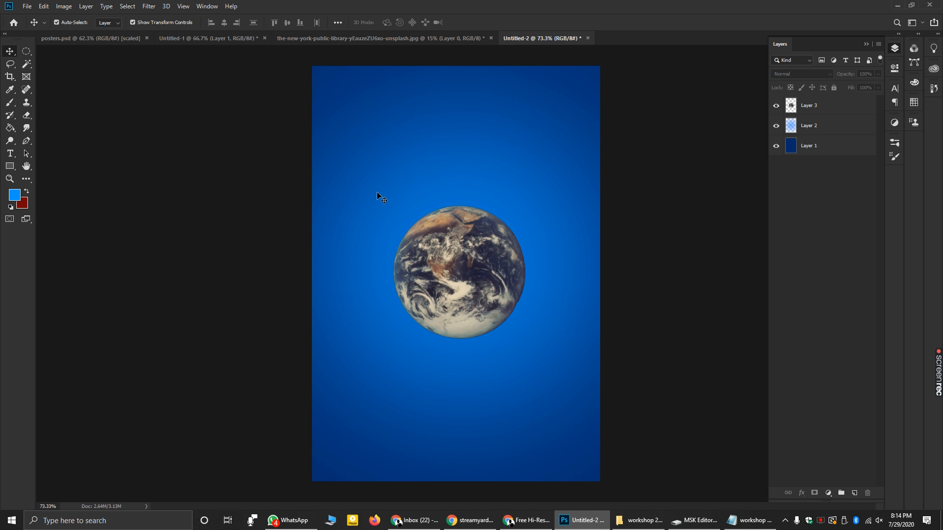
pyautogui.click(639, 521)
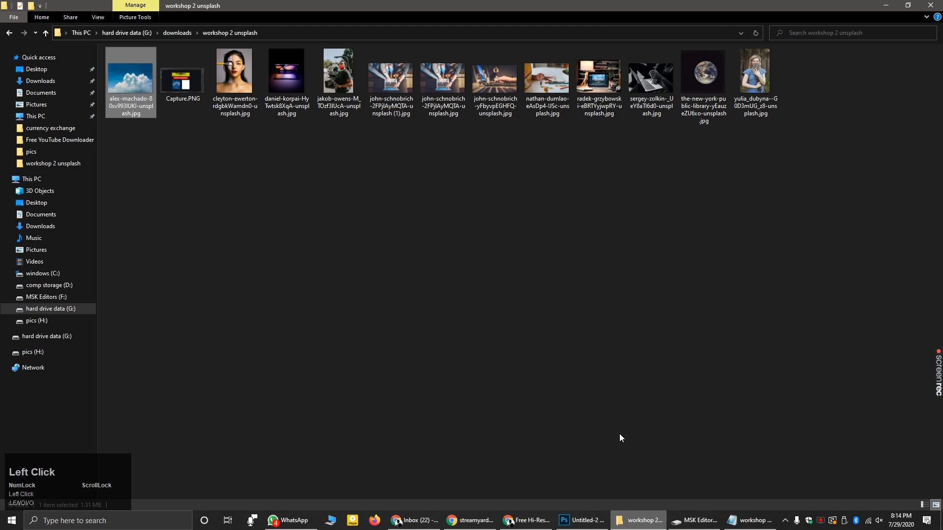
pyautogui.moveTo(131, 86); pyautogui.dragTo(467, 227)
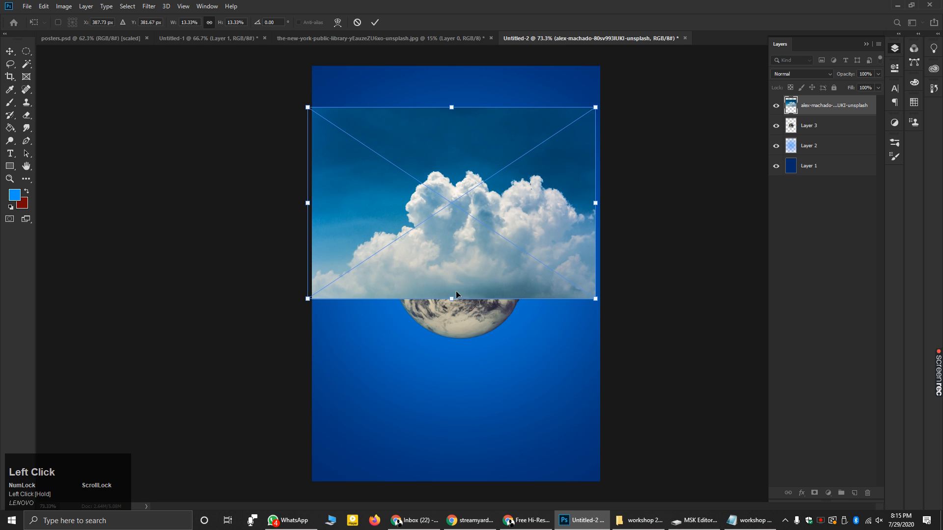
# - Stack the Earth above the clouds, stretch the clouds taller and higher, commit, then switch to posters.psd
pyautogui.moveTo(818, 108); pyautogui.dragTo(817, 99)
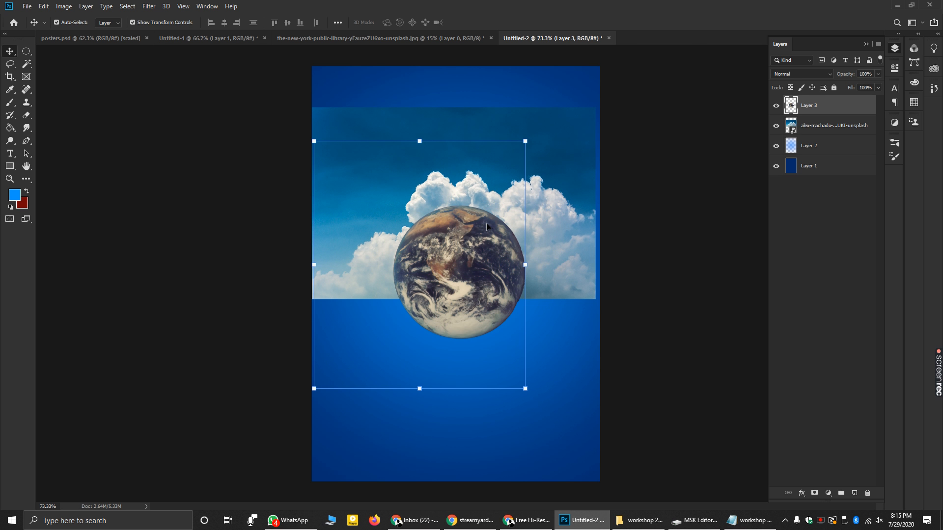
pyautogui.click(544, 228)
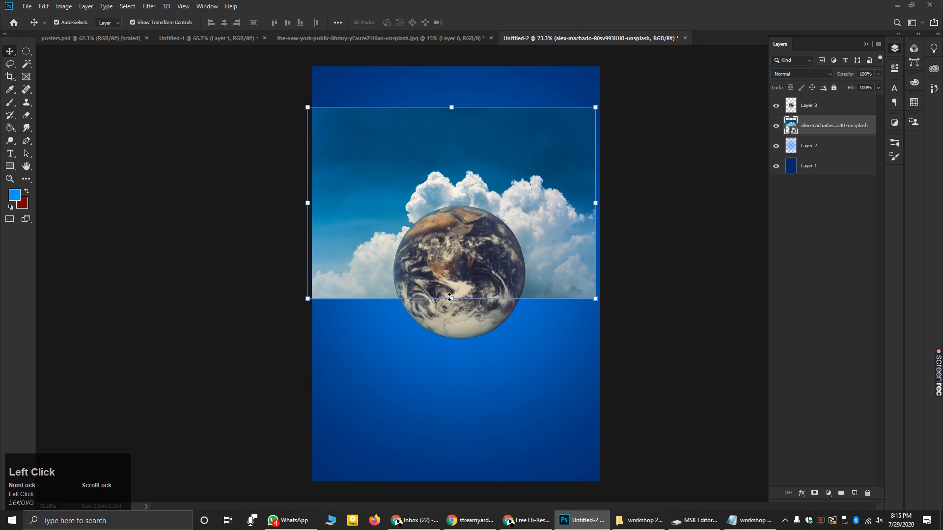
pyautogui.moveTo(452, 297); pyautogui.dragTo(453, 338)
pyautogui.moveTo(453, 106); pyautogui.dragTo(451, 64)
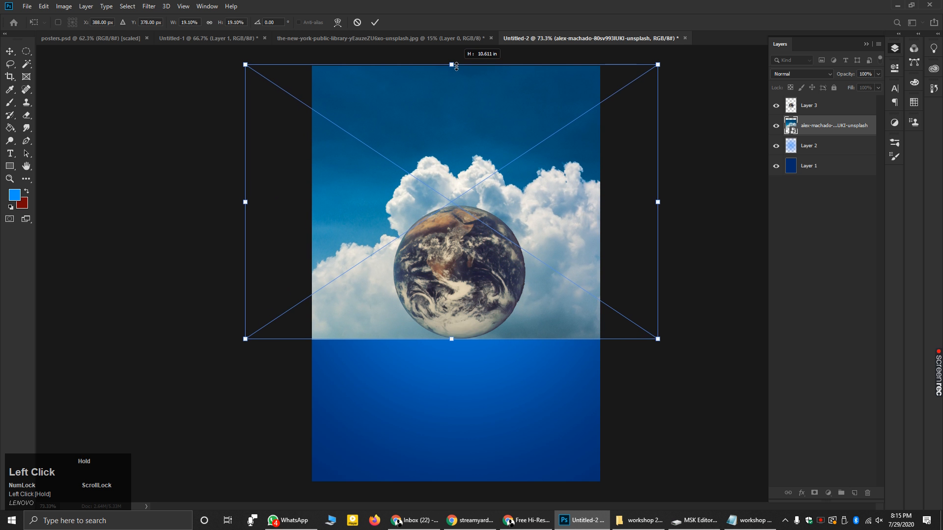
pyautogui.moveTo(456, 255); pyautogui.dragTo(457, 247)
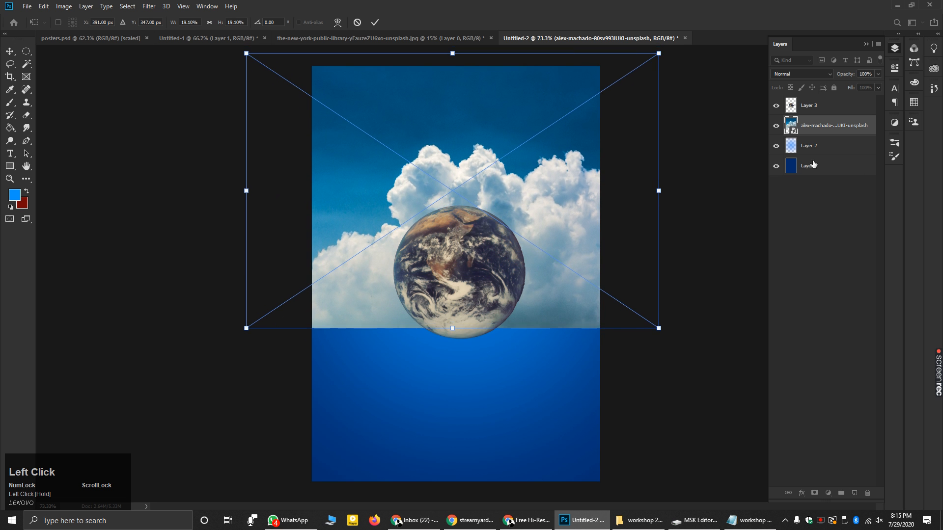
pyautogui.click(816, 132)
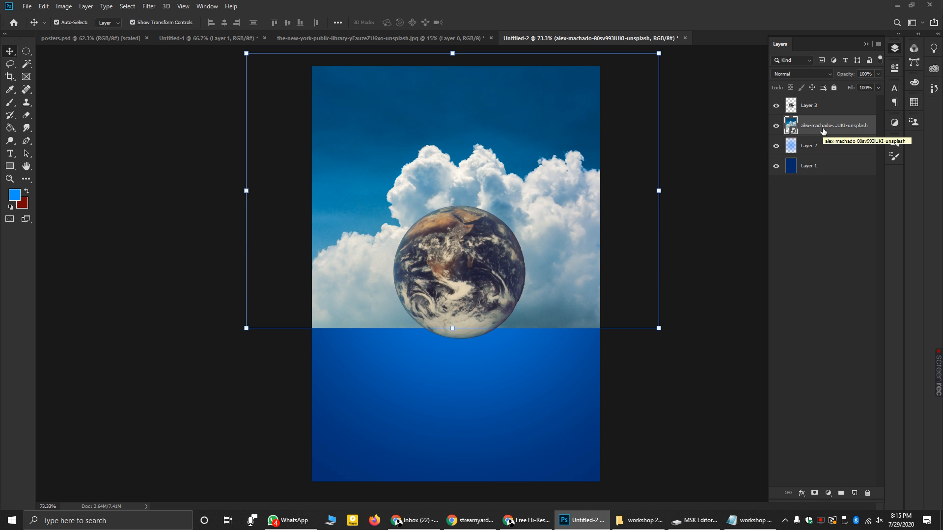
pyautogui.click(727, 347)
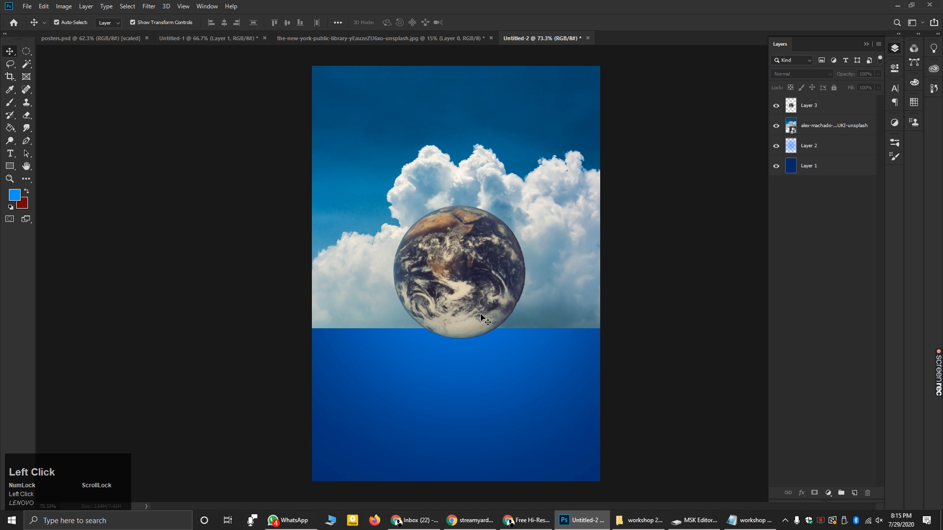
pyautogui.click(92, 38)
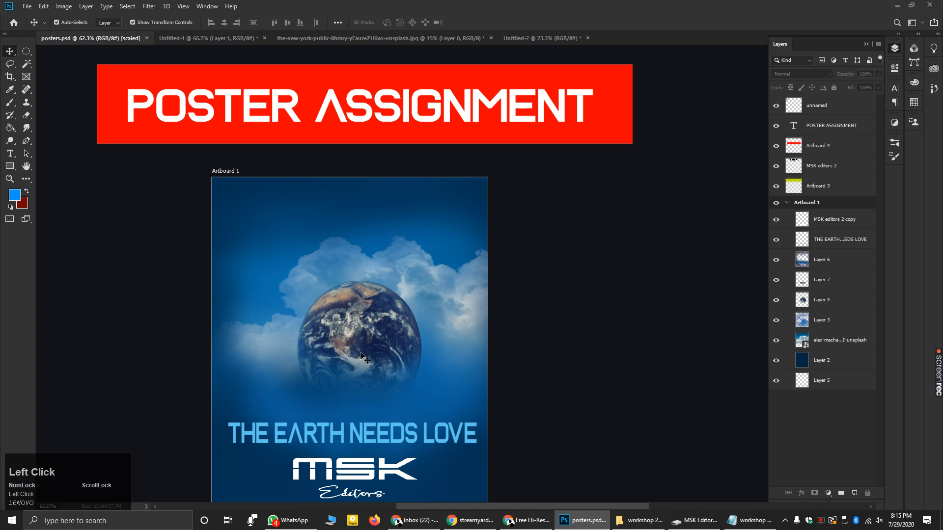
# - Zoom the posters.psd reference to 84.9%, then return to the Untitled-2 poster
pyautogui.scroll(-2, 401, 279)
pyautogui.scroll(4, 374, 388)
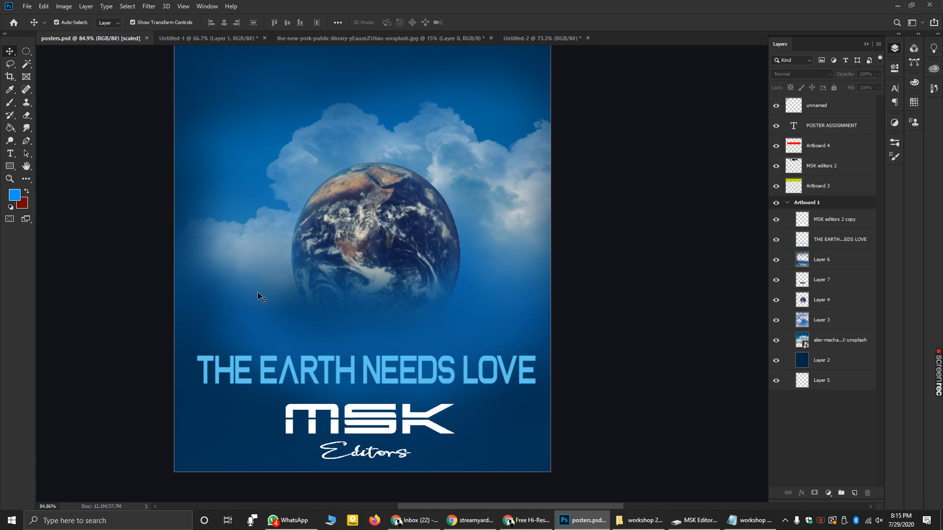
pyautogui.click(549, 38)
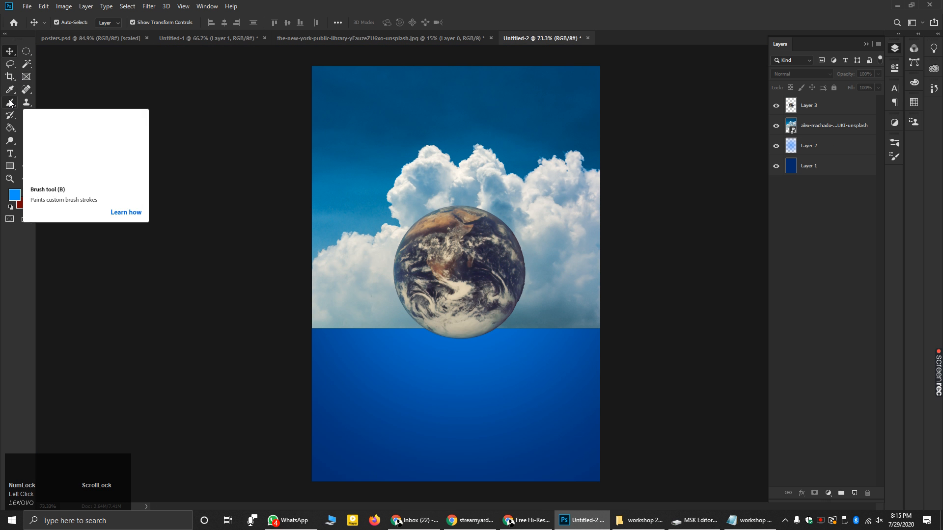
# - Pick the Brush tool and add a new empty Layer 4 above the Earth layer
pyautogui.click(866, 44)
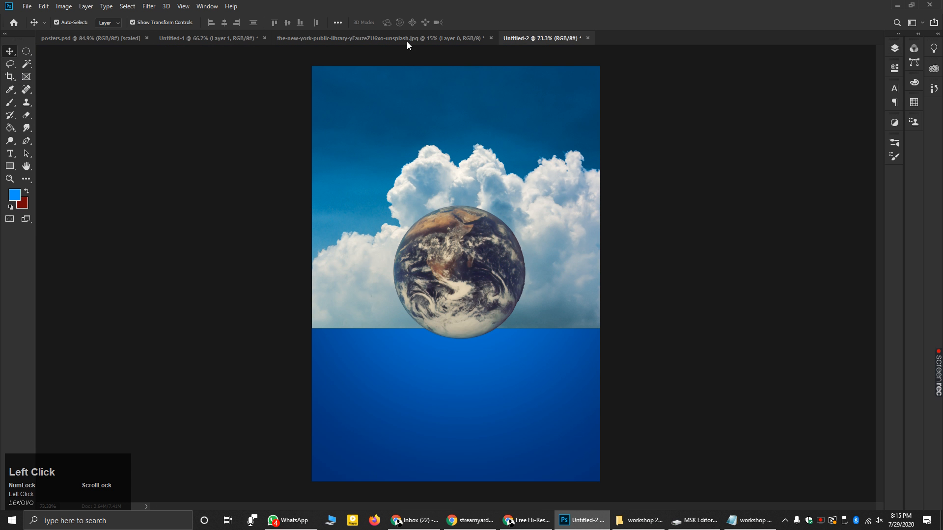
pyautogui.click(10, 107)
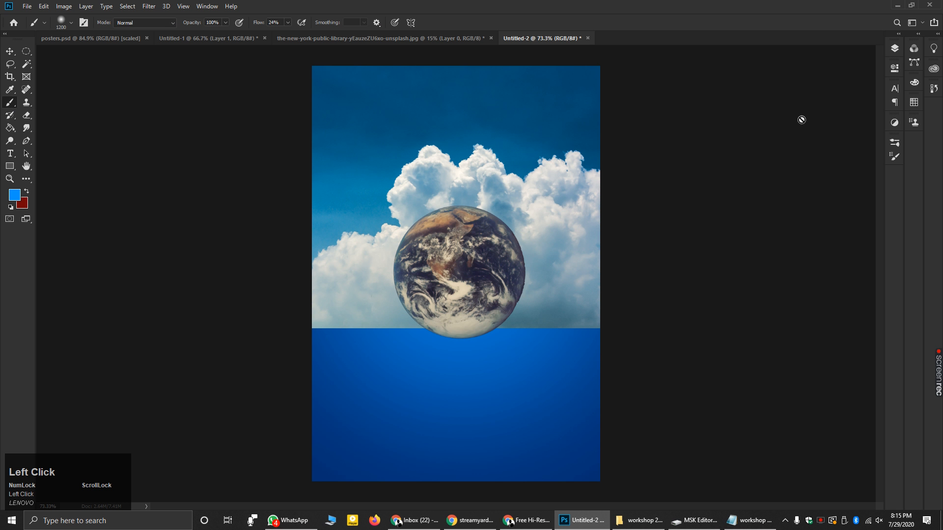
pyautogui.click(894, 143)
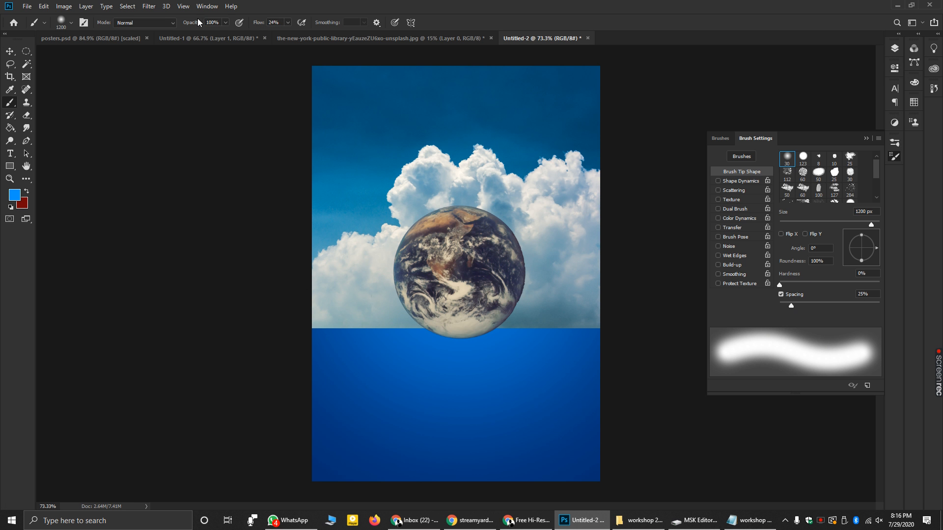
pyautogui.click(866, 138)
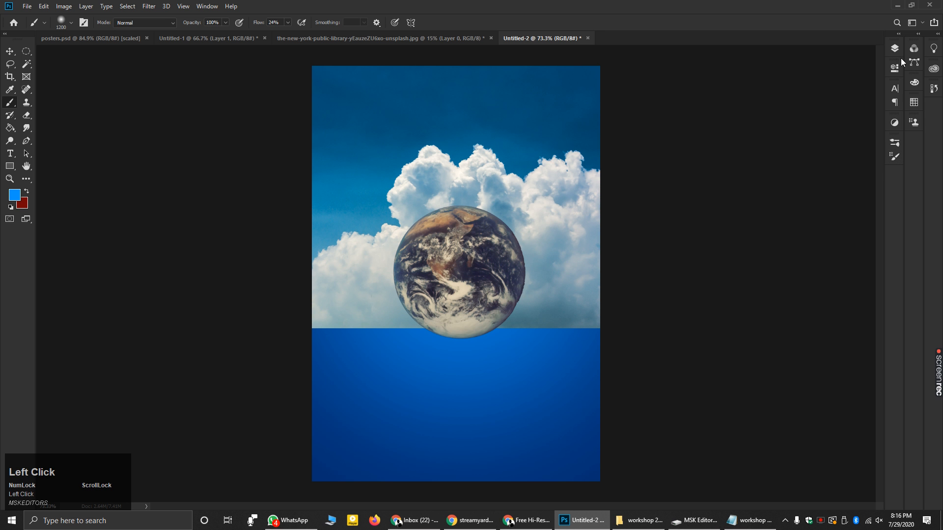
pyautogui.click(892, 51)
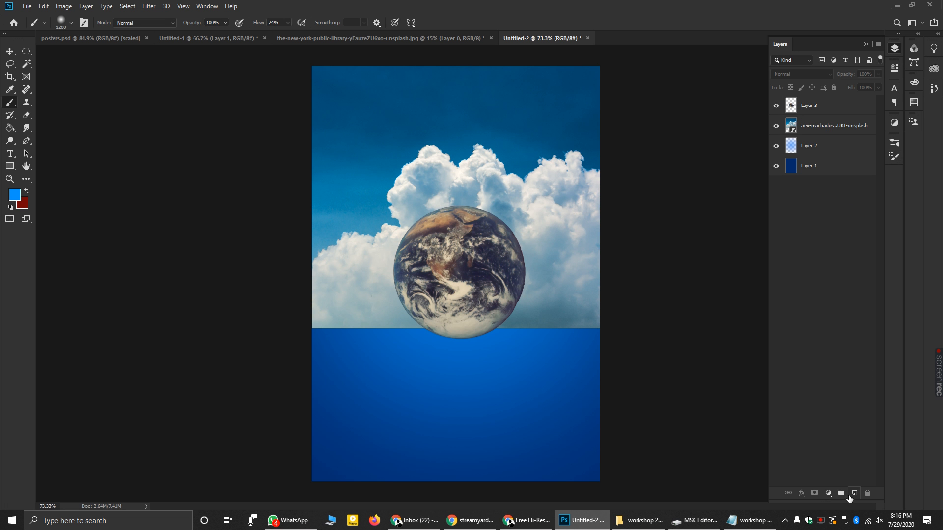
pyautogui.click(854, 493)
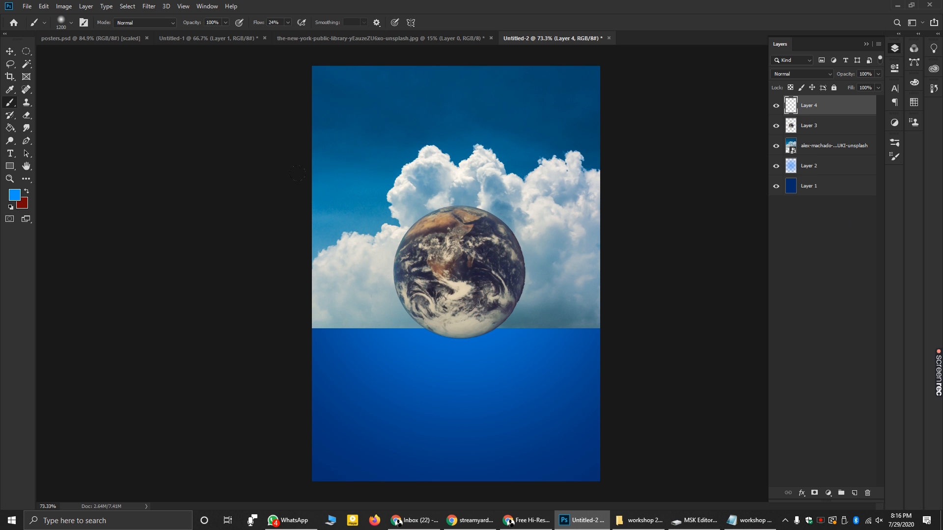
# - Size the brush to 300 and try soft blue strokes over the lower clouds, then undo them
pyautogui.press('[')
pyautogui.press('[')
pyautogui.press('[')
pyautogui.press('[')
pyautogui.press('[')
pyautogui.press('[')
pyautogui.press('[')
pyautogui.press('[')
pyautogui.press('[')
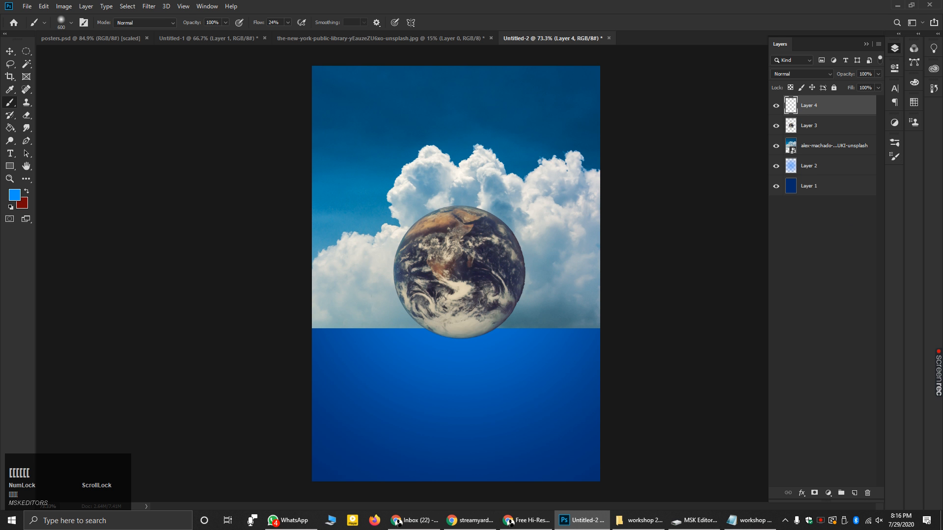
pyautogui.click(461, 321)
pyautogui.moveTo(325, 275)
pyautogui.mouseDown()
pyautogui.moveTo(545, 283)
pyautogui.moveTo(416, 293)
pyautogui.mouseUp()
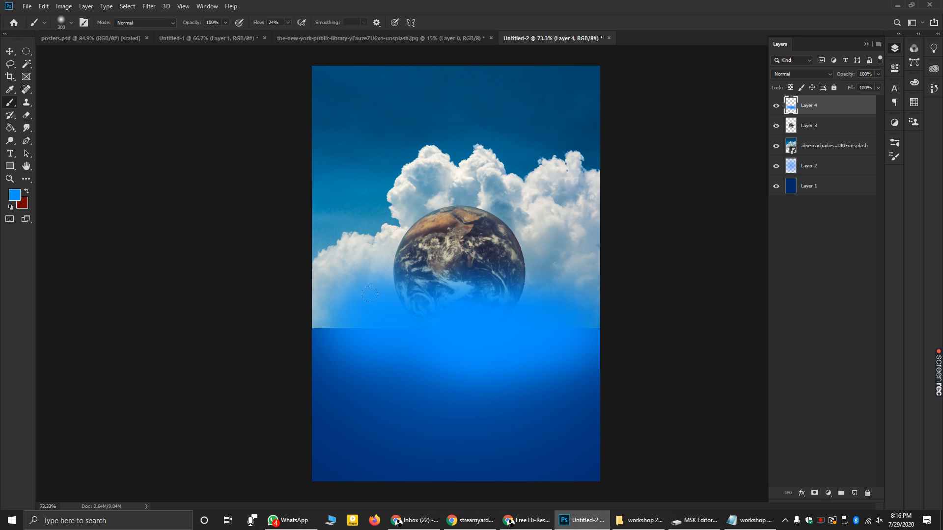
pyautogui.moveTo(314, 303)
pyautogui.mouseDown()
pyautogui.moveTo(316, 283)
pyautogui.moveTo(623, 278)
pyautogui.mouseUp()
pyautogui.hotkey('ctrl', 'z')
pyautogui.hotkey('ctrl', 'z')
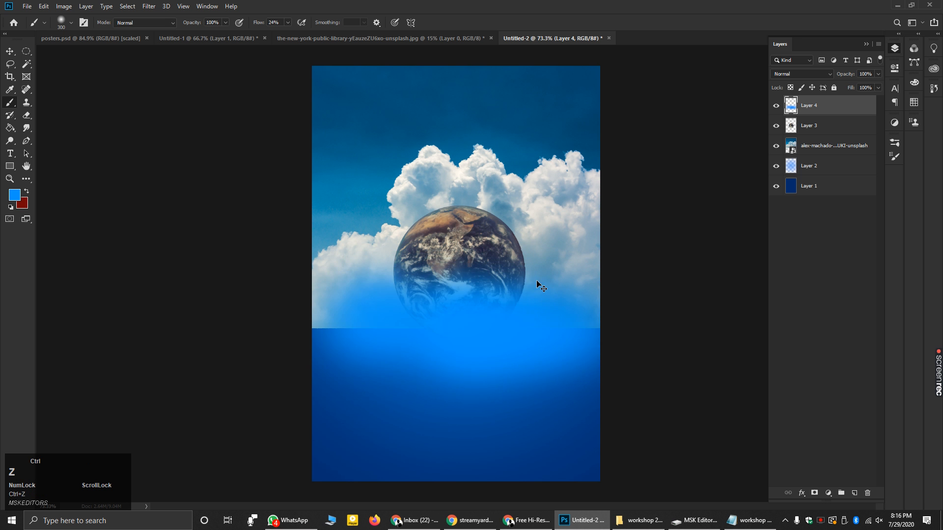
# - Fade the lower clouds and Earth's base into a sampled darker blue, and move the clouds below Layer 2
pyautogui.click(16, 195)
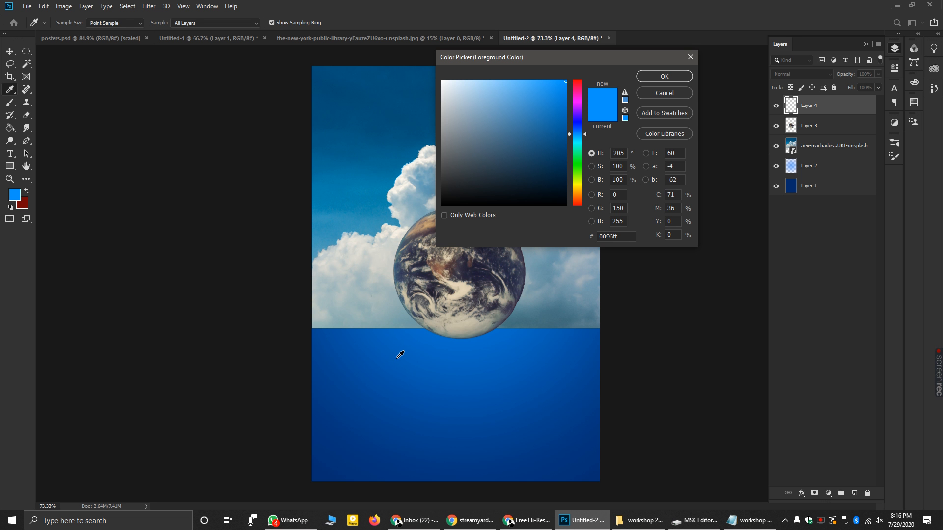
pyautogui.click(434, 337)
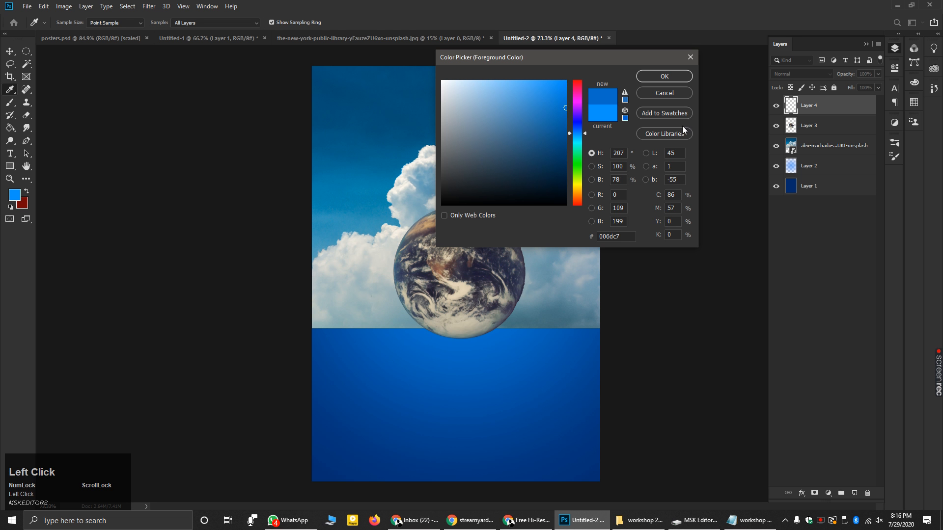
pyautogui.click(668, 73)
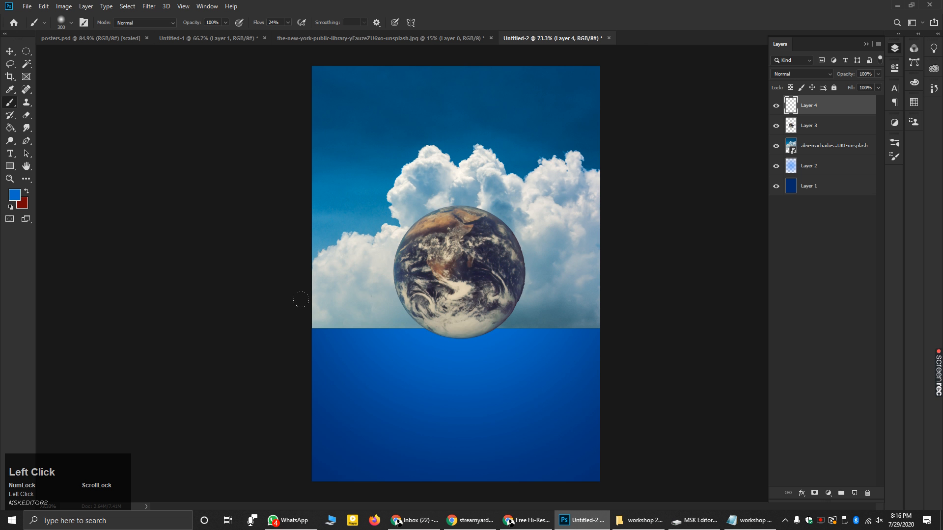
pyautogui.moveTo(305, 301)
pyautogui.mouseDown()
pyautogui.moveTo(313, 292)
pyautogui.moveTo(303, 290)
pyautogui.mouseUp()
pyautogui.moveTo(336, 280)
pyautogui.mouseDown()
pyautogui.moveTo(415, 300)
pyautogui.moveTo(558, 273)
pyautogui.moveTo(450, 268)
pyautogui.moveTo(242, 299)
pyautogui.mouseUp()
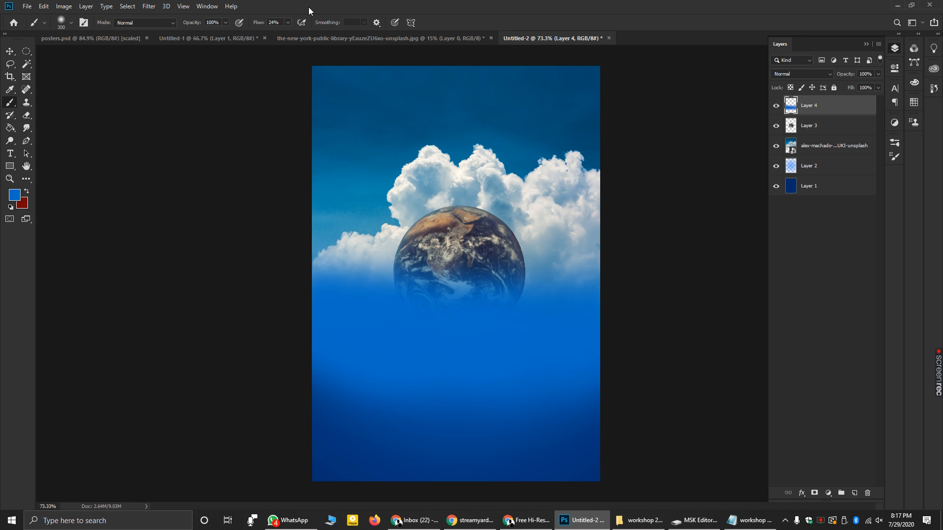
pyautogui.click(363, 23)
pyautogui.moveTo(823, 147); pyautogui.dragTo(822, 171)
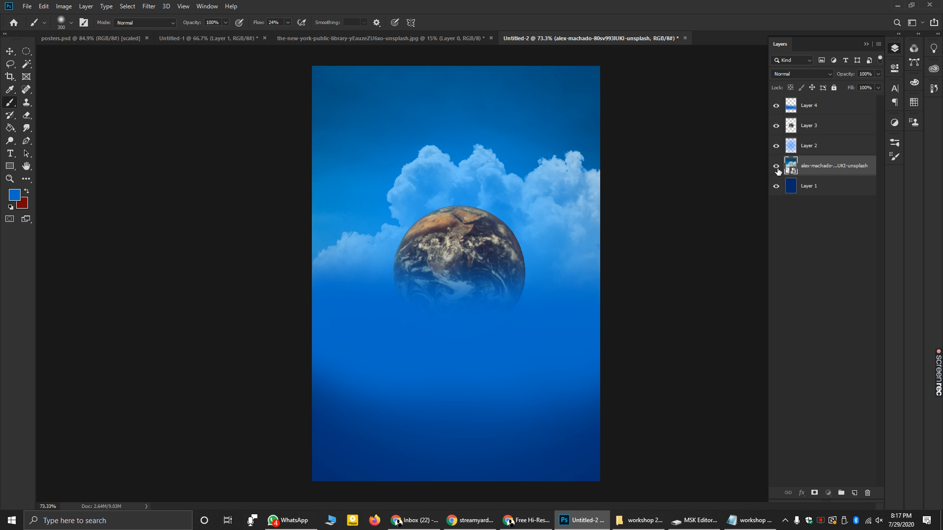
# - Erase Layer 2's blue glow over the right-hand clouds with a 400 px eraser to brighten them
pyautogui.click(808, 144)
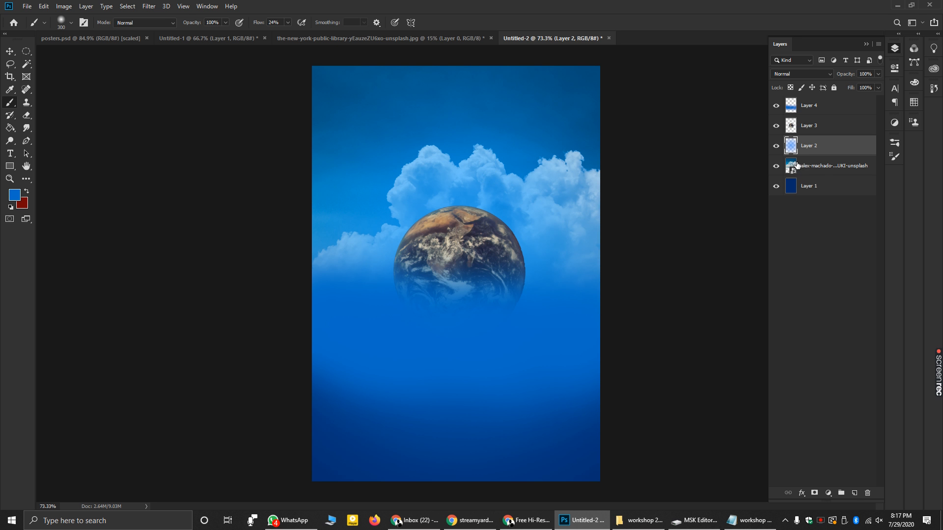
pyautogui.moveTo(799, 165); pyautogui.dragTo(798, 167)
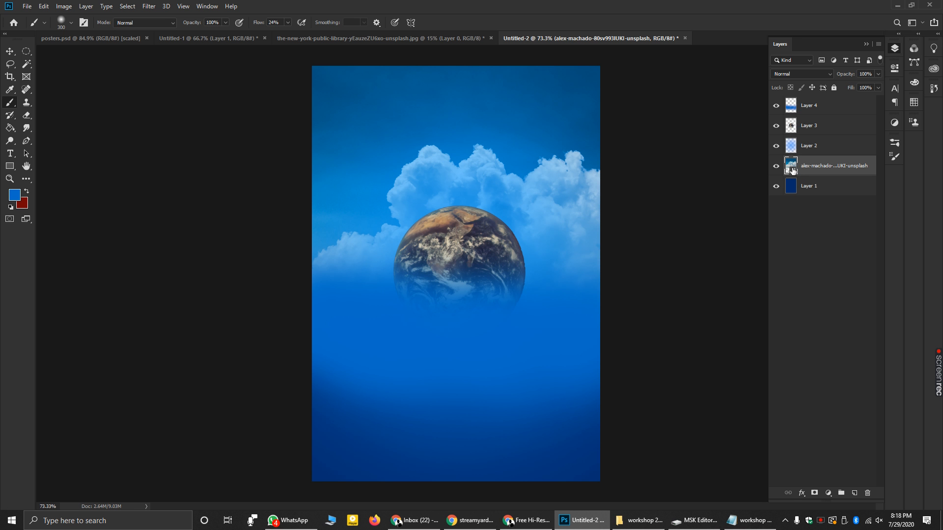
pyautogui.click(28, 115)
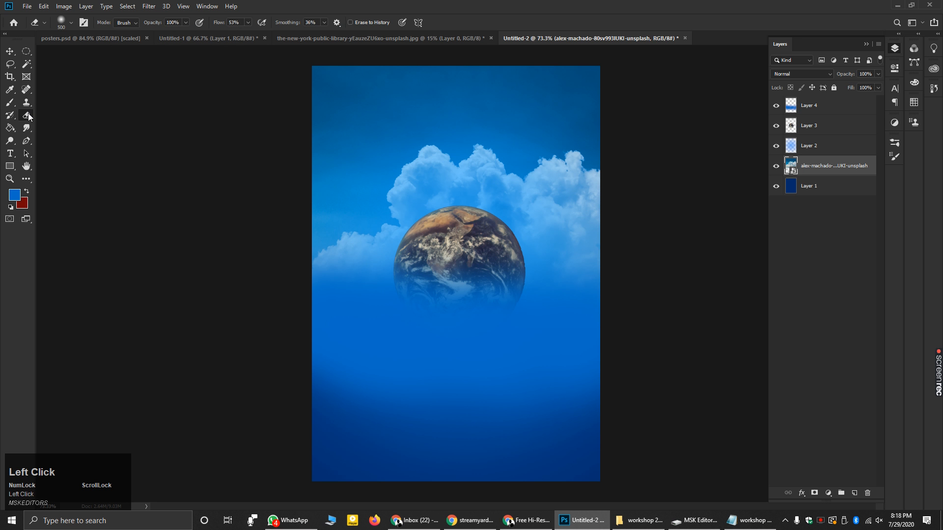
pyautogui.click(806, 144)
pyautogui.press('[')
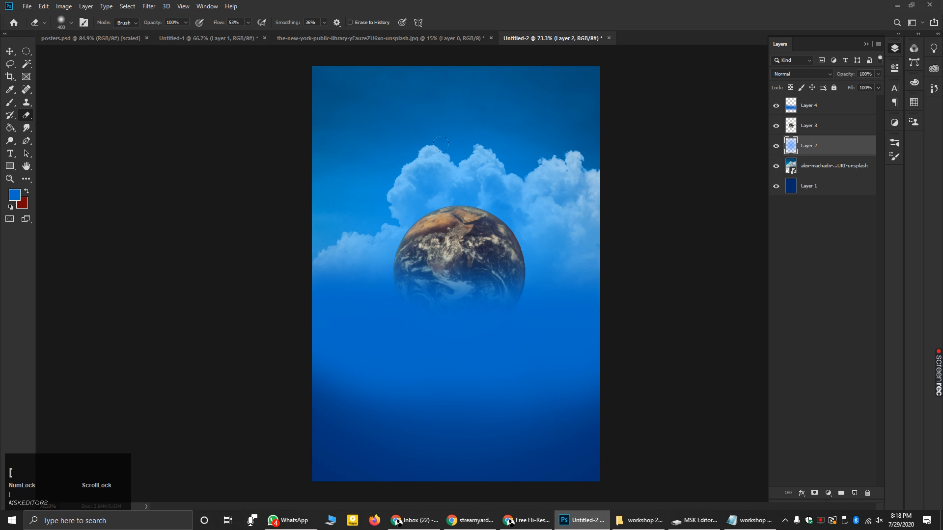
pyautogui.moveTo(499, 180)
pyautogui.mouseDown()
pyautogui.moveTo(544, 195)
pyautogui.moveTo(507, 234)
pyautogui.moveTo(480, 181)
pyautogui.moveTo(448, 166)
pyautogui.moveTo(423, 177)
pyautogui.moveTo(414, 163)
pyautogui.moveTo(400, 220)
pyautogui.moveTo(397, 208)
pyautogui.moveTo(377, 232)
pyautogui.moveTo(325, 246)
pyautogui.mouseUp()
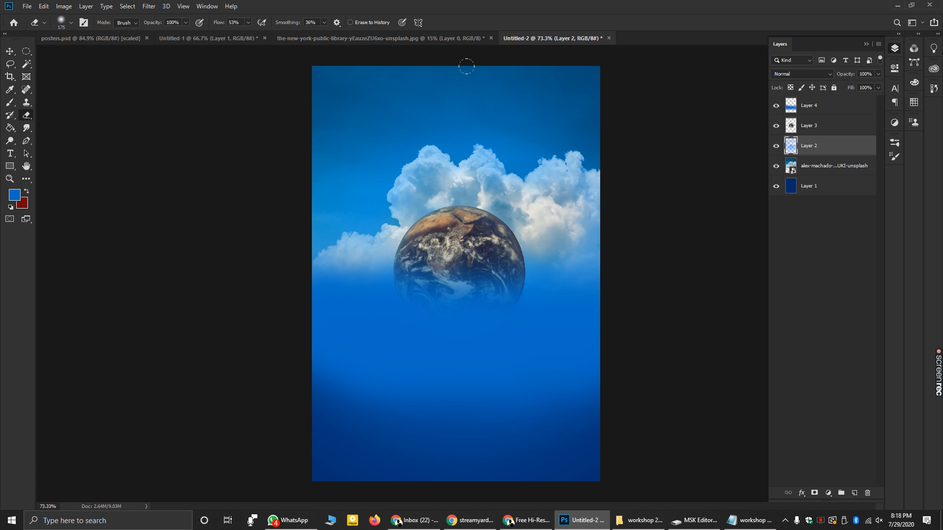
# - Select Layer 4 and add a new empty Layer 5 above it
pyautogui.click(809, 106)
pyautogui.click(854, 493)
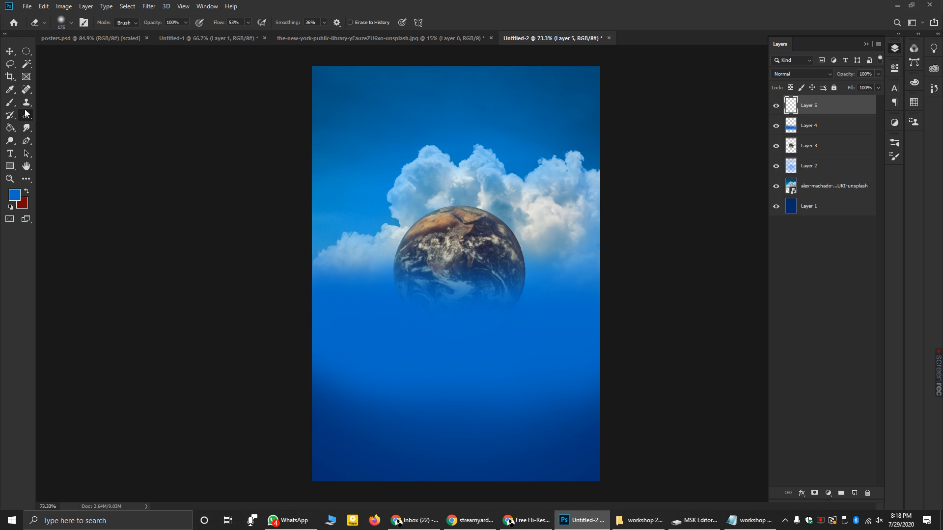
pyautogui.click(8, 103)
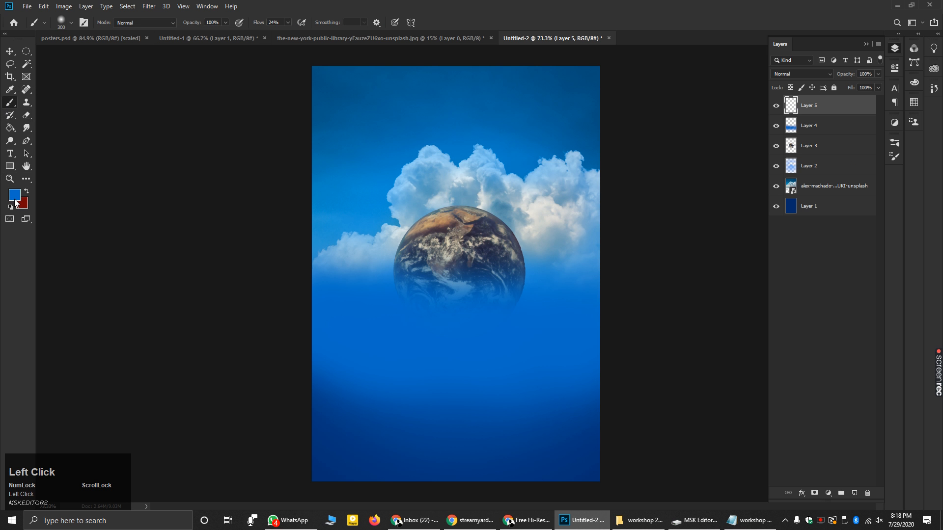
# - Sample dark blue #003072 from the poster as the foreground, test strokes at the top, then undo them
pyautogui.click(15, 195)
pyautogui.click(321, 476)
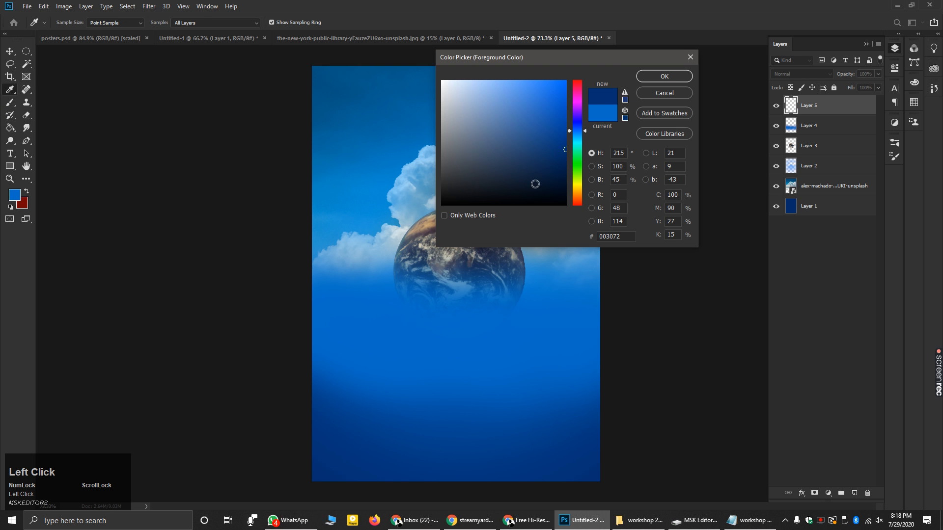
pyautogui.click(652, 80)
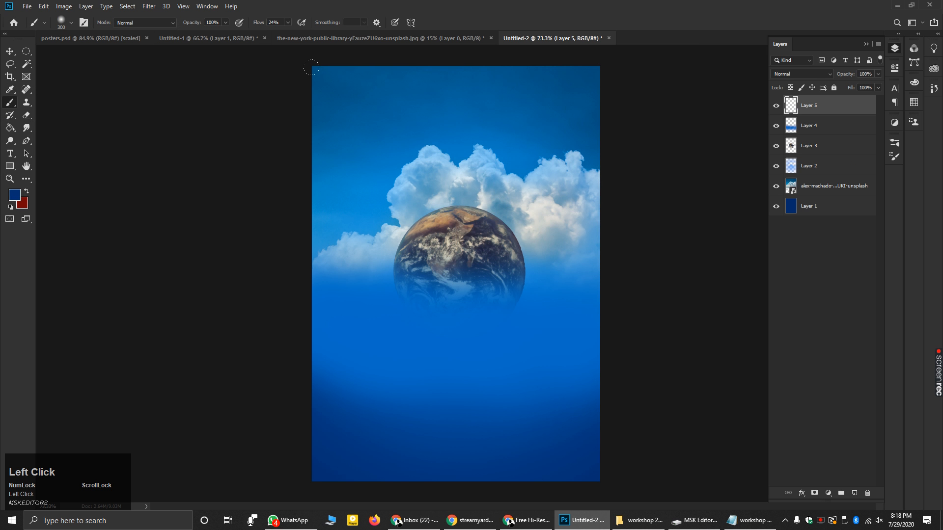
pyautogui.moveTo(307, 67); pyautogui.dragTo(337, 92)
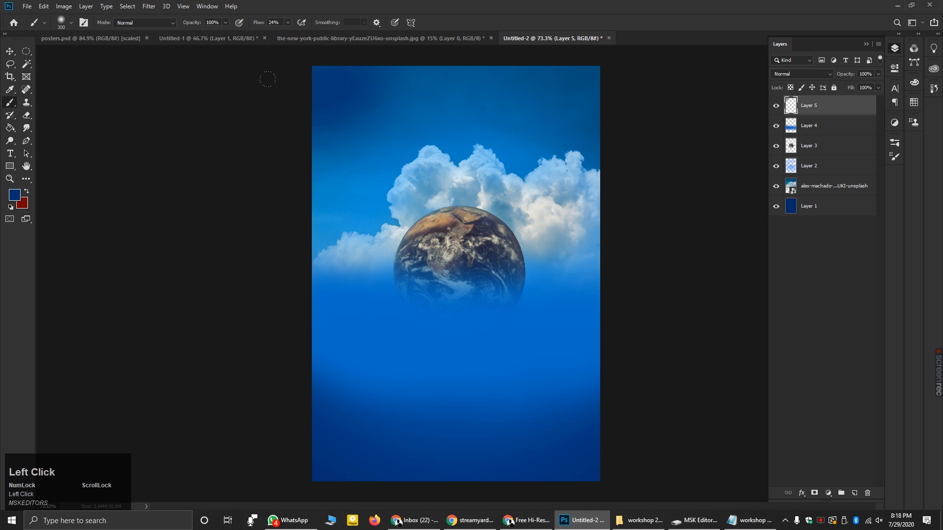
pyautogui.moveTo(333, 66)
pyautogui.mouseDown()
pyautogui.moveTo(565, 79)
pyautogui.moveTo(624, 70)
pyautogui.moveTo(166, 181)
pyautogui.mouseUp()
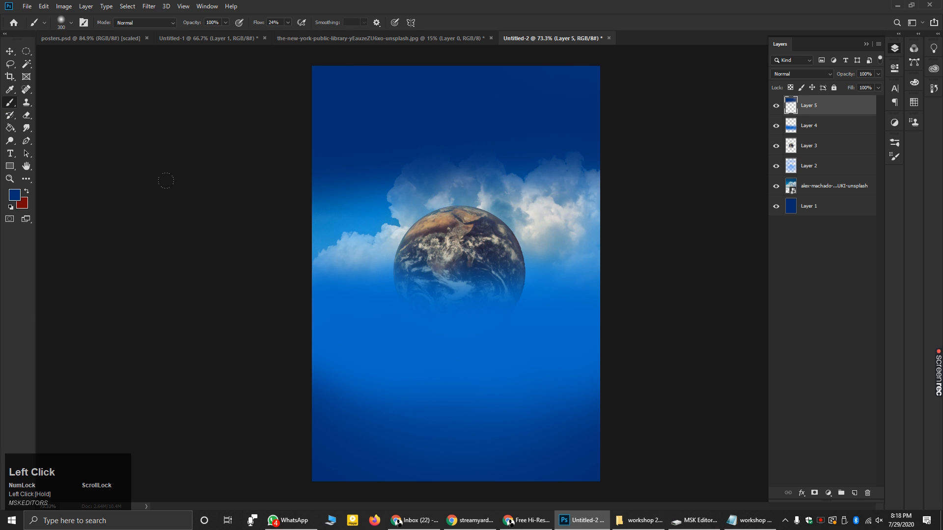
pyautogui.hotkey('ctrl', 'z')
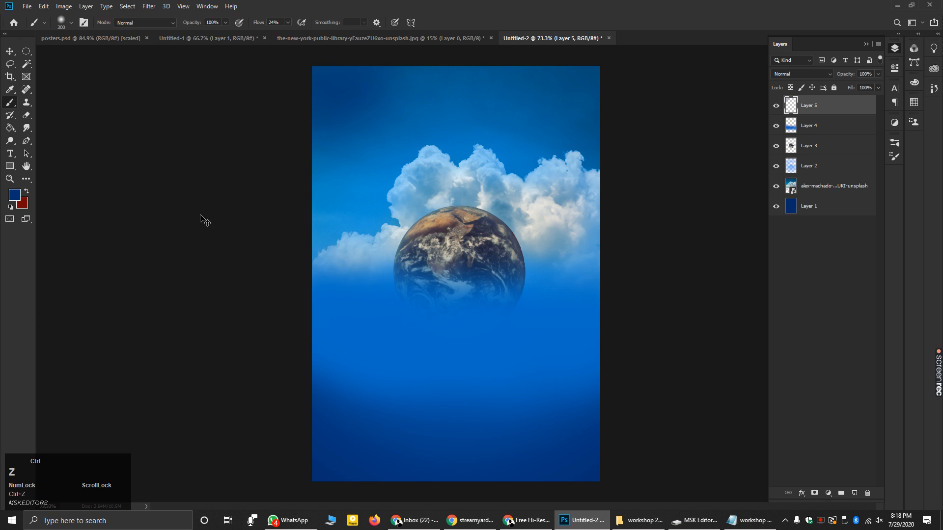
pyautogui.hotkey('ctrl', 'z')
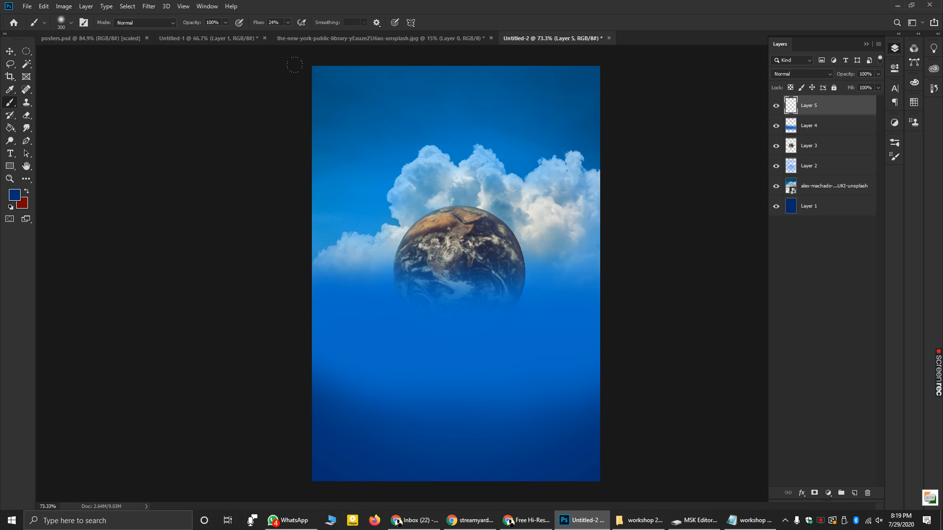
# - Darken the top, right, lower and left edges and the upper sky with soft dark-blue strokes
pyautogui.click(345, 49)
pyautogui.moveTo(345, 50)
pyautogui.mouseDown()
pyautogui.moveTo(284, 65)
pyautogui.moveTo(439, 43)
pyautogui.moveTo(391, 48)
pyautogui.moveTo(584, 58)
pyautogui.mouseUp()
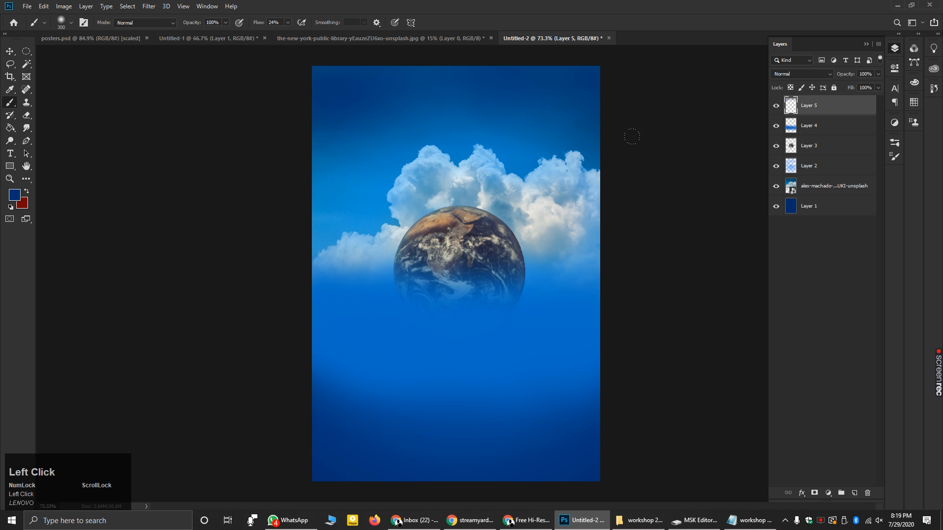
pyautogui.moveTo(620, 184)
pyautogui.mouseDown()
pyautogui.moveTo(614, 211)
pyautogui.moveTo(603, 211)
pyautogui.moveTo(618, 347)
pyautogui.mouseUp()
pyautogui.moveTo(566, 324)
pyautogui.mouseDown()
pyautogui.moveTo(585, 393)
pyautogui.moveTo(499, 387)
pyautogui.mouseUp()
pyautogui.moveTo(379, 412)
pyautogui.mouseDown()
pyautogui.moveTo(511, 400)
pyautogui.moveTo(343, 396)
pyautogui.moveTo(310, 246)
pyautogui.moveTo(241, 323)
pyautogui.moveTo(295, 216)
pyautogui.moveTo(300, 157)
pyautogui.moveTo(354, 55)
pyautogui.mouseUp()
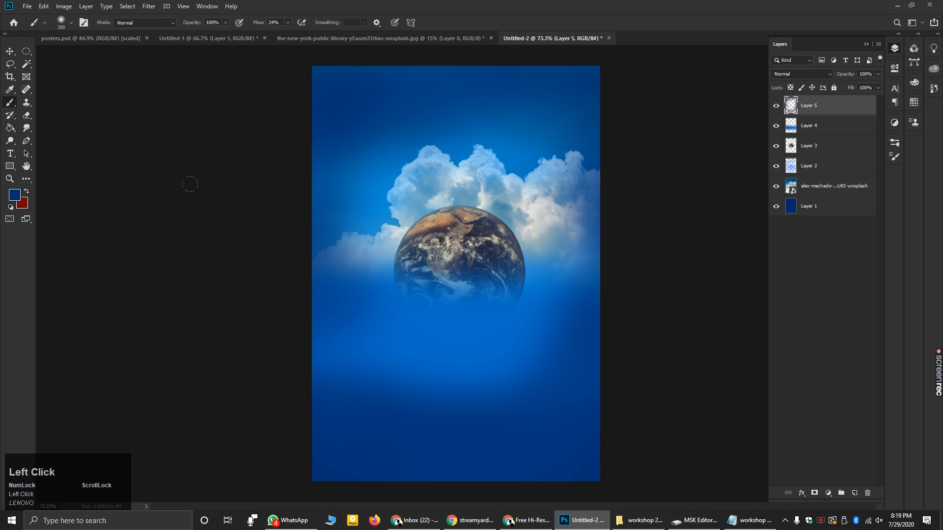
pyautogui.moveTo(480, 92)
pyautogui.mouseDown()
pyautogui.moveTo(506, 115)
pyautogui.moveTo(544, 102)
pyautogui.moveTo(572, 127)
pyautogui.moveTo(355, 126)
pyautogui.moveTo(273, 181)
pyautogui.moveTo(263, 270)
pyautogui.moveTo(356, 283)
pyautogui.moveTo(504, 346)
pyautogui.mouseUp()
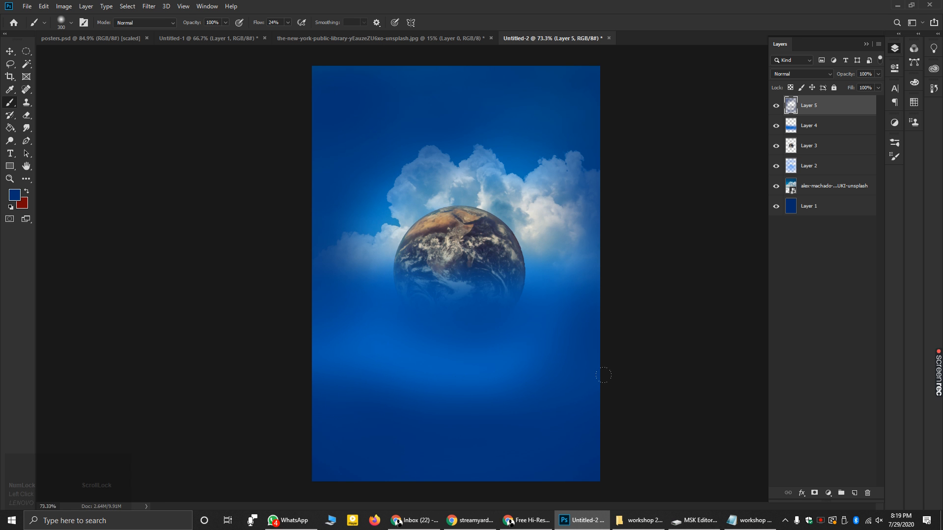
pyautogui.scroll(-1, 545, 360)
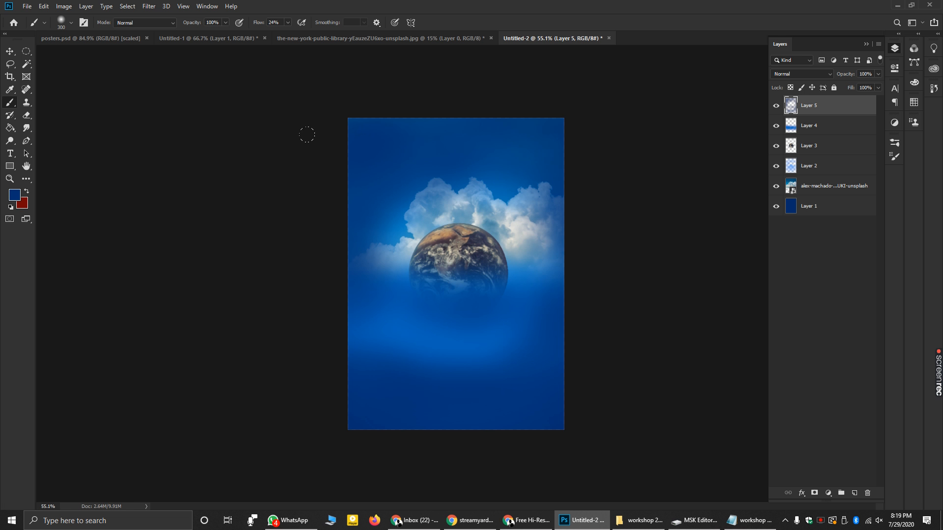
pyautogui.click(92, 38)
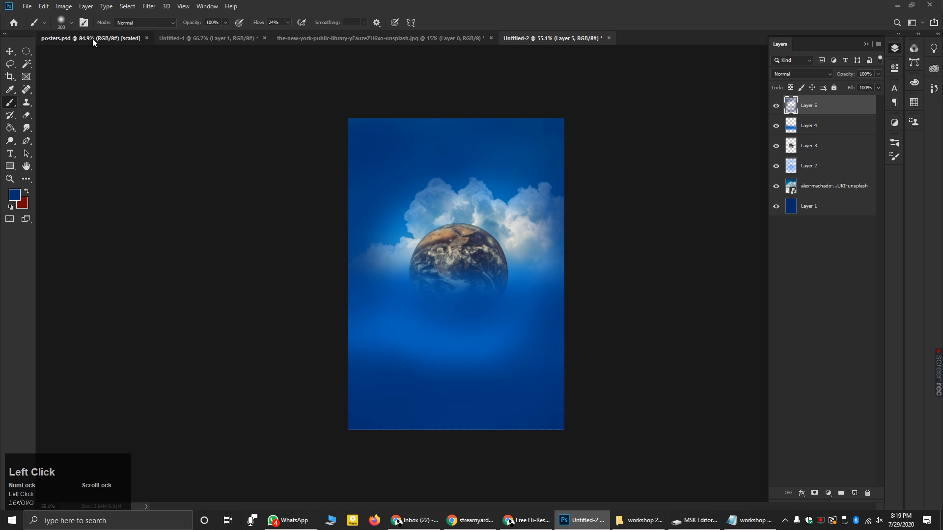
pyautogui.scroll(-1, 371, 376)
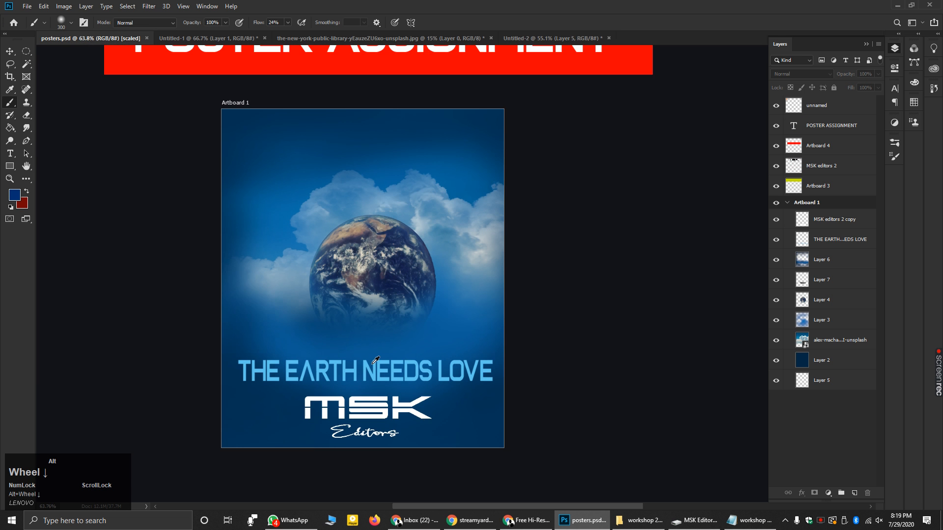
pyautogui.scroll(3, 354, 347)
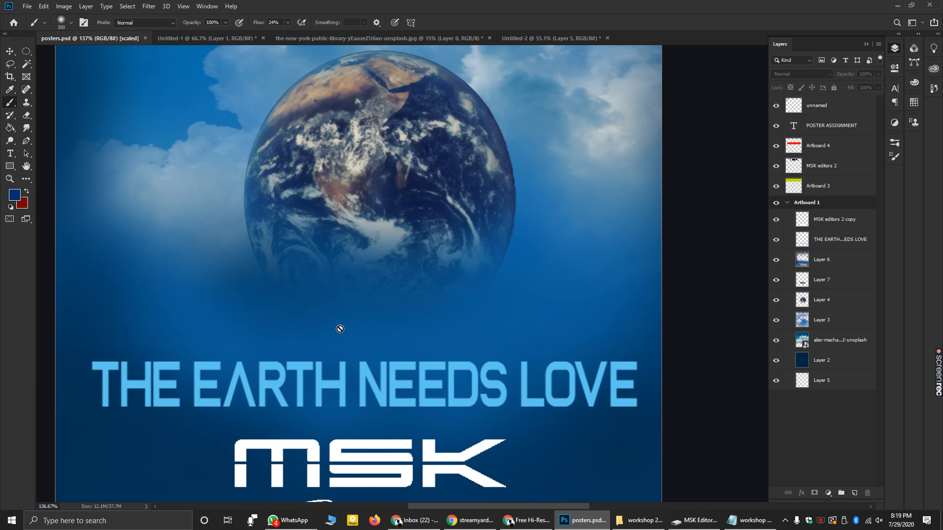
pyautogui.scroll(-2, 344, 310)
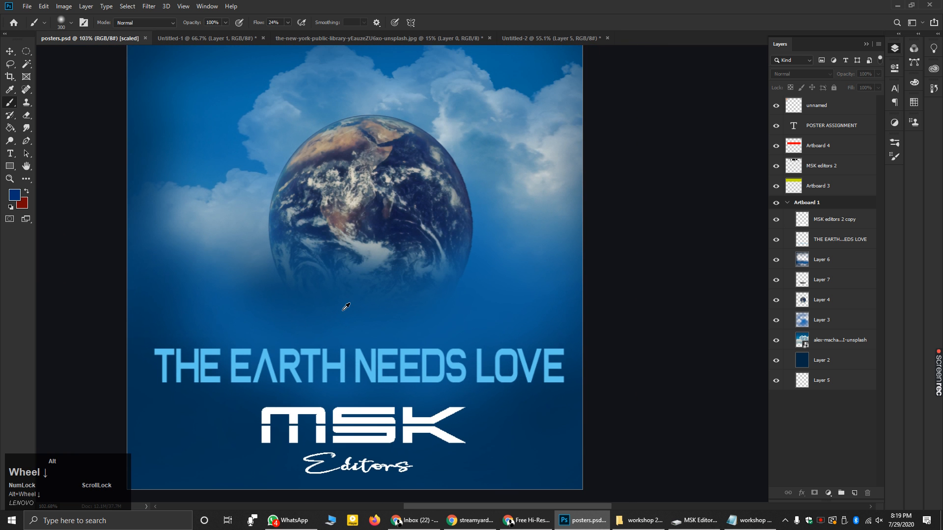
pyautogui.click(541, 37)
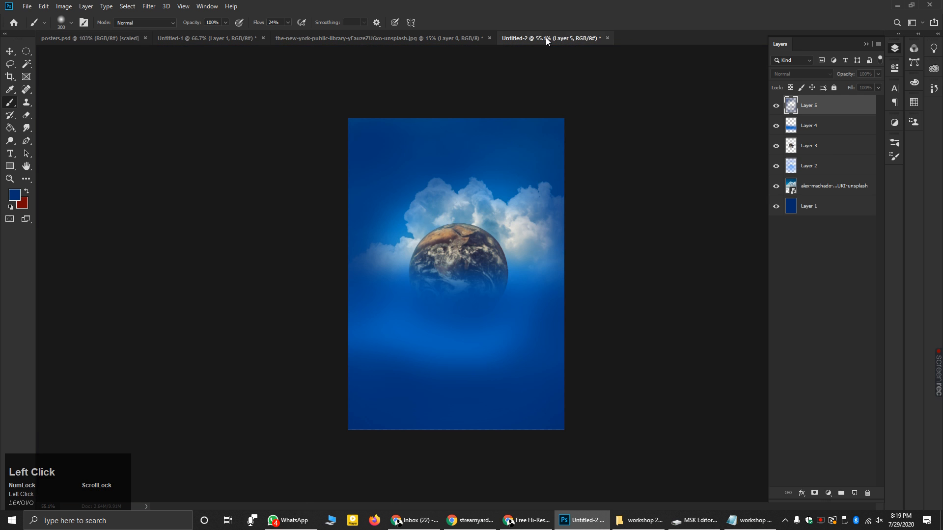
pyautogui.press('alt')
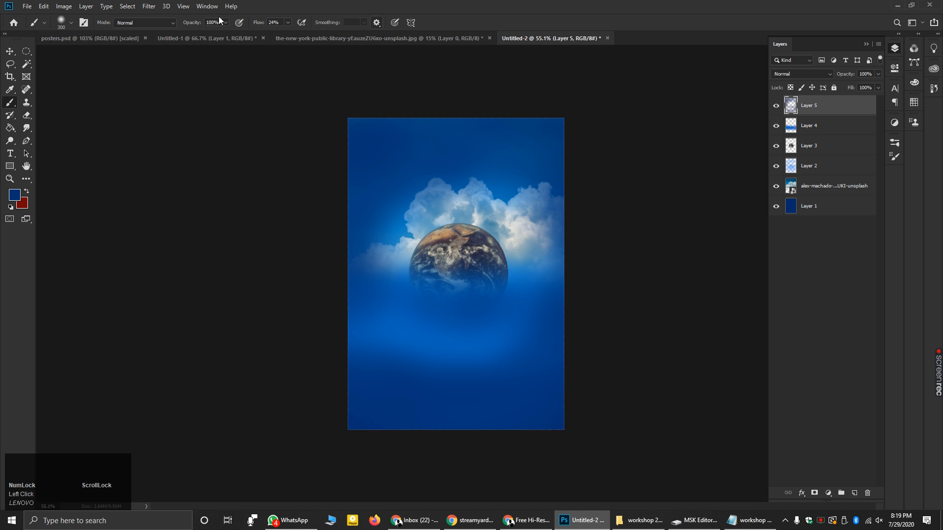
pyautogui.click(118, 39)
pyautogui.scroll(-2, 344, 222)
pyautogui.scroll(-2, 344, 222)
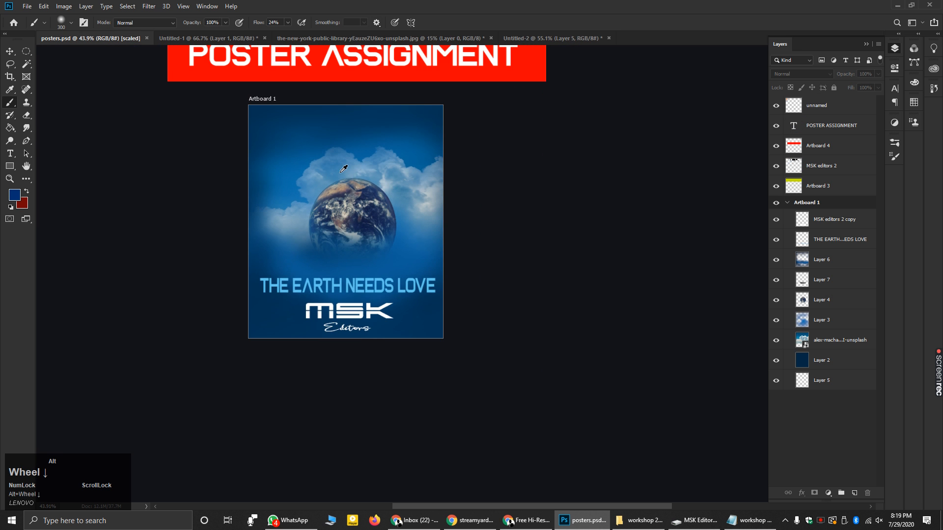
pyautogui.scroll(1, 442, 64)
pyautogui.click(543, 38)
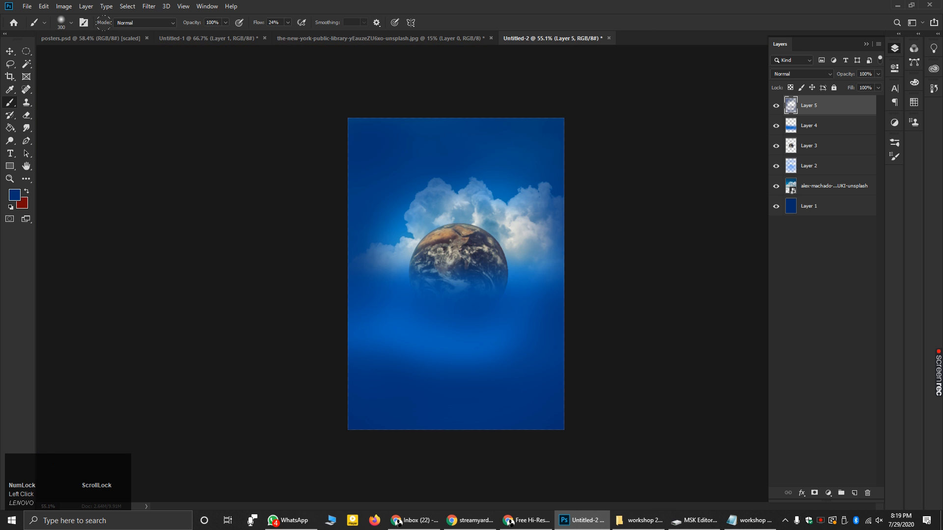
# - Compare with the reference posters, then erase Layer 2 to brighten the clouds left of and above Earth
pyautogui.click(119, 39)
pyautogui.click(551, 35)
pyautogui.scroll(1, 596, 197)
pyautogui.scroll(2, 596, 198)
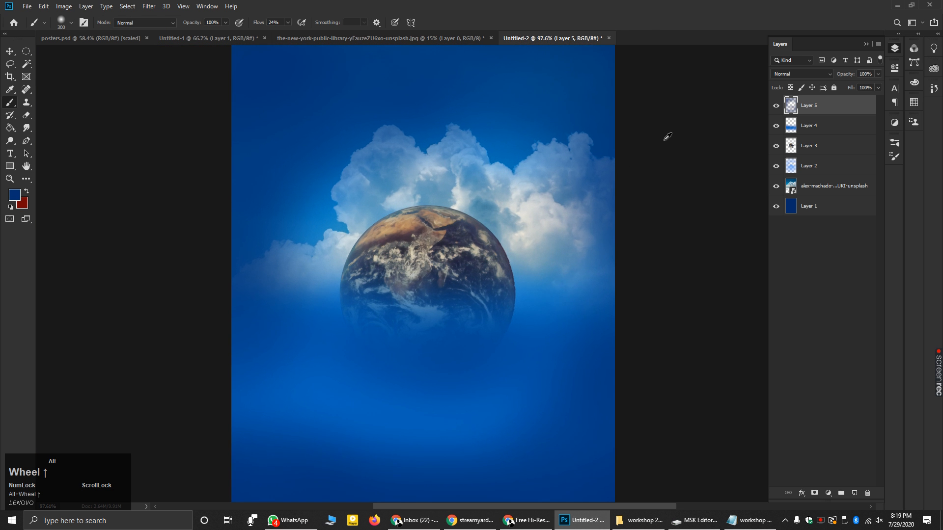
pyautogui.click(27, 115)
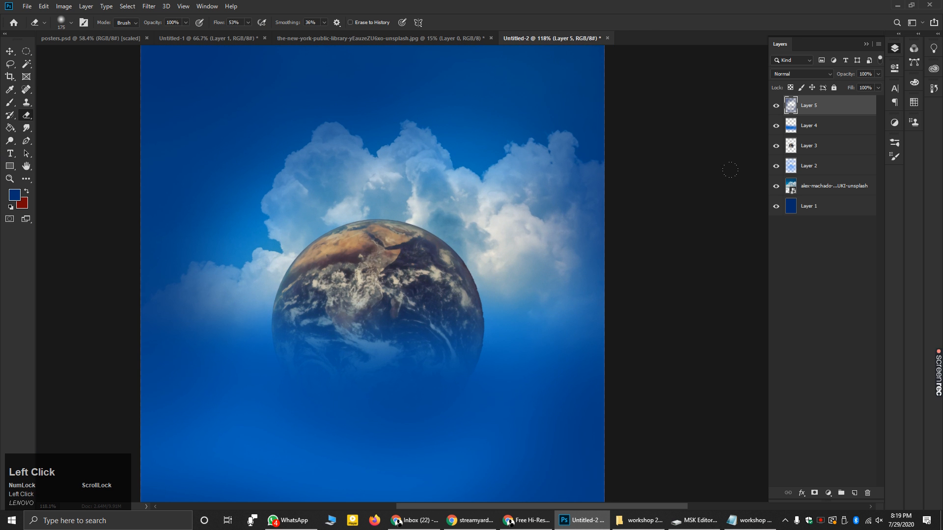
pyautogui.click(829, 170)
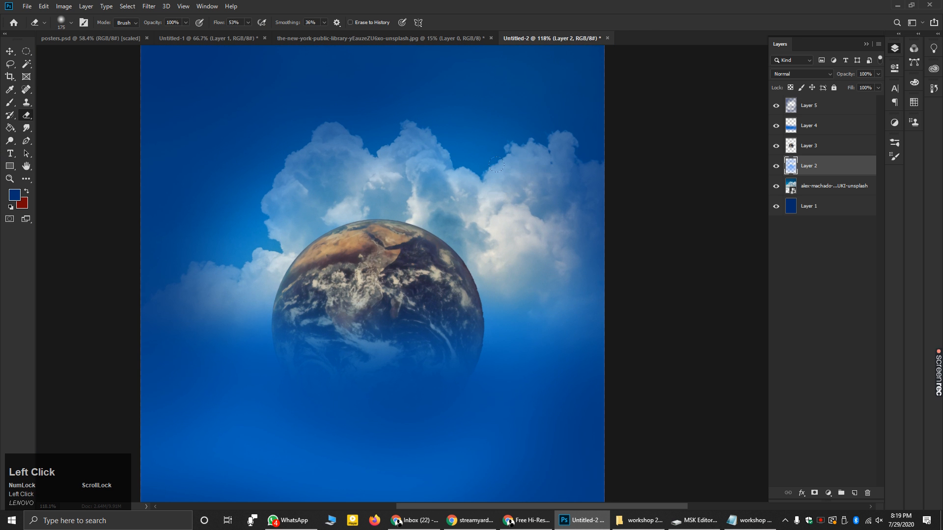
pyautogui.moveTo(388, 164)
pyautogui.mouseDown()
pyautogui.moveTo(290, 186)
pyautogui.moveTo(256, 264)
pyautogui.moveTo(256, 296)
pyautogui.mouseUp()
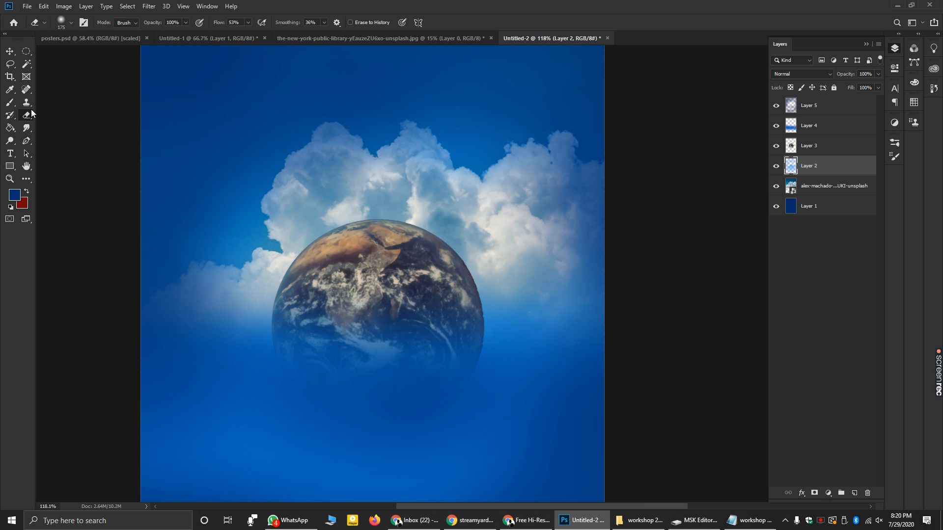
# - Try a fully hard eraser at 100% flow on the upper clouds, then undo those erasures
pyautogui.click(70, 22)
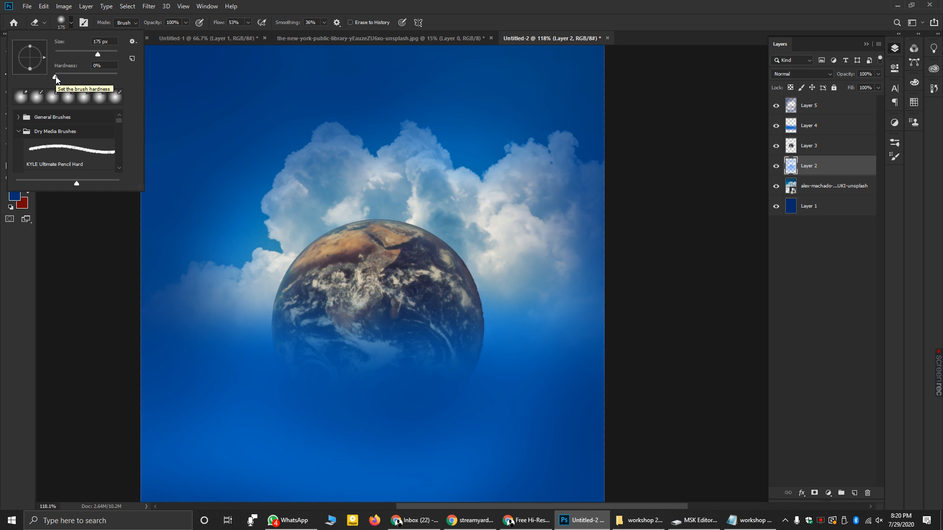
pyautogui.moveTo(56, 77); pyautogui.dragTo(119, 77)
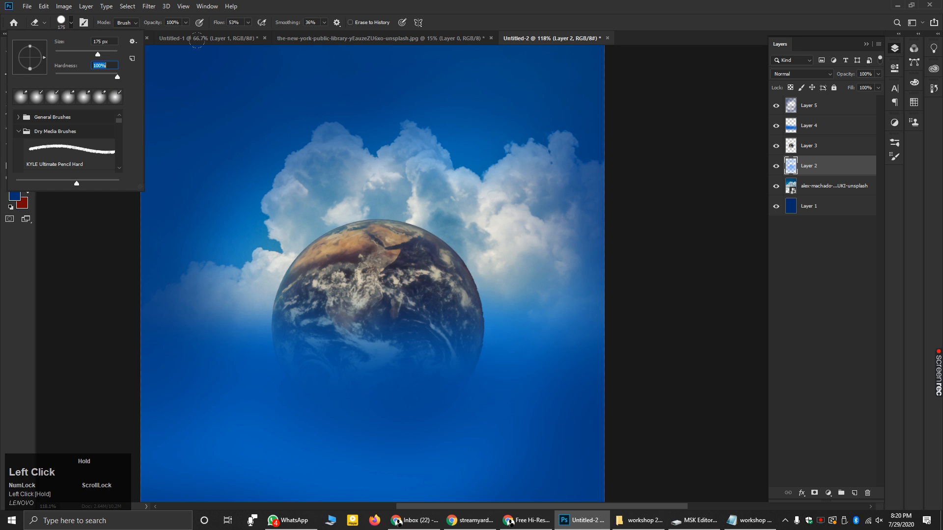
pyautogui.click(162, 223)
pyautogui.click(248, 23)
pyautogui.moveTo(247, 33); pyautogui.dragTo(273, 32)
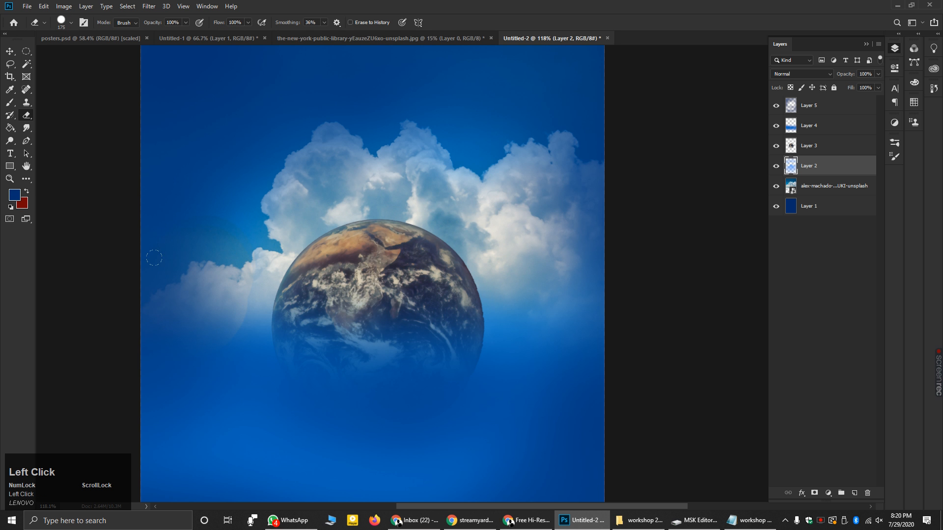
pyautogui.moveTo(403, 82)
pyautogui.mouseDown()
pyautogui.moveTo(426, 75)
pyautogui.moveTo(392, 101)
pyautogui.mouseUp()
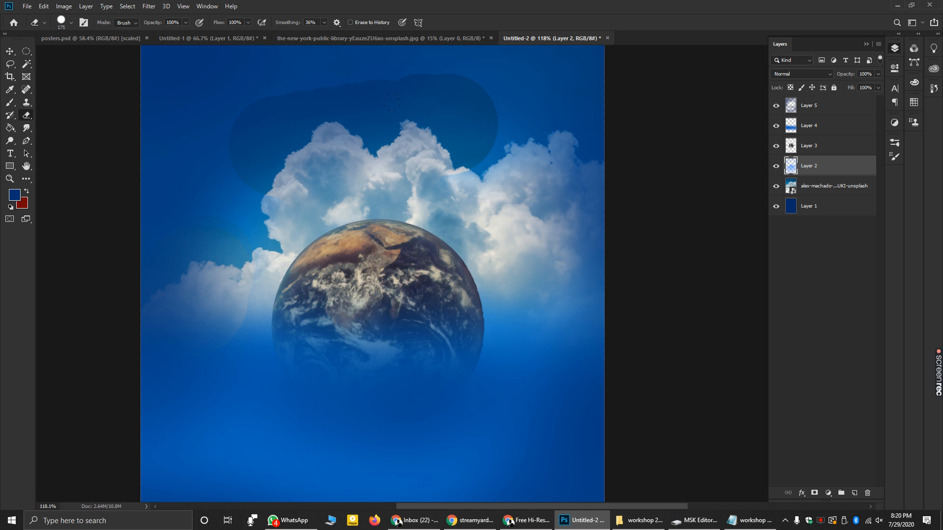
pyautogui.hotkey('ctrl', 'z')
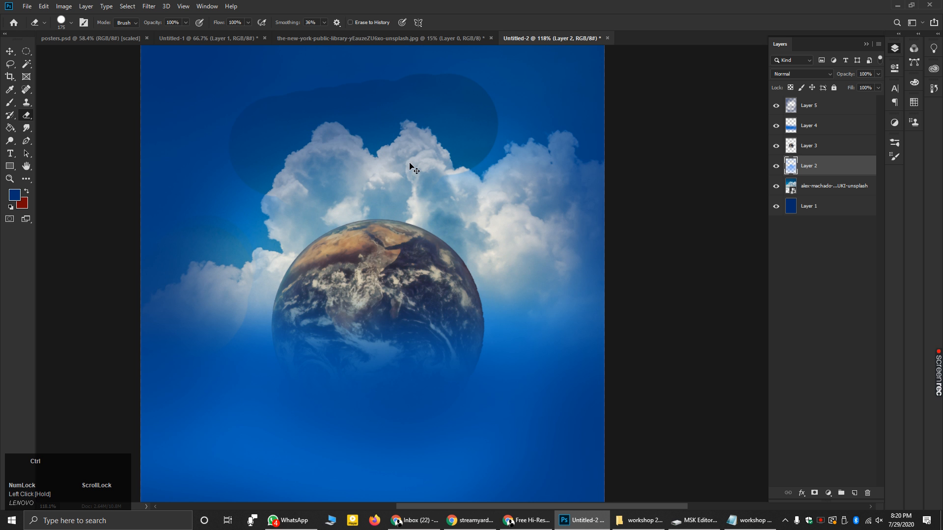
pyautogui.hotkey('ctrl', 'z')
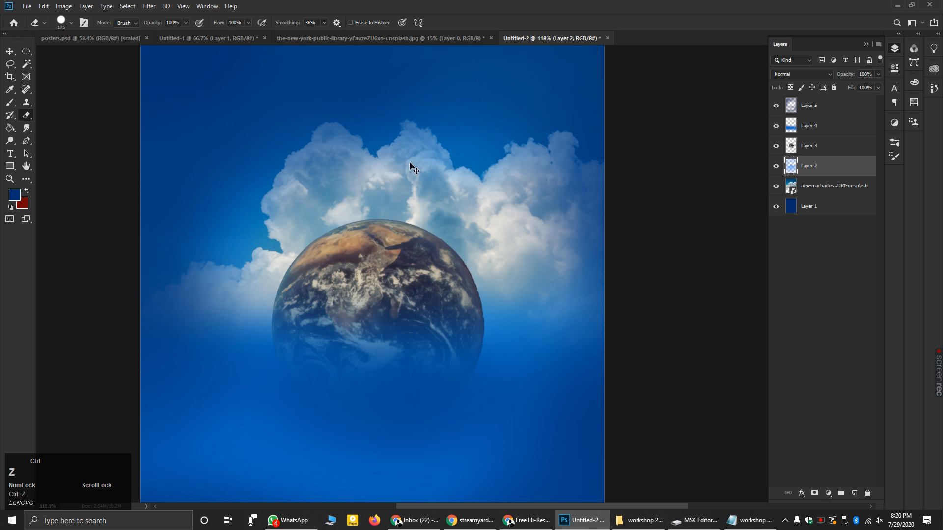
# - Set the eraser flow to 50% with a 175 px tip at 0% hardness
pyautogui.click(234, 22)
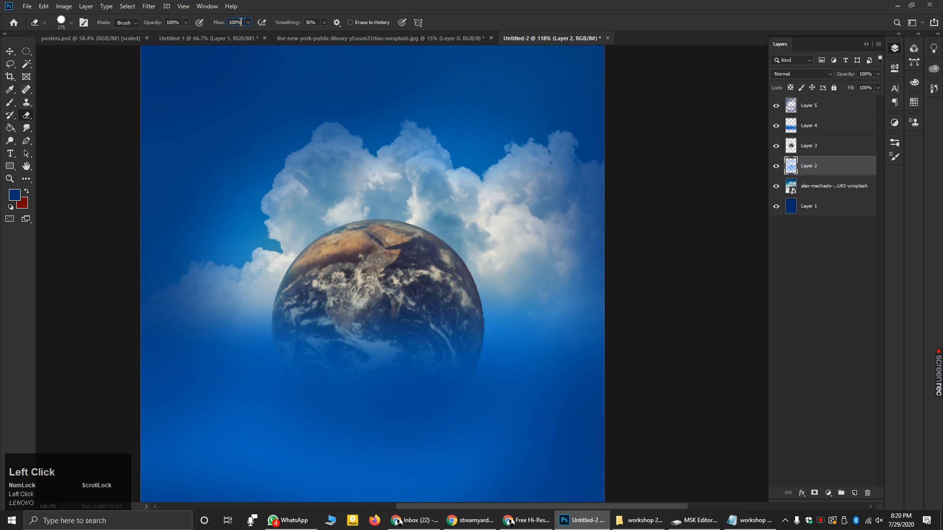
pyautogui.write('50')
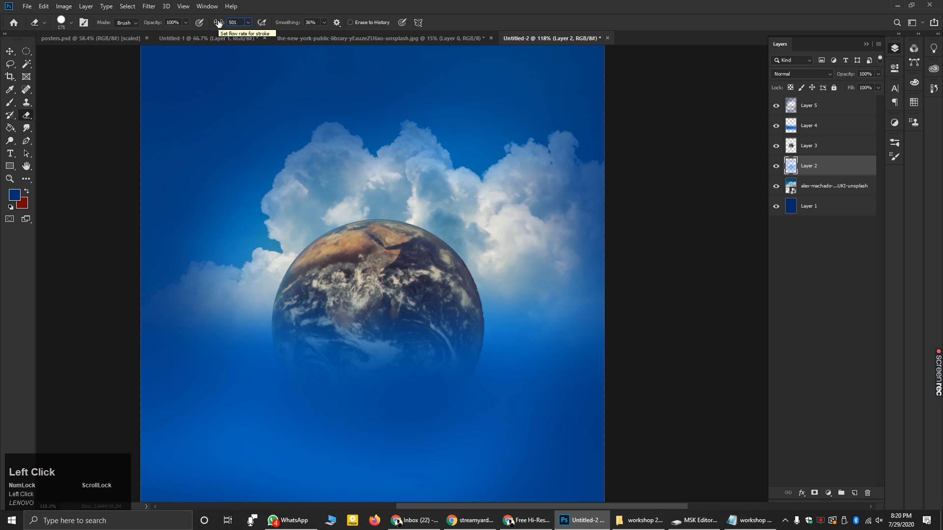
pyautogui.press('BackSpace')
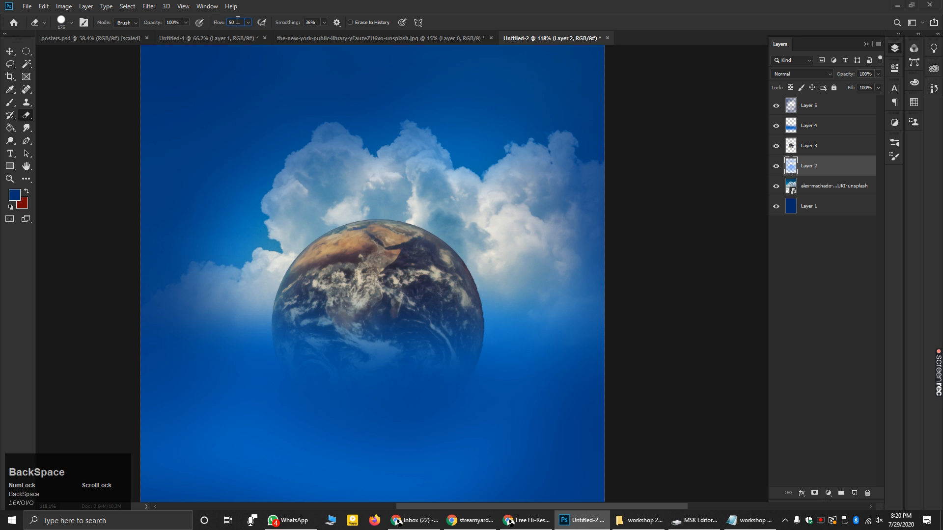
pyautogui.click(72, 24)
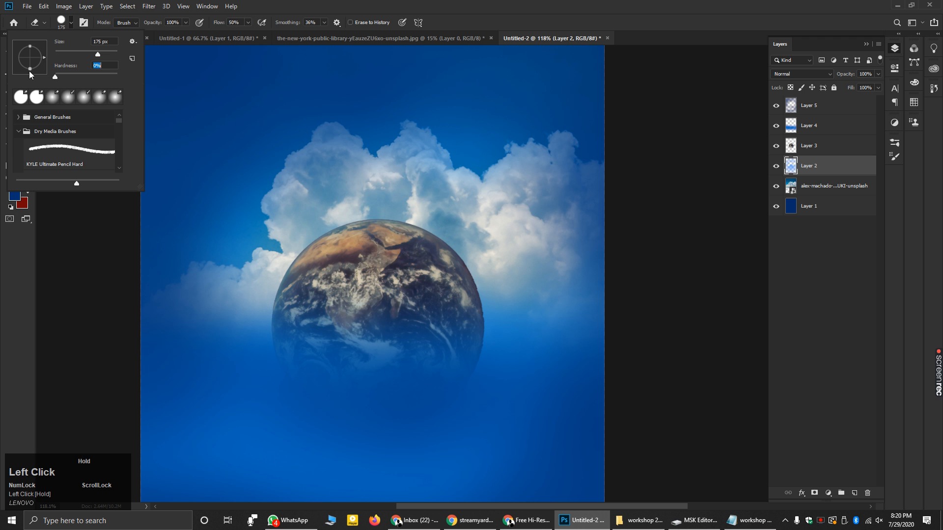
pyautogui.click(211, 128)
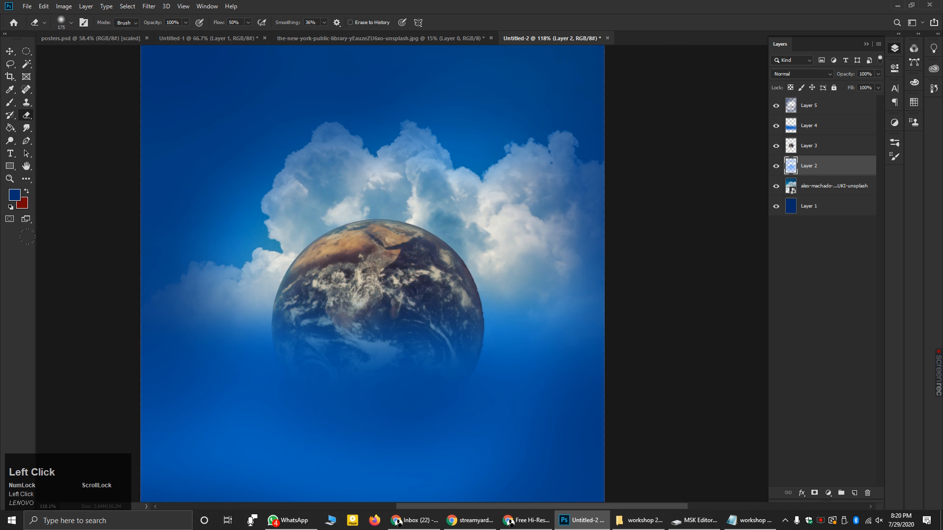
pyautogui.keyDown('alt'); pyautogui.scroll(-1, 226, 159); pyautogui.keyUp('alt')
pyautogui.keyDown('alt'); pyautogui.scroll(-2, 638, 324); pyautogui.keyUp('alt')
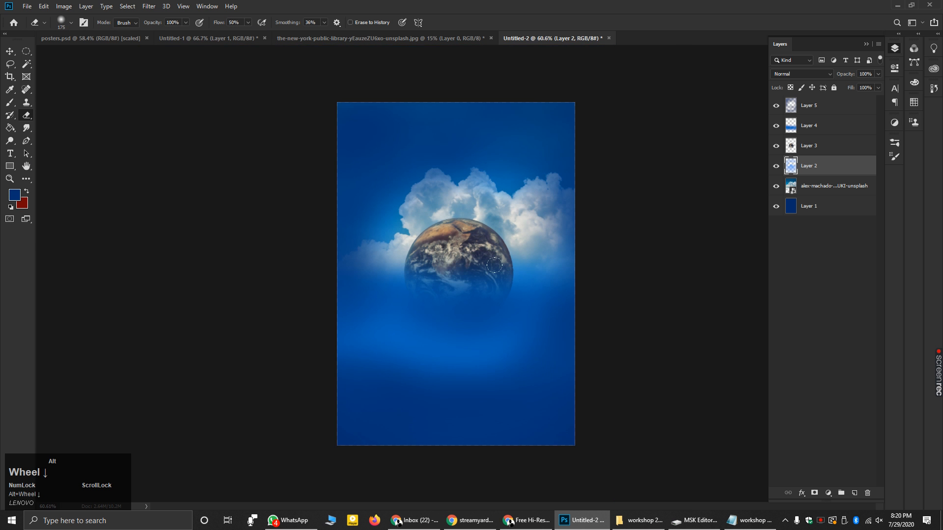
pyautogui.keyDown('alt'); pyautogui.scroll(1, 646, 333); pyautogui.keyUp('alt')
pyautogui.keyDown('alt'); pyautogui.scroll(1, 646, 332); pyautogui.keyUp('alt')
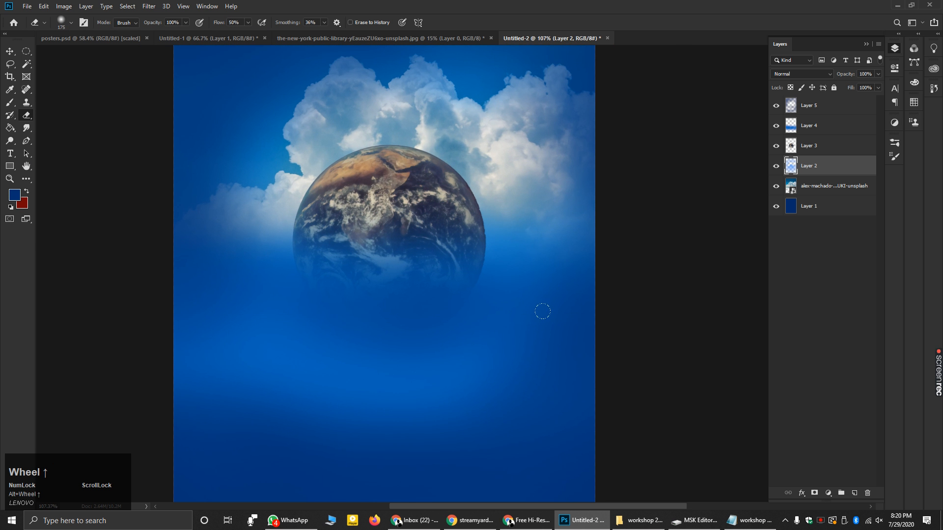
# - Paint a sampled lighter blue on Layer 4 over the Earth's lower-right edge and lower-left area
pyautogui.click(15, 196)
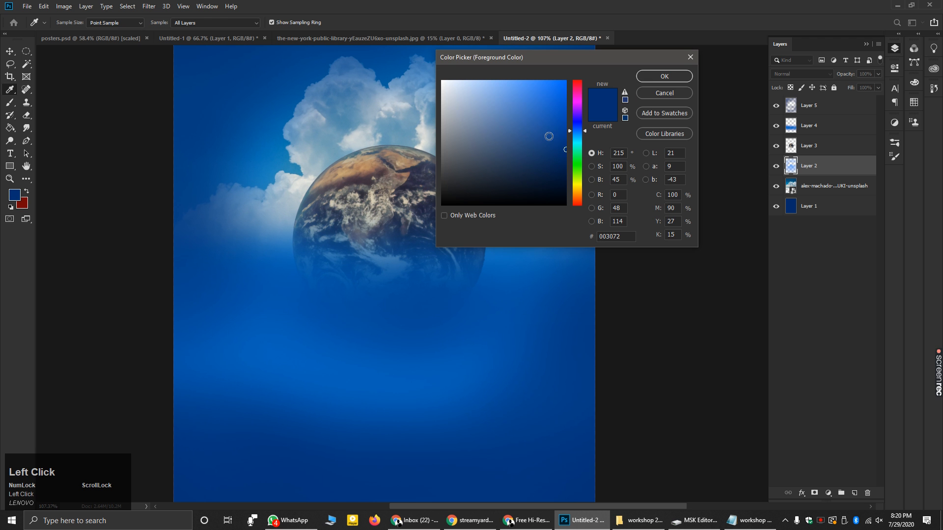
pyautogui.click(275, 352)
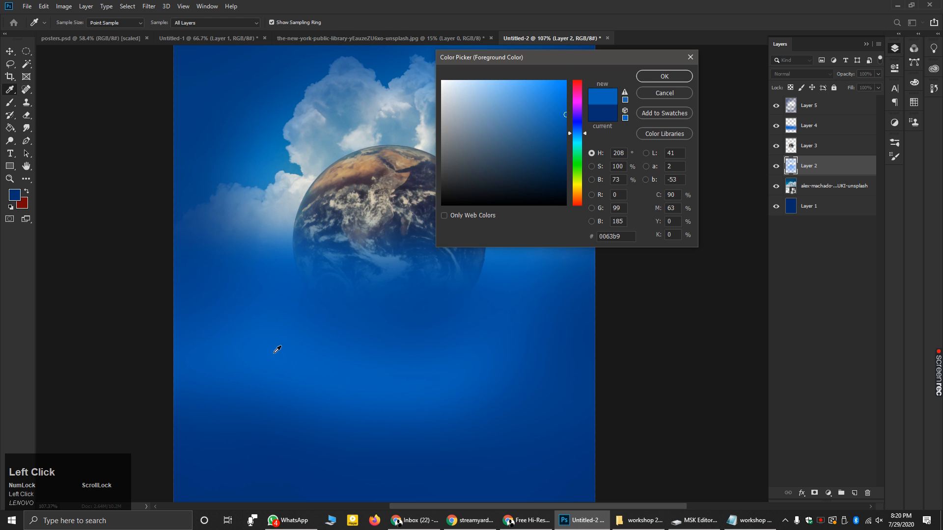
pyautogui.click(679, 81)
pyautogui.press('e')
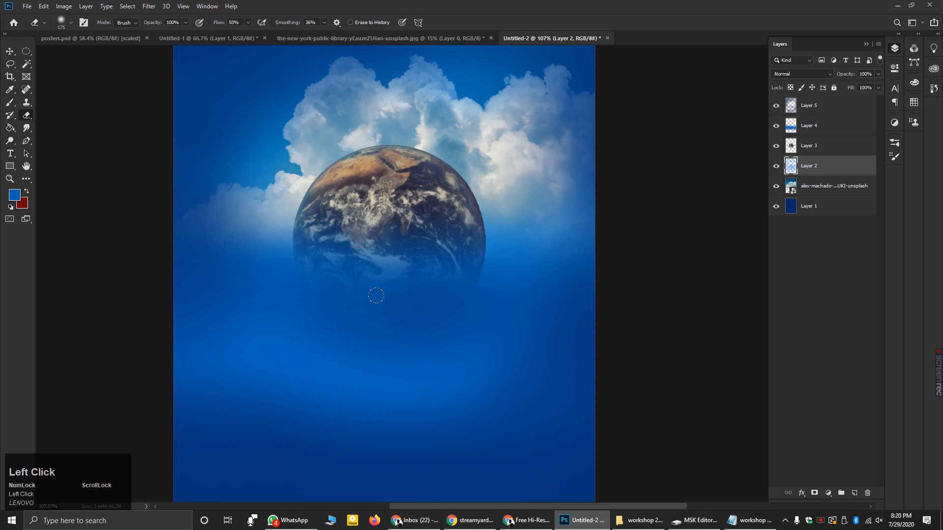
pyautogui.click(10, 102)
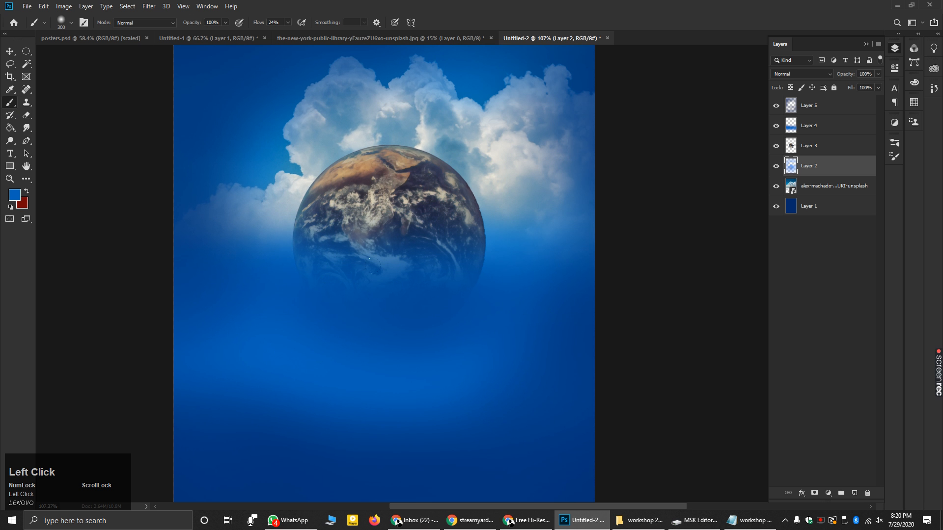
pyautogui.click(815, 108)
pyautogui.click(833, 127)
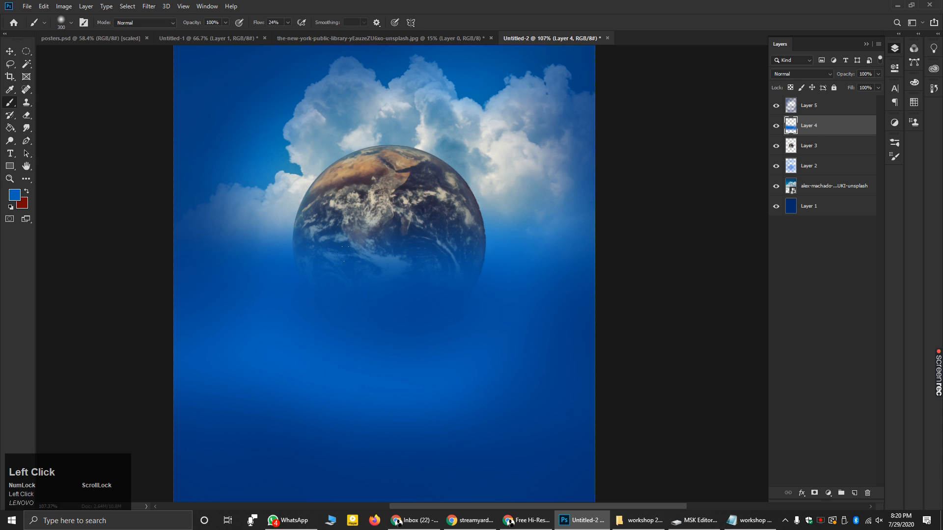
pyautogui.click(443, 287)
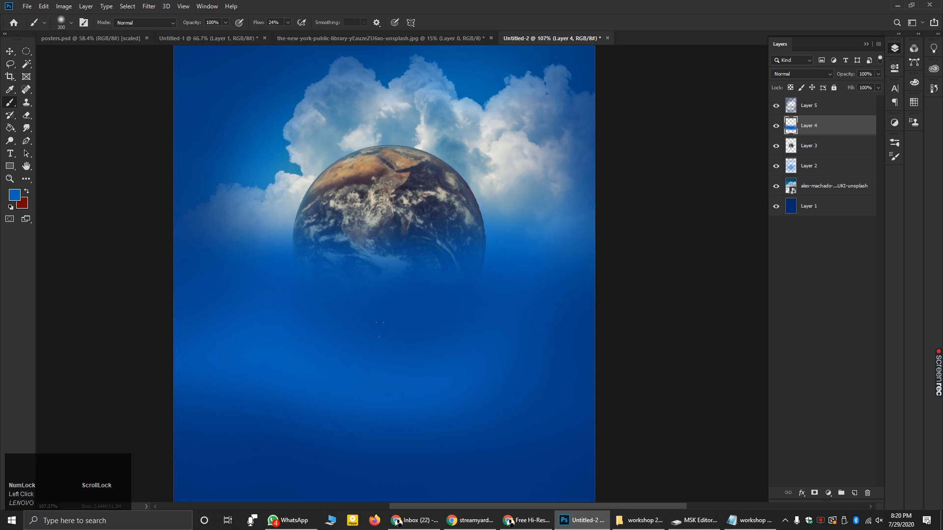
pyautogui.click(245, 382)
# - Set the foreground colour to black and add a new empty Layer 6 for the shadow
pyautogui.click(15, 195)
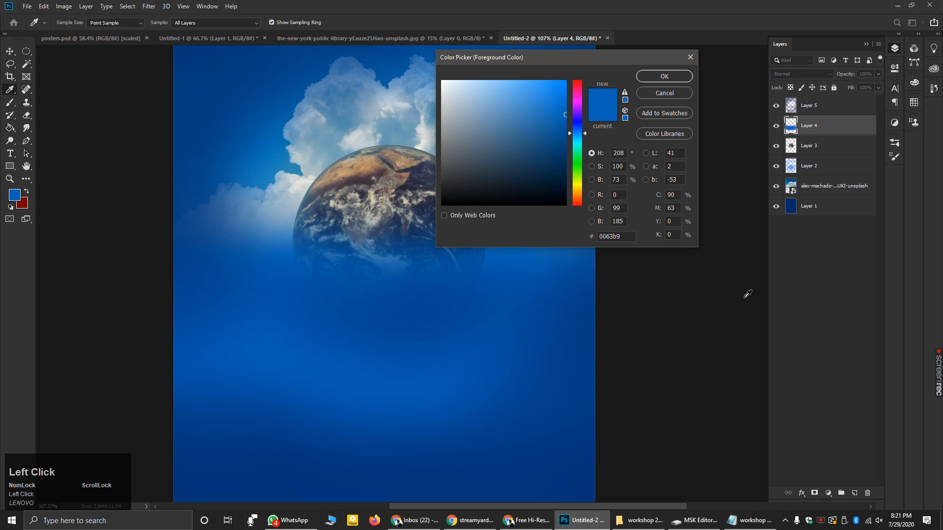
pyautogui.click(491, 201)
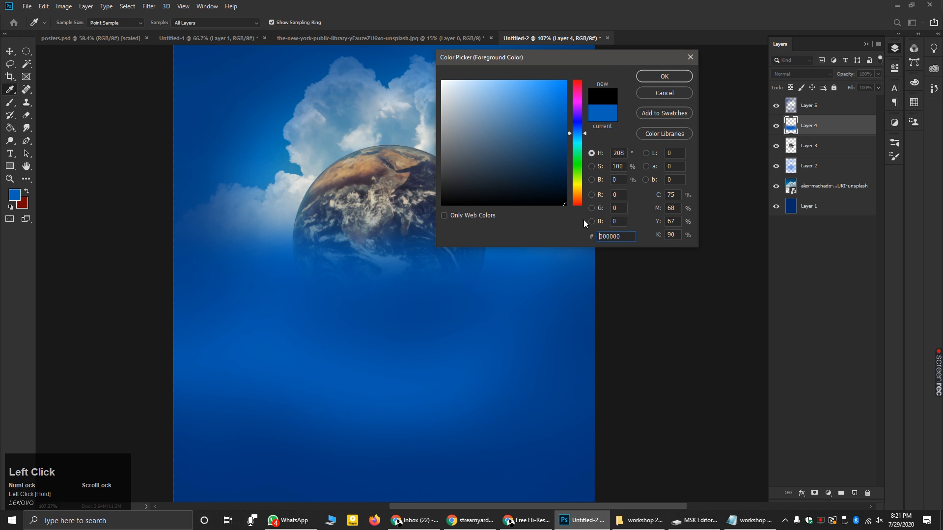
pyautogui.click(664, 76)
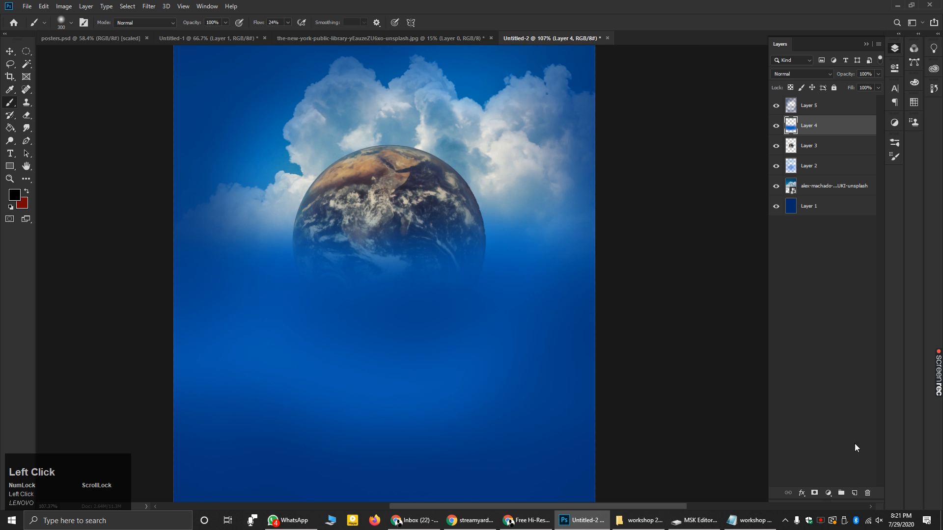
pyautogui.click(854, 492)
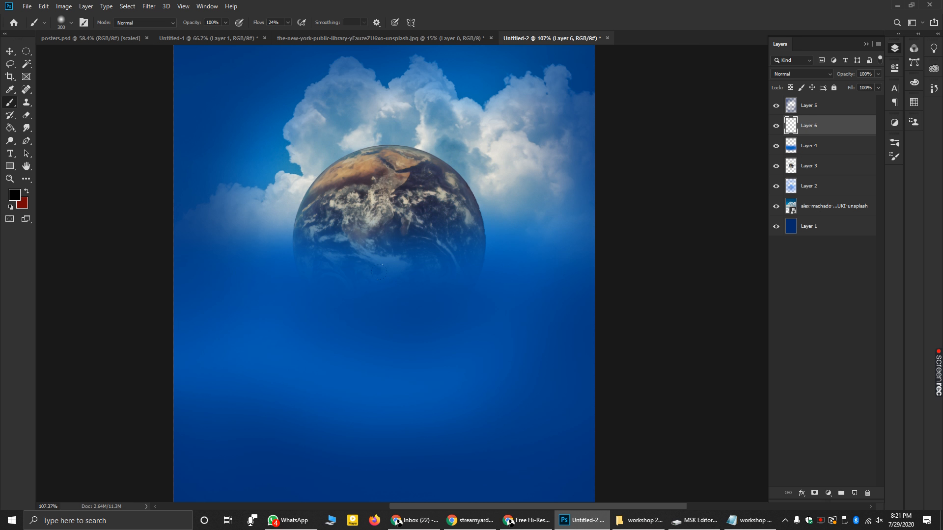
# - Paint a soft black shadow below the Earth on Layer 6 with a 100 px brush
pyautogui.moveTo(813, 131)
pyautogui.mouseDown()
pyautogui.moveTo(812, 98)
pyautogui.moveTo(815, 130)
pyautogui.mouseUp()
pyautogui.press('[')
pyautogui.press('[')
pyautogui.press('[')
pyautogui.press('[')
pyautogui.press('[')
pyautogui.press('[')
pyautogui.press('alt')
pyautogui.scroll(3, 372, 362)
pyautogui.moveTo(284, 277)
pyautogui.mouseDown()
pyautogui.moveTo(388, 300)
pyautogui.moveTo(354, 319)
pyautogui.moveTo(485, 307)
pyautogui.mouseUp()
pyautogui.press('ctrl')
pyautogui.hotkey('ctrl', 'z')
pyautogui.hotkey('ctrl', 'z')
pyautogui.hotkey('ctrl', 'z')
pyautogui.hotkey('ctrl', 'z')
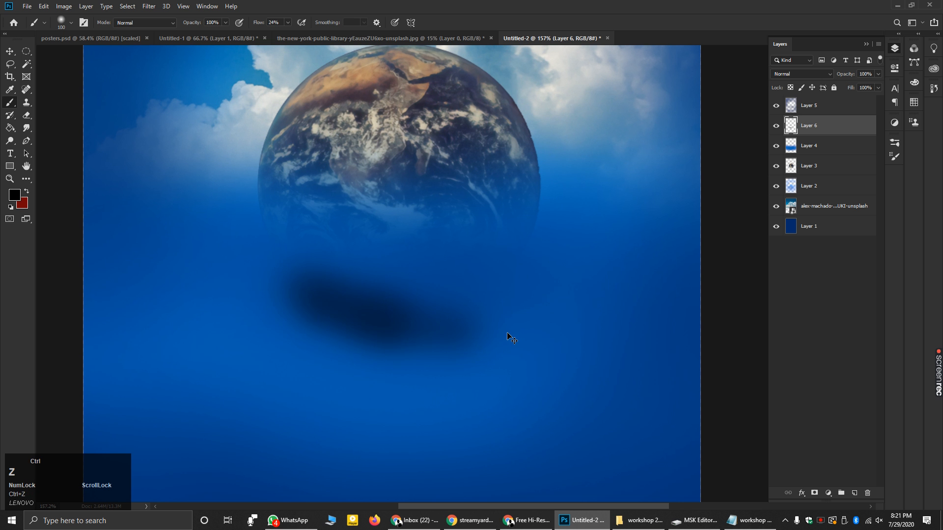
pyautogui.moveTo(283, 278)
pyautogui.mouseDown()
pyautogui.moveTo(398, 296)
pyautogui.moveTo(364, 316)
pyautogui.mouseUp()
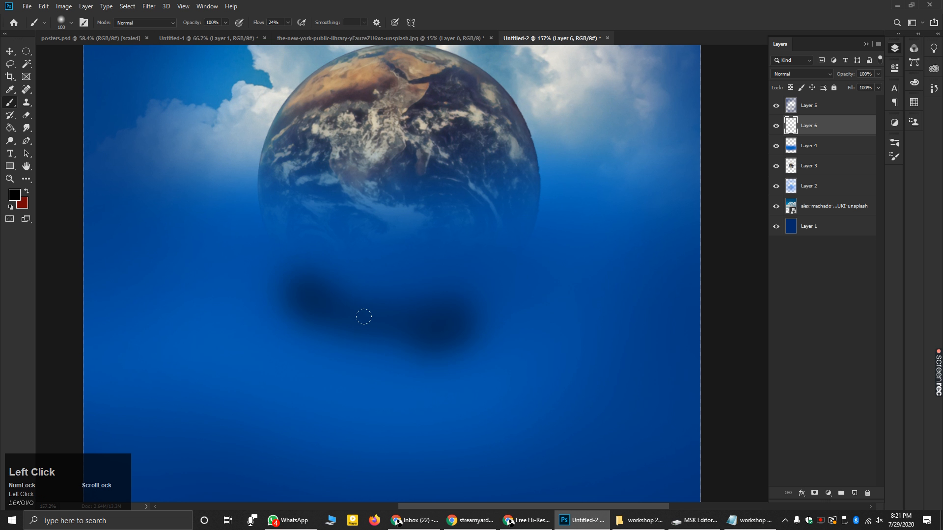
pyautogui.keyDown('alt'); pyautogui.scroll(2, 311, 275); pyautogui.keyUp('alt')
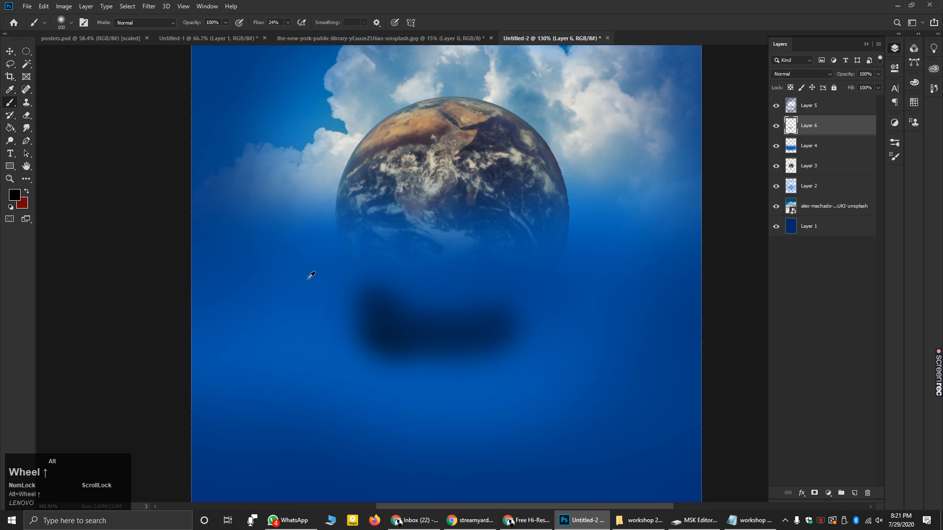
pyautogui.keyDown('alt'); pyautogui.scroll(1, 311, 276); pyautogui.keyUp('alt')
pyautogui.moveTo(320, 248)
pyautogui.mouseDown()
pyautogui.moveTo(336, 275)
pyautogui.moveTo(457, 322)
pyautogui.moveTo(411, 328)
pyautogui.moveTo(448, 333)
pyautogui.moveTo(331, 280)
pyautogui.mouseUp()
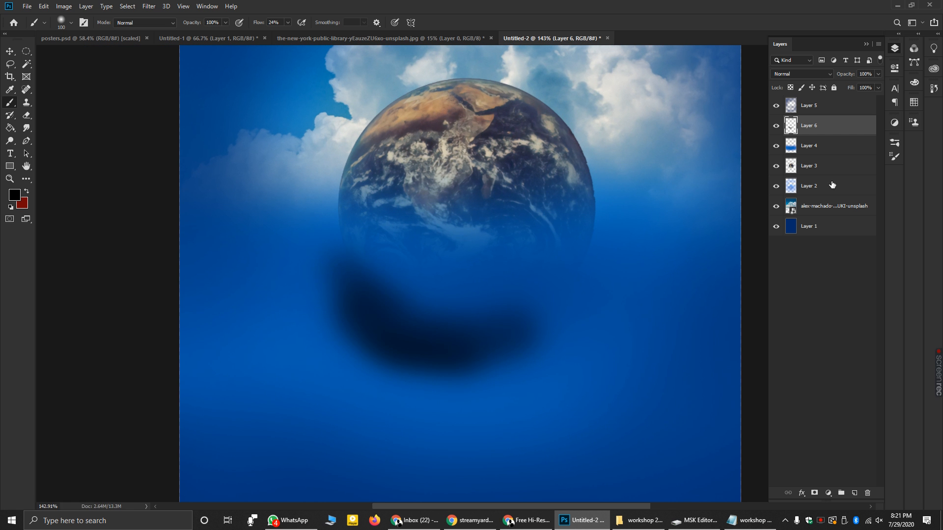
# - Keep Layer 6 on Normal blending and lower its opacity to 30%
pyautogui.click(809, 130)
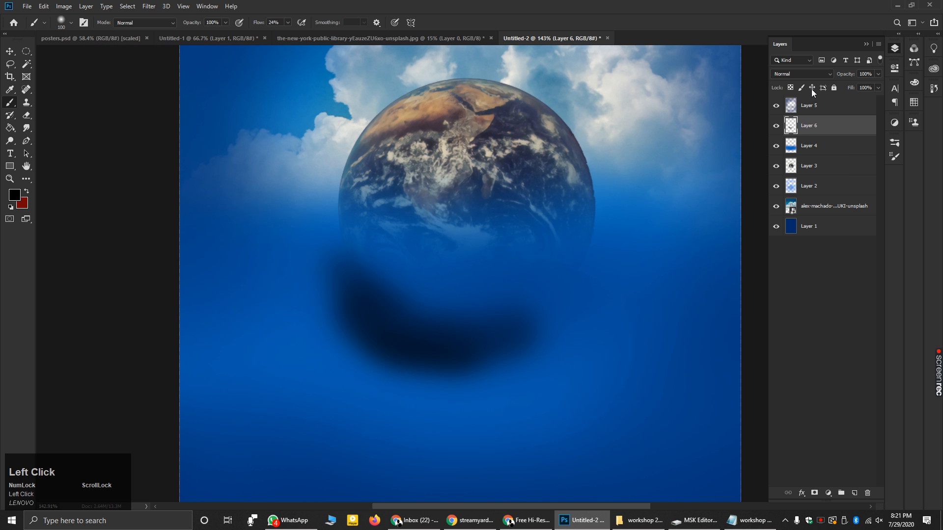
pyautogui.click(823, 73)
pyautogui.click(824, 72)
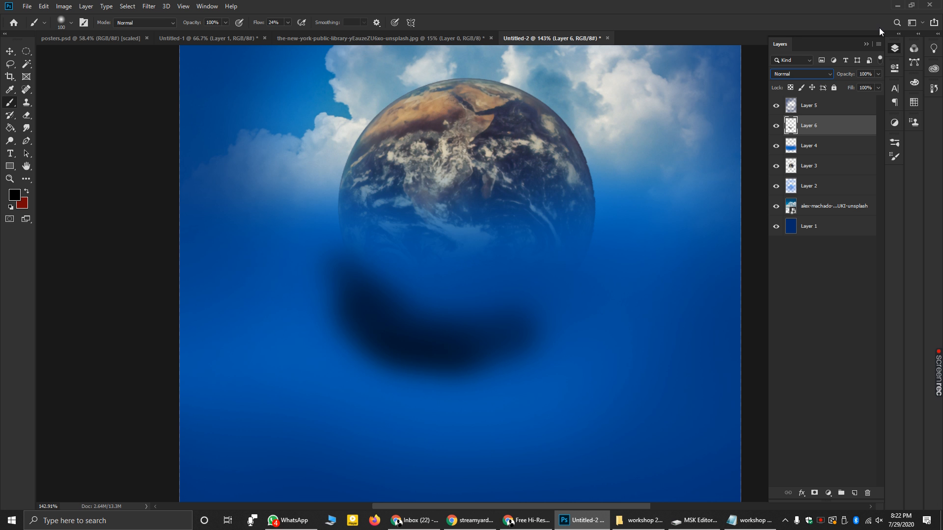
pyautogui.click(879, 72)
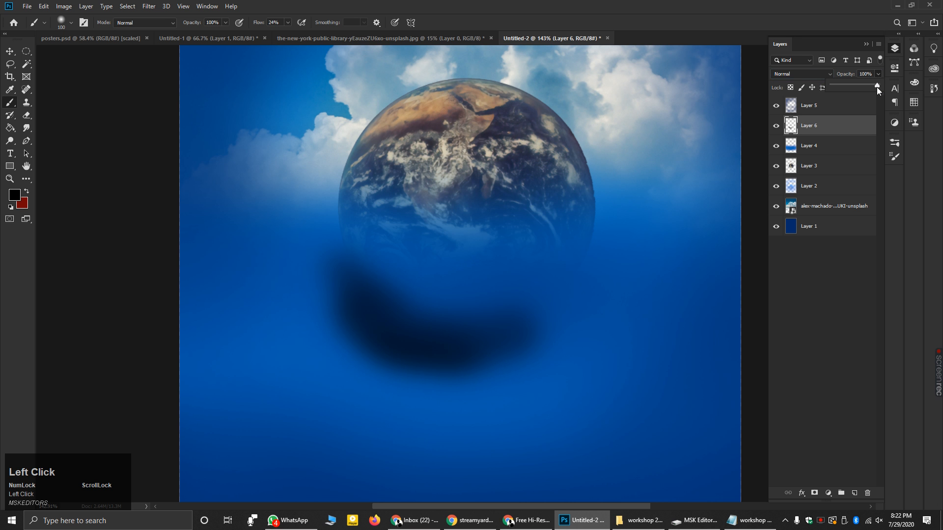
pyautogui.moveTo(877, 87); pyautogui.dragTo(847, 84)
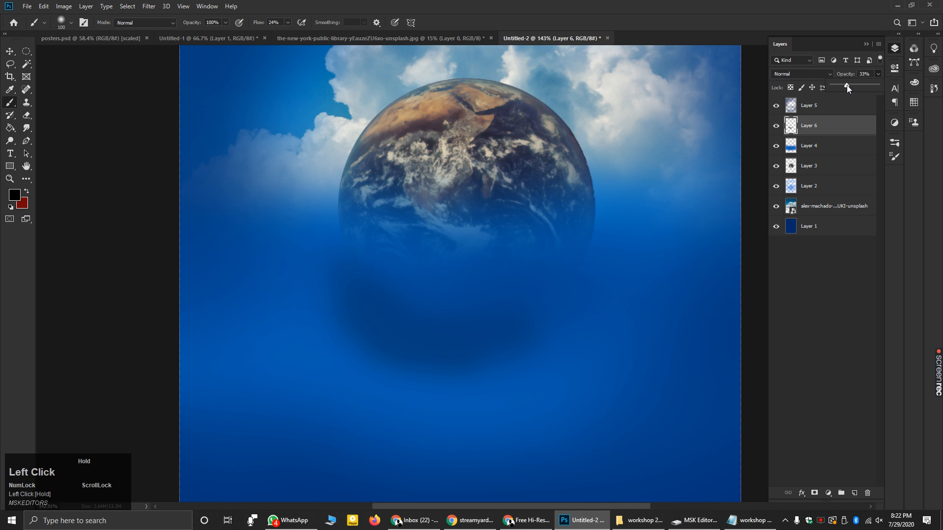
# - Select the cloud photo with the Move tool, cancel an accidental rotation, and hide Layer 6 to compare
pyautogui.press('v')
pyautogui.click(57, 87)
pyautogui.moveTo(49, 162); pyautogui.dragTo(39, 150)
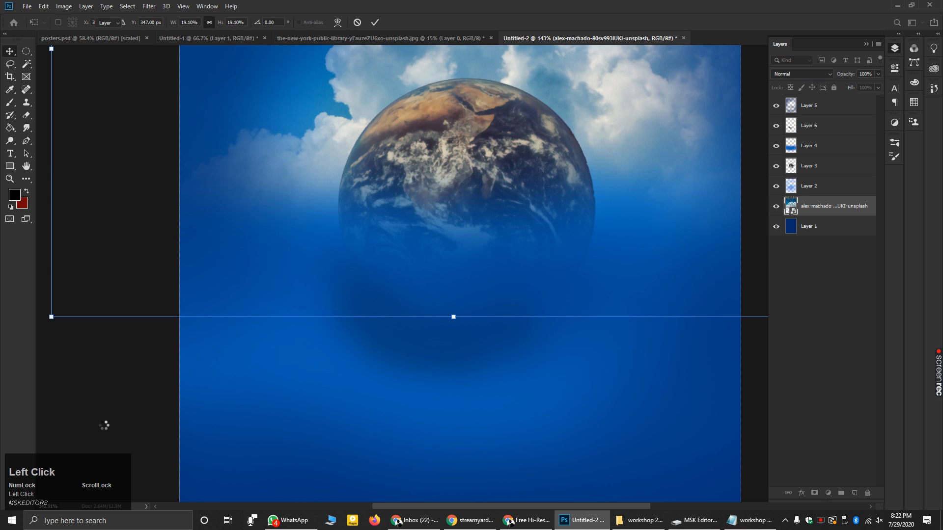
pyautogui.press('Escape')
pyautogui.scroll(-5, 221, 337)
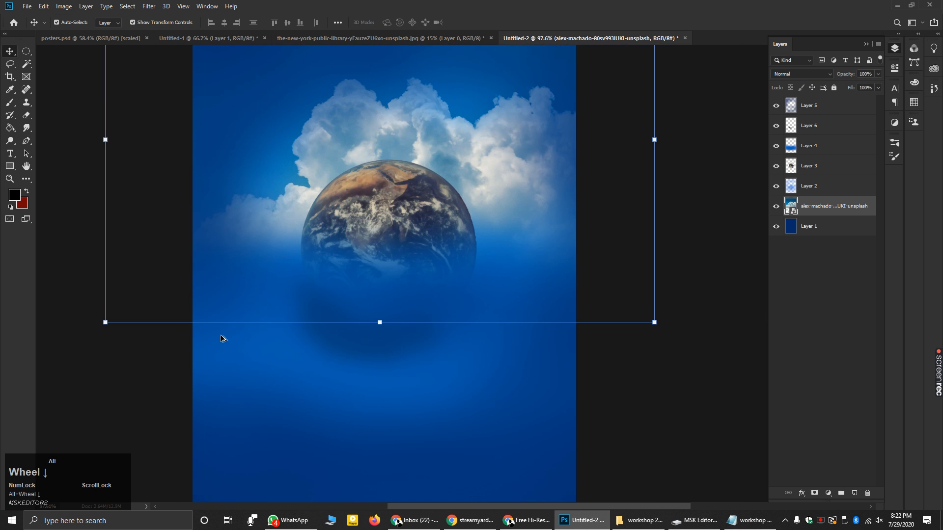
pyautogui.click(692, 371)
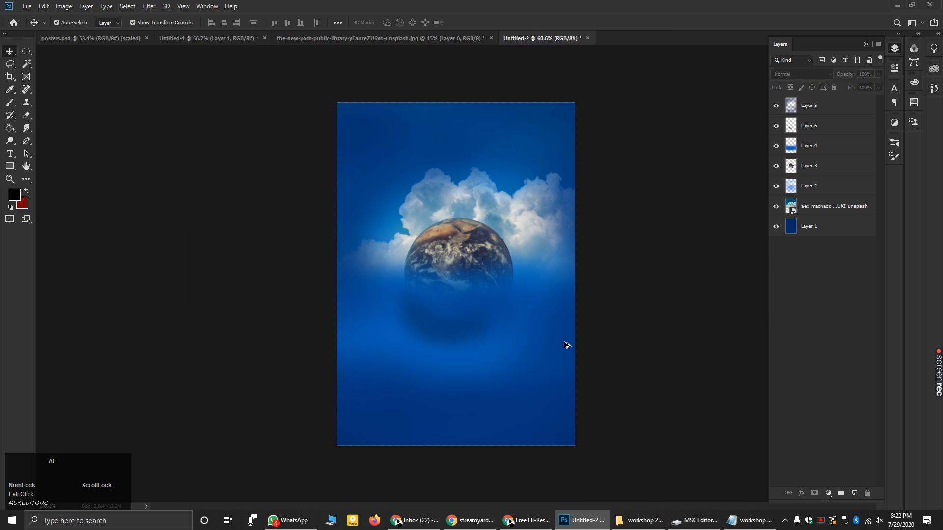
pyautogui.scroll(3, 653, 295)
pyautogui.click(400, 349)
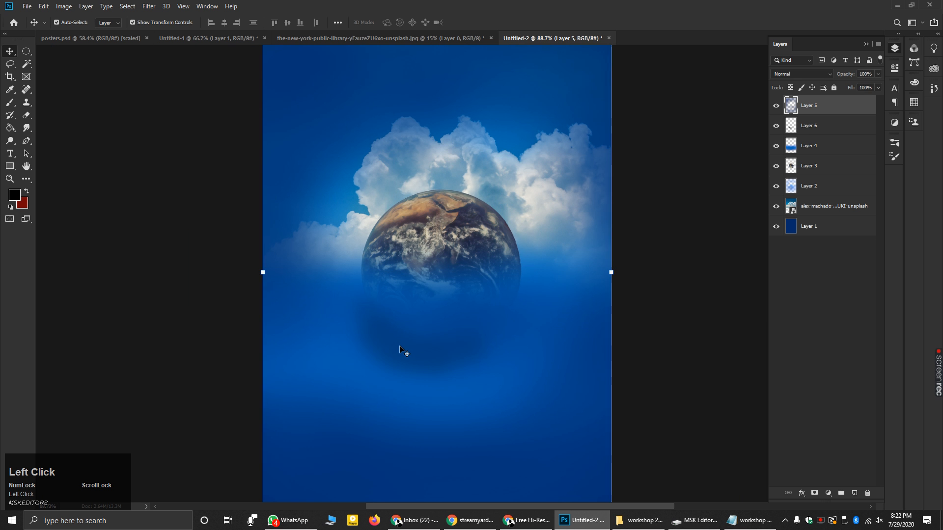
pyautogui.click(776, 127)
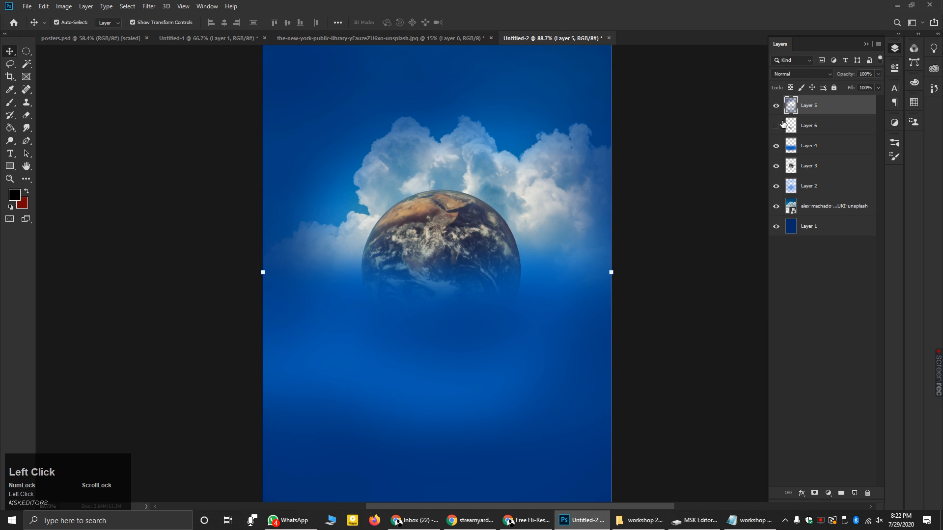
pyautogui.click(814, 127)
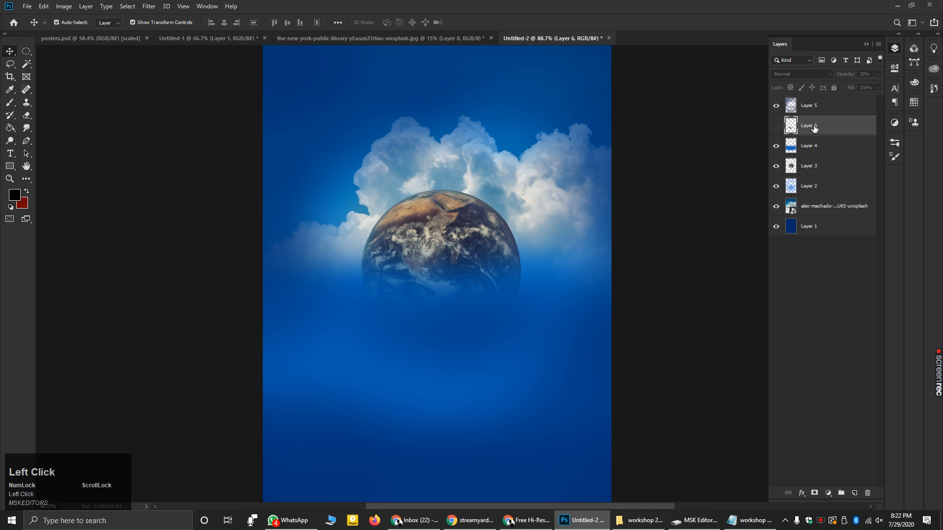
pyautogui.click(27, 114)
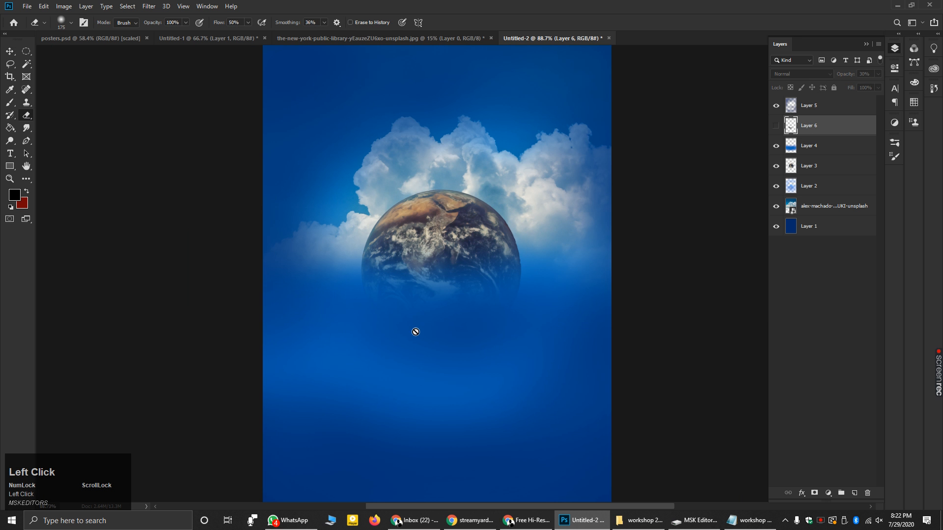
# - Show Layer 6 again and erase its shading from the lower canvas up to the top and across the globe
pyautogui.click(775, 125)
pyautogui.click(435, 333)
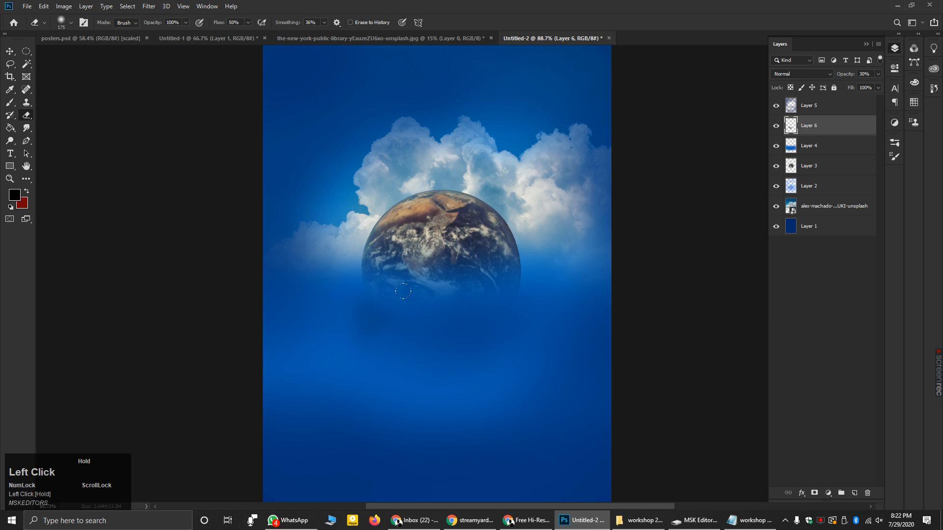
pyautogui.scroll(2, 452, 326)
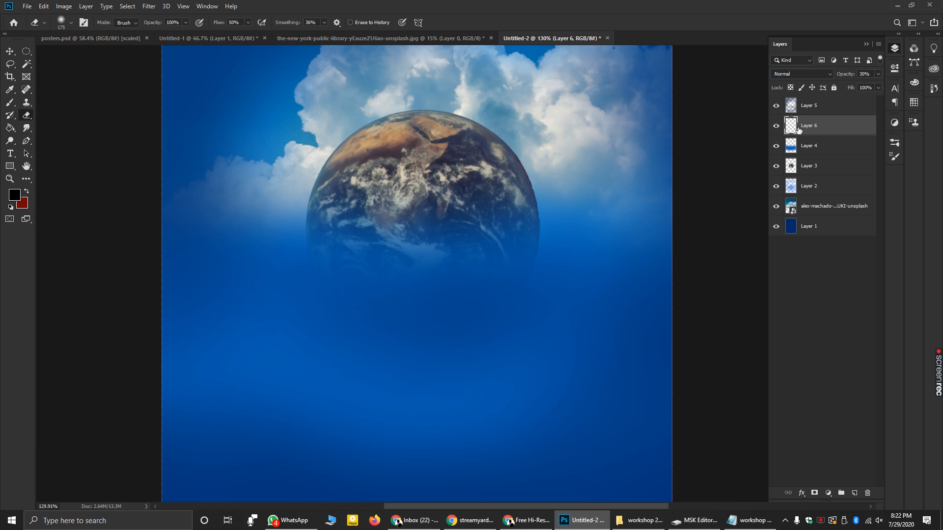
pyautogui.moveTo(355, 364); pyautogui.dragTo(400, 43)
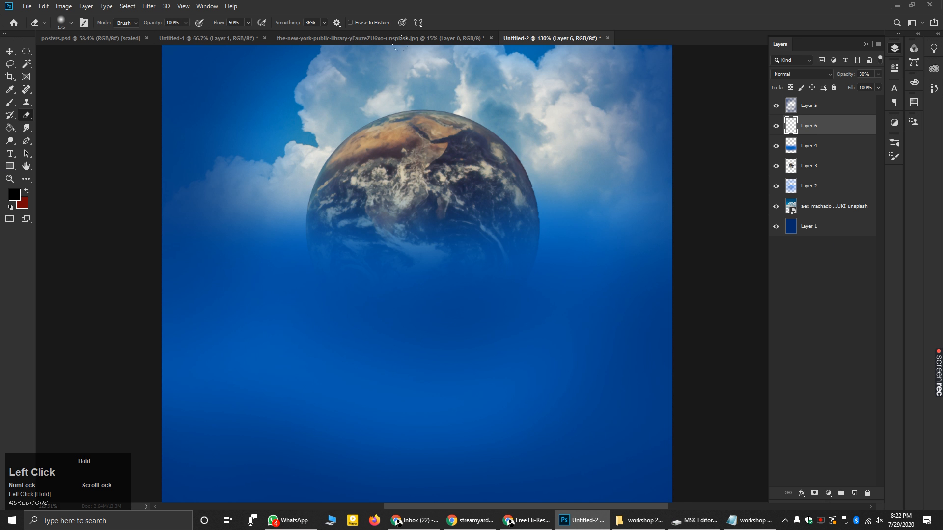
pyautogui.scroll(-3, 381, 322)
pyautogui.moveTo(288, 197); pyautogui.dragTo(420, 180)
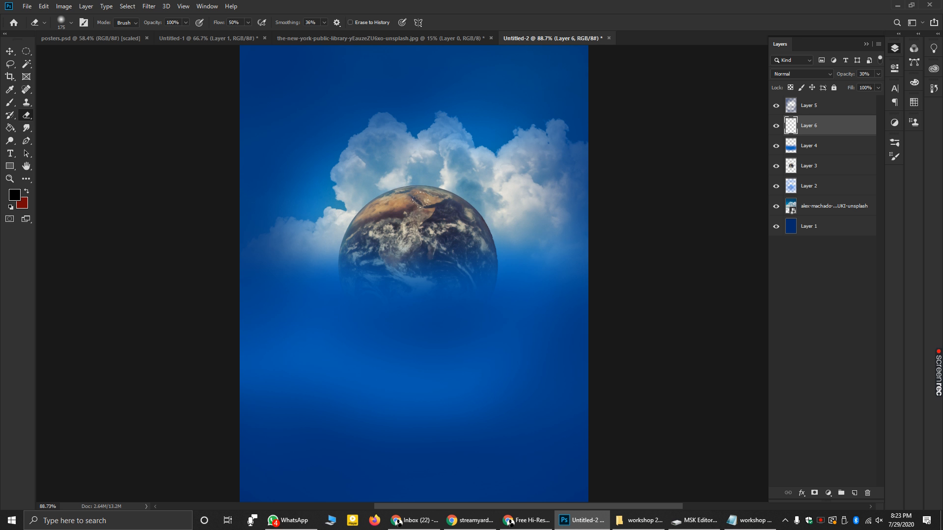
pyautogui.keyDown('alt'); pyautogui.scroll(2, 432, 305); pyautogui.keyUp('alt')
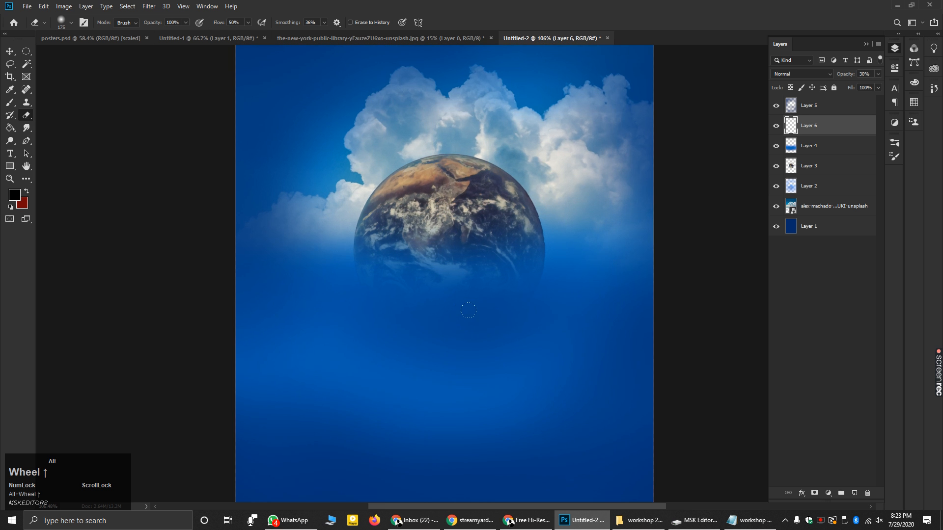
pyautogui.keyDown('alt'); pyautogui.scroll(2, 468, 311); pyautogui.keyUp('alt')
pyautogui.click(10, 102)
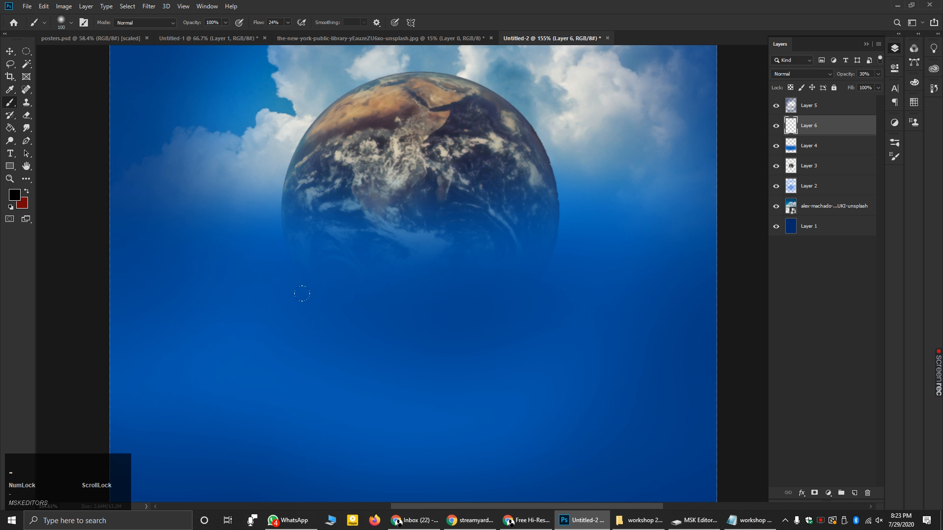
# - Shrink the brush to 80 px, pick a dark colour, and paint a soft shadow beneath the planet
pyautogui.press('[')
pyautogui.press('[')
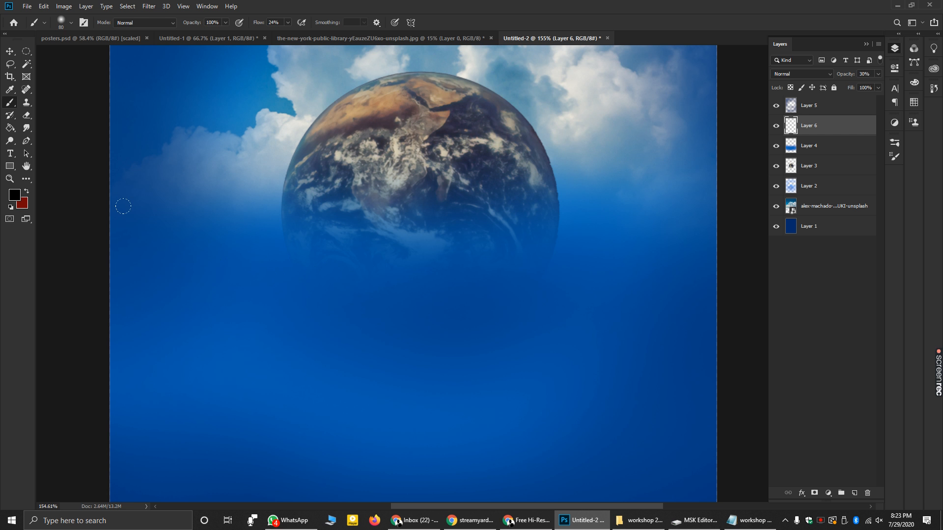
pyautogui.click(23, 200)
pyautogui.moveTo(461, 184); pyautogui.dragTo(490, 171)
pyautogui.click(652, 77)
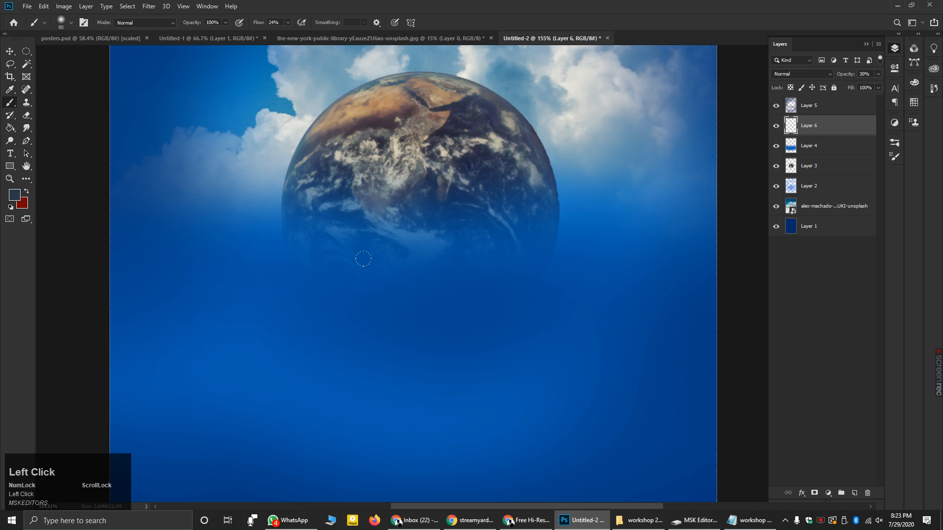
pyautogui.moveTo(458, 315); pyautogui.dragTo(514, 334)
pyautogui.moveTo(463, 317); pyautogui.dragTo(510, 302)
pyautogui.scroll(-3, 443, 296)
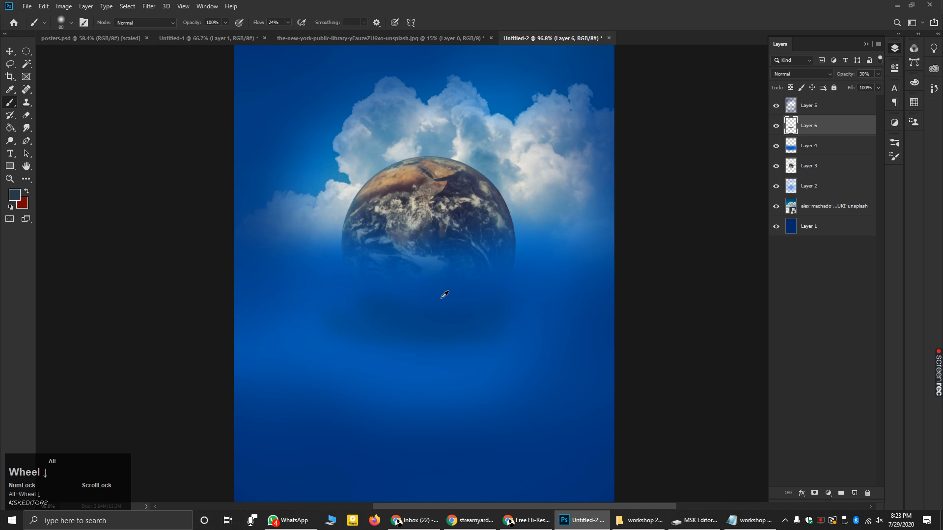
pyautogui.scroll(1, 547, 327)
pyautogui.click(413, 314)
pyautogui.moveTo(414, 315)
pyautogui.mouseDown()
pyautogui.moveTo(446, 329)
pyautogui.moveTo(412, 312)
pyautogui.moveTo(498, 317)
pyautogui.moveTo(534, 284)
pyautogui.moveTo(436, 322)
pyautogui.moveTo(406, 311)
pyautogui.moveTo(477, 282)
pyautogui.mouseUp()
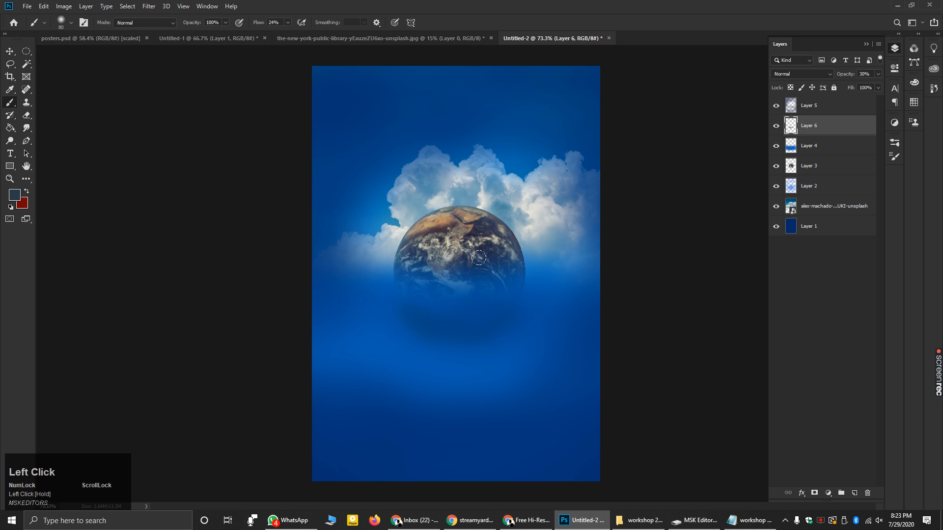
pyautogui.scroll(2, 531, 313)
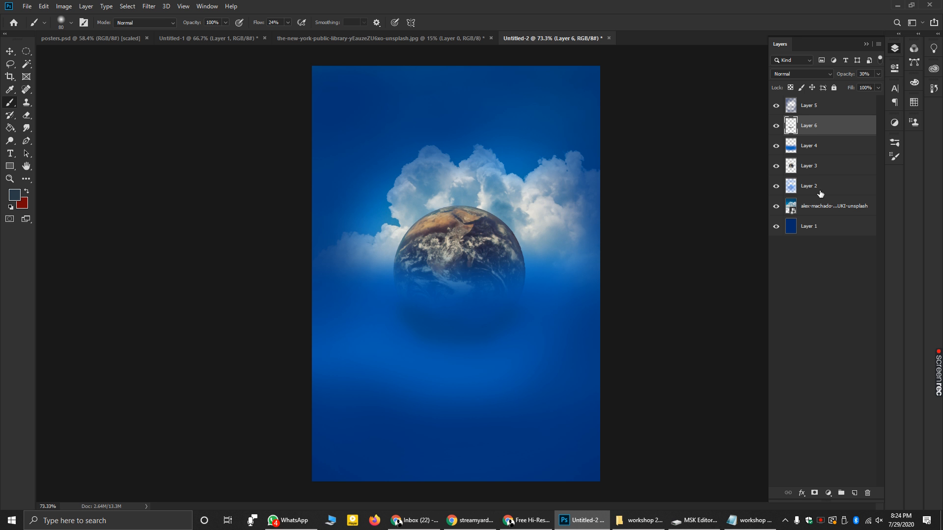
pyautogui.click(828, 207)
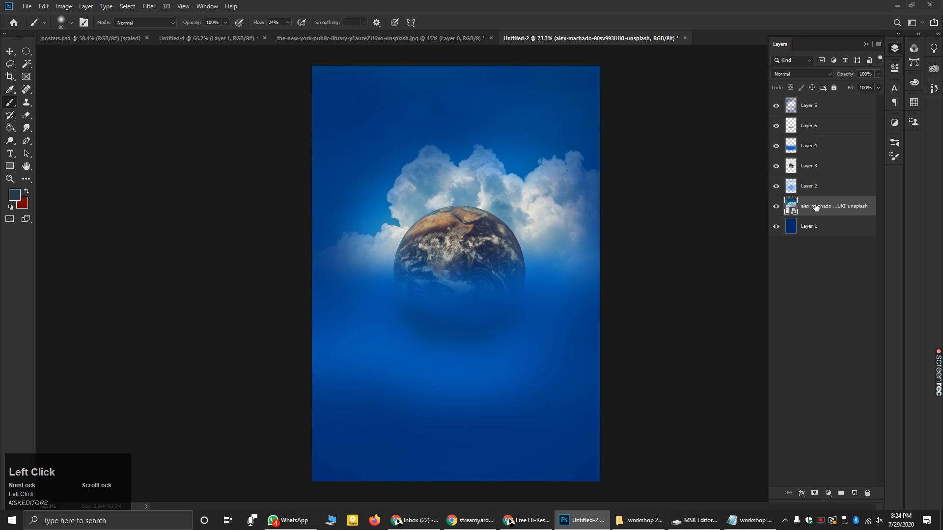
# - Set the clouds' Color Balance midtones to -54 cyan, 0, +84 blue
pyautogui.click(64, 6)
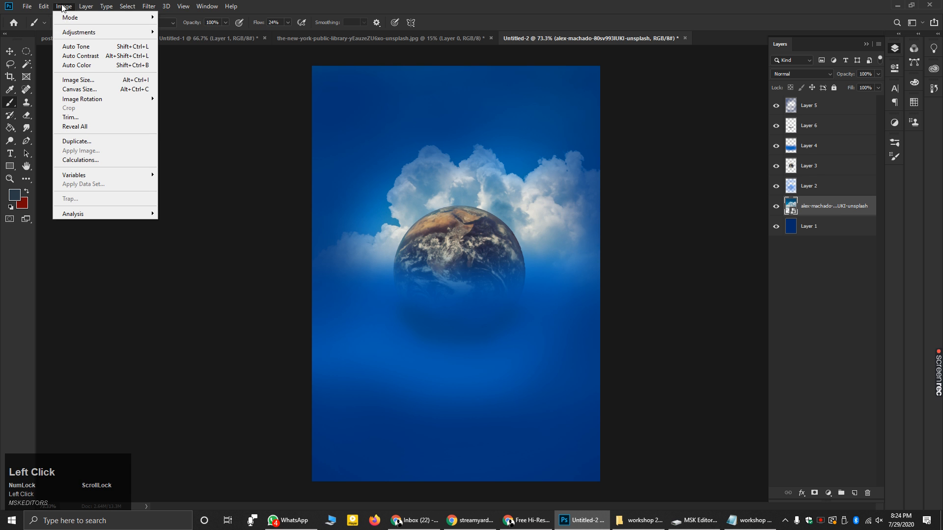
pyautogui.moveTo(86, 37)
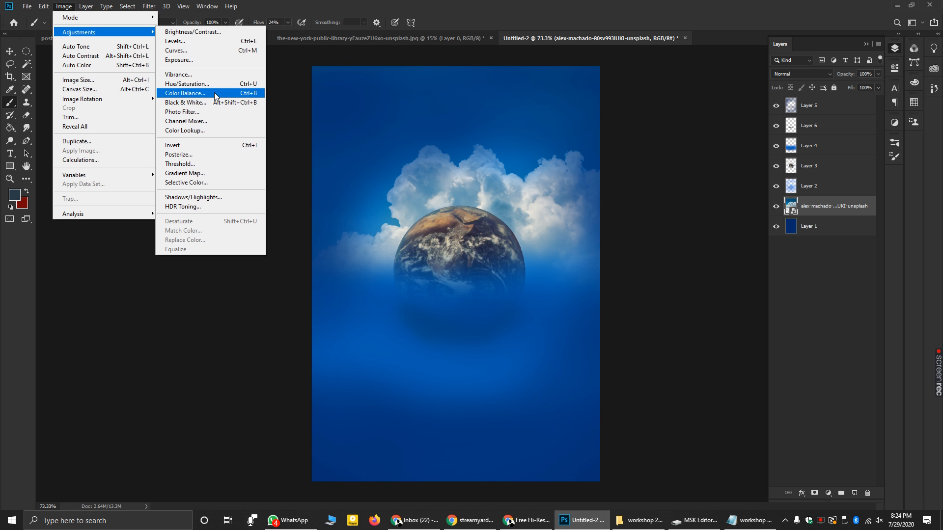
pyautogui.click(254, 94)
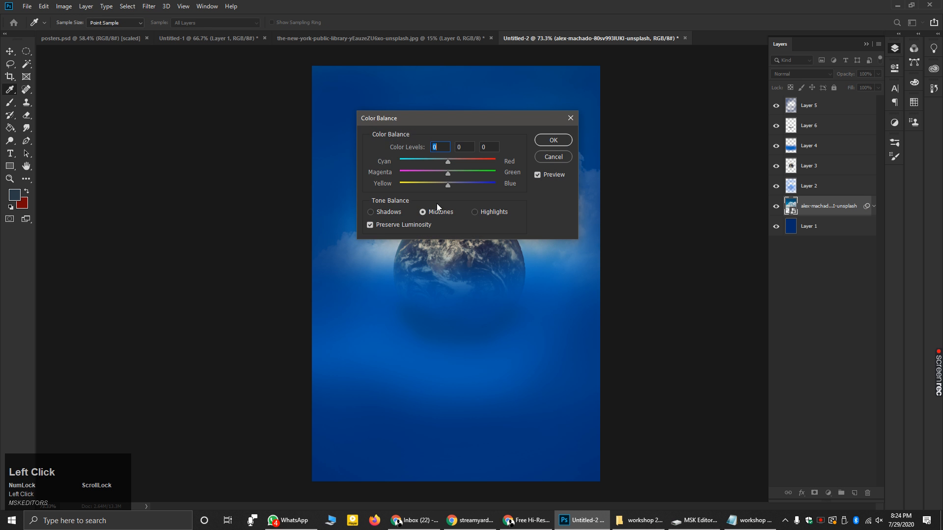
pyautogui.moveTo(449, 123); pyautogui.dragTo(643, 277)
pyautogui.moveTo(642, 338); pyautogui.dragTo(591, 314)
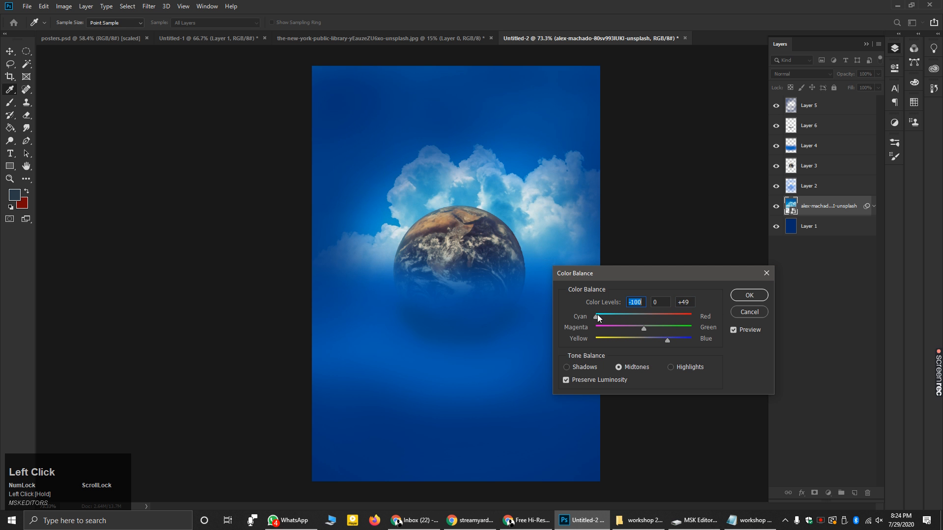
pyautogui.moveTo(615, 320); pyautogui.dragTo(619, 321)
pyautogui.moveTo(669, 341); pyautogui.dragTo(684, 340)
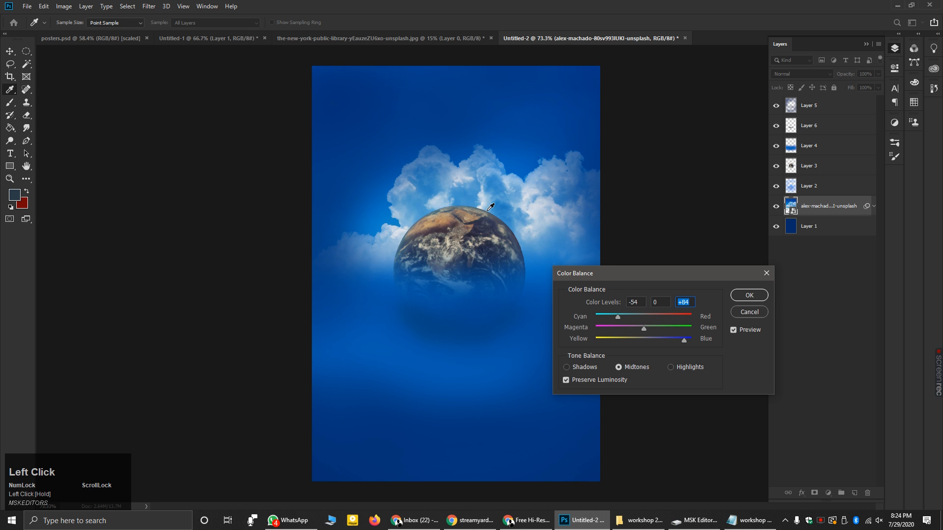
# - Compare against the unadjusted clouds, apply the colour balance, then select Layer 3 (the Earth)
pyautogui.click(732, 331)
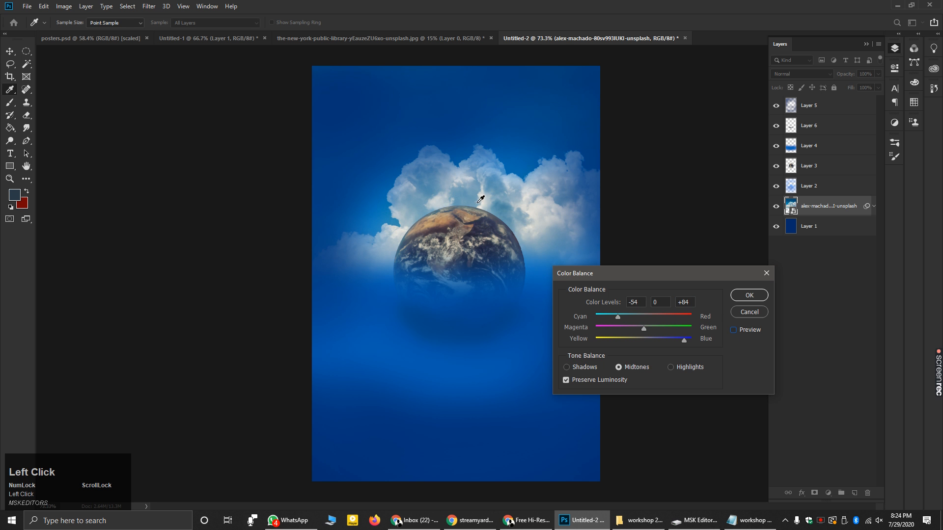
pyautogui.click(734, 330)
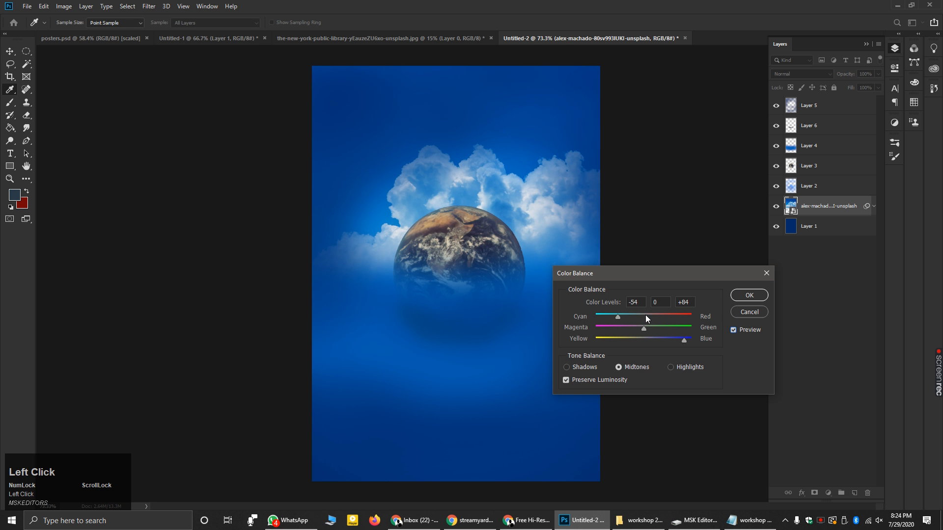
pyautogui.click(761, 300)
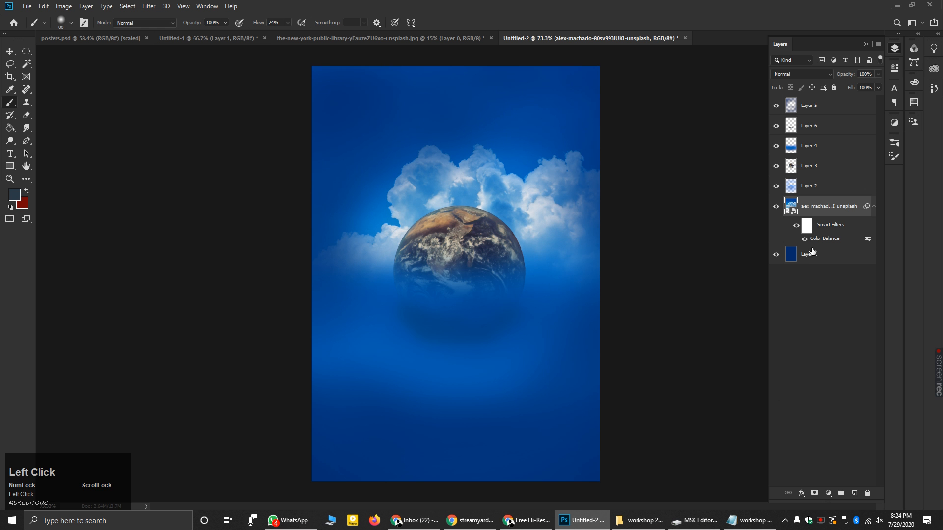
pyautogui.keyDown('ctrl'); pyautogui.click(476, 270); pyautogui.keyUp('ctrl')
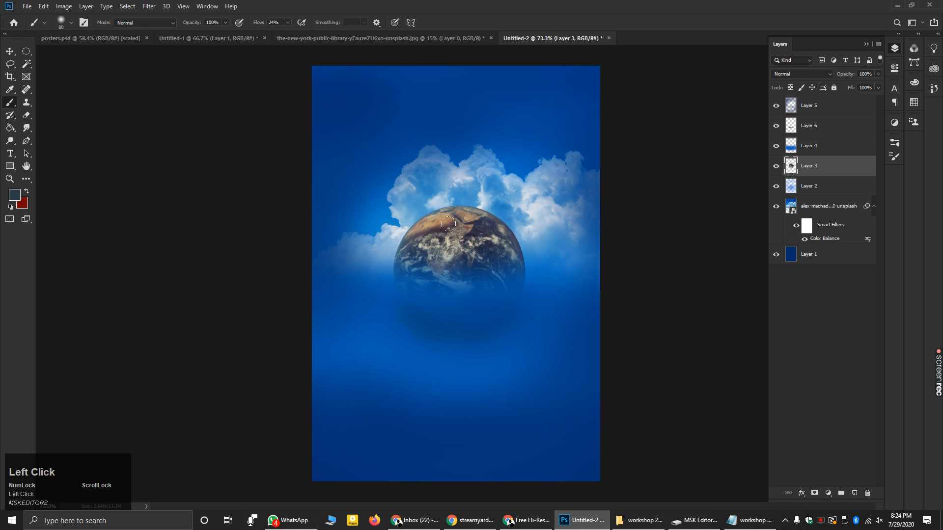
# - Shift the Earth's midtones to +44 blue with Color Balance (Ctrl+B) and apply it
pyautogui.click(63, 6)
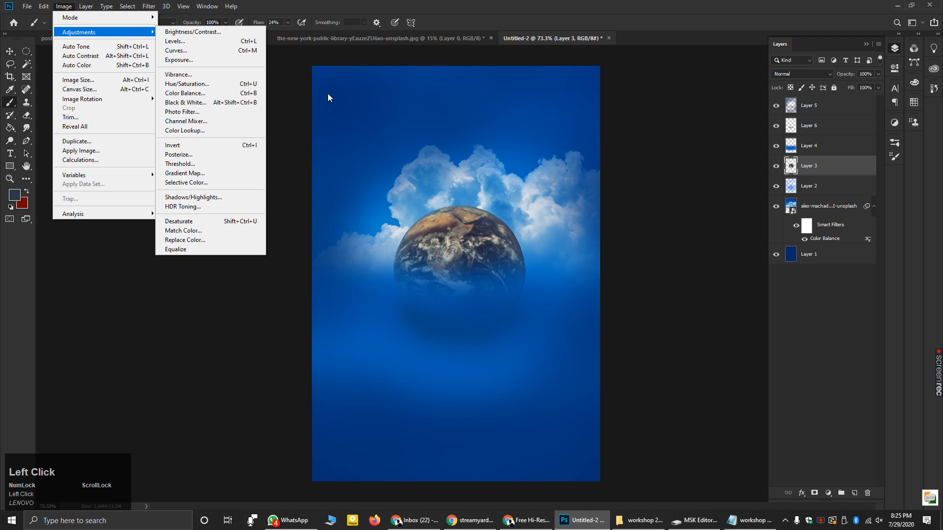
pyautogui.click(294, 86)
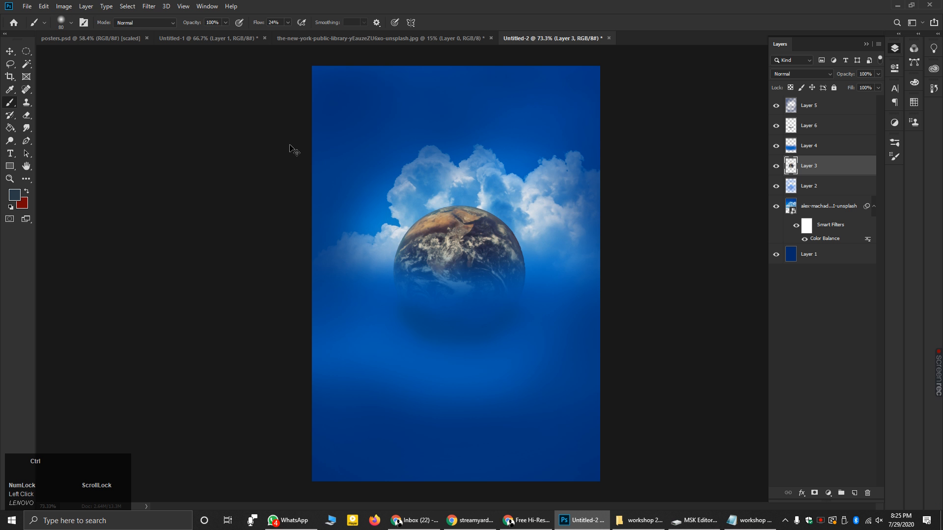
pyautogui.hotkey('ctrl', 'b')
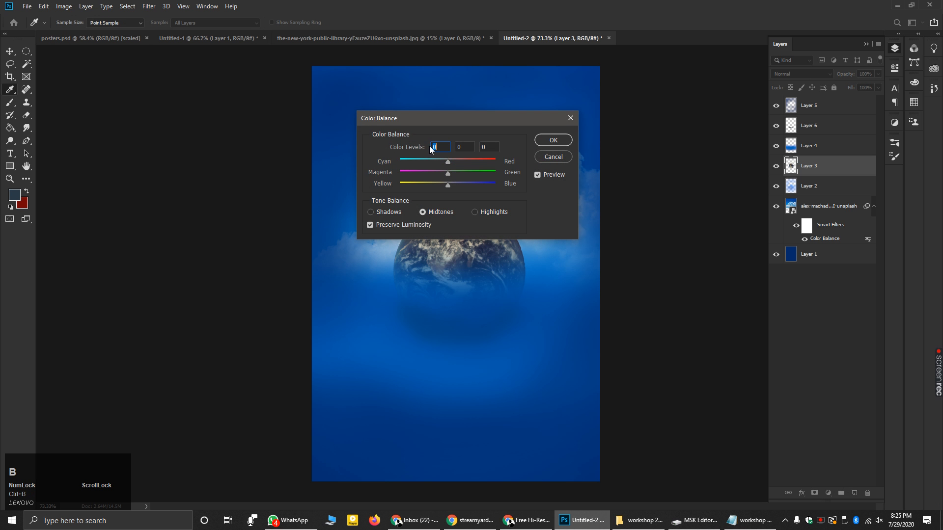
pyautogui.moveTo(429, 117); pyautogui.dragTo(148, 127)
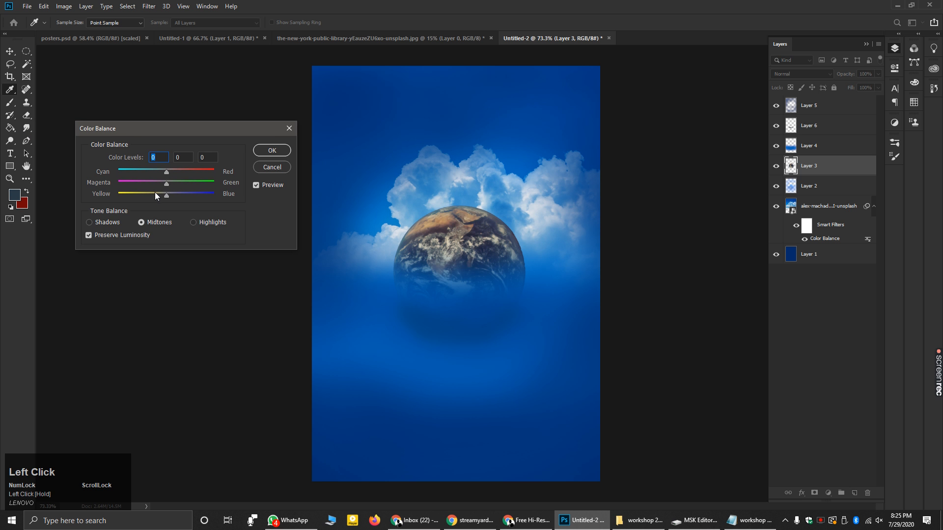
pyautogui.moveTo(167, 195); pyautogui.dragTo(131, 174)
pyautogui.click(271, 150)
pyautogui.press('b')
pyautogui.keyDown('alt'); pyautogui.scroll(-2, 288, 216); pyautogui.keyUp('alt')
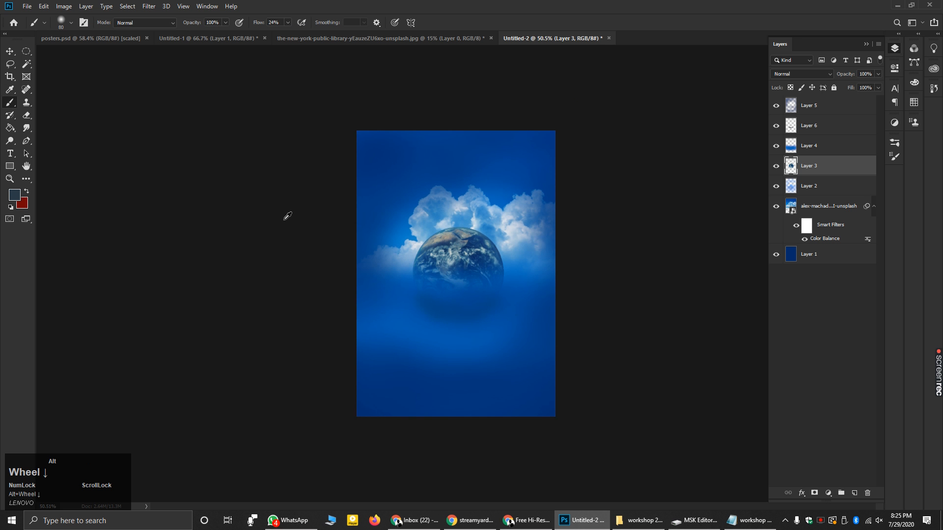
pyautogui.keyDown('alt'); pyautogui.scroll(1, 696, 238); pyautogui.keyUp('alt')
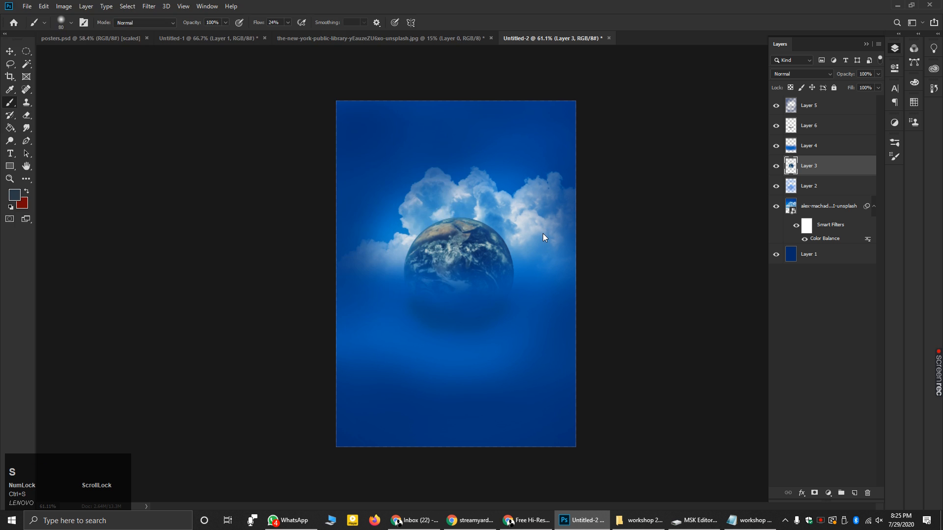
# - Save the document as poster.psd, keeping the default Photoshop format options
pyautogui.hotkey('ctrl', 's')
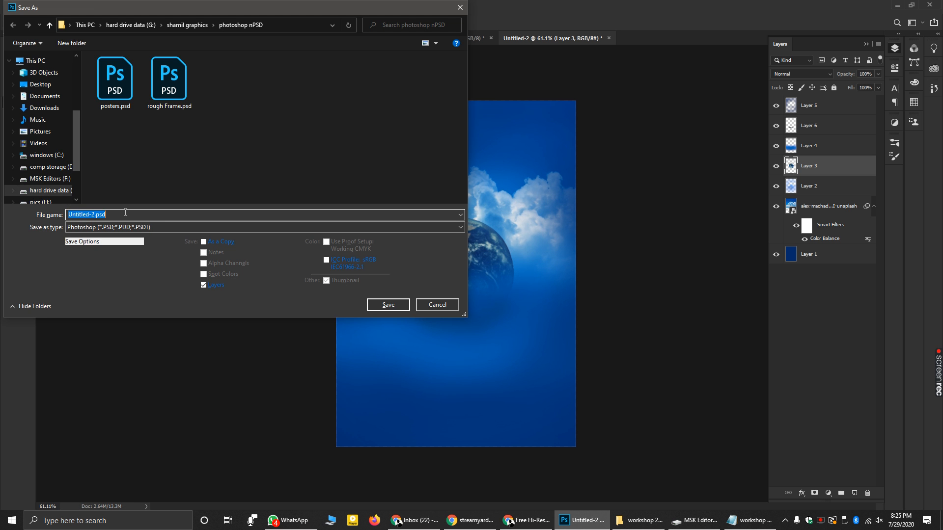
pyautogui.write('poster')
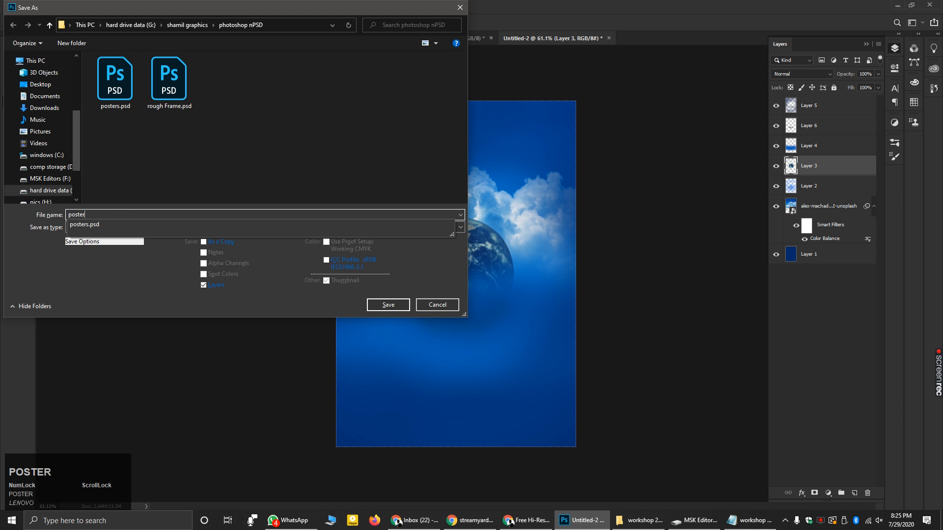
pyautogui.press('Return')
pyautogui.click(581, 147)
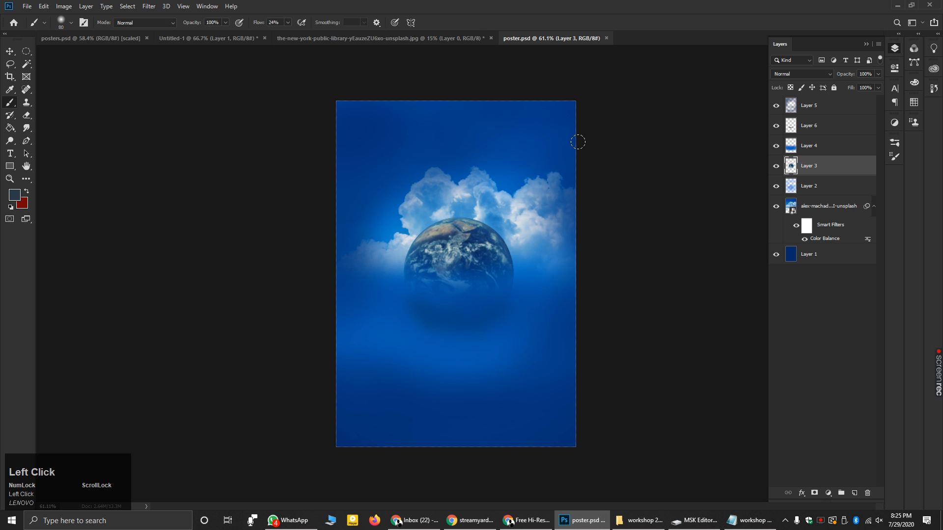
# - Collapse the smart filter list on the clouds layer
pyautogui.scroll(-2, 632, 318)
pyautogui.scroll(3, 686, 344)
pyautogui.scroll(-2, 635, 333)
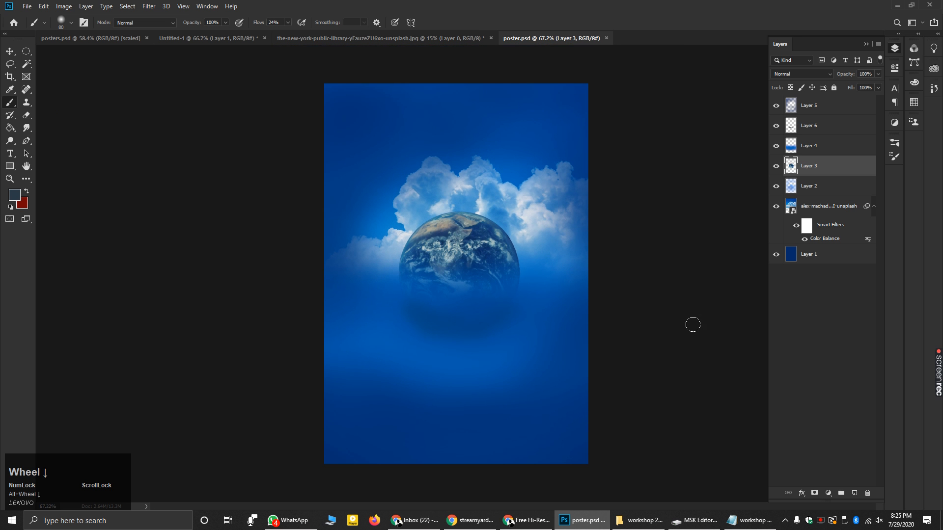
pyautogui.click(875, 207)
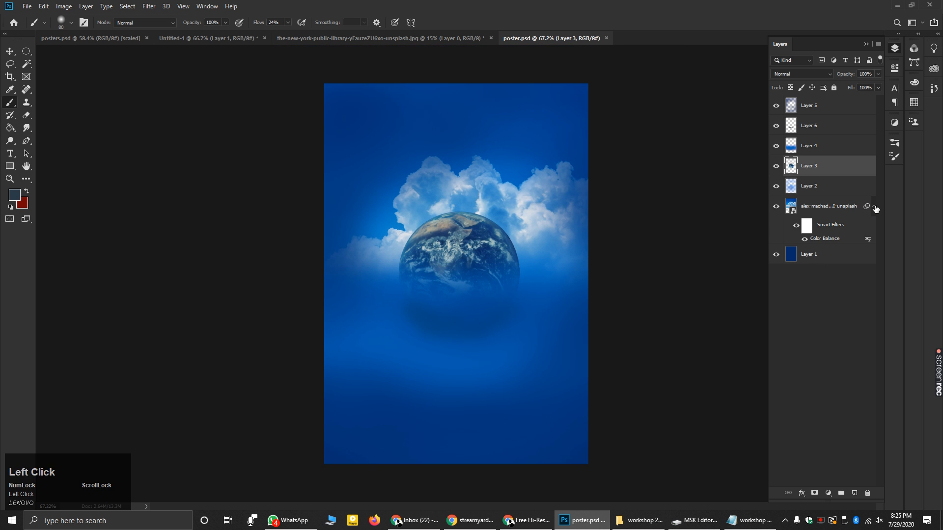
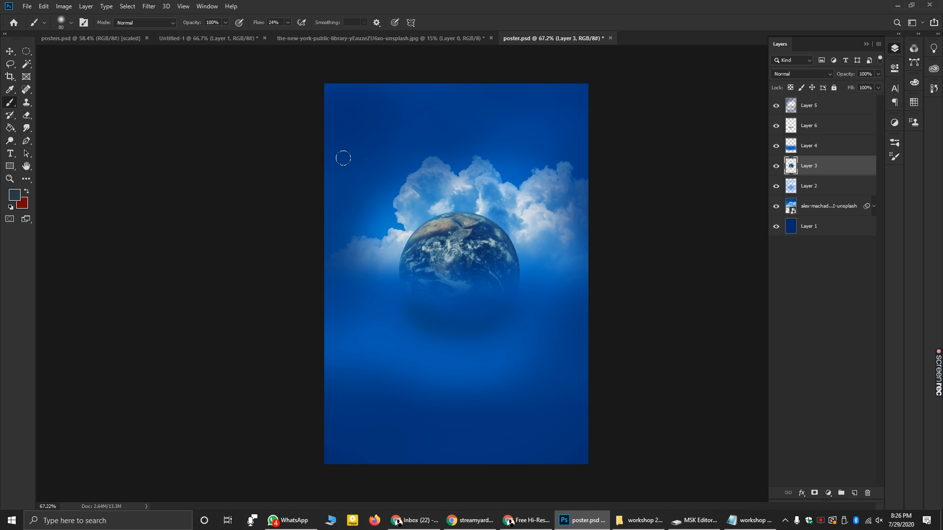
# - Draw a text box in the lower poster, then discard it and delete the empty text layer
pyautogui.press('t')
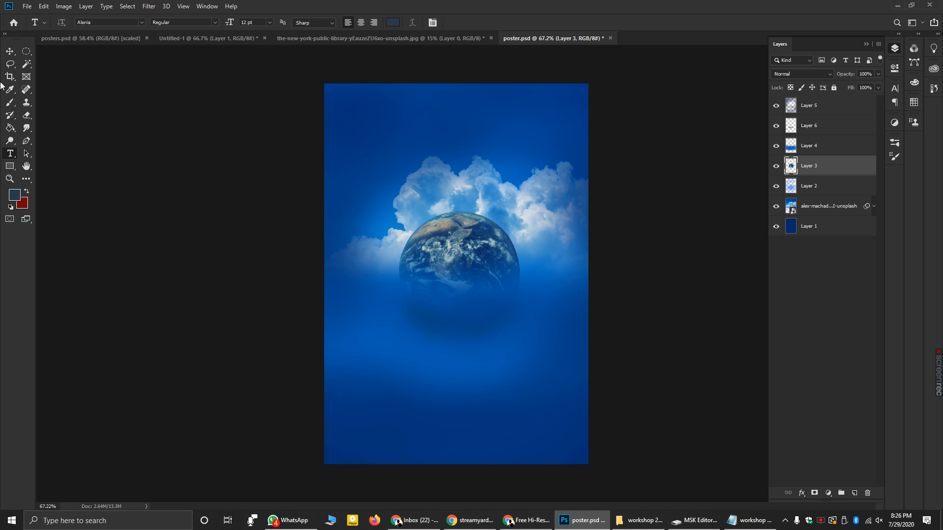
pyautogui.click(9, 51)
pyautogui.click(252, 137)
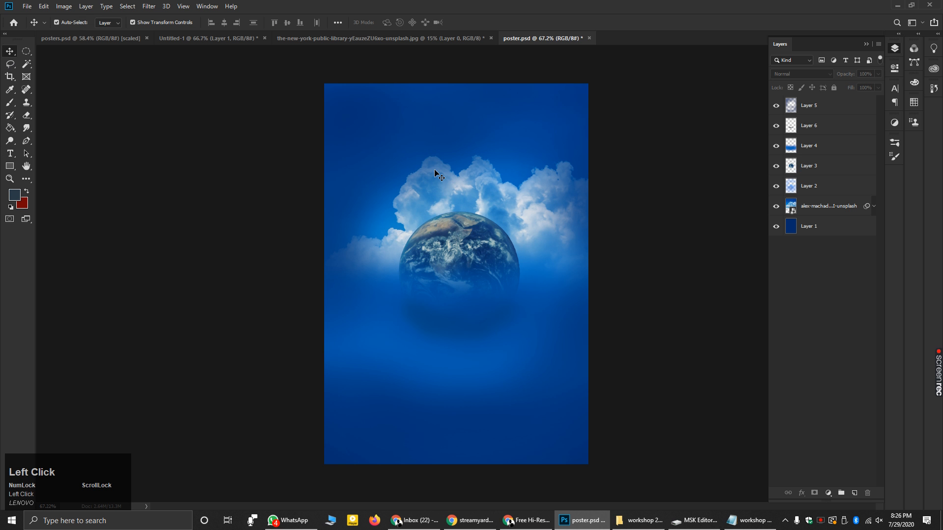
pyautogui.press('t')
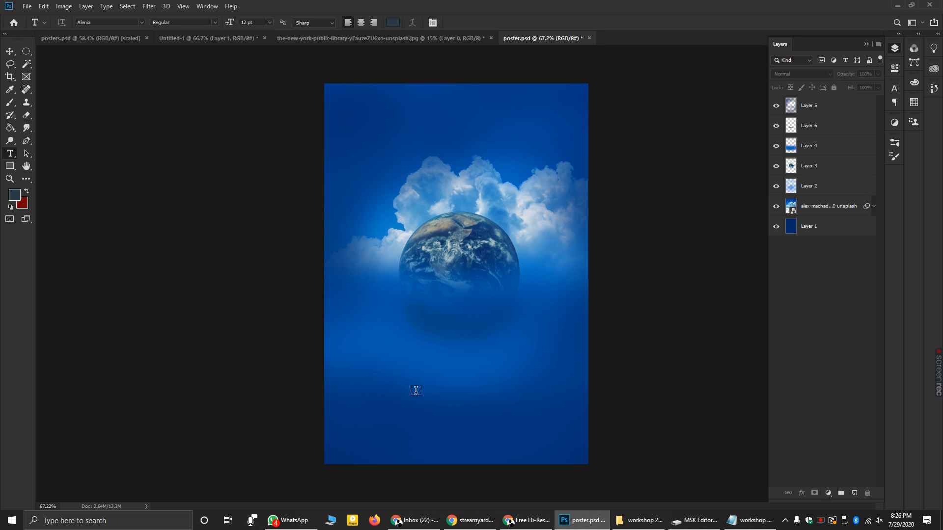
pyautogui.moveTo(349, 375); pyautogui.dragTo(567, 445)
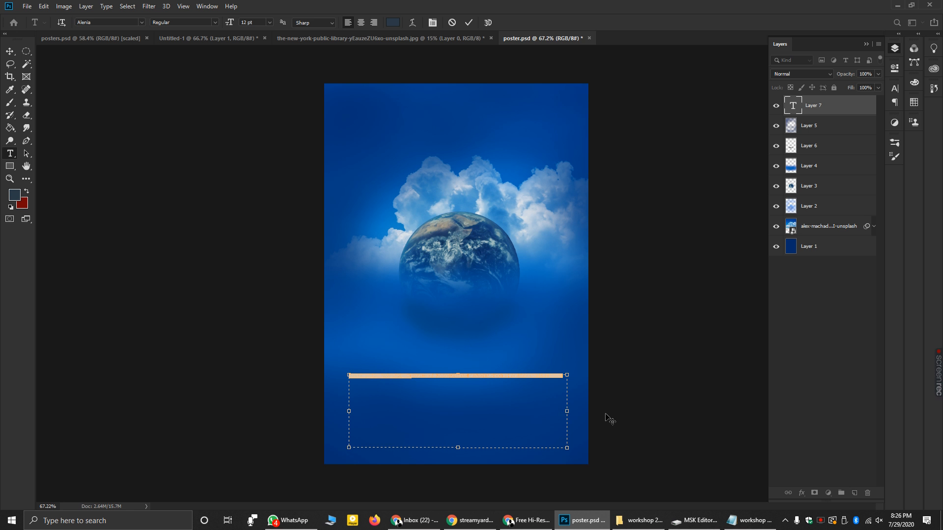
pyautogui.hotkey('ctrl', 'z')
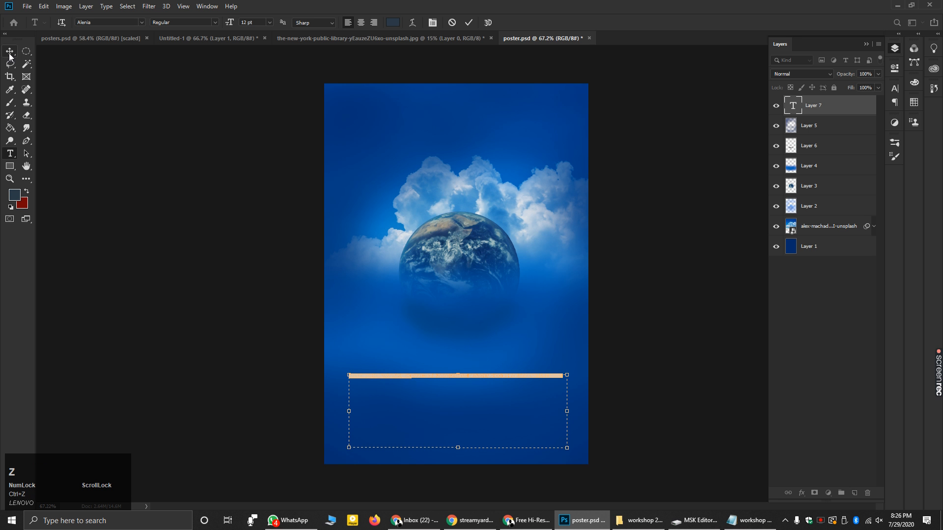
pyautogui.press('Delete')
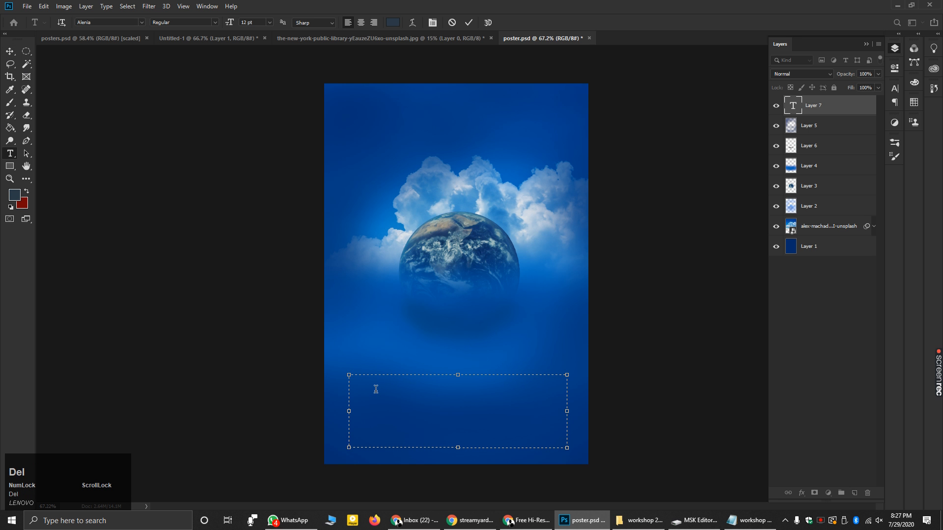
pyautogui.click(10, 51)
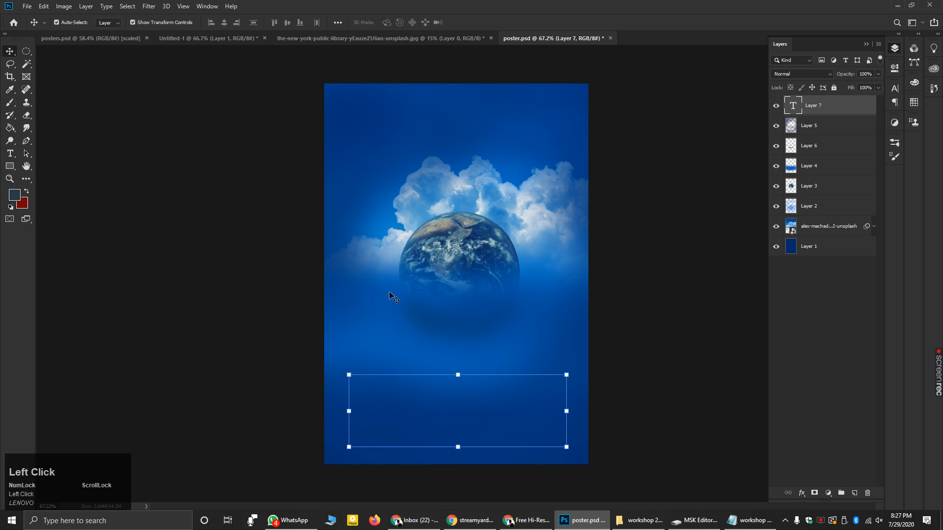
pyautogui.press('Delete')
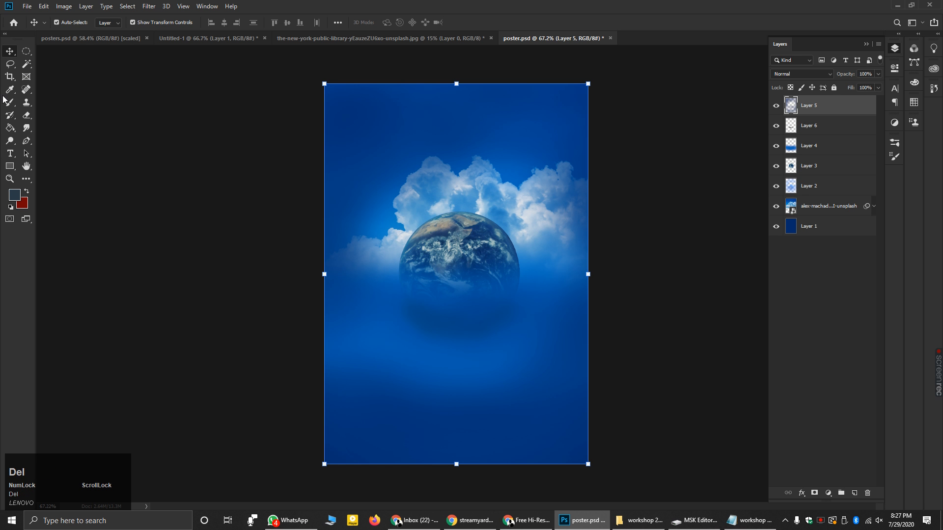
# - Start another text layer in the lower poster, then delete it after stray typing
pyautogui.click(10, 153)
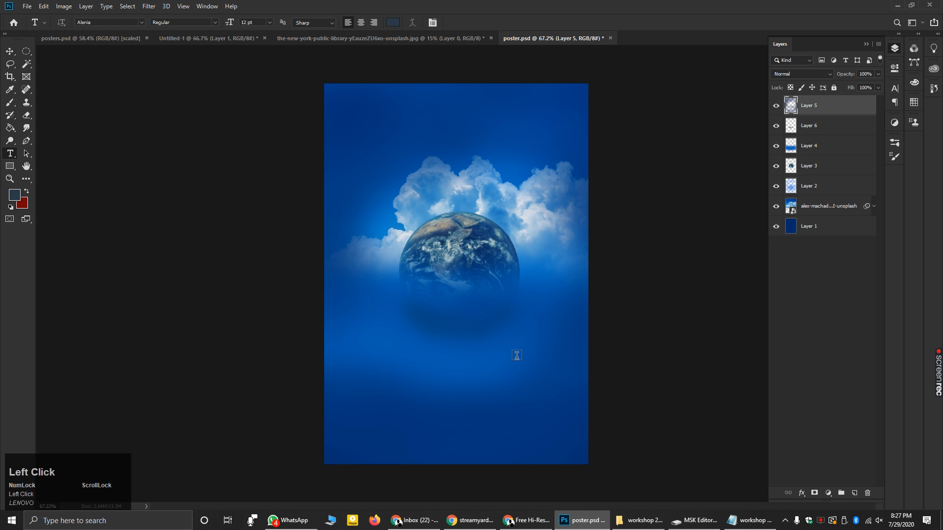
pyautogui.click(392, 390)
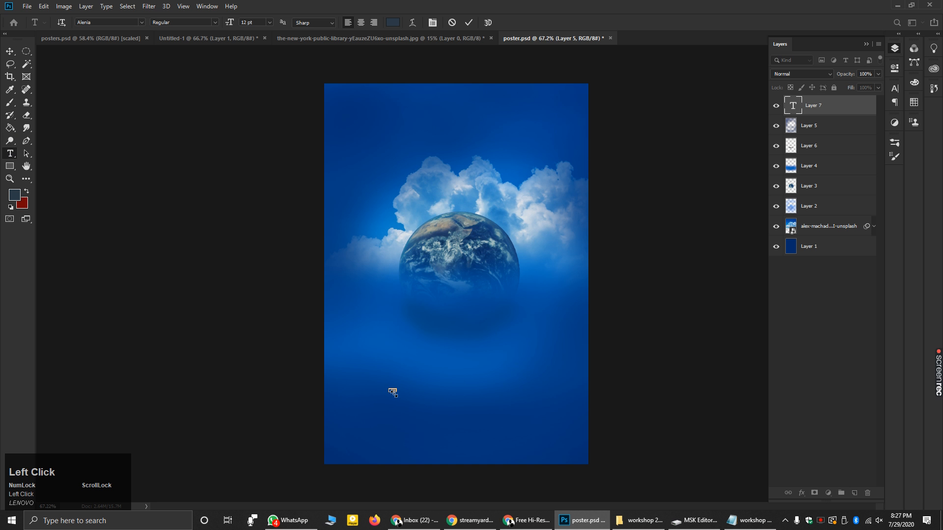
pyautogui.keyDown('alt'); pyautogui.scroll(2, 392, 412); pyautogui.keyUp('alt')
pyautogui.keyDown('alt'); pyautogui.scroll(10, 392, 422); pyautogui.keyUp('alt')
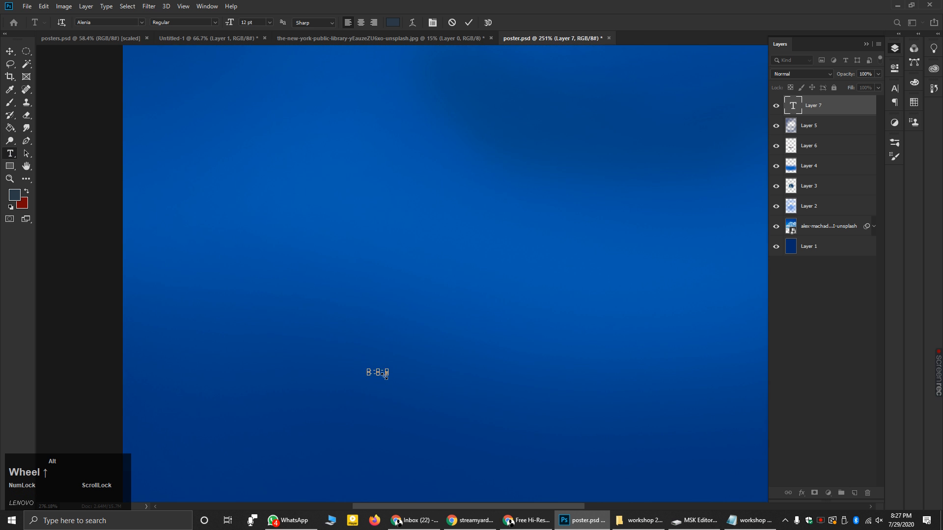
pyautogui.keyDown('alt'); pyautogui.scroll(3, 380, 366); pyautogui.keyUp('alt')
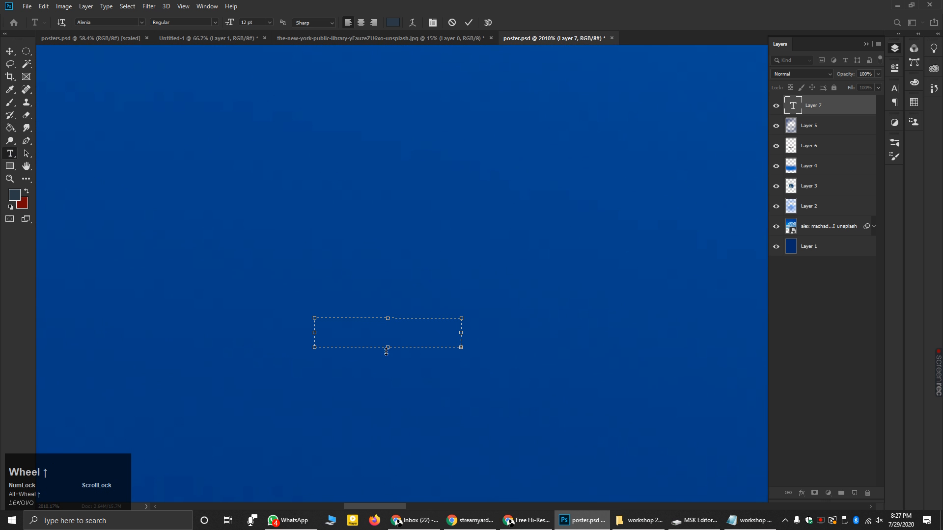
pyautogui.click(403, 332)
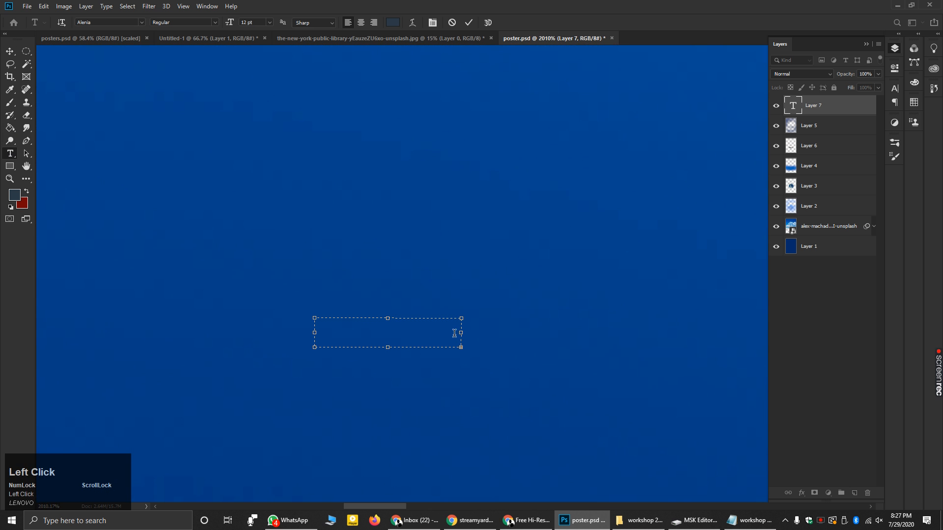
pyautogui.write('sadfsfasdf')
pyautogui.press('ctrl')
pyautogui.press('Delete')
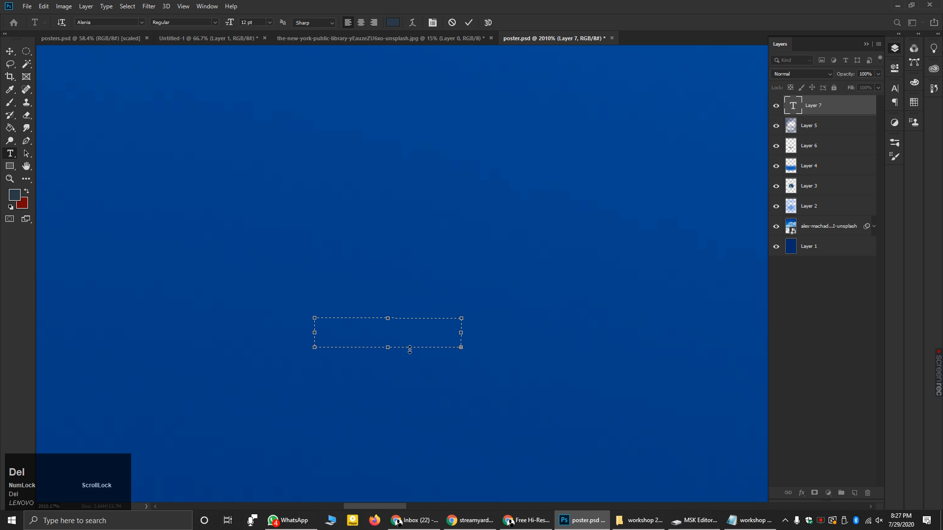
pyautogui.click(9, 52)
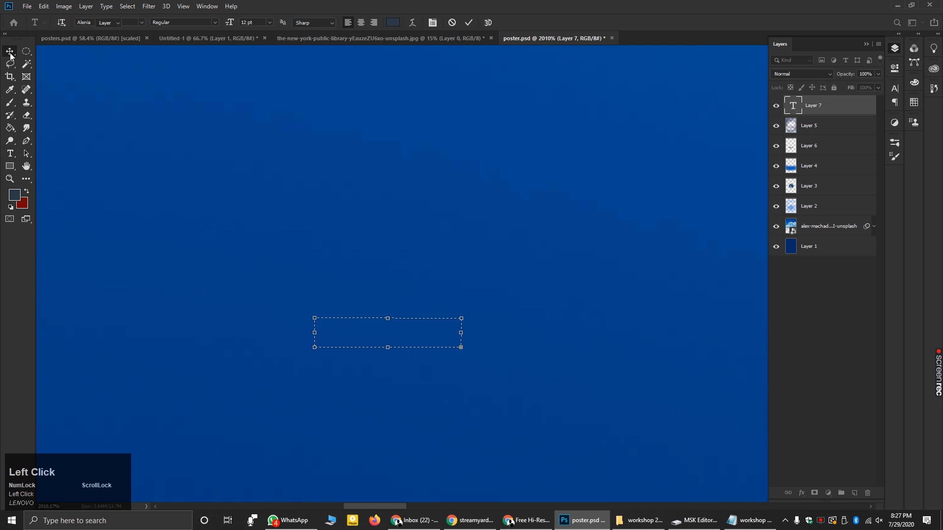
pyautogui.press('Delete')
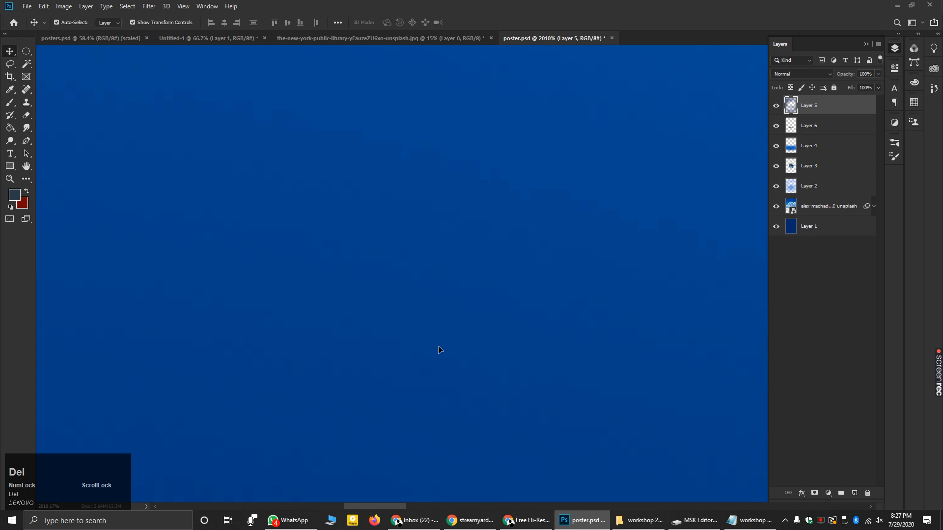
# - Type THE EARTH NEEDS LOVE in capitals as a new text layer and commit it
pyautogui.click(10, 154)
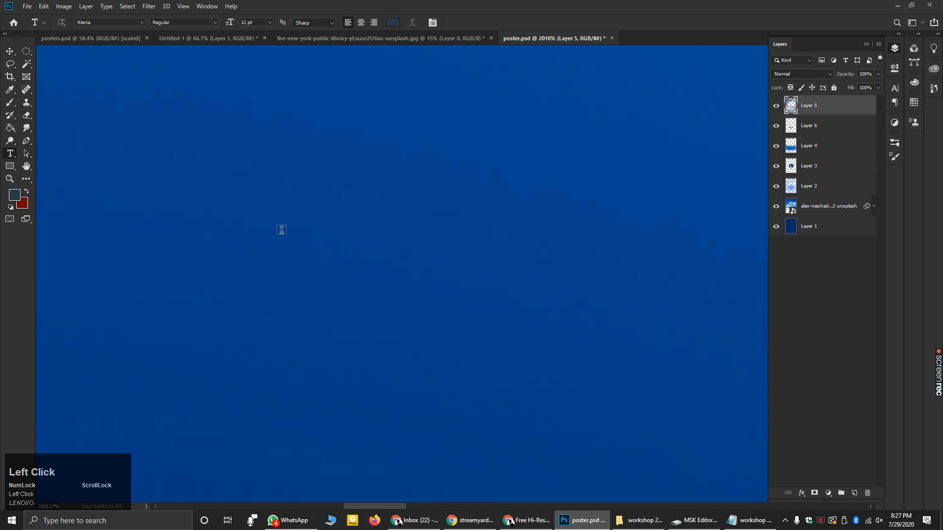
pyautogui.click(292, 234)
pyautogui.scroll(-3, 277, 281)
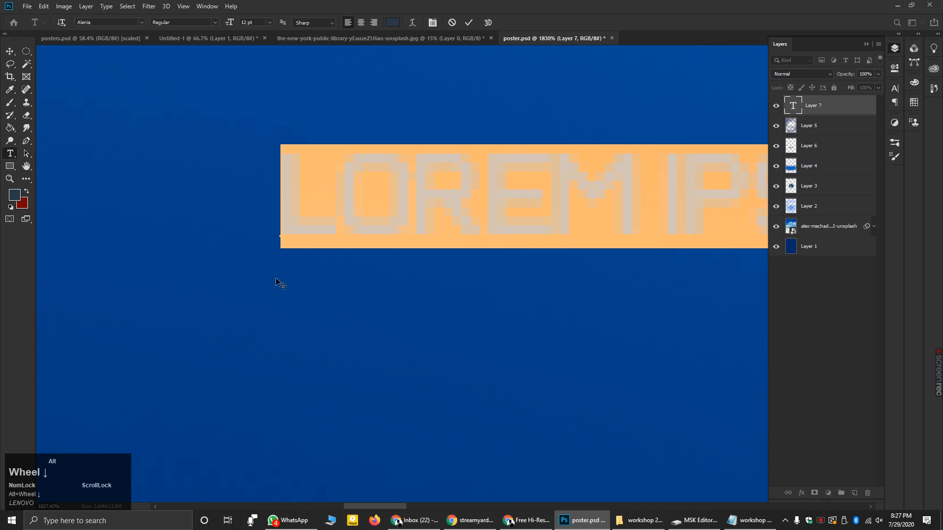
pyautogui.scroll(-1, 277, 281)
pyautogui.scroll(2, 609, 228)
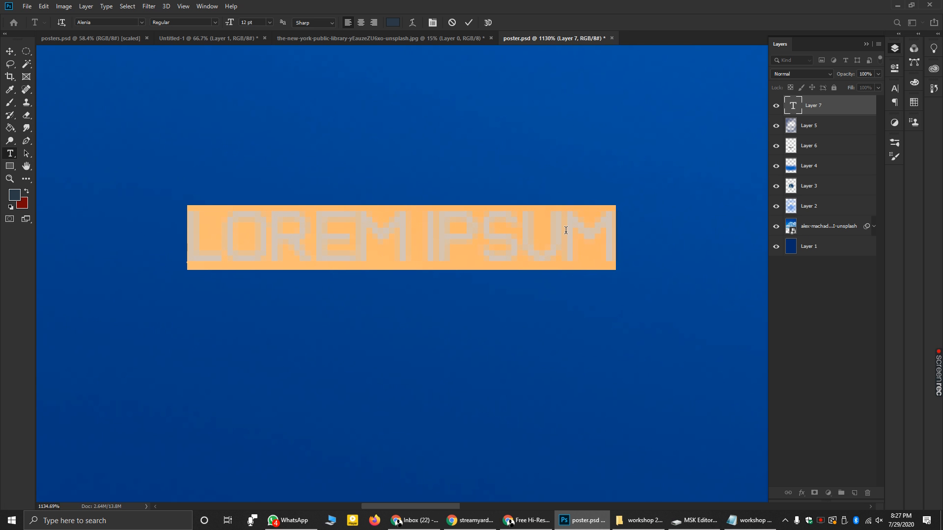
pyautogui.write('THE')
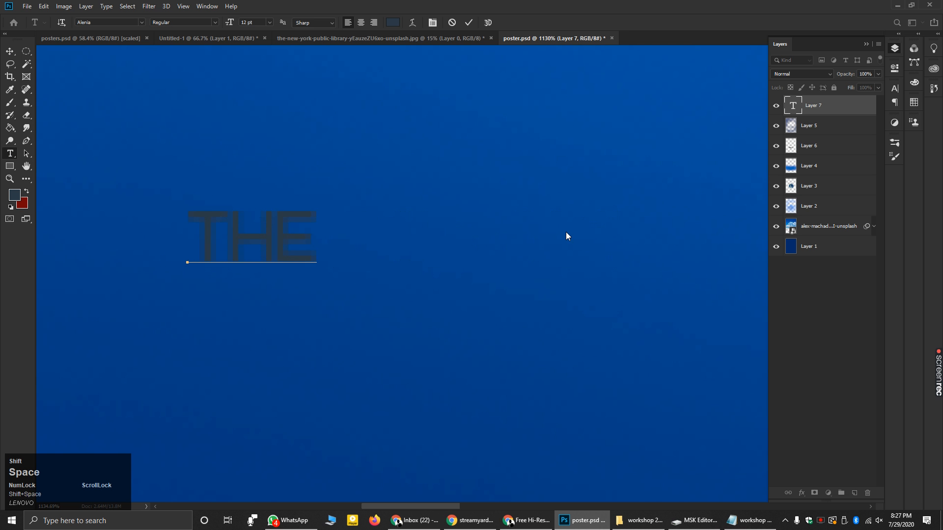
pyautogui.press('capslock')
pyautogui.write('EARTH N')
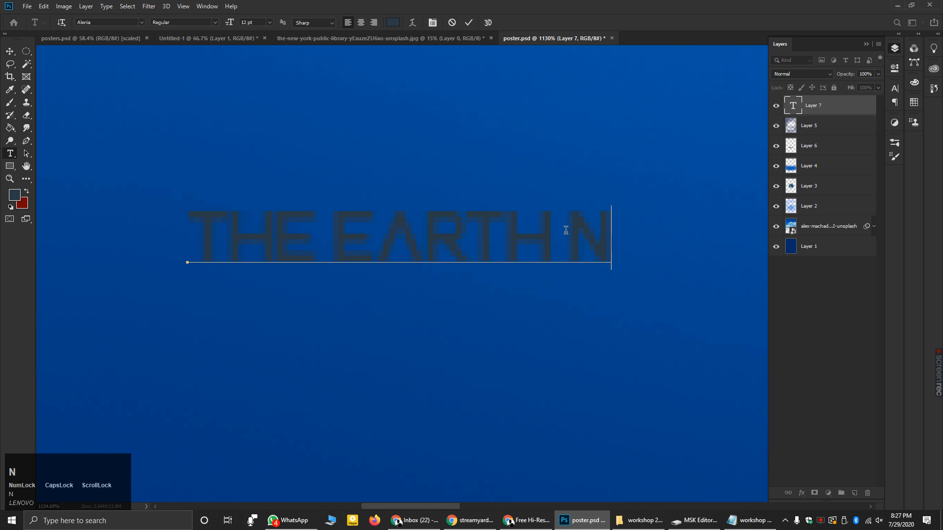
pyautogui.write('EEDS LOVE')
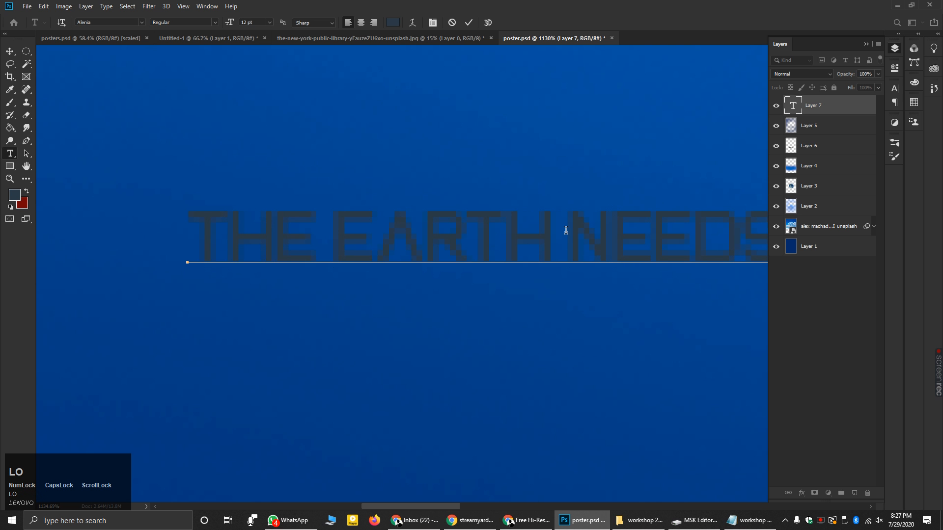
pyautogui.scroll(-6, 507, 230)
pyautogui.scroll(2, 725, 241)
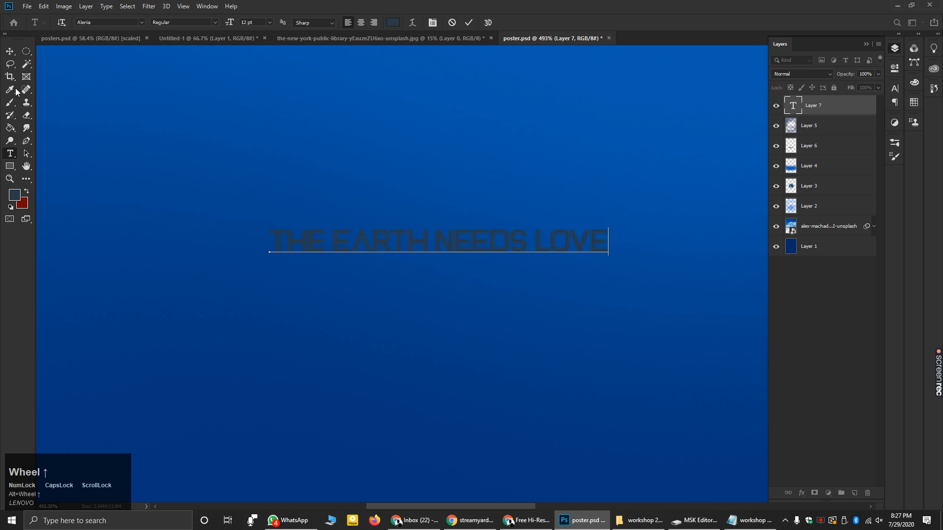
pyautogui.click(9, 55)
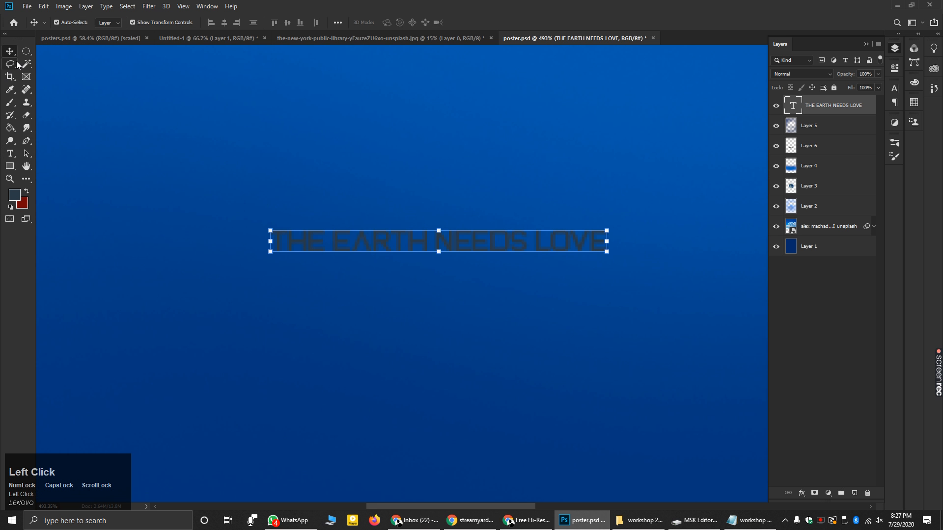
# - Scale the headline up across the lower poster and save poster.psd, applying the transform
pyautogui.scroll(-2, 314, 248)
pyautogui.scroll(-6, 317, 251)
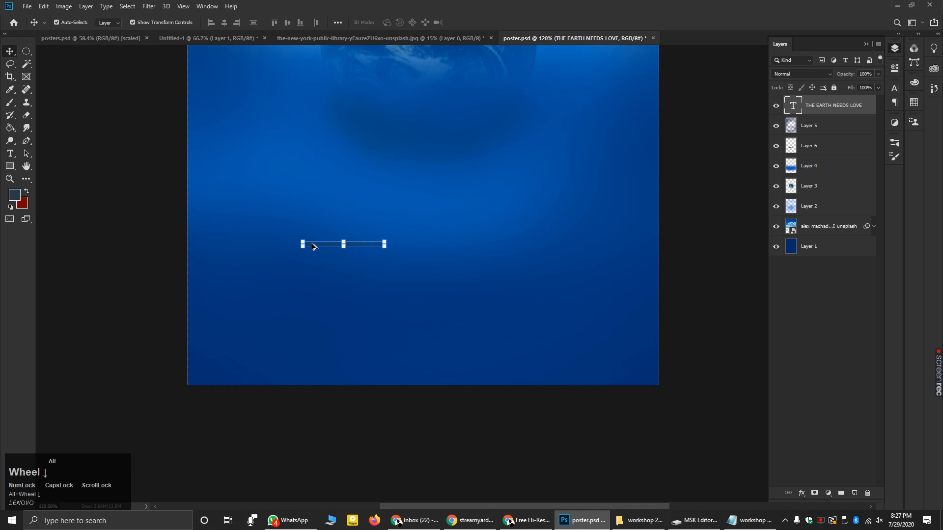
pyautogui.scroll(2, 498, 364)
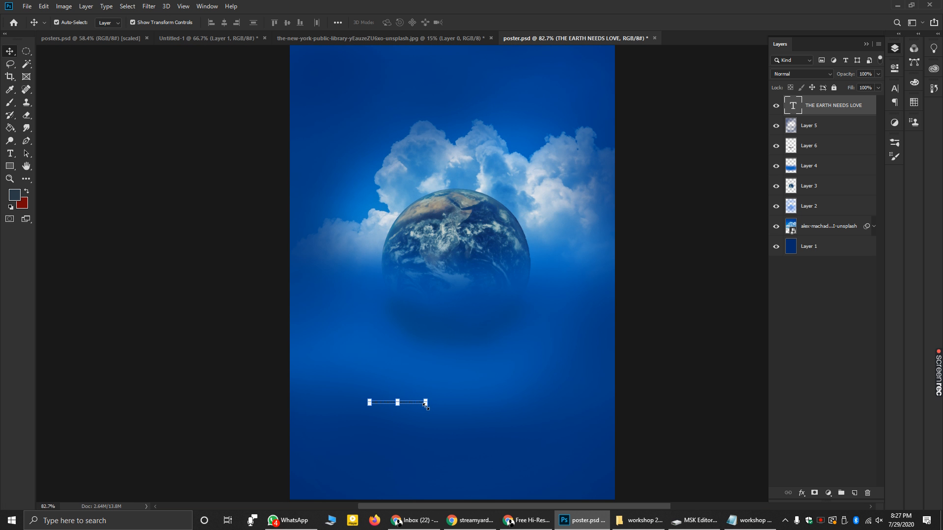
pyautogui.moveTo(426, 405); pyautogui.dragTo(506, 415)
pyautogui.moveTo(364, 415); pyautogui.dragTo(298, 447)
pyautogui.hotkey('ctrl', 's')
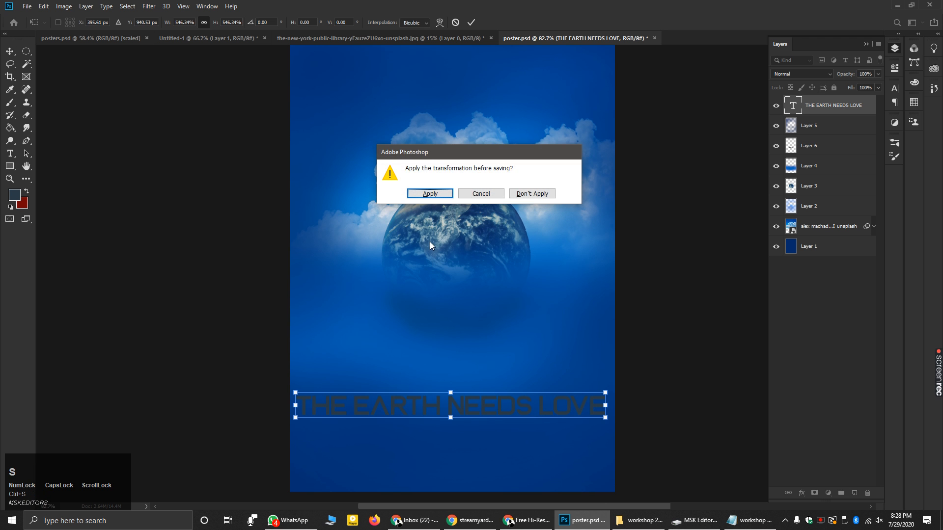
pyautogui.click(432, 194)
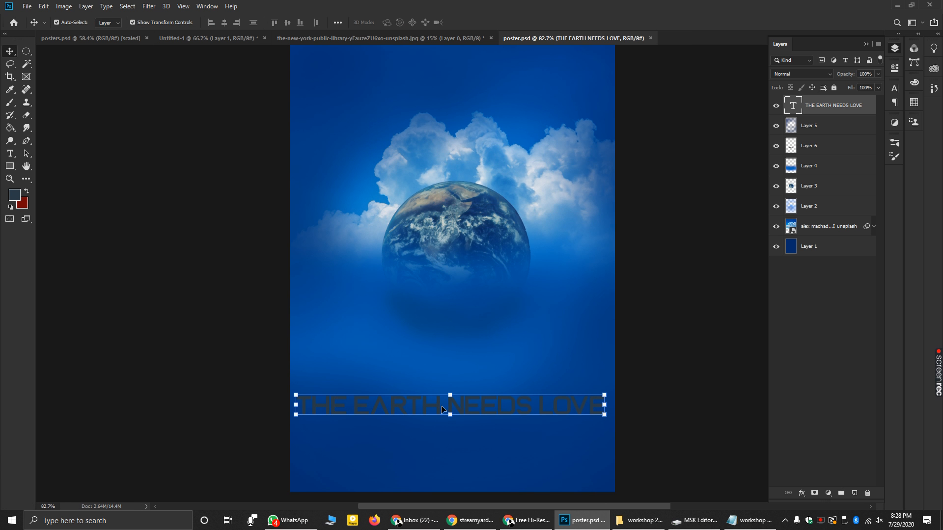
# - Select the whole headline line for text editing
pyautogui.scroll(-2, 442, 407)
pyautogui.scroll(1, 476, 301)
pyautogui.doubleClick(499, 409)
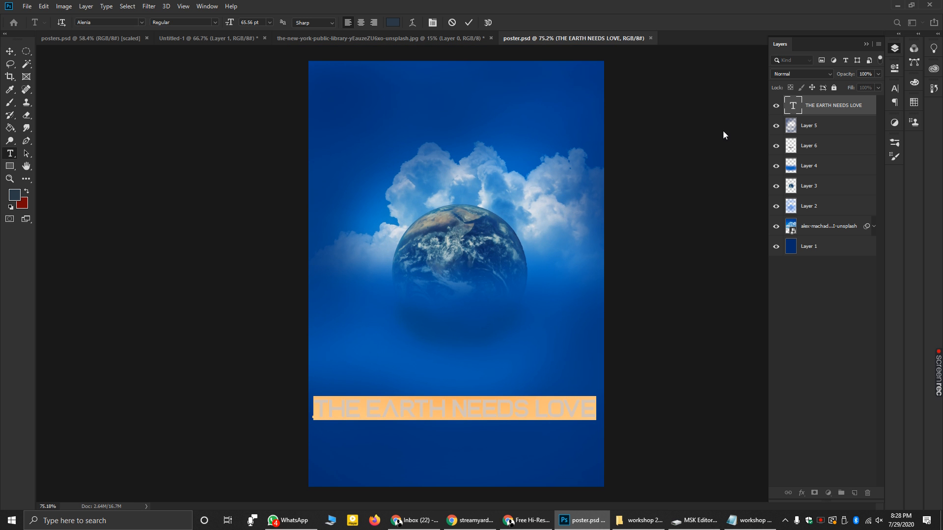
pyautogui.click(866, 44)
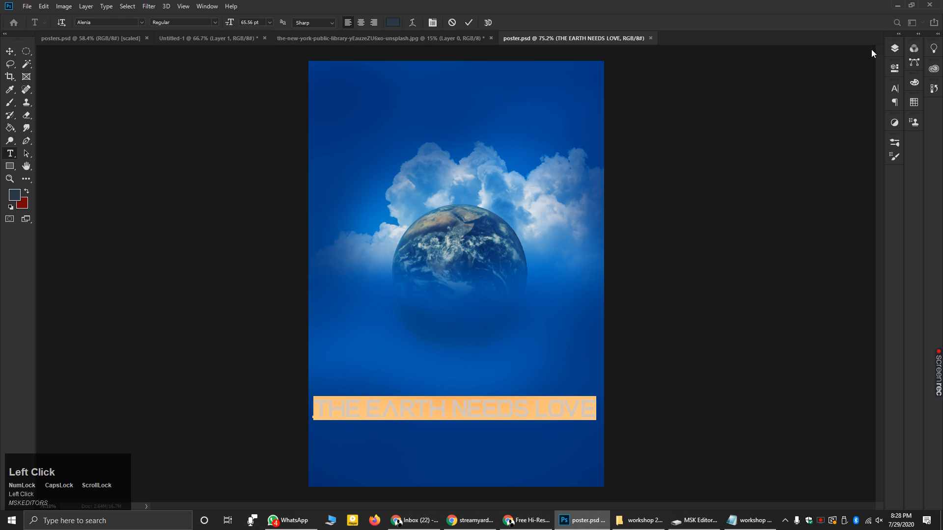
pyautogui.click(894, 90)
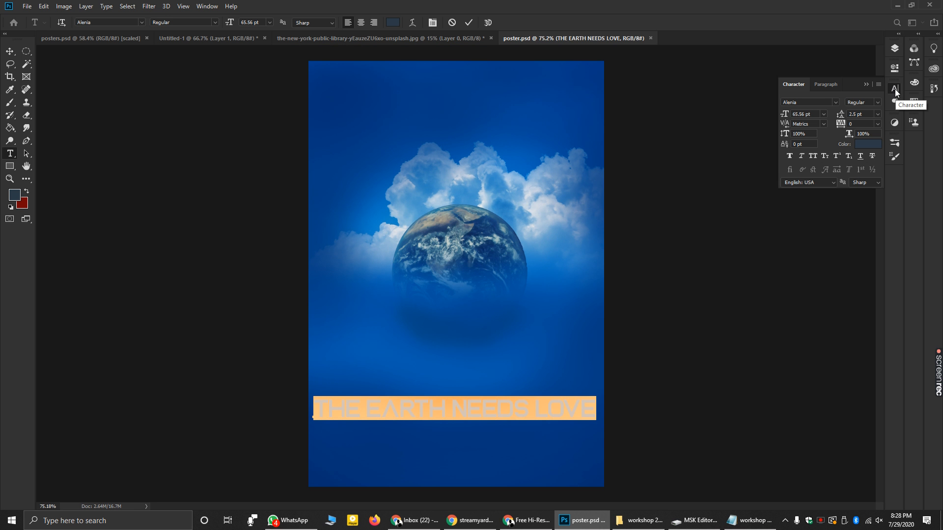
pyautogui.click(208, 6)
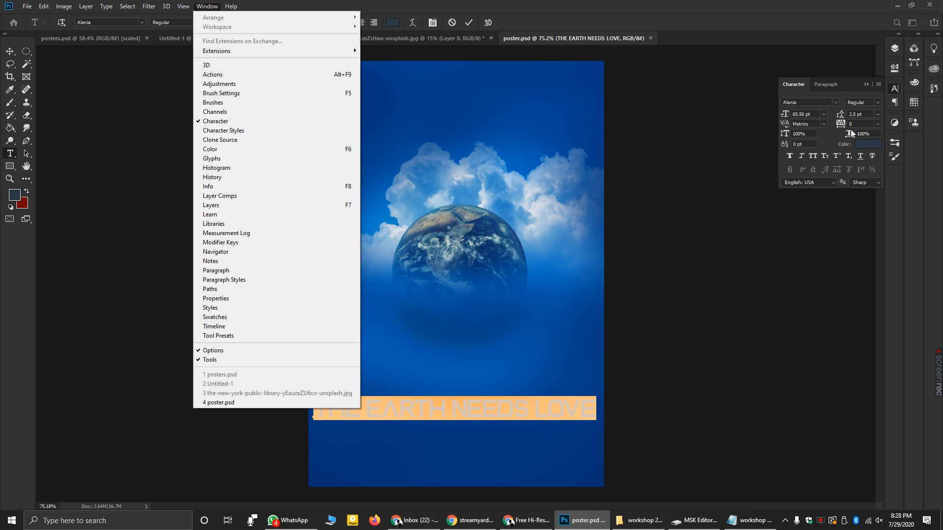
pyautogui.click(206, 6)
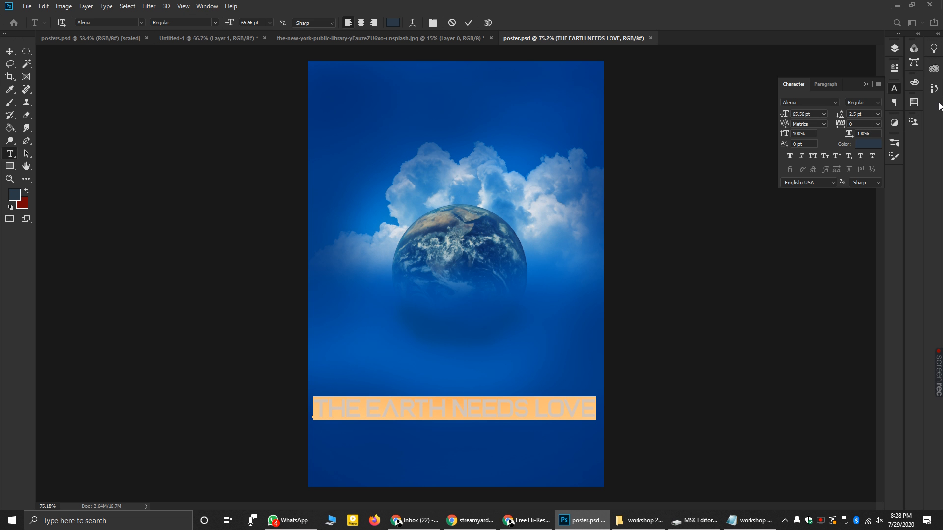
# - After trying green, red, yellow and cyan, colour the headline light blue #7ee2ff and commit
pyautogui.click(861, 145)
pyautogui.click(577, 162)
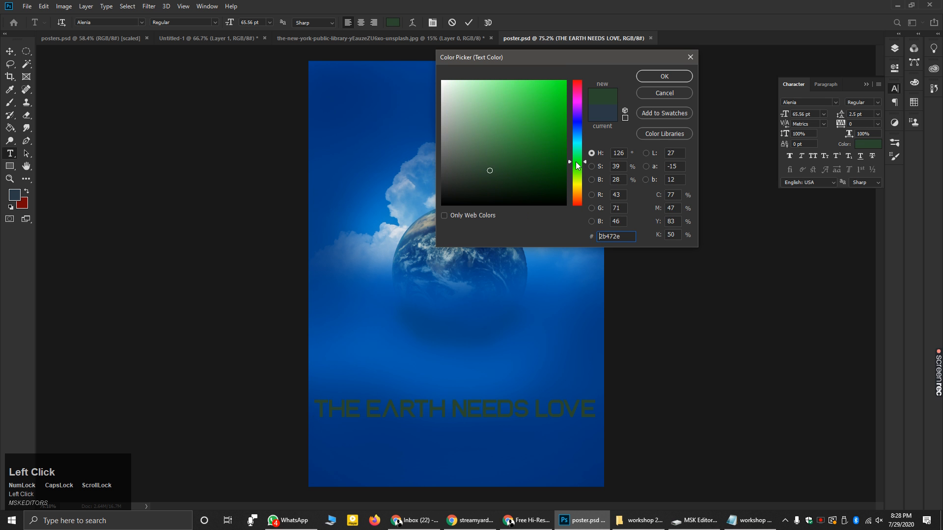
pyautogui.moveTo(547, 152)
pyautogui.mouseDown()
pyautogui.moveTo(566, 145)
pyautogui.moveTo(566, 80)
pyautogui.mouseUp()
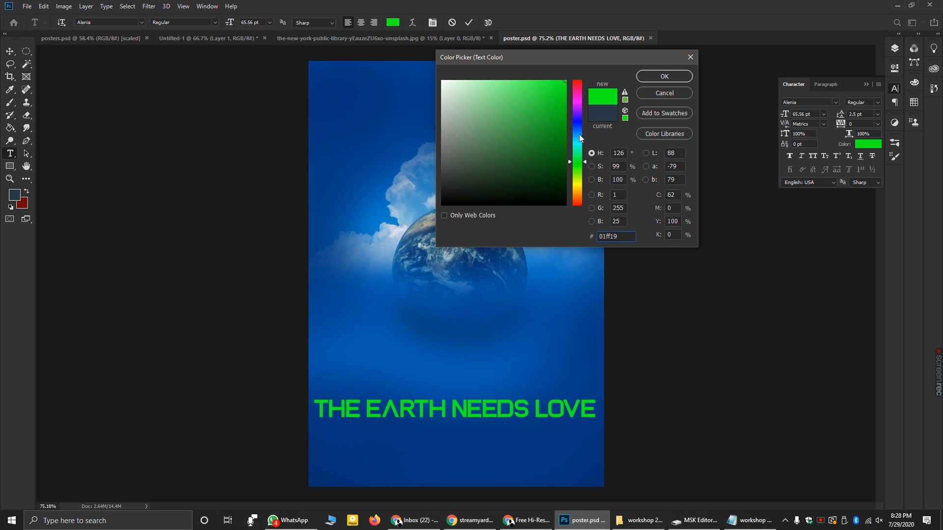
pyautogui.click(581, 79)
pyautogui.moveTo(580, 79); pyautogui.dragTo(619, 67)
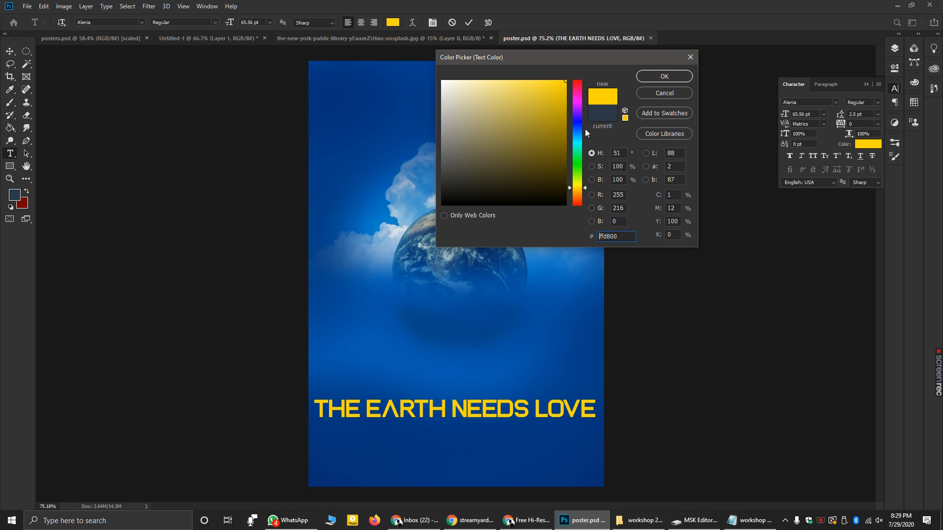
pyautogui.moveTo(578, 136); pyautogui.dragTo(584, 139)
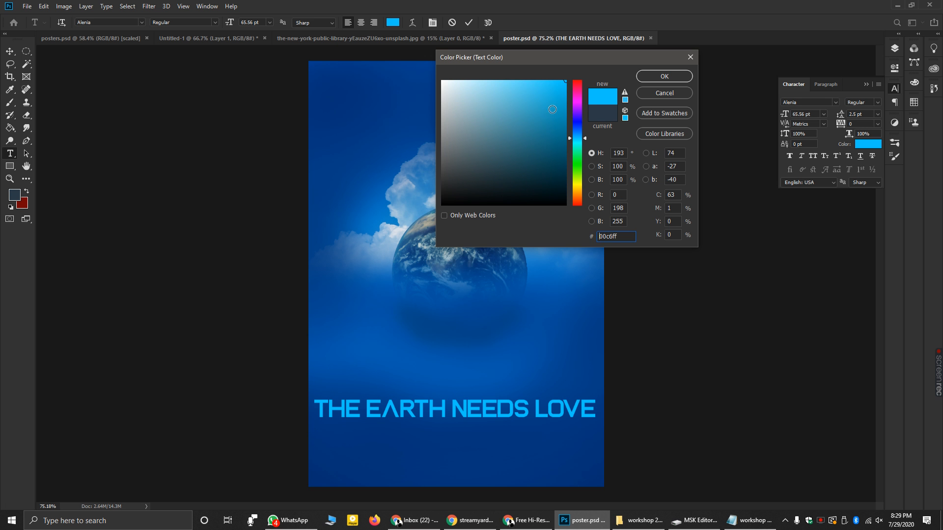
pyautogui.click(532, 97)
pyautogui.moveTo(535, 98); pyautogui.dragTo(511, 78)
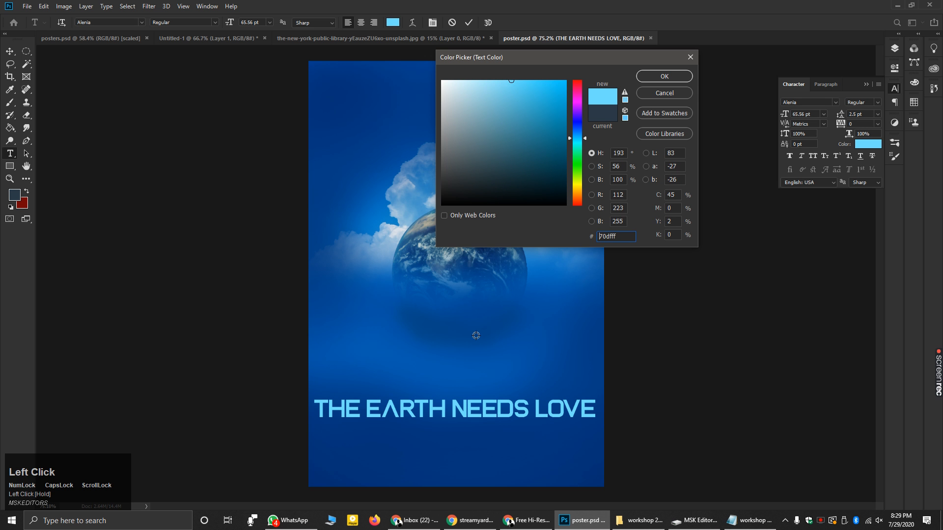
pyautogui.moveTo(507, 80); pyautogui.dragTo(505, 80)
pyautogui.click(673, 78)
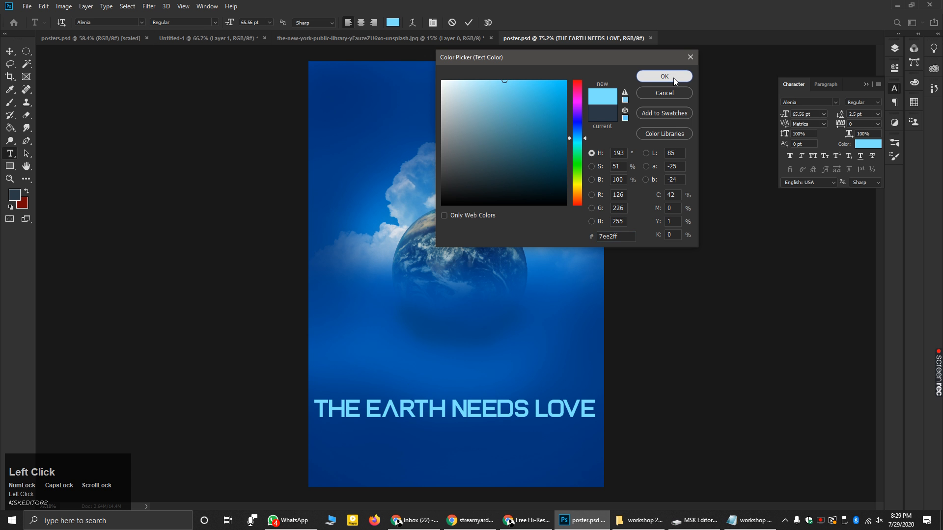
pyautogui.click(9, 51)
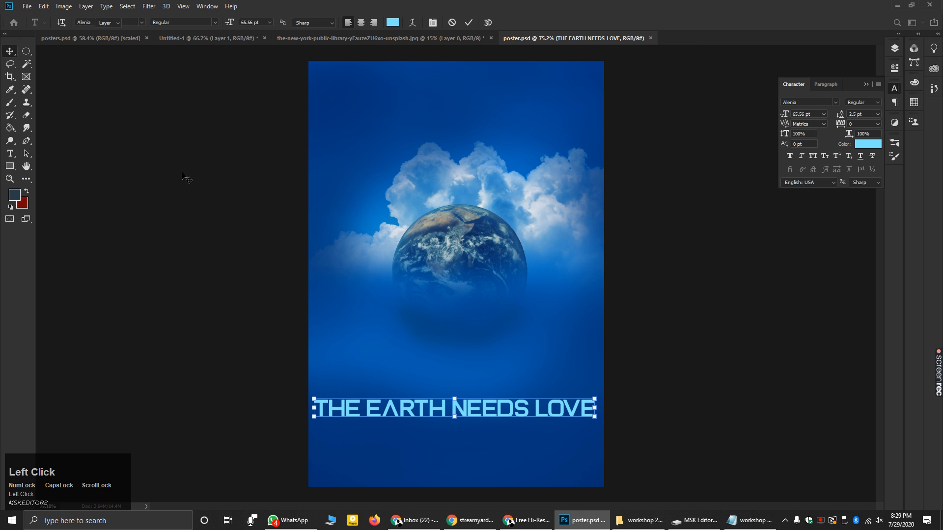
pyautogui.keyDown('alt'); pyautogui.scroll(-1, 449, 308); pyautogui.keyUp('alt')
pyautogui.keyDown('alt'); pyautogui.scroll(1, 597, 426); pyautogui.keyUp('alt')
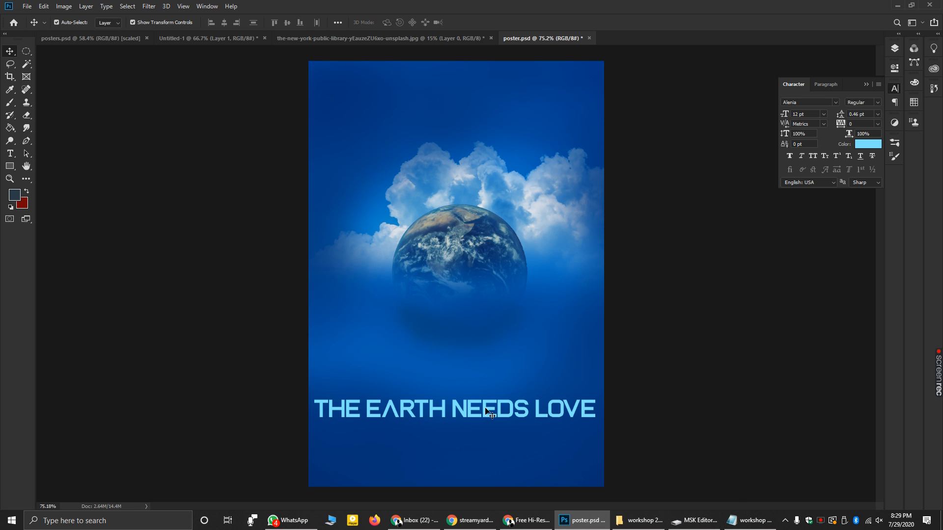
pyautogui.keyDown('alt'); pyautogui.scroll(1, 485, 435); pyautogui.keyUp('alt')
pyautogui.keyDown('alt'); pyautogui.scroll(2, 484, 435); pyautogui.keyUp('alt')
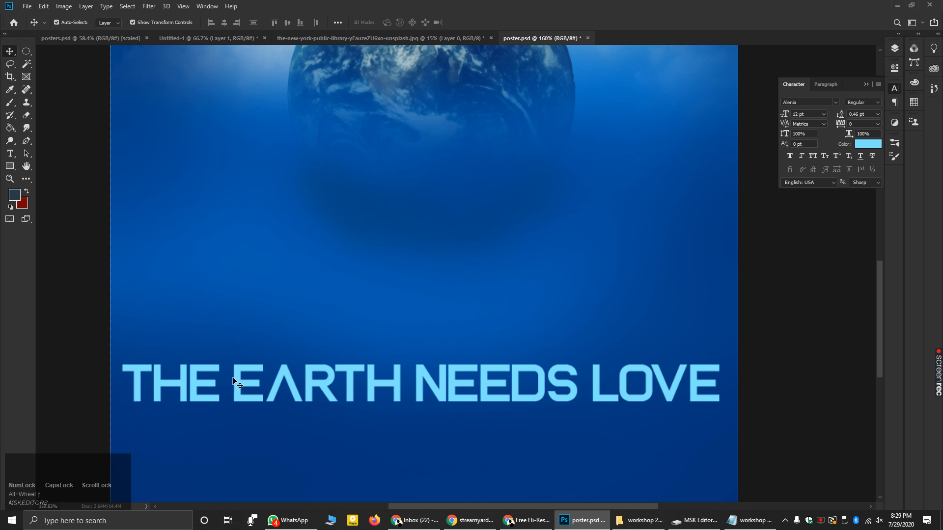
pyautogui.click(444, 389)
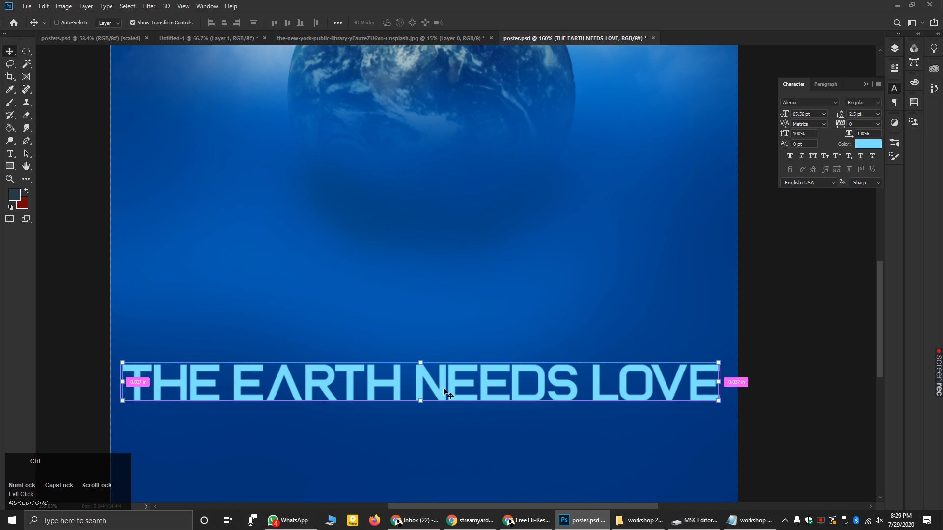
pyautogui.hotkey('ctrl', 'c')
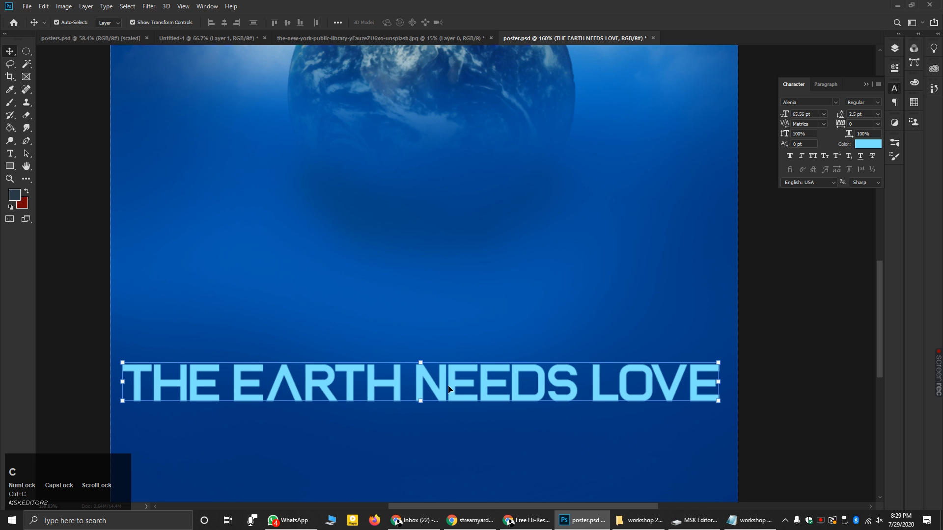
pyautogui.hotkey('ctrl', 'v')
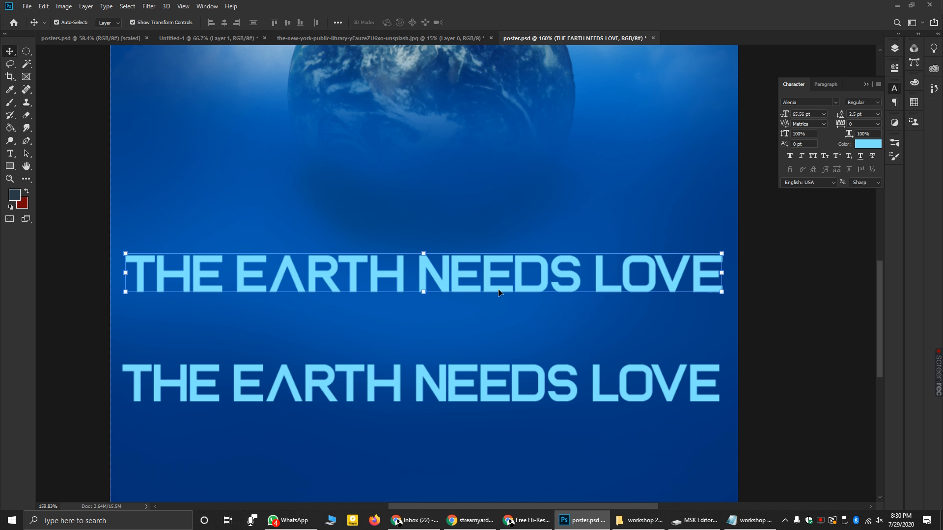
pyautogui.hotkey('ctrl', 'z')
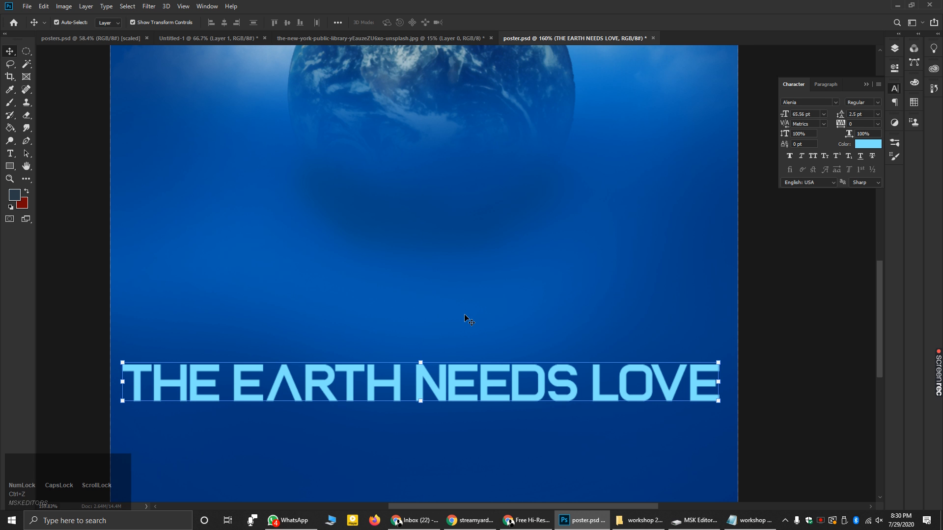
pyautogui.click(421, 372)
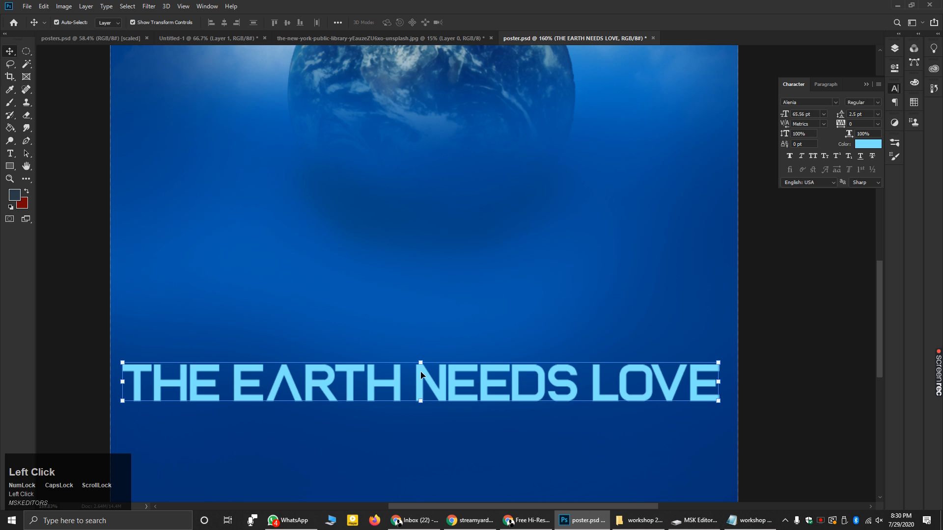
pyautogui.press('alt')
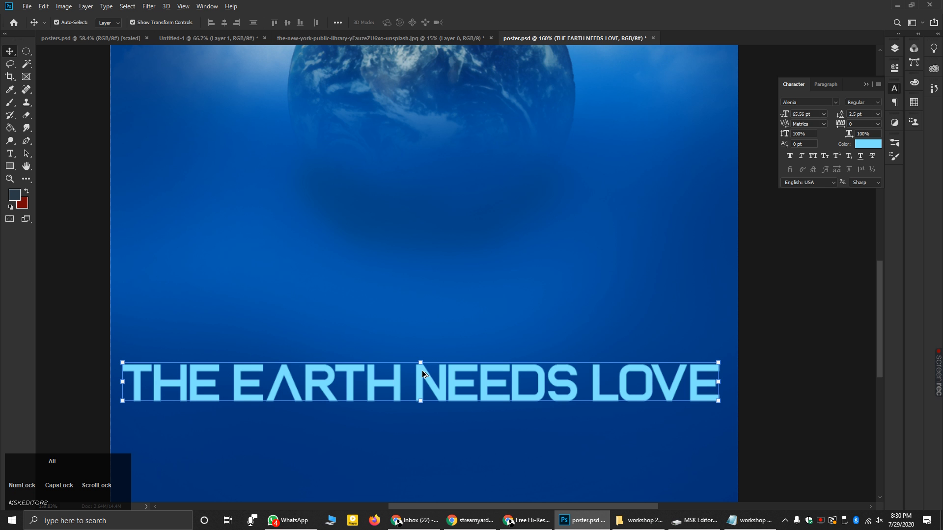
pyautogui.keyDown('alt'); pyautogui.moveTo(422, 374); pyautogui.dragTo(417, 310); pyautogui.keyUp('alt')
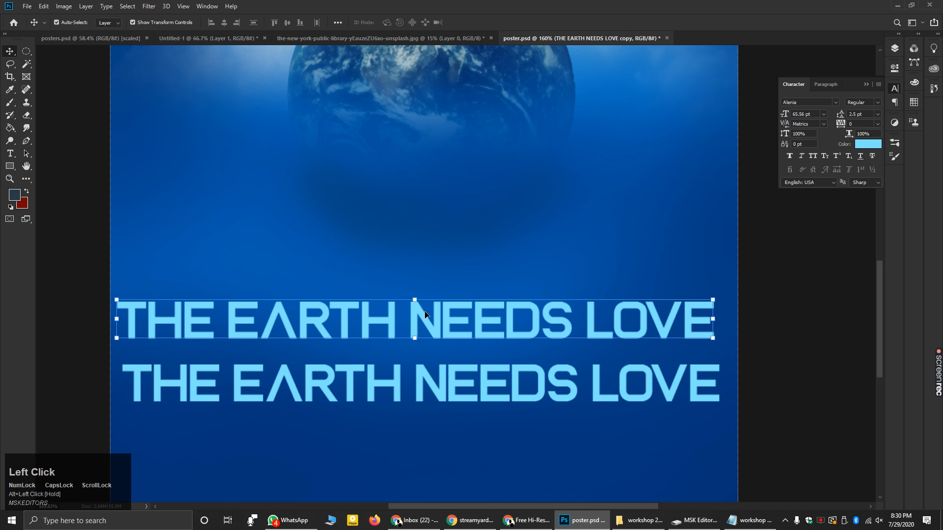
pyautogui.press('ctrl')
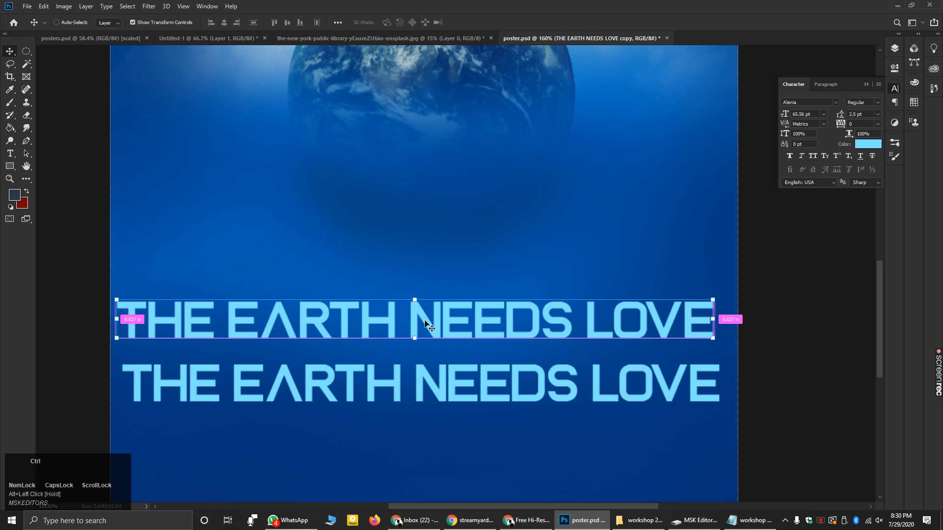
pyautogui.hotkey('ctrl', 'z')
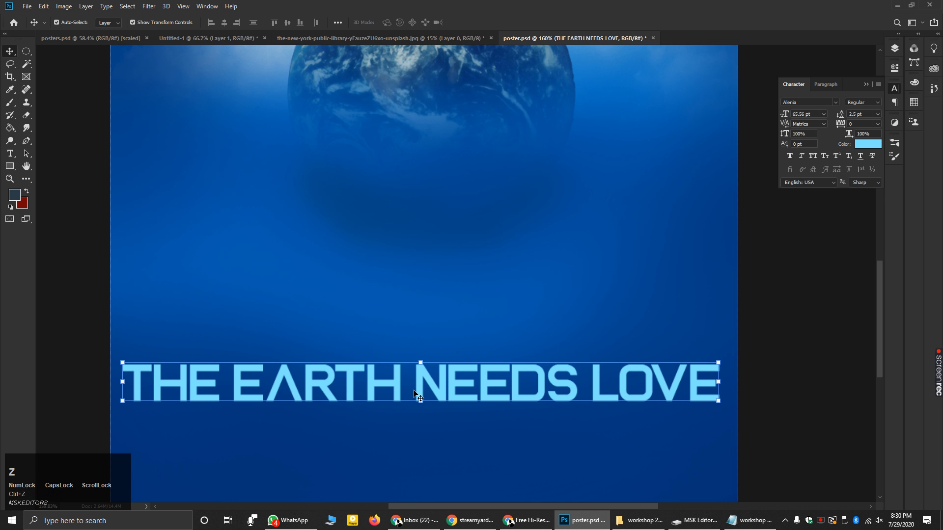
pyautogui.keyDown('alt'); pyautogui.scroll(-5, 375, 347); pyautogui.keyUp('alt')
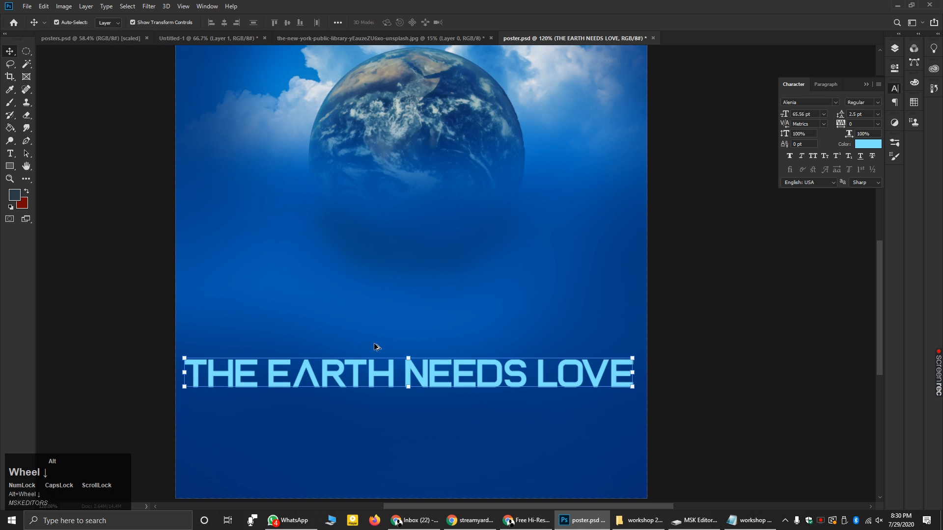
pyautogui.keyDown('alt'); pyautogui.scroll(-1, 488, 423); pyautogui.keyUp('alt')
pyautogui.keyDown('alt'); pyautogui.scroll(2, 499, 423); pyautogui.keyUp('alt')
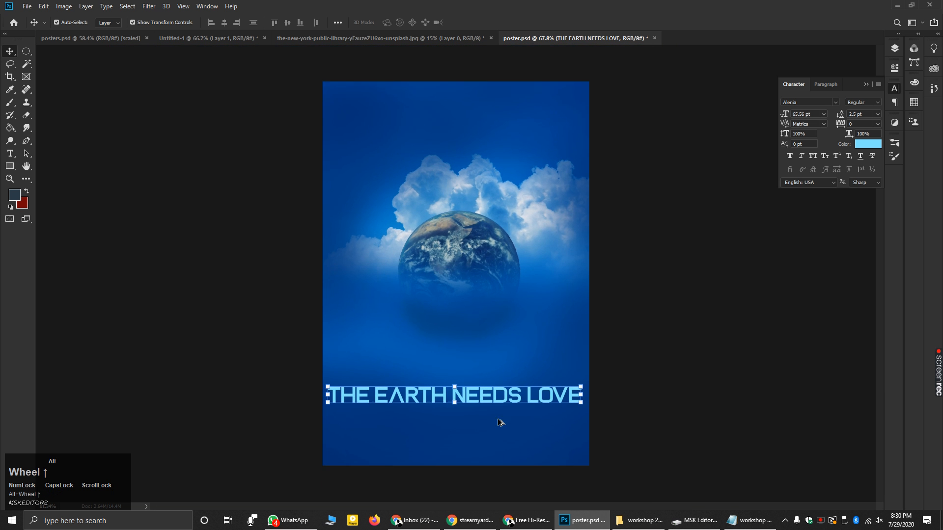
pyautogui.keyDown('alt'); pyautogui.scroll(4, 535, 434); pyautogui.keyUp('alt')
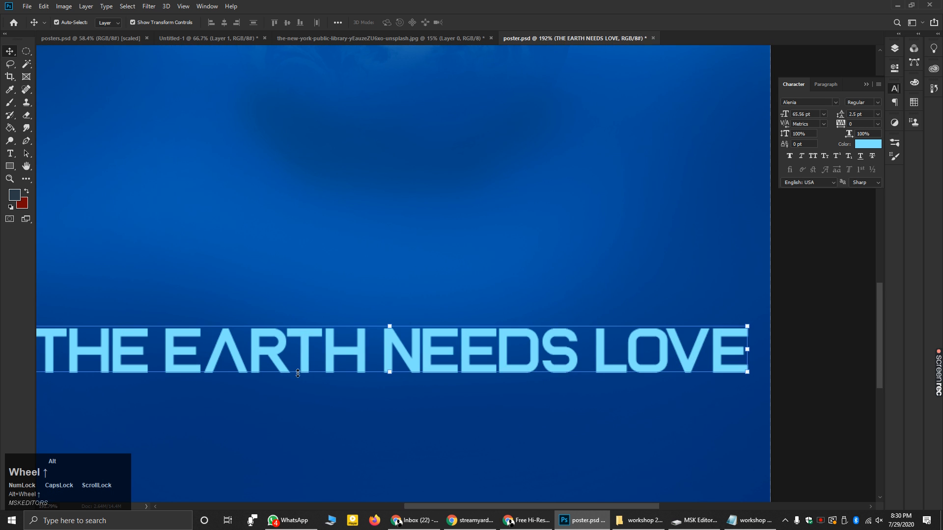
pyautogui.keyDown('alt'); pyautogui.scroll(4, 344, 375); pyautogui.keyUp('alt')
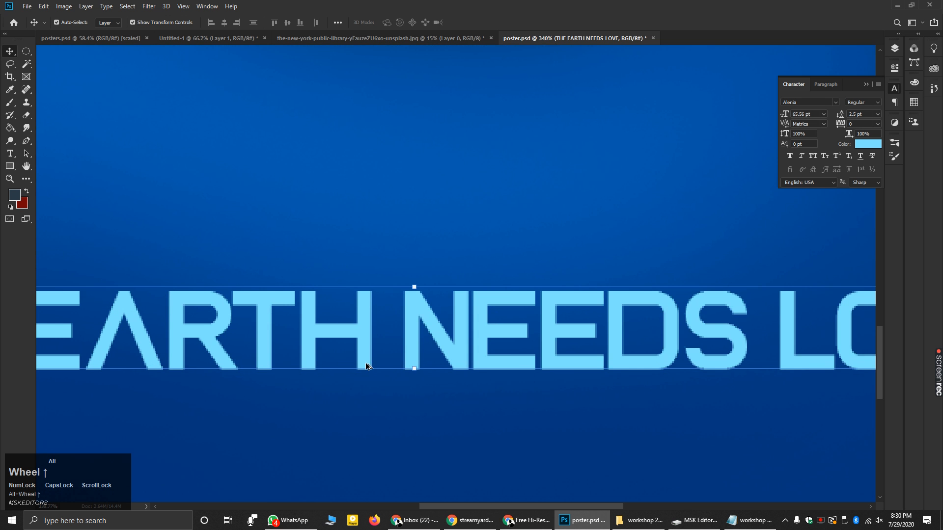
pyautogui.press('alt')
# - Alt-drag a copy of the headline slightly lower and place it beneath the original layer
pyautogui.moveTo(368, 334); pyautogui.dragTo(374, 338)
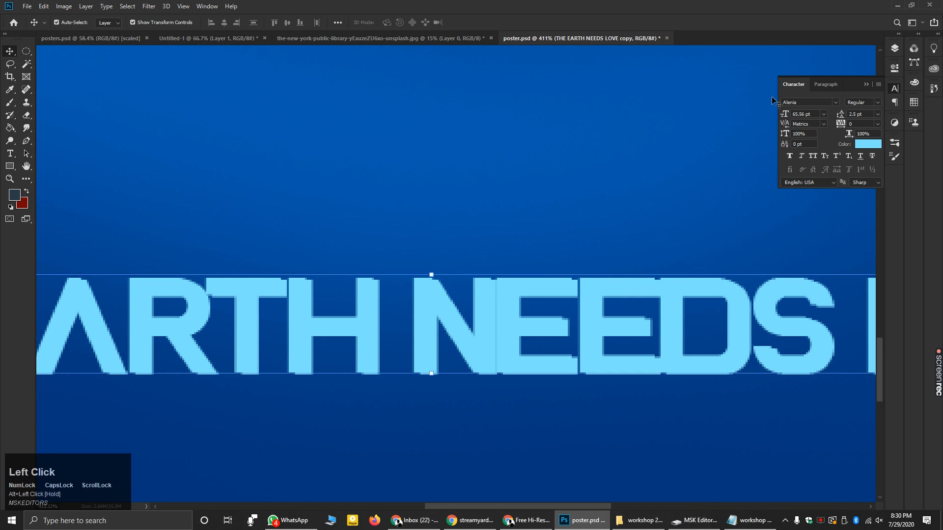
pyautogui.click(895, 49)
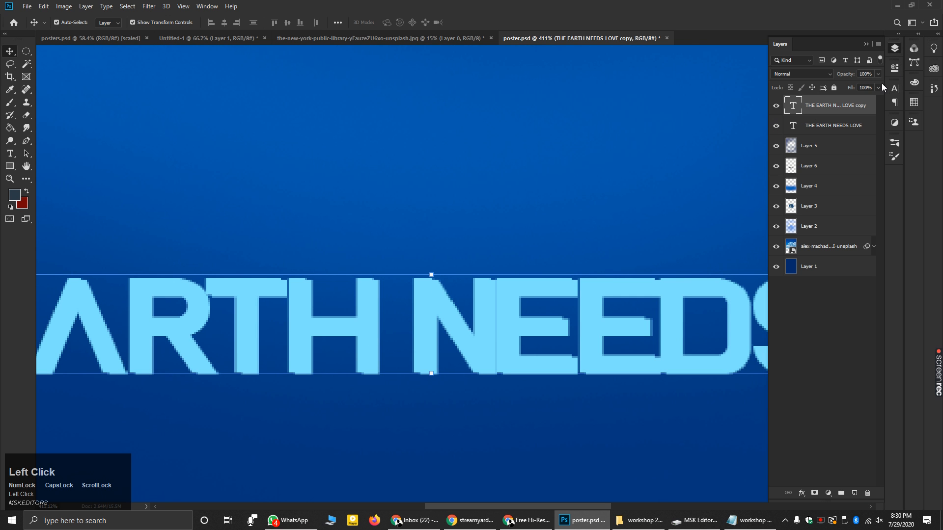
pyautogui.moveTo(824, 106); pyautogui.dragTo(824, 130)
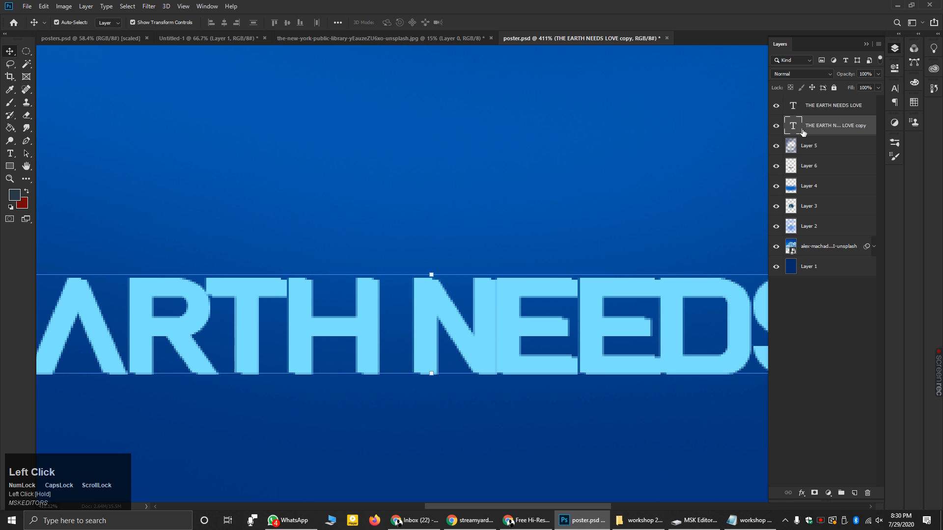
pyautogui.click(870, 46)
# - Set the copy's text colour to black and return to the Move tool
pyautogui.click(893, 90)
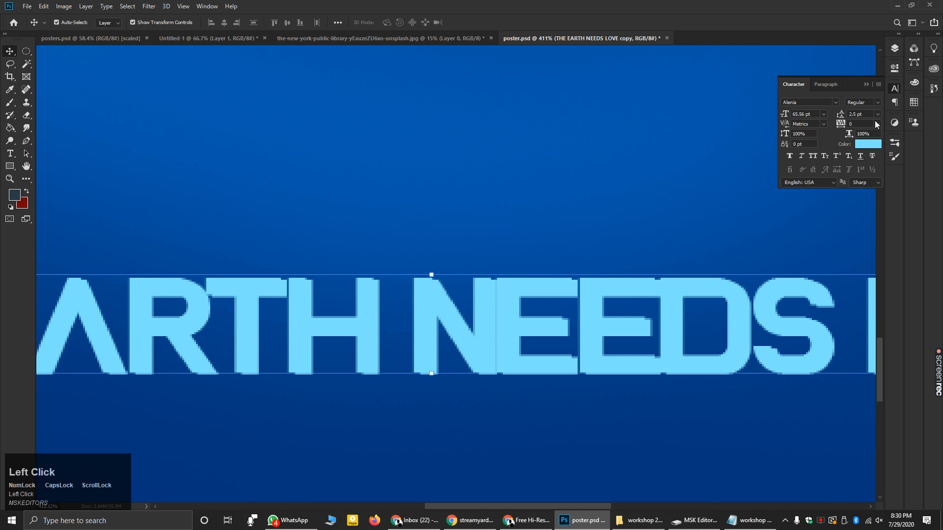
pyautogui.click(867, 143)
pyautogui.click(605, 145)
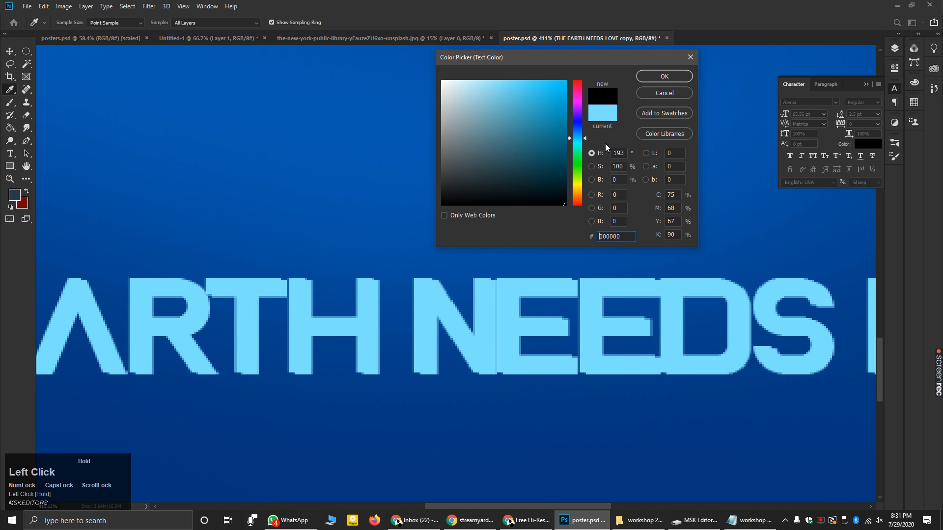
pyautogui.click(664, 76)
pyautogui.press('v')
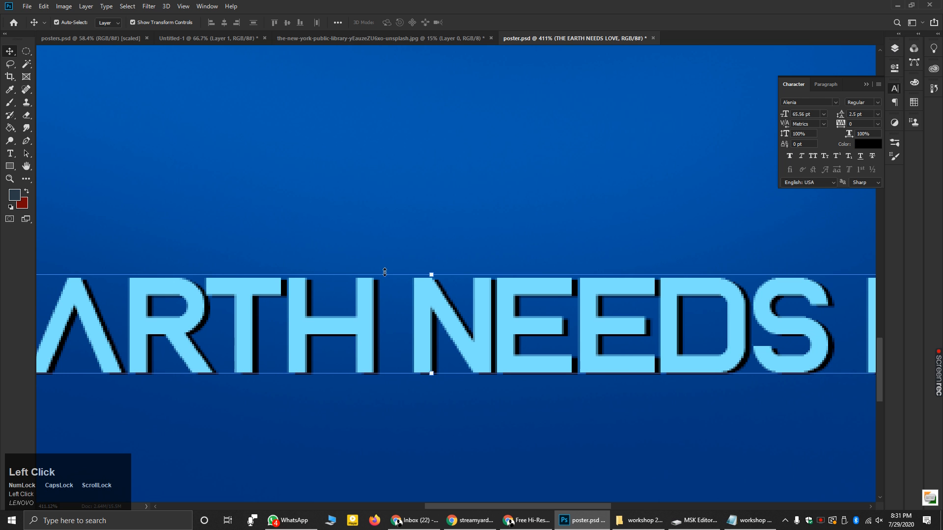
pyautogui.keyDown('alt'); pyautogui.scroll(5, 400, 294); pyautogui.keyUp('alt')
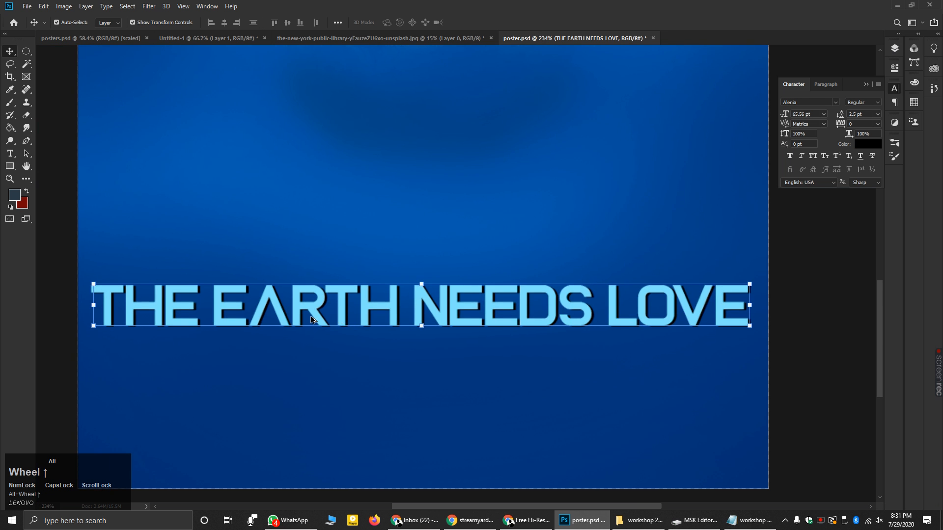
# - Shift the light-blue headline slightly down-left off its black shadow
pyautogui.keyDown('alt'); pyautogui.scroll(4, 311, 320); pyautogui.keyUp('alt')
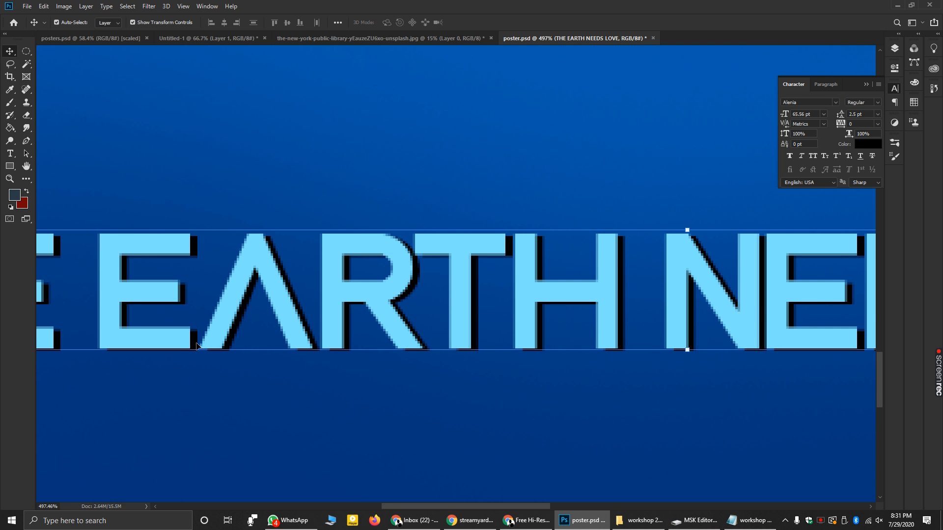
pyautogui.scroll(-3, 263, 268)
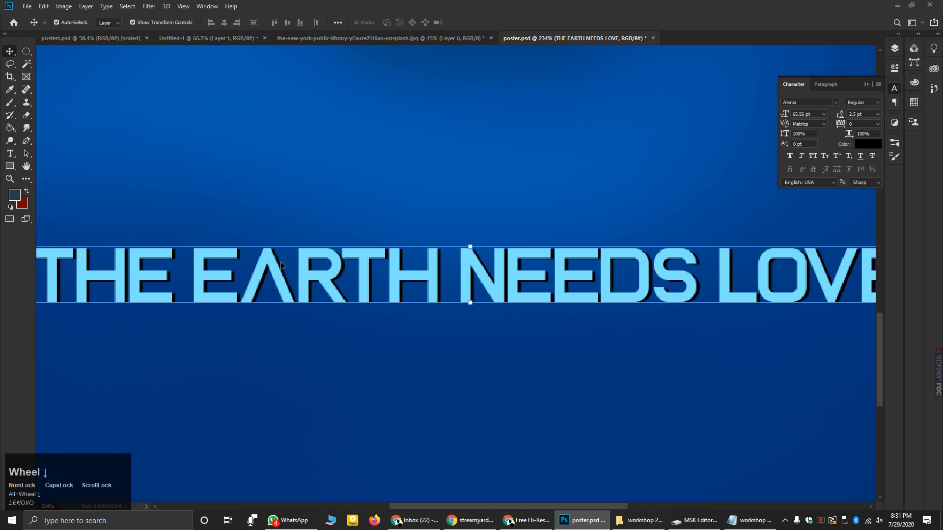
pyautogui.scroll(4, 235, 261)
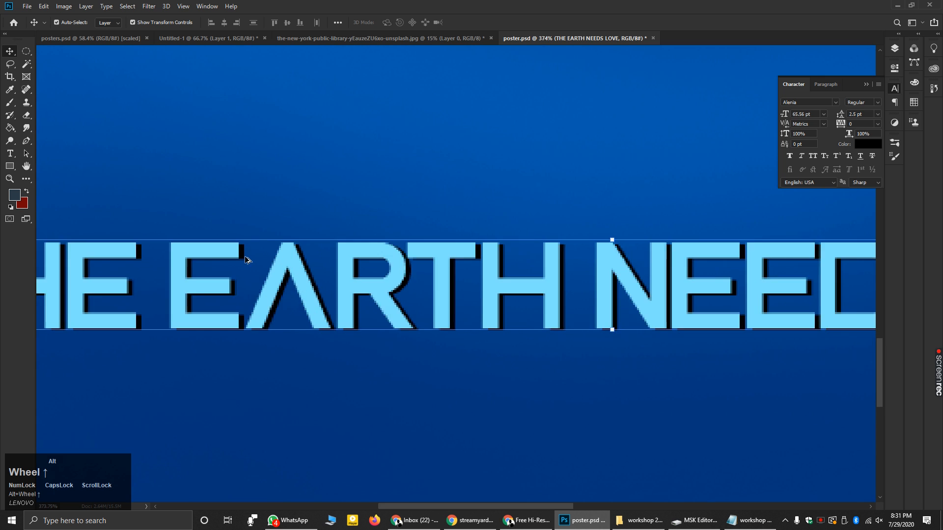
pyautogui.click(894, 65)
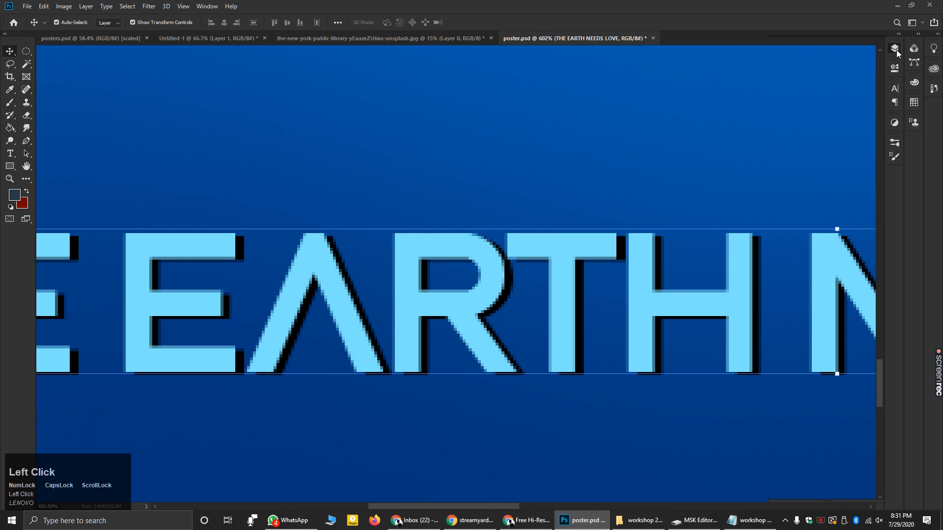
pyautogui.click(895, 48)
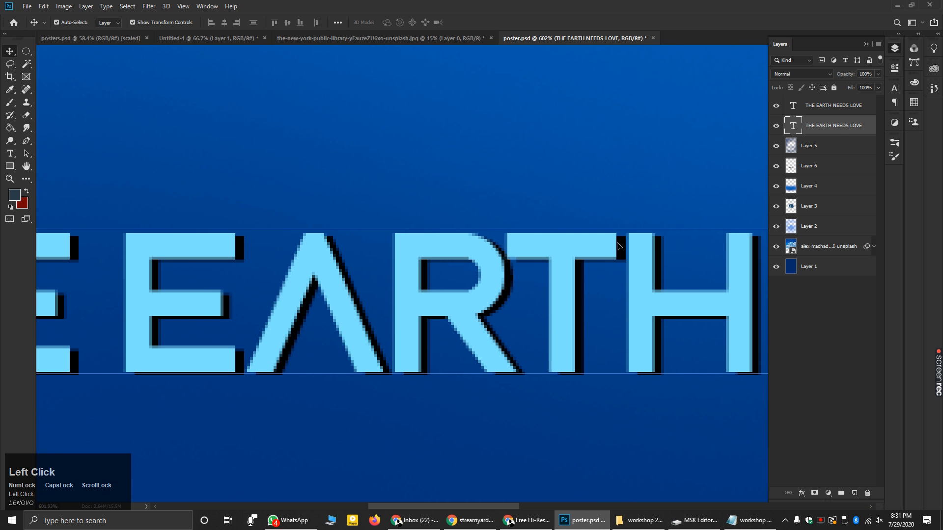
pyautogui.moveTo(621, 246)
pyautogui.mouseDown()
pyautogui.moveTo(598, 296)
pyautogui.moveTo(603, 237)
pyautogui.moveTo(622, 247)
pyautogui.mouseUp()
pyautogui.click(421, 431)
# - Nudge the second headline layer slightly downward with a transform, commit it and deselect
pyautogui.scroll(-4, 425, 299)
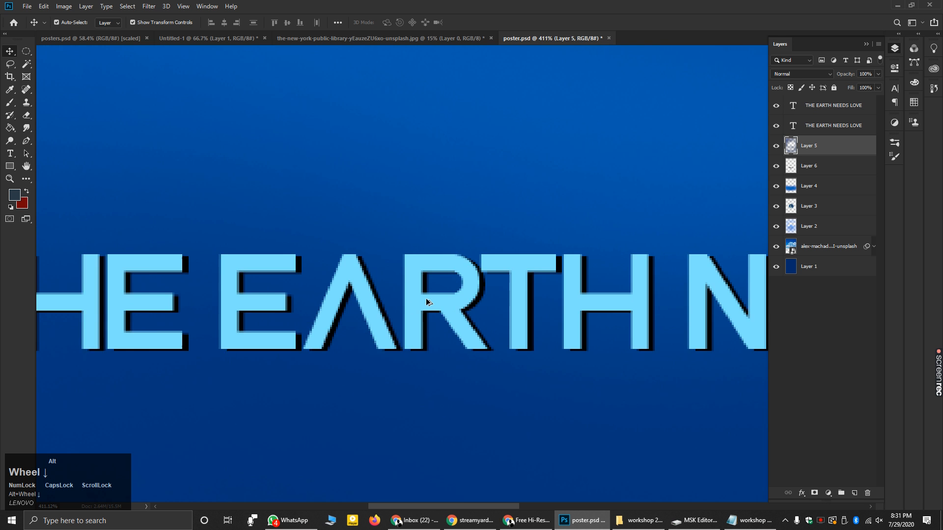
pyautogui.scroll(-3, 425, 299)
pyautogui.scroll(-1, 426, 299)
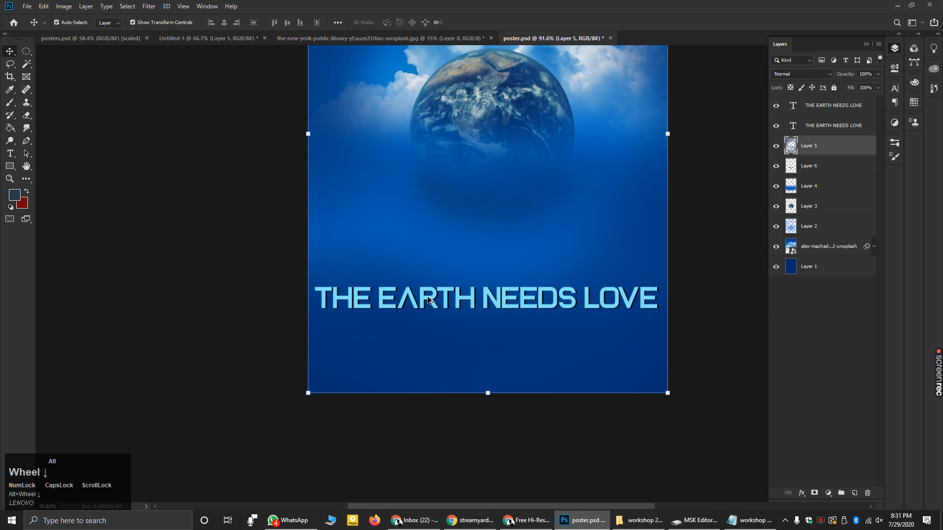
pyautogui.scroll(-2, 508, 404)
pyautogui.scroll(1, 510, 429)
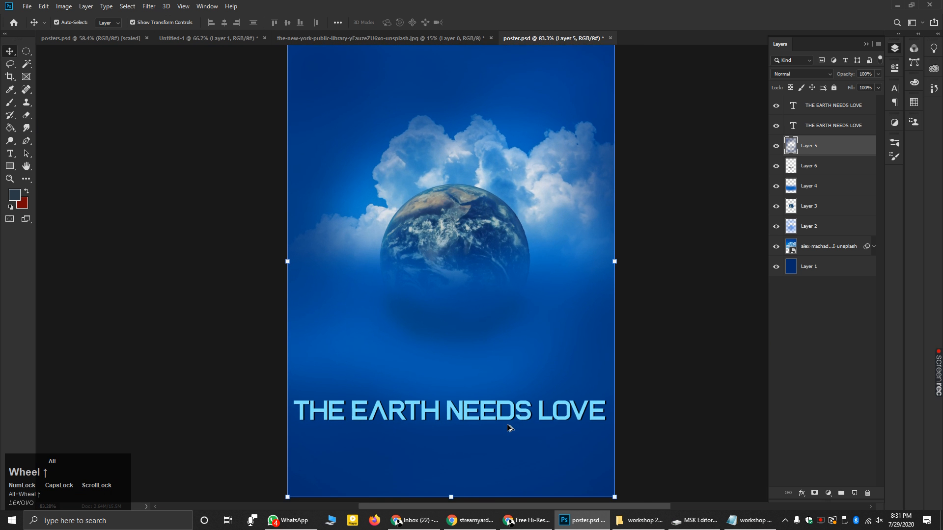
pyautogui.scroll(2, 481, 412)
pyautogui.scroll(8, 481, 412)
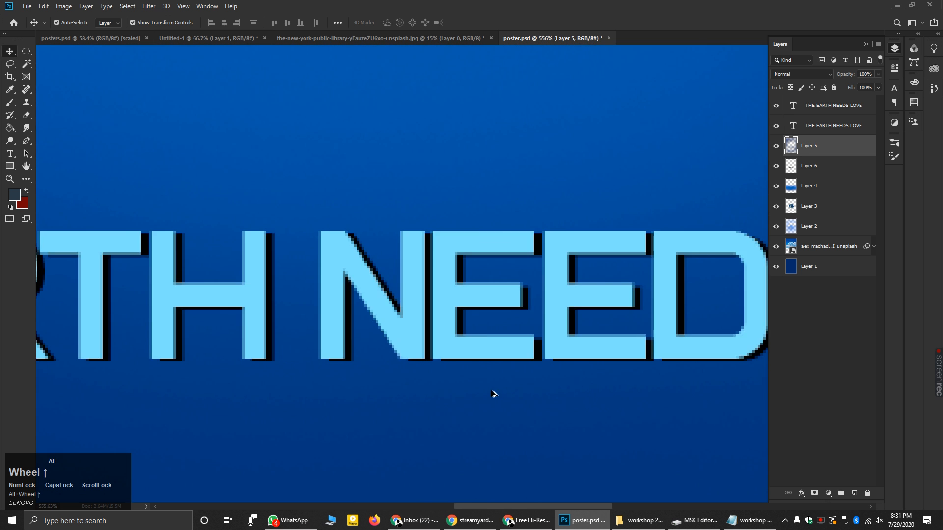
pyautogui.scroll(2, 495, 383)
pyautogui.click(484, 314)
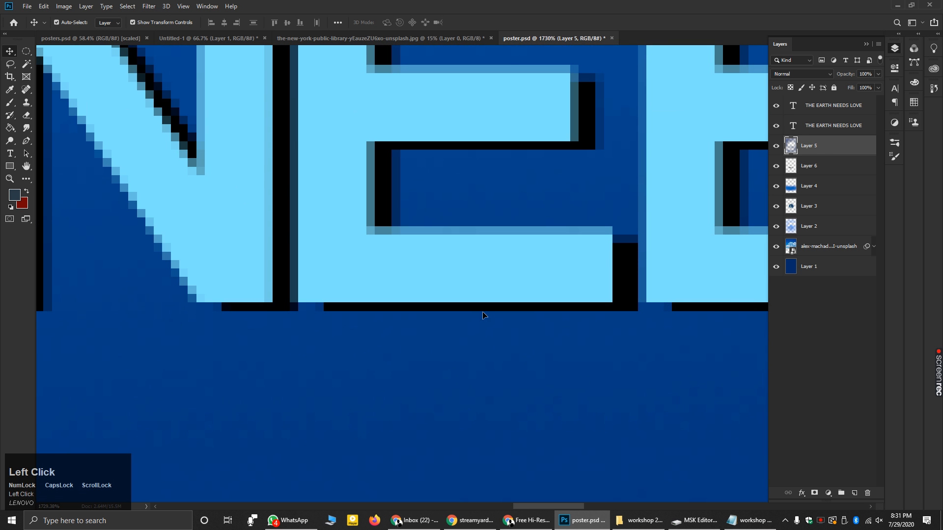
pyautogui.moveTo(485, 310); pyautogui.dragTo(486, 317)
pyautogui.scroll(-2, 482, 334)
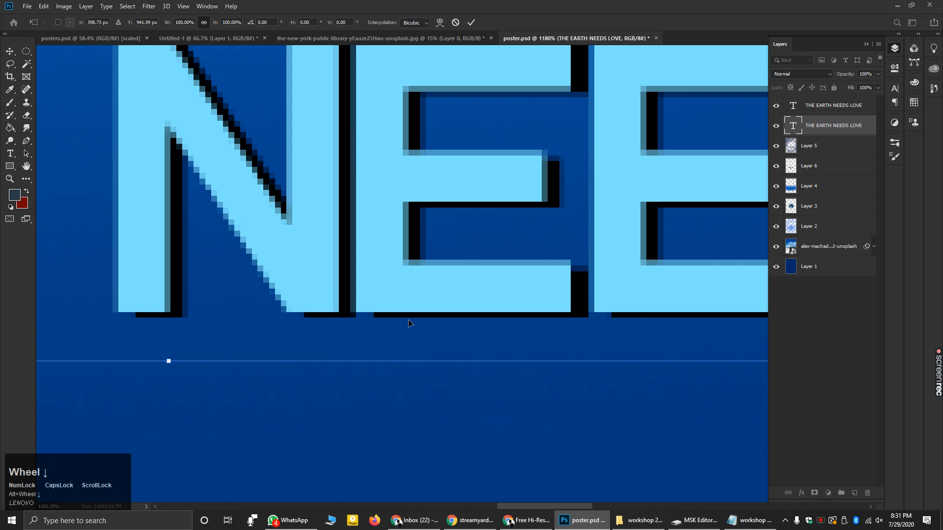
pyautogui.moveTo(404, 321); pyautogui.dragTo(396, 324)
pyautogui.scroll(-10, 408, 337)
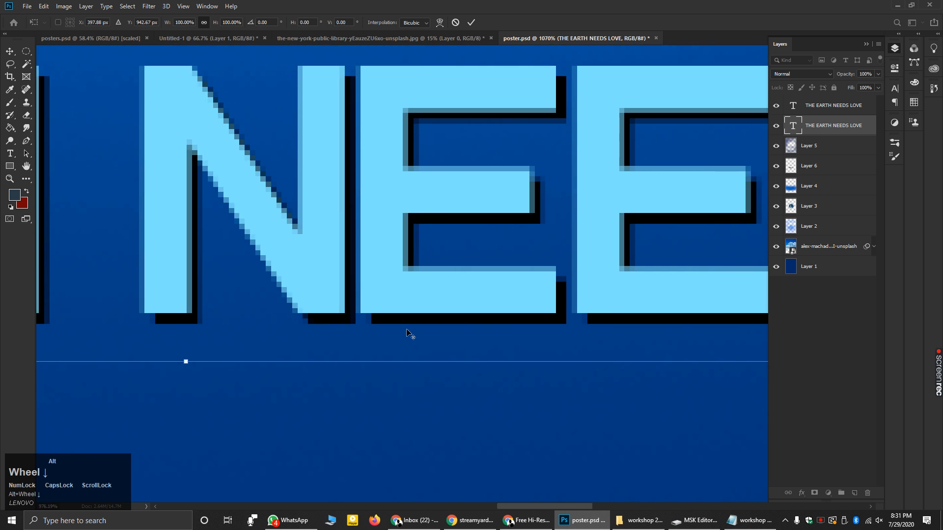
pyautogui.scroll(-1, 406, 333)
pyautogui.click(402, 397)
pyautogui.click(692, 352)
pyautogui.scroll(-3, 273, 290)
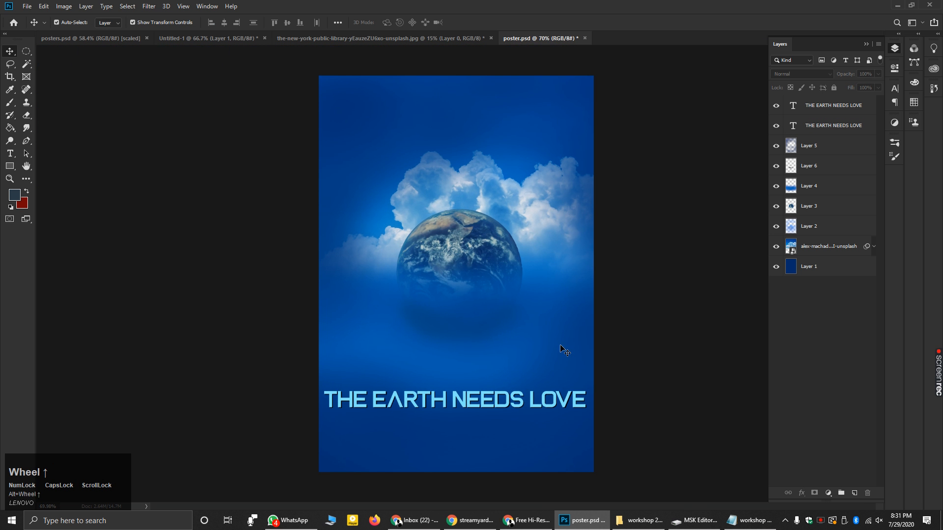
pyautogui.scroll(1, 614, 442)
pyautogui.scroll(-1, 614, 442)
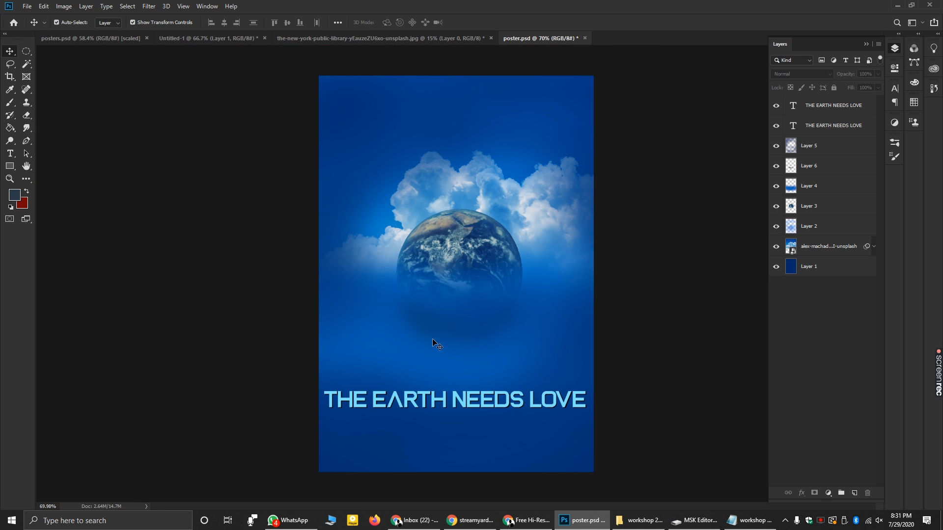
pyautogui.scroll(3, 411, 435)
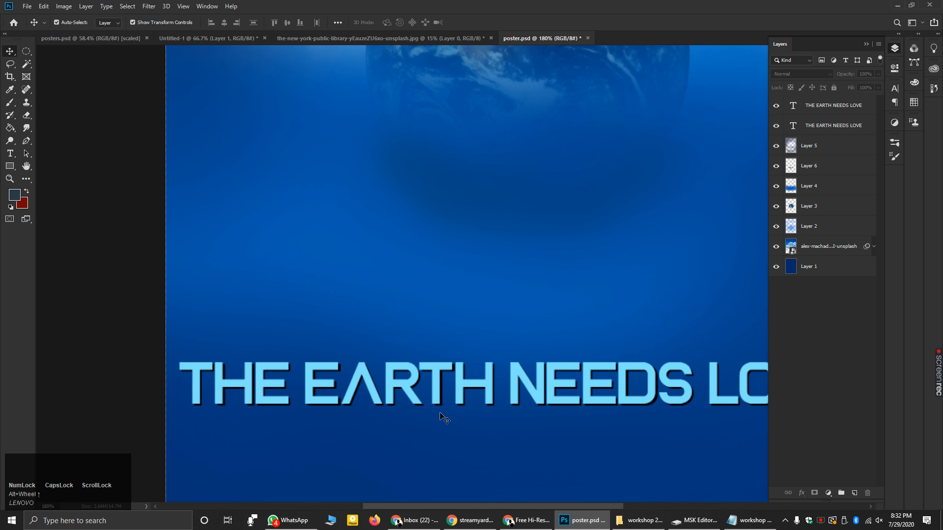
pyautogui.scroll(-3, 443, 392)
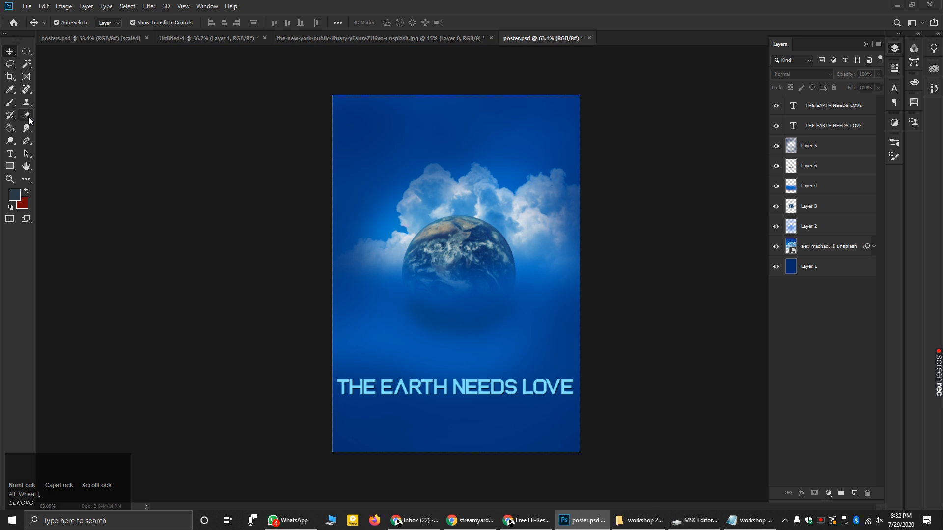
pyautogui.moveTo(27, 115)
pyautogui.mouseDown()
pyautogui.moveTo(49, 116)
pyautogui.moveTo(67, 134)
pyautogui.mouseUp()
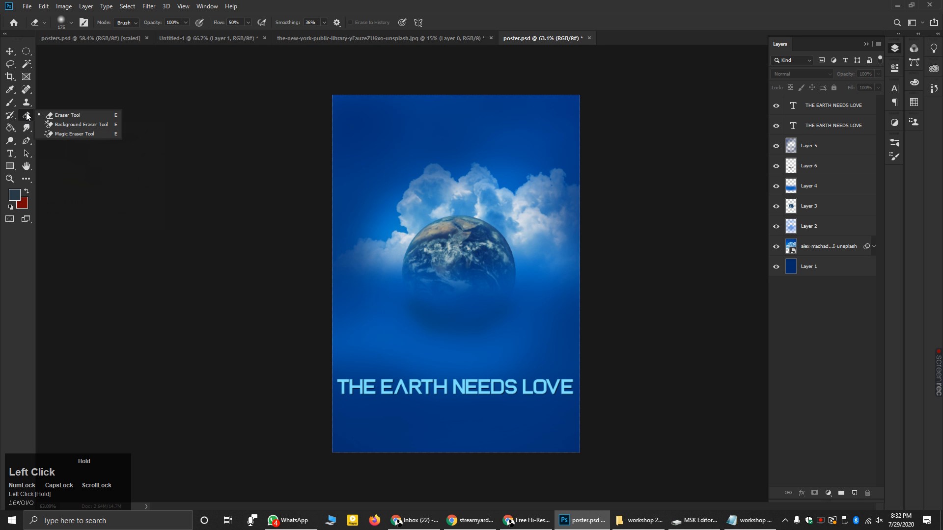
pyautogui.click(6, 51)
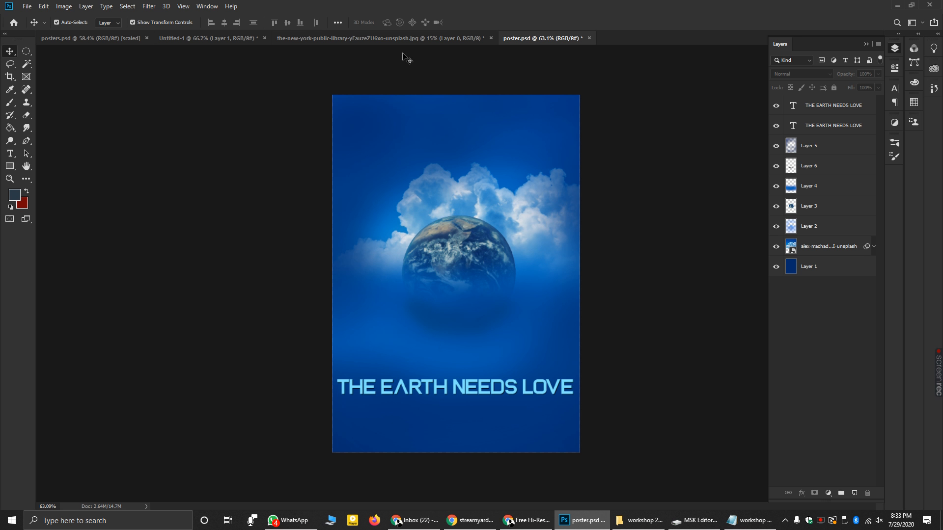
# - Switch to the Earth cutout JPG, nudge its Earth slightly, and open the File menu
pyautogui.click(408, 37)
pyautogui.moveTo(434, 196); pyautogui.dragTo(442, 235)
pyautogui.click(596, 173)
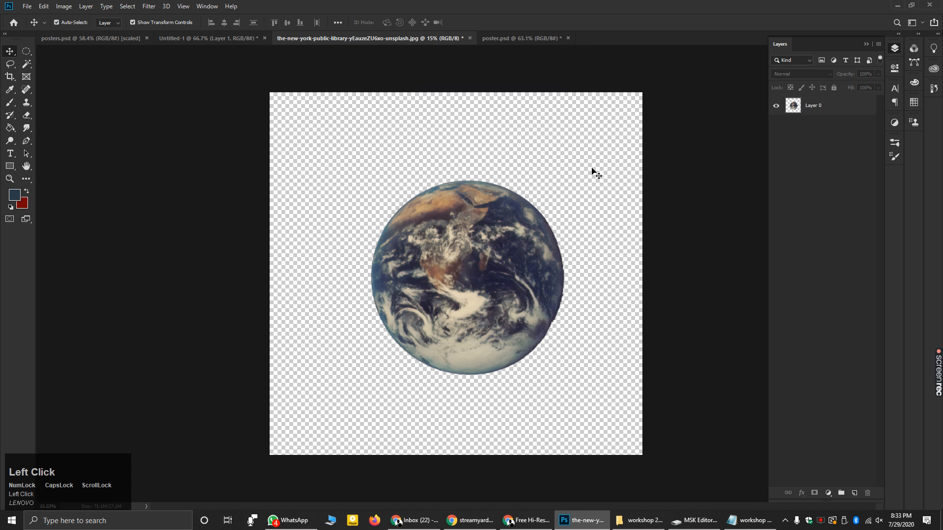
pyautogui.click(27, 6)
pyautogui.moveTo(44, 140)
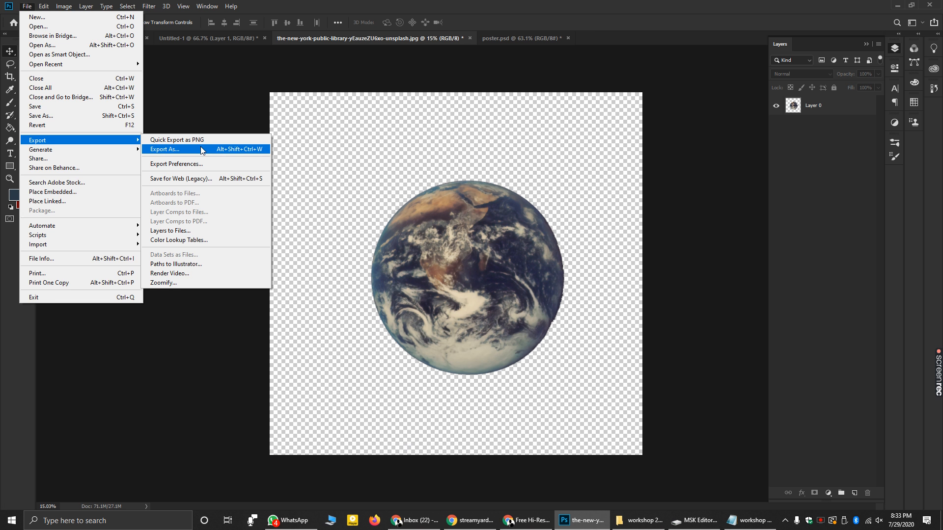
# - Open Export As for the Earth image and view its format list, showing PNG with Transparency
pyautogui.click(200, 148)
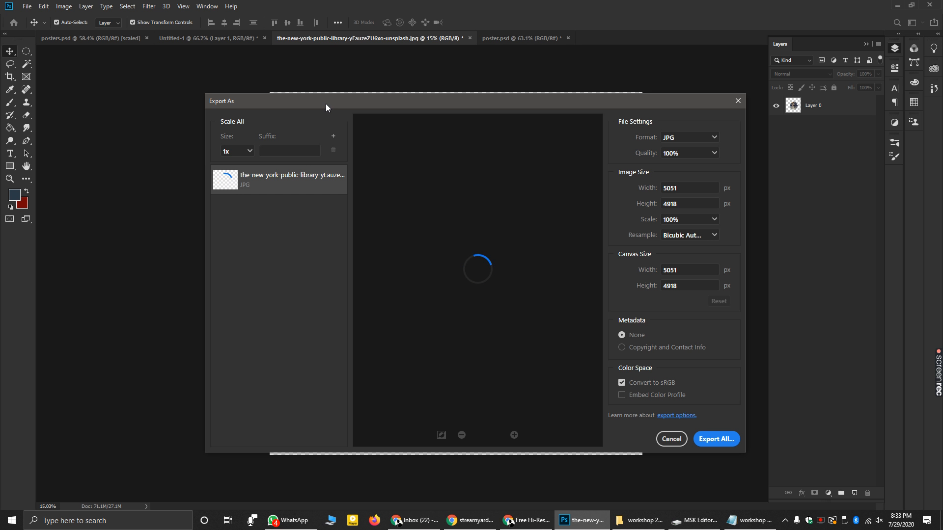
pyautogui.moveTo(337, 105); pyautogui.dragTo(270, 96)
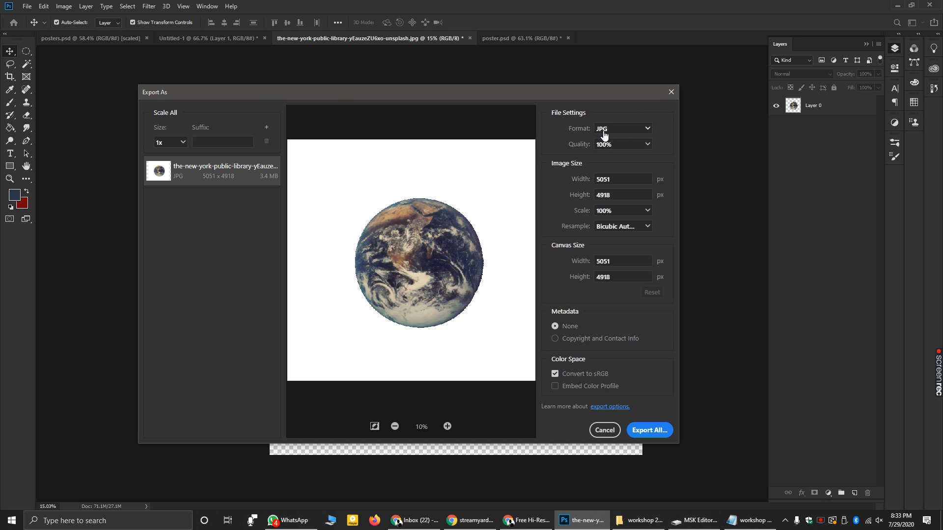
pyautogui.click(641, 135)
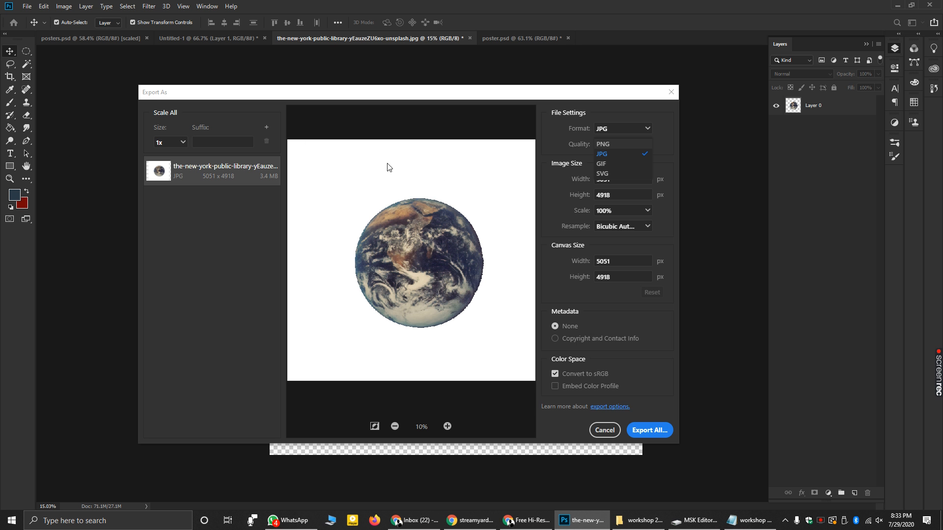
pyautogui.moveTo(377, 93); pyautogui.dragTo(382, 408)
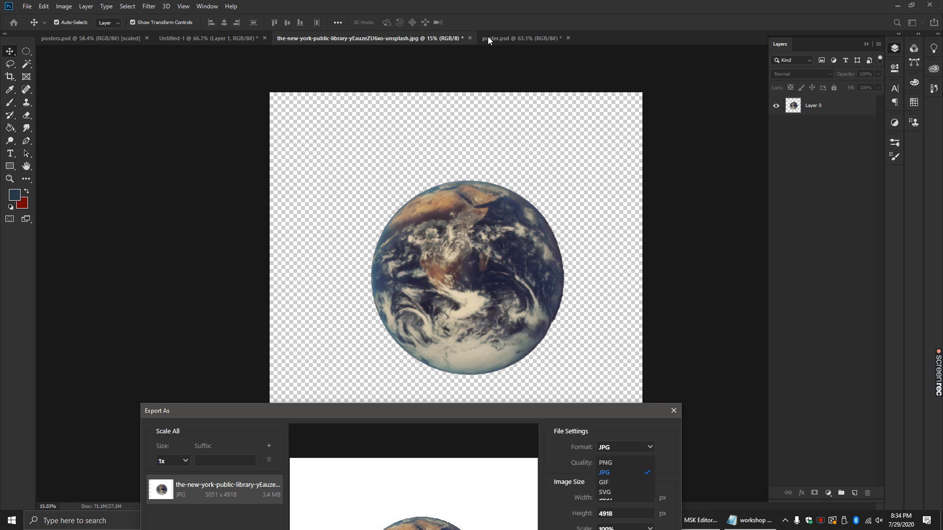
pyautogui.moveTo(470, 416); pyautogui.dragTo(478, 107)
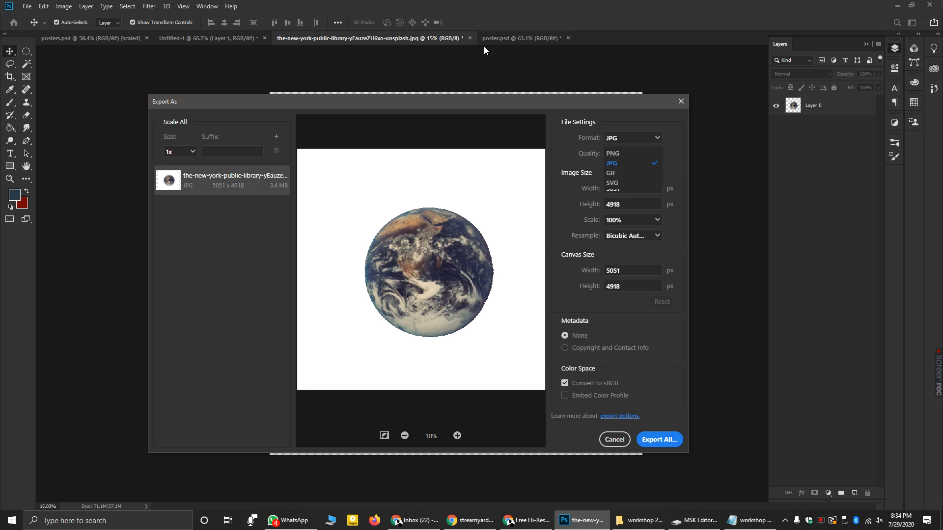
pyautogui.click(508, 38)
# - Set the export to PNG without transparency, then close it unexported and return to poster.psd
pyautogui.click(615, 154)
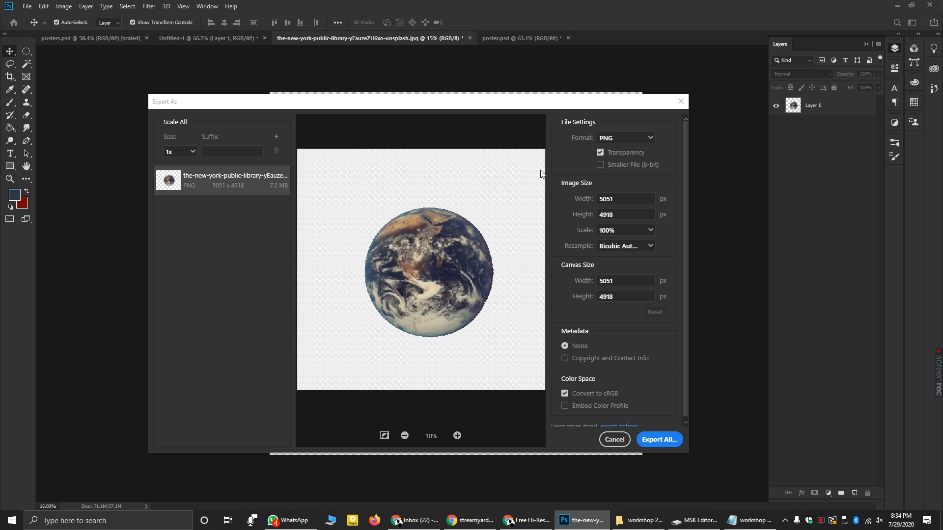
pyautogui.scroll(1, 430, 187)
pyautogui.click(423, 202)
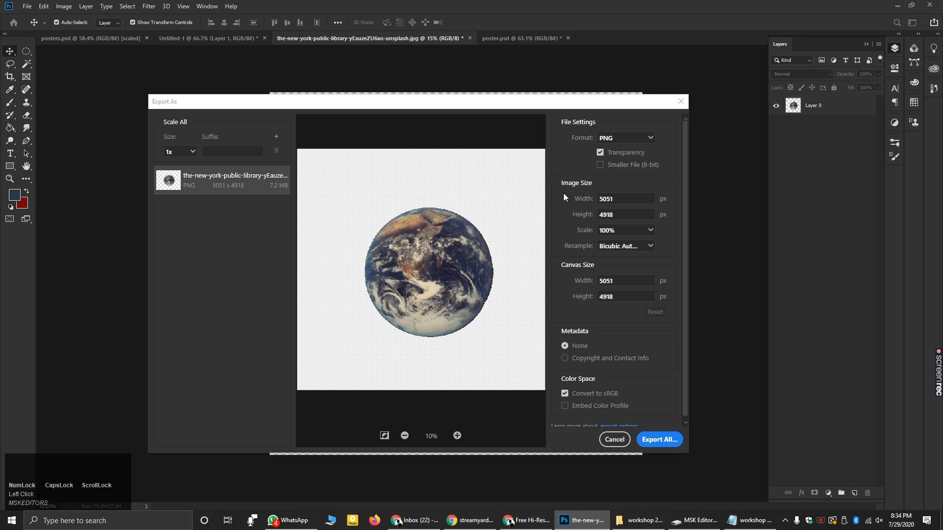
pyautogui.click(600, 153)
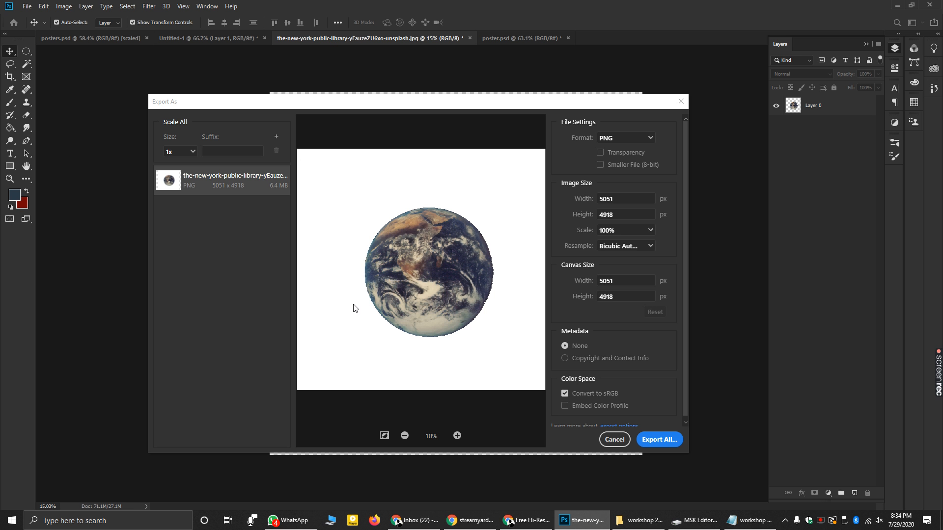
pyautogui.click(681, 102)
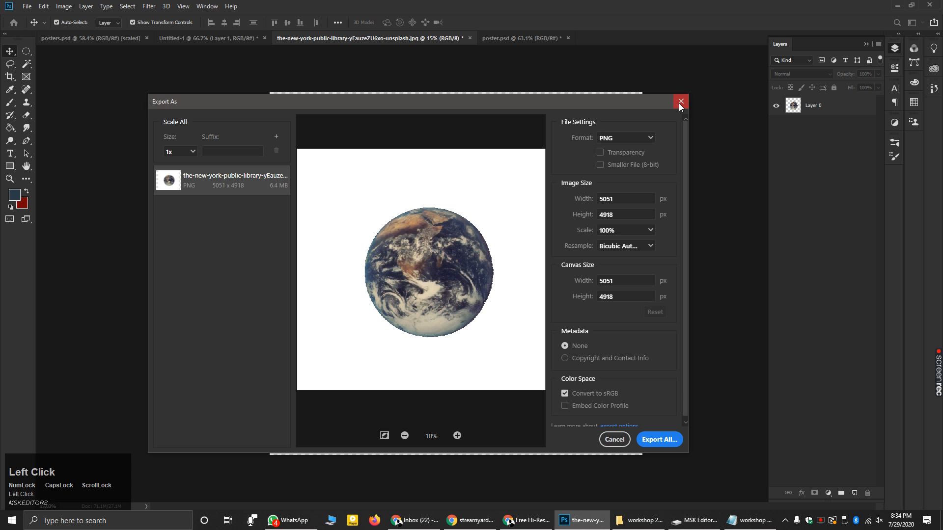
pyautogui.click(534, 35)
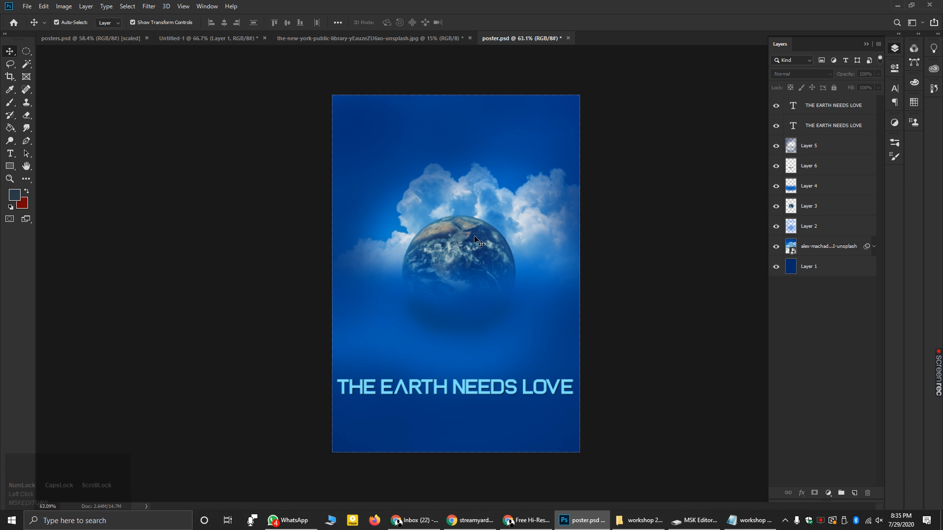
# - Move the Earth (Layer 3) and the Layer 5 clouds slightly upward on the poster
pyautogui.click(475, 251)
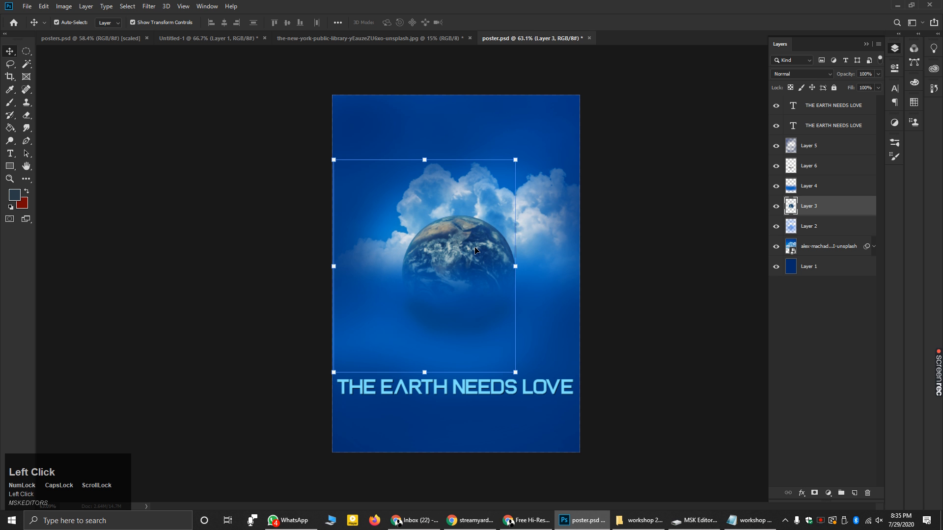
pyautogui.moveTo(472, 240)
pyautogui.mouseDown()
pyautogui.moveTo(473, 227)
pyautogui.moveTo(440, 242)
pyautogui.moveTo(483, 293)
pyautogui.moveTo(473, 382)
pyautogui.moveTo(463, 229)
pyautogui.mouseUp()
pyautogui.click(538, 203)
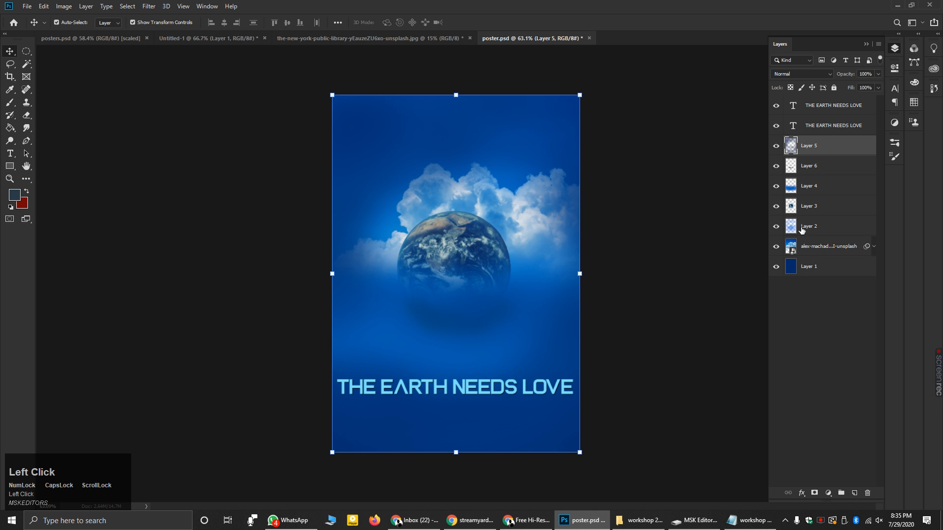
pyautogui.click(792, 244)
pyautogui.moveTo(484, 190)
pyautogui.mouseDown()
pyautogui.moveTo(528, 130)
pyautogui.moveTo(475, 190)
pyautogui.moveTo(485, 181)
pyautogui.mouseUp()
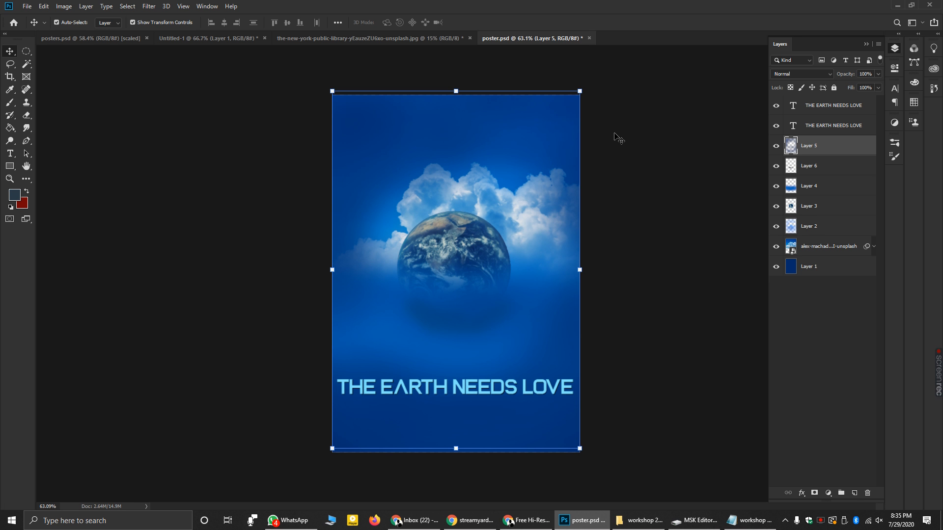
pyautogui.click(820, 151)
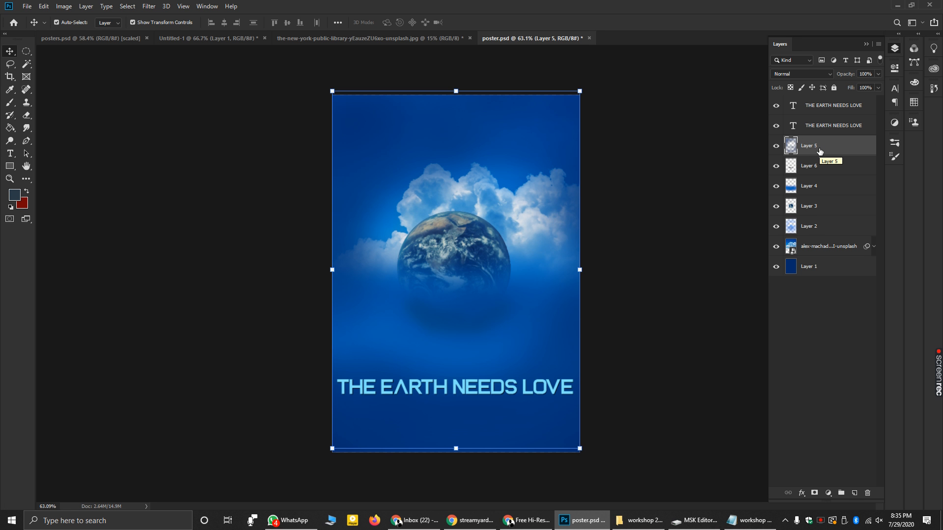
# - Apply Lock All to Layers 5, 6, 4, 3, 2 and 1
pyautogui.click(818, 152)
pyautogui.click(834, 87)
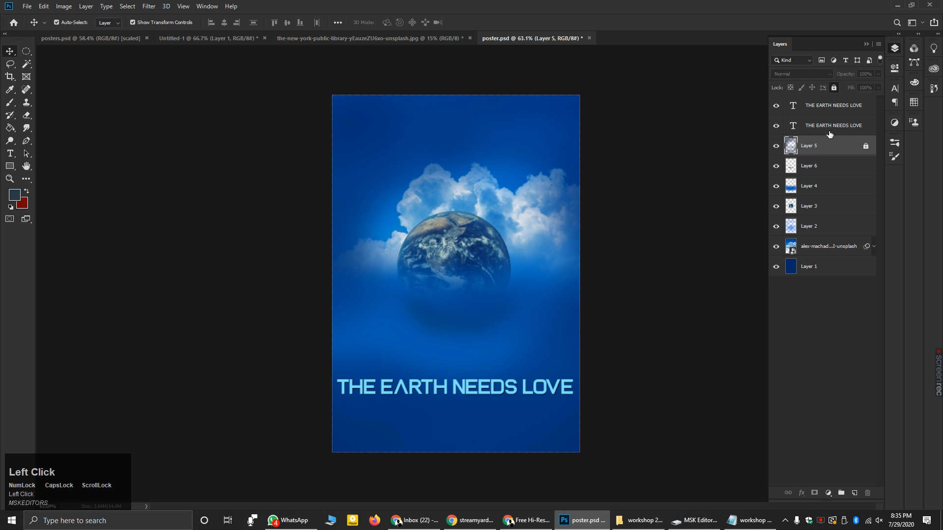
pyautogui.click(826, 167)
pyautogui.click(834, 87)
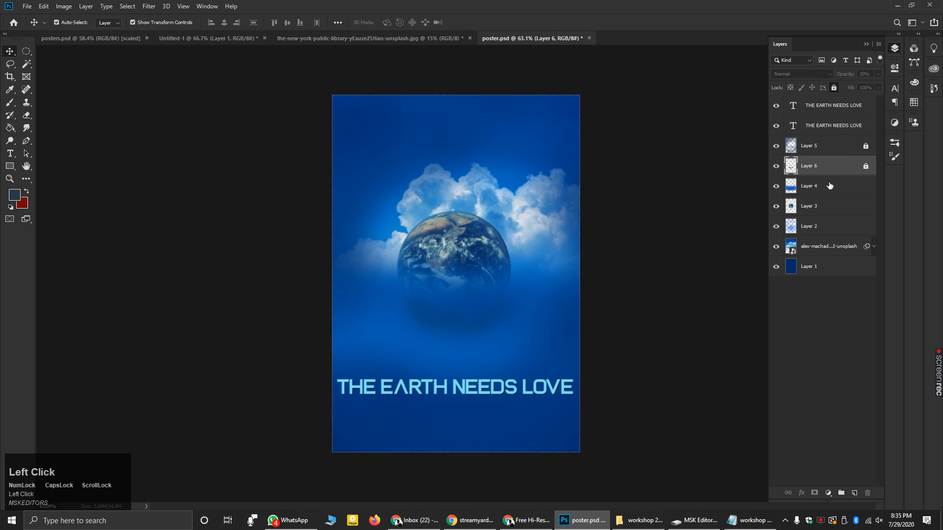
pyautogui.click(829, 186)
pyautogui.click(833, 87)
pyautogui.click(824, 206)
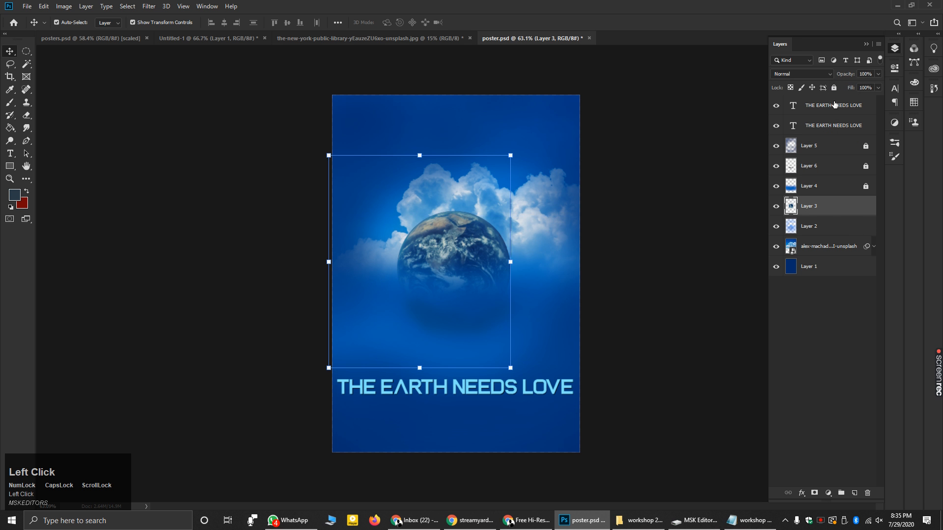
pyautogui.click(834, 87)
pyautogui.click(828, 227)
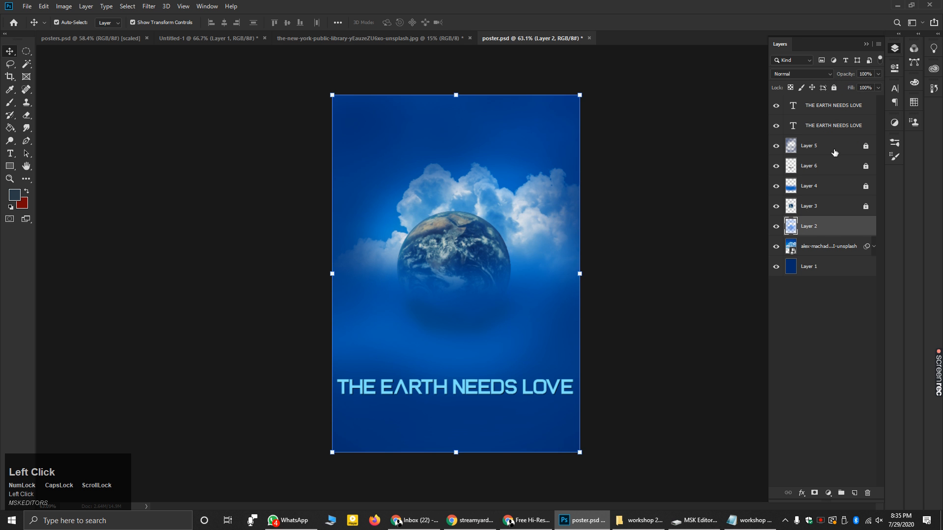
pyautogui.click(834, 87)
pyautogui.click(827, 267)
pyautogui.click(834, 88)
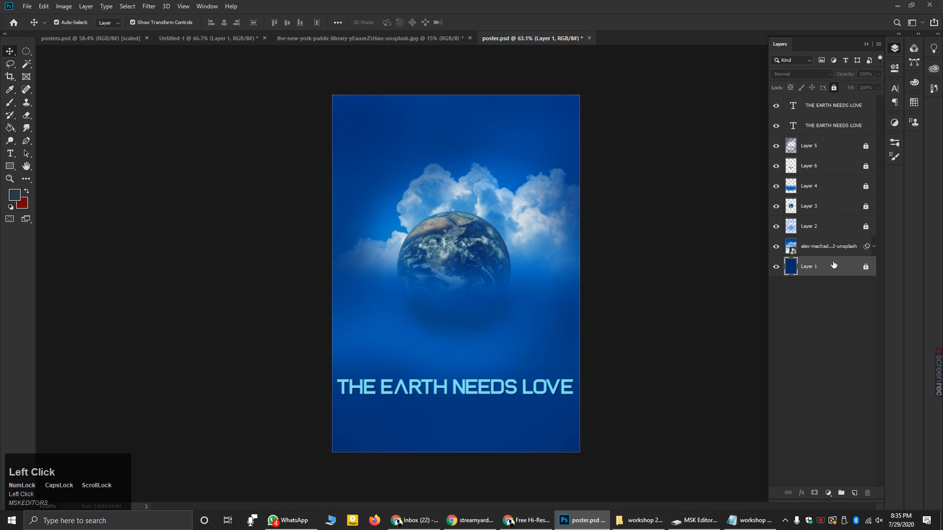
# - Undo an accidental cloud photo move and deselect the layer
pyautogui.moveTo(522, 219); pyautogui.dragTo(544, 199)
pyautogui.hotkey('ctrl', 'z')
pyautogui.click(678, 181)
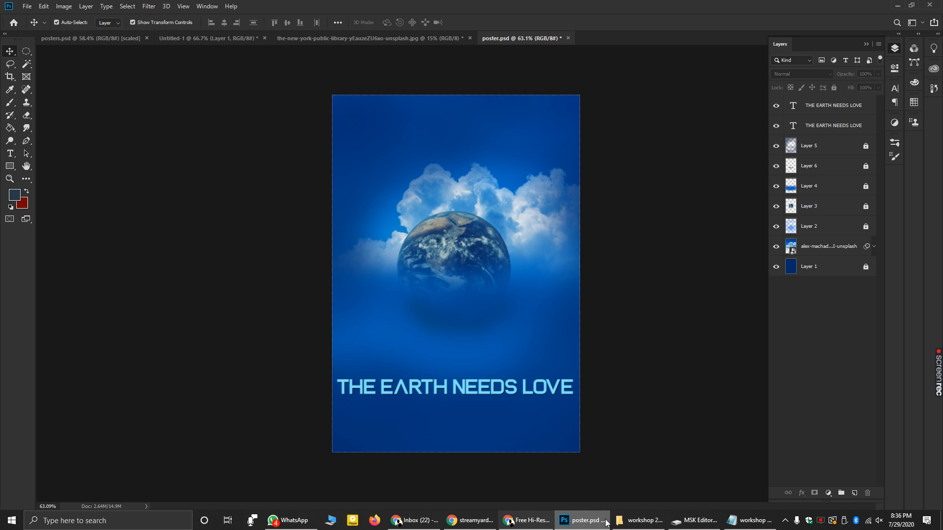
# - Browse to the pics folder under shamil graphics on the G: drive, then bring up Chrome
pyautogui.click(638, 521)
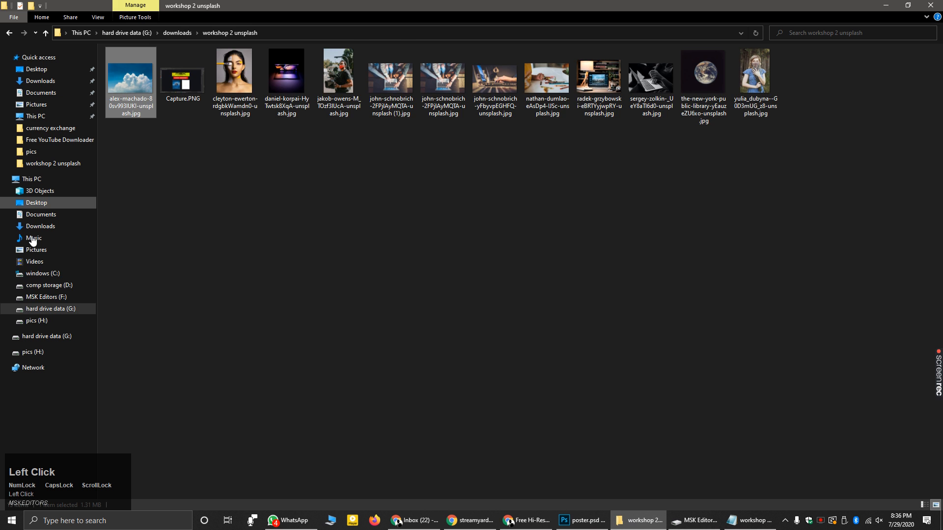
pyautogui.click(49, 308)
pyautogui.doubleClick(169, 84)
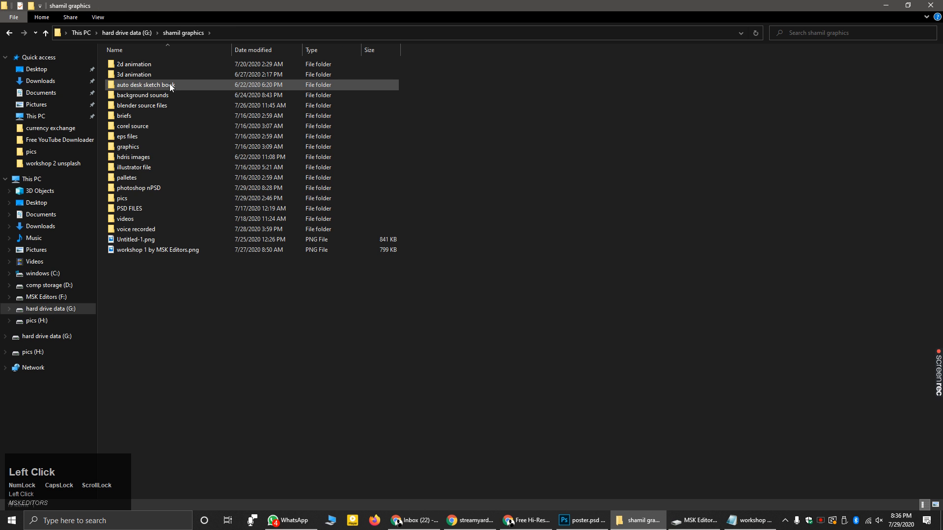
pyautogui.doubleClick(144, 197)
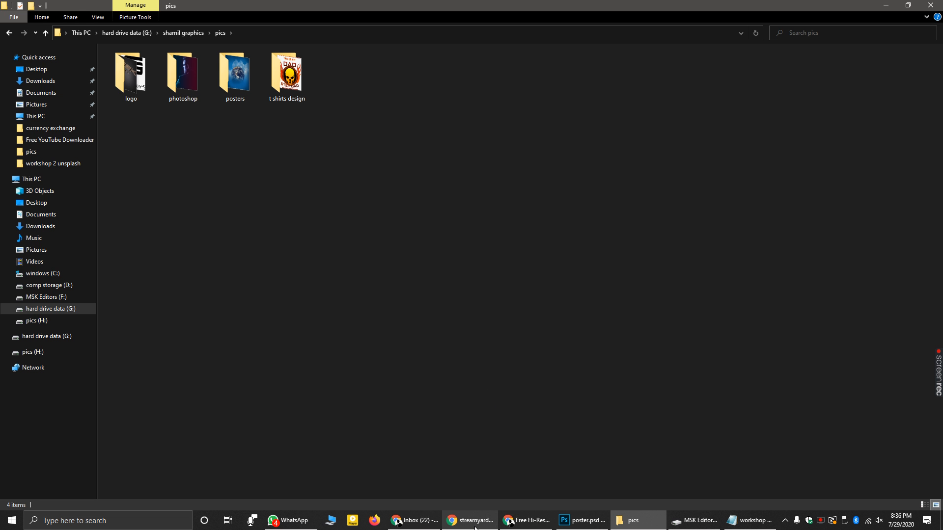
pyautogui.click(513, 521)
# - View the Unsplash tab, select its heading text, then minimize Chrome
pyautogui.click(103, 8)
pyautogui.scroll(5, 312, 213)
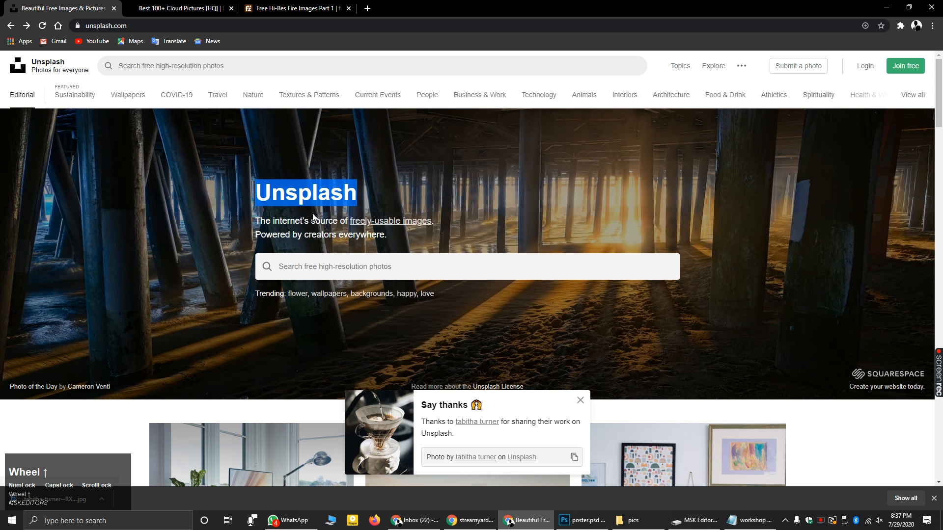
pyautogui.click(356, 196)
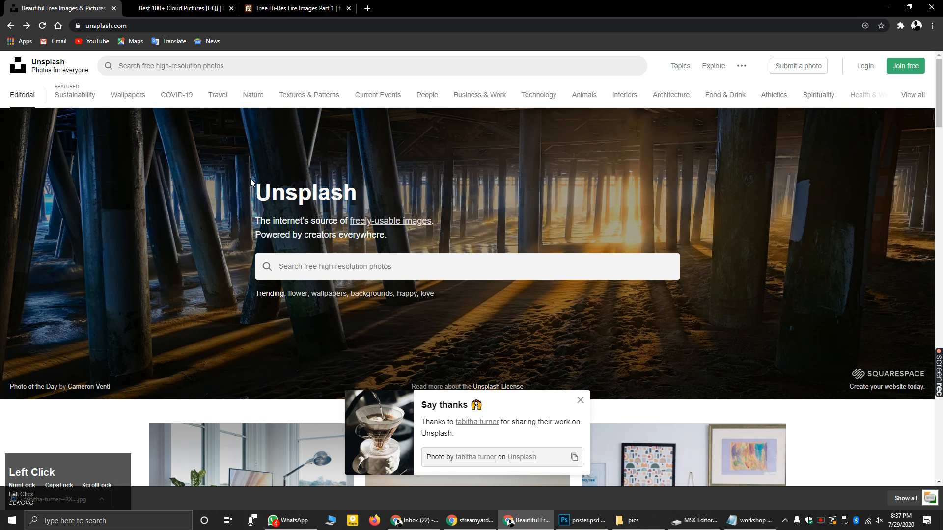
pyautogui.doubleClick(256, 194)
pyautogui.moveTo(259, 196); pyautogui.dragTo(523, 182)
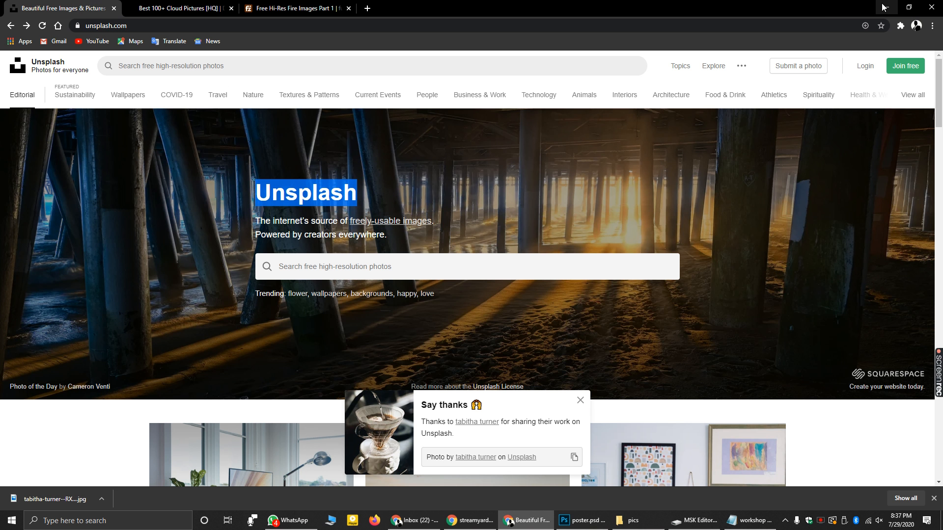
pyautogui.click(884, 8)
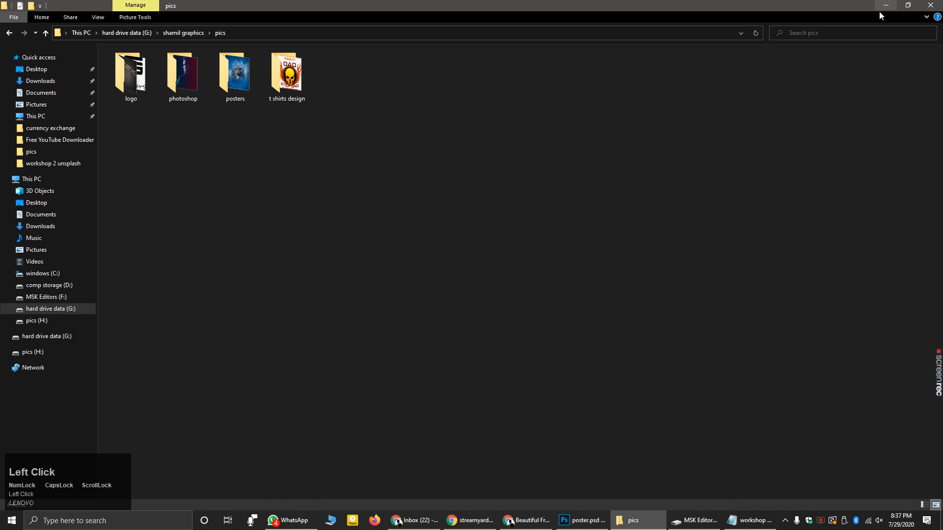
# - Drag MSK editors 2.png from the logo folder onto the poster canvas
pyautogui.doubleClick(120, 80)
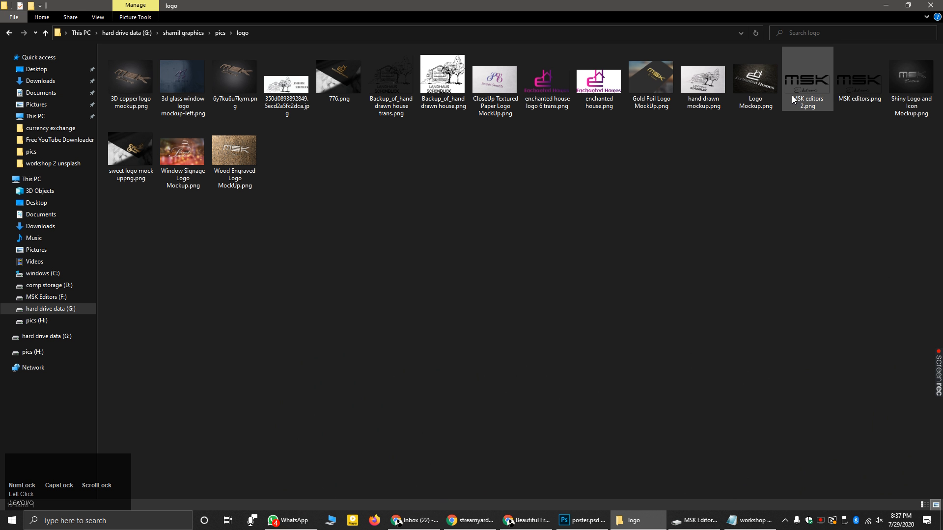
pyautogui.moveTo(803, 87); pyautogui.dragTo(515, 290)
pyautogui.moveTo(452, 428); pyautogui.dragTo(447, 411)
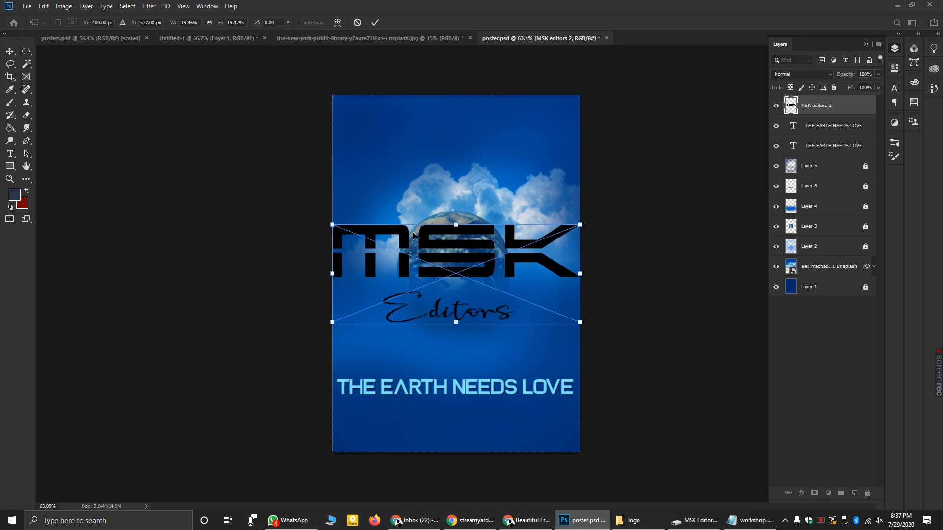
# - Move the placed MSK logo down to the poster's bottom edge and commit it
pyautogui.moveTo(405, 275); pyautogui.dragTo(410, 483)
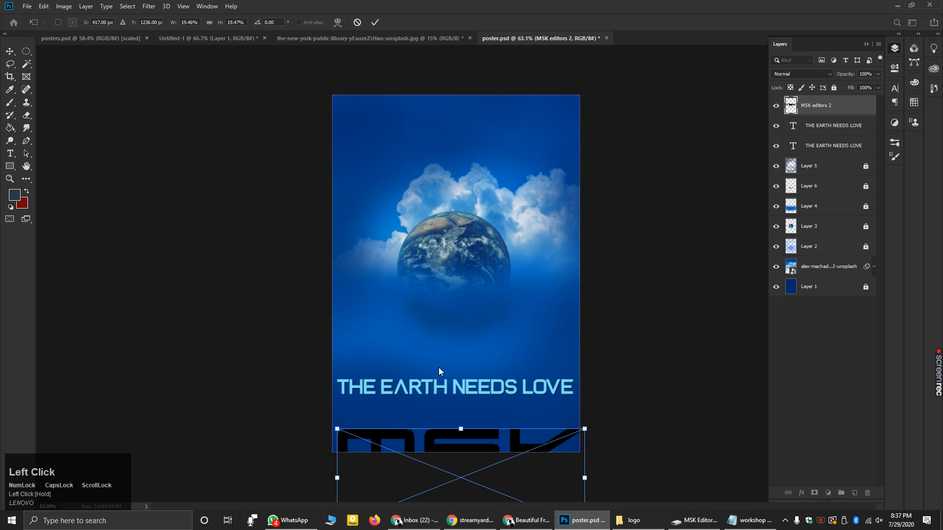
pyautogui.click(427, 382)
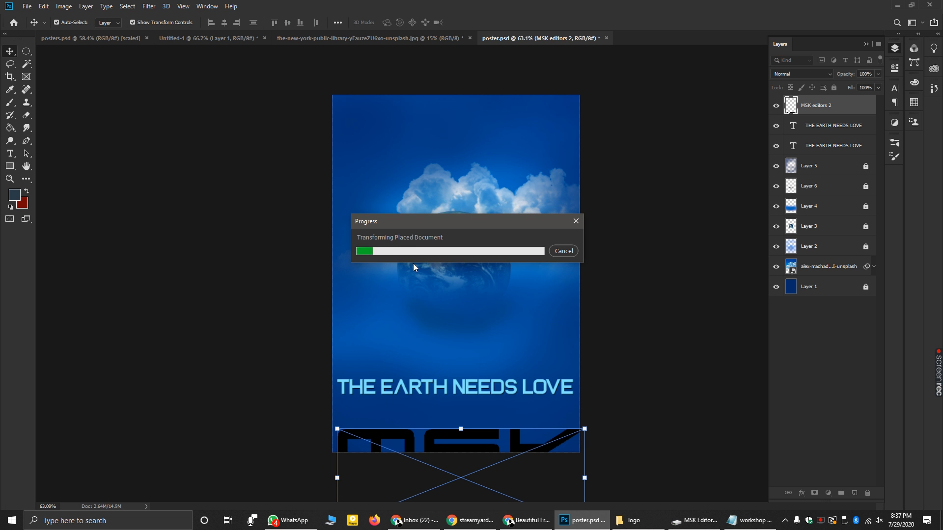
pyautogui.moveTo(432, 389)
pyautogui.mouseDown()
pyautogui.moveTo(431, 358)
pyautogui.moveTo(431, 390)
pyautogui.mouseUp()
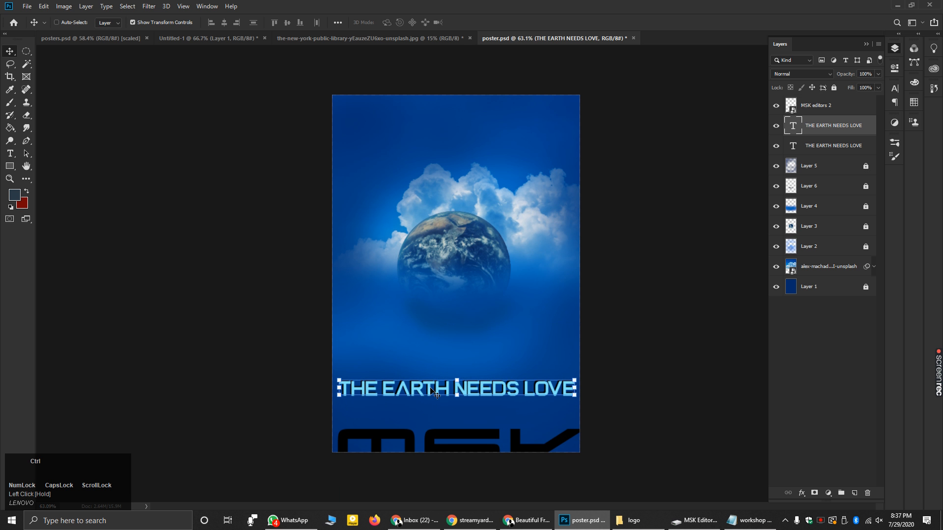
# - Undo the stray move, zoom in, and raise both headline text layers together
pyautogui.hotkey('ctrl', 'z')
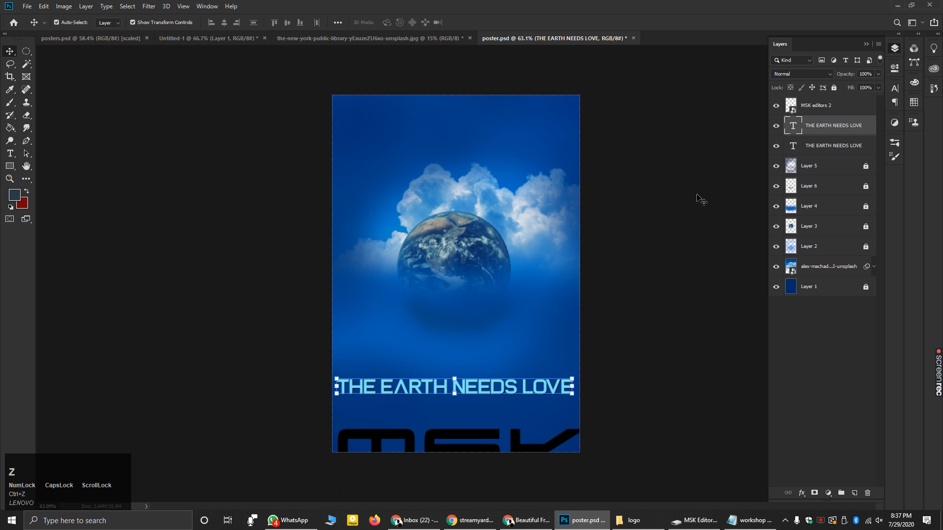
pyautogui.keyDown('alt'); pyautogui.scroll(5, 483, 404); pyautogui.keyUp('alt')
pyautogui.keyDown('alt'); pyautogui.scroll(4, 484, 404); pyautogui.keyUp('alt')
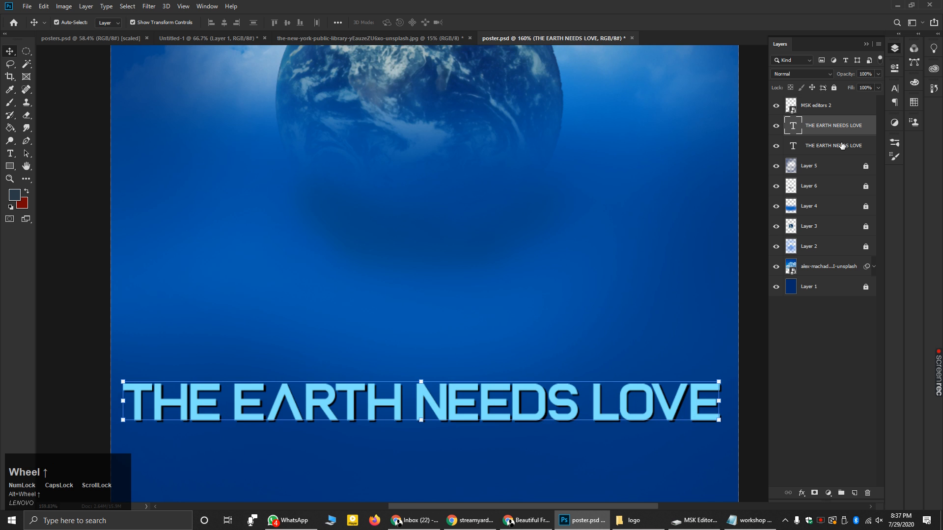
pyautogui.keyDown('shift'); pyautogui.click(829, 148); pyautogui.keyUp('shift')
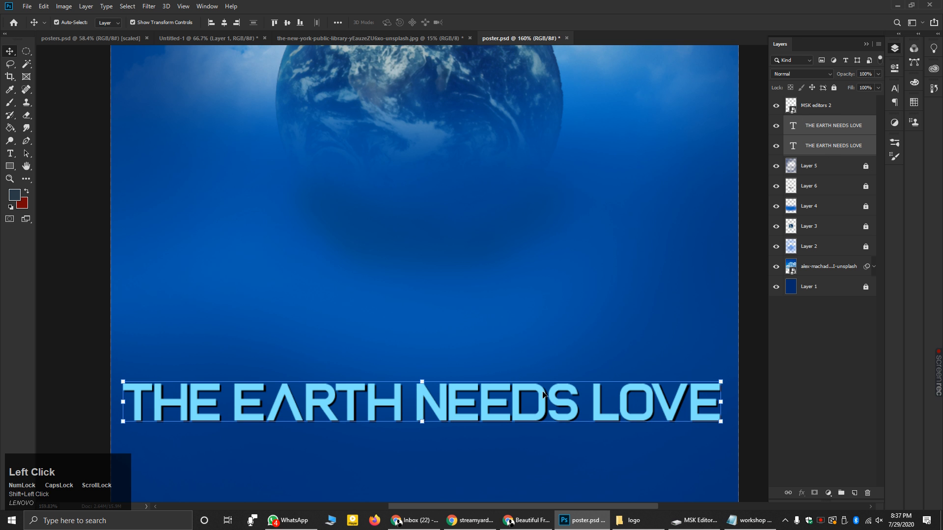
pyautogui.moveTo(540, 384); pyautogui.dragTo(541, 270)
pyautogui.click(747, 309)
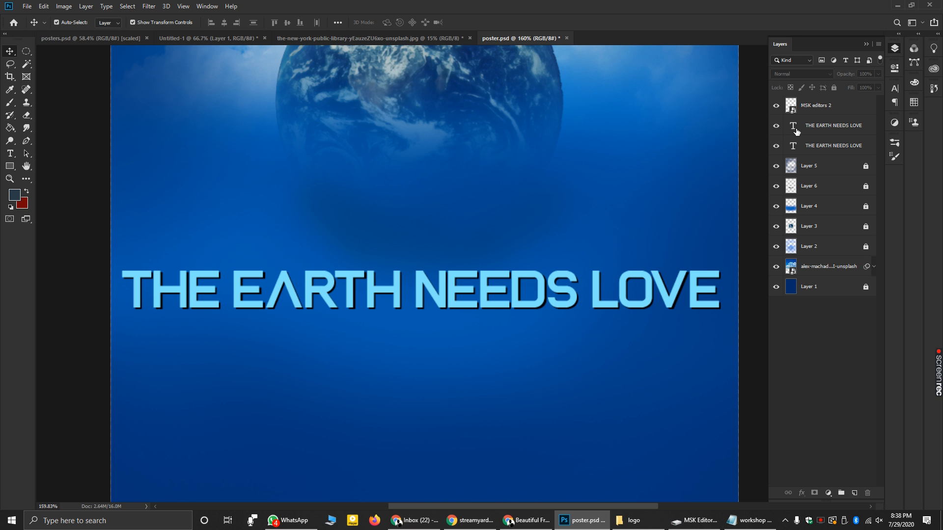
# - Reselect both headline layers, lower them slightly, and select the MSK editors 2 logo layer
pyautogui.click(822, 127)
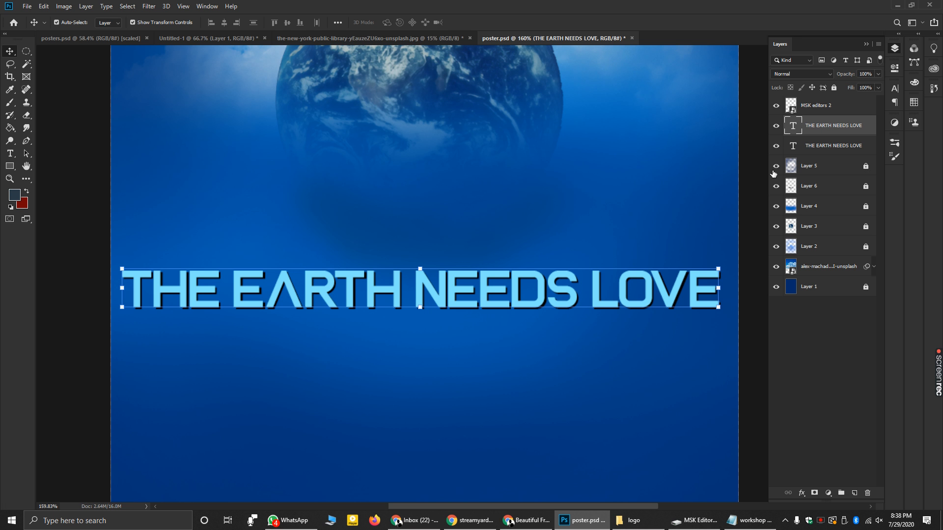
pyautogui.keyDown('shift'); pyautogui.click(838, 146); pyautogui.keyUp('shift')
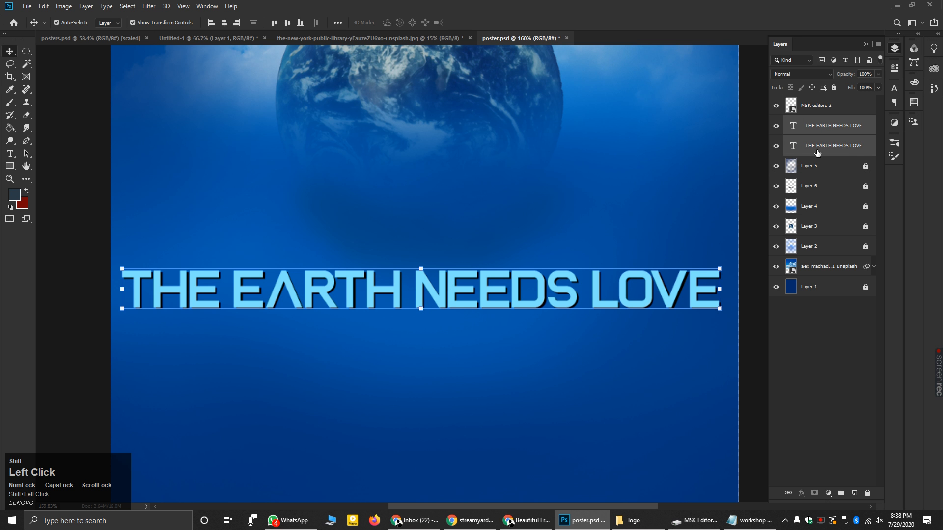
pyautogui.moveTo(518, 277); pyautogui.dragTo(517, 312)
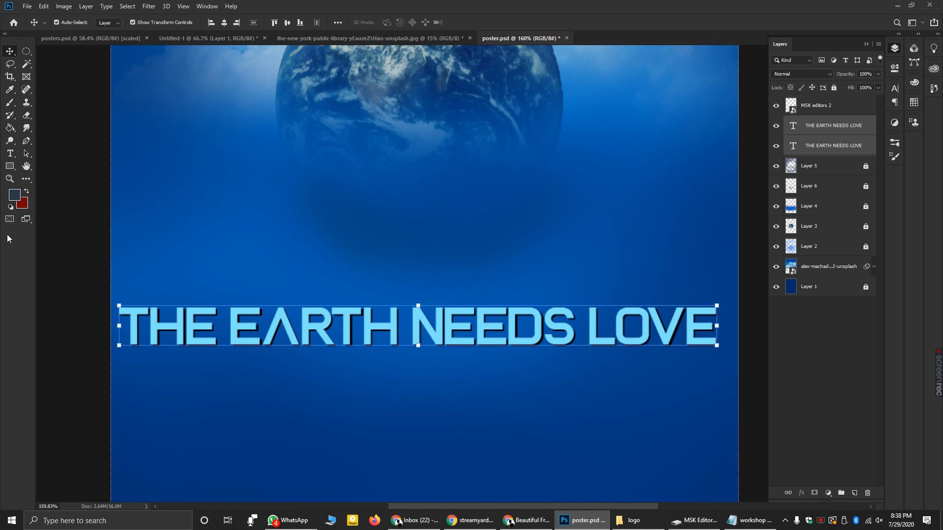
pyautogui.click(77, 197)
pyautogui.scroll(-2, 261, 239)
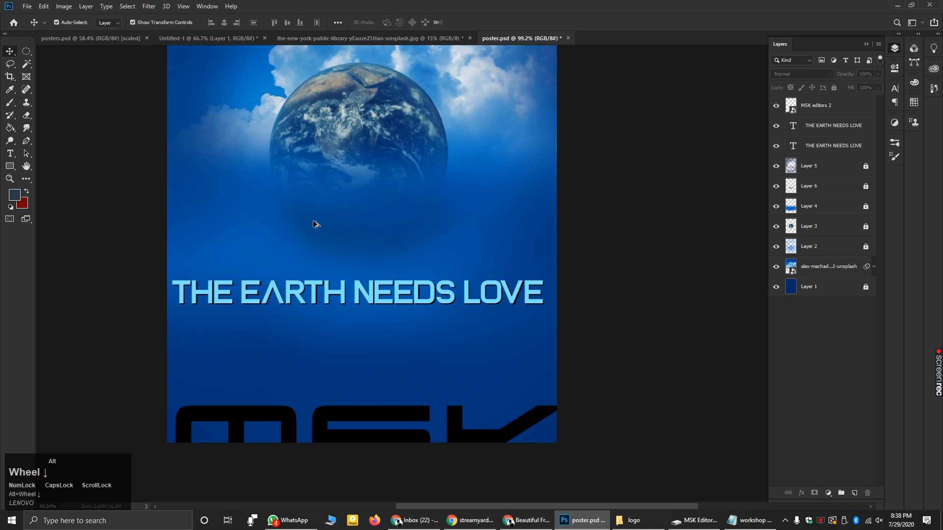
pyautogui.click(354, 383)
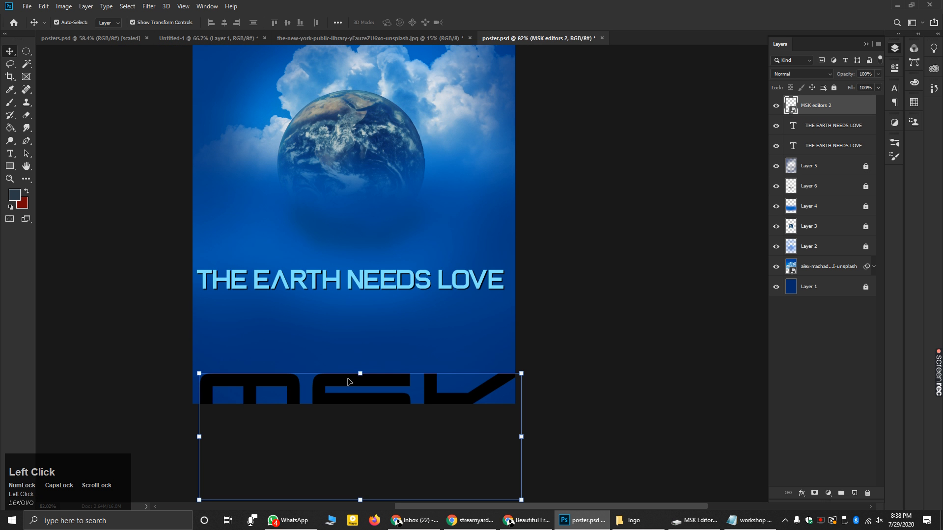
# - Shrink the MSK logo and position it under the headline, checking posters.psd, then commit
pyautogui.moveTo(347, 382); pyautogui.dragTo(352, 288)
pyautogui.moveTo(490, 304); pyautogui.dragTo(434, 315)
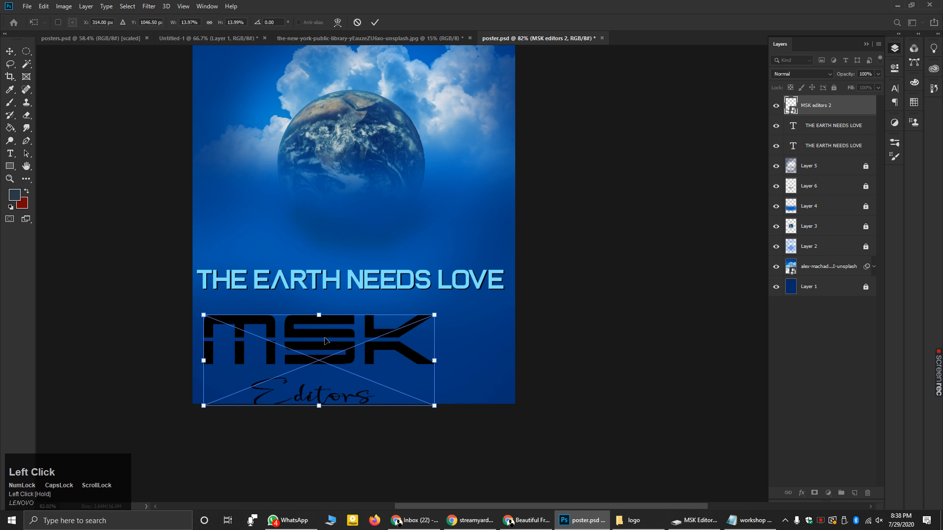
pyautogui.moveTo(322, 339); pyautogui.dragTo(360, 334)
pyautogui.moveTo(473, 312); pyautogui.dragTo(417, 333)
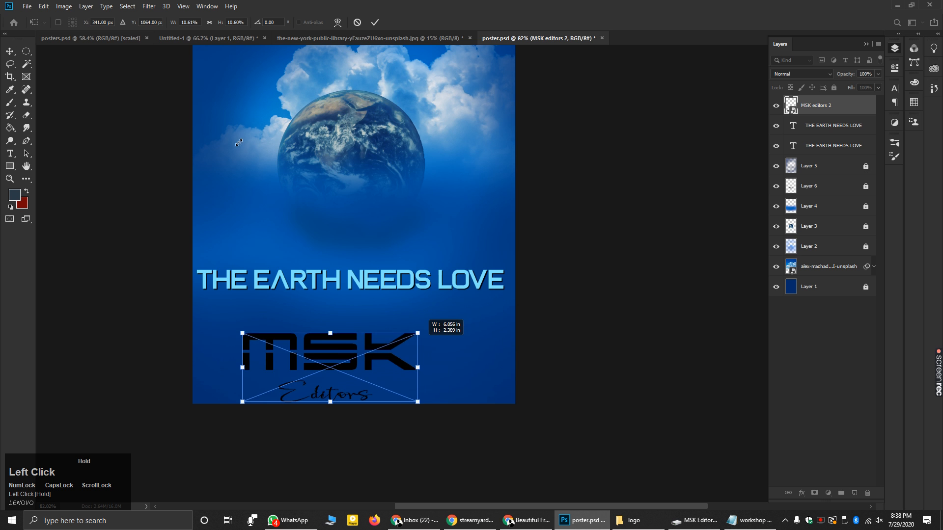
pyautogui.click(95, 39)
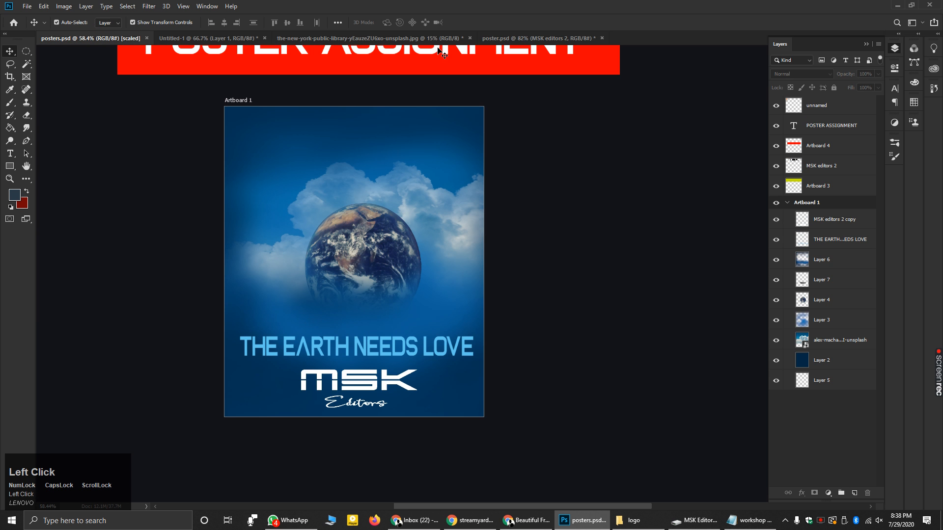
pyautogui.click(508, 39)
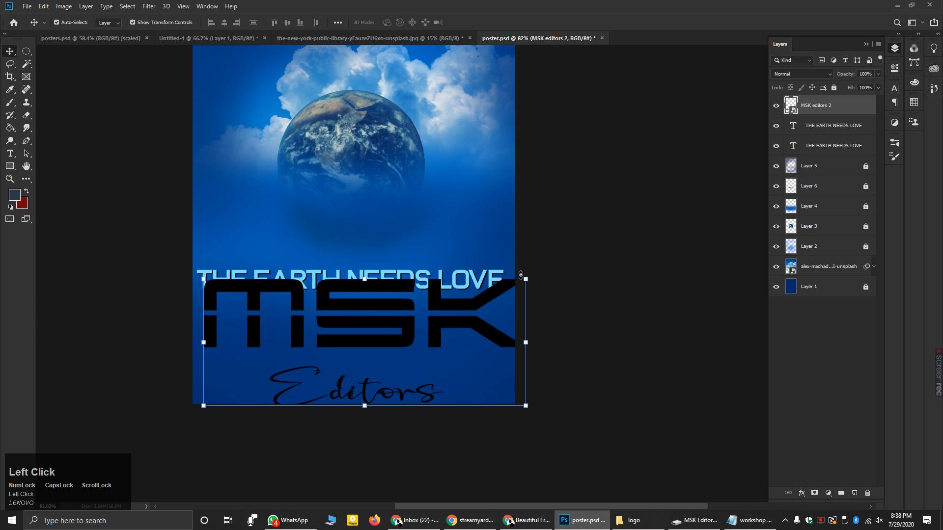
pyautogui.moveTo(520, 287); pyautogui.dragTo(396, 330)
pyautogui.moveTo(308, 338); pyautogui.dragTo(353, 291)
pyautogui.click(831, 109)
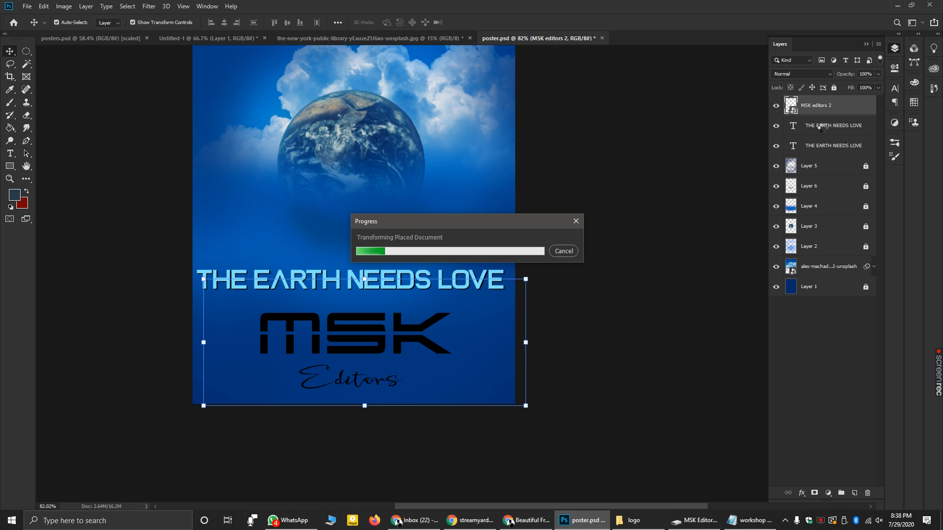
# - Nudge both headline text layers down slightly, then reselect the MSK logo layer
pyautogui.click(819, 126)
pyautogui.keyDown('shift'); pyautogui.click(820, 146); pyautogui.keyUp('shift')
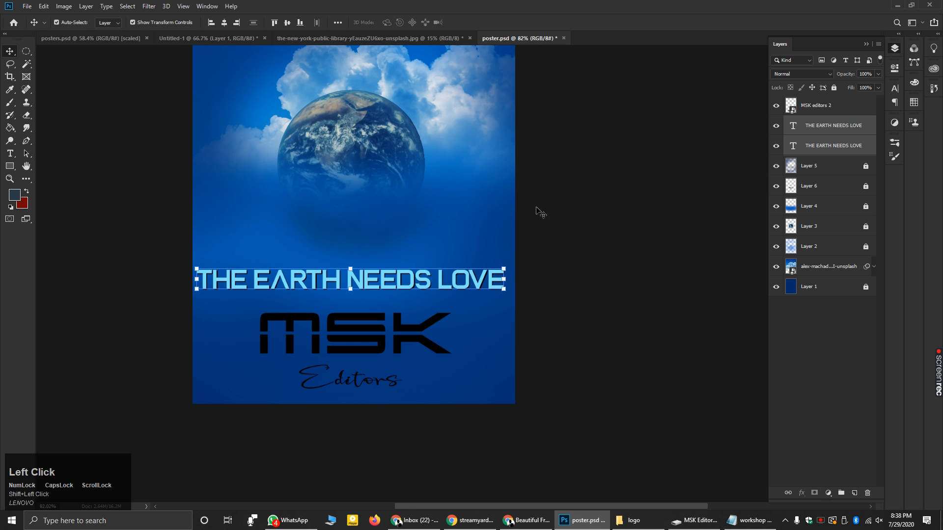
pyautogui.scroll(2, 356, 281)
pyautogui.moveTo(355, 281); pyautogui.dragTo(360, 298)
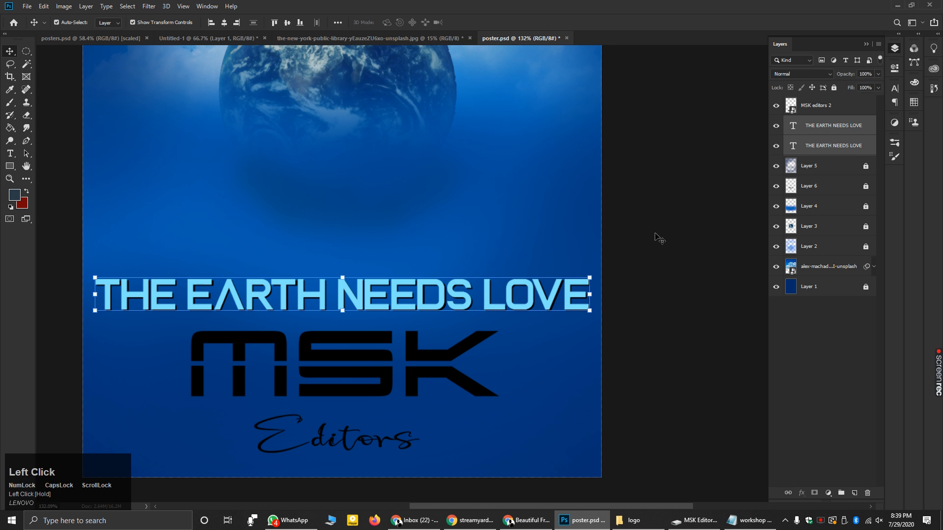
pyautogui.click(629, 249)
pyautogui.click(365, 364)
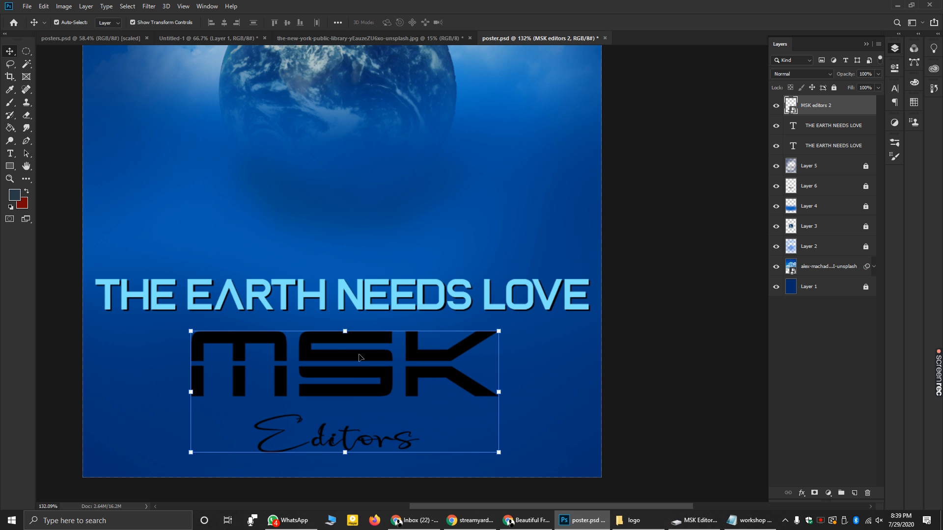
pyautogui.click(10, 128)
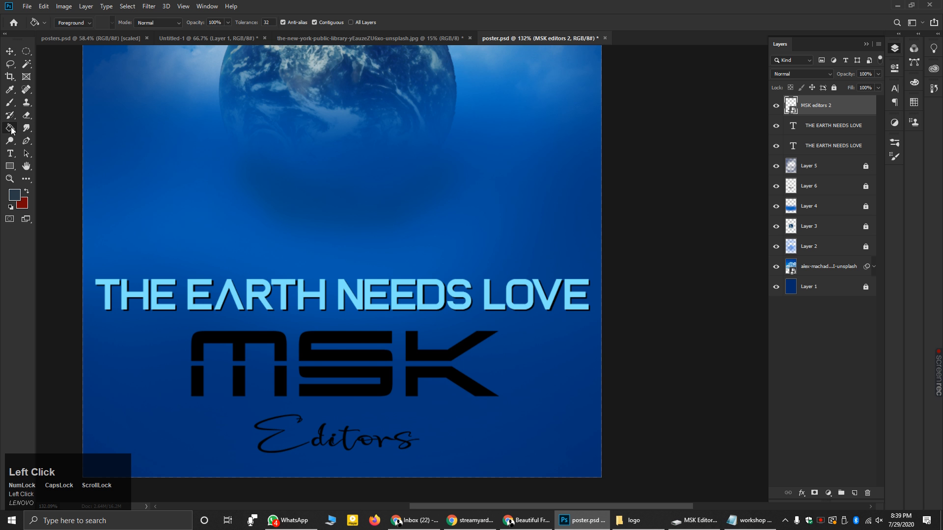
# - Set the foreground colour to light blue and Paint Bucket the MSK logo
pyautogui.click(16, 196)
pyautogui.moveTo(479, 146); pyautogui.dragTo(487, 78)
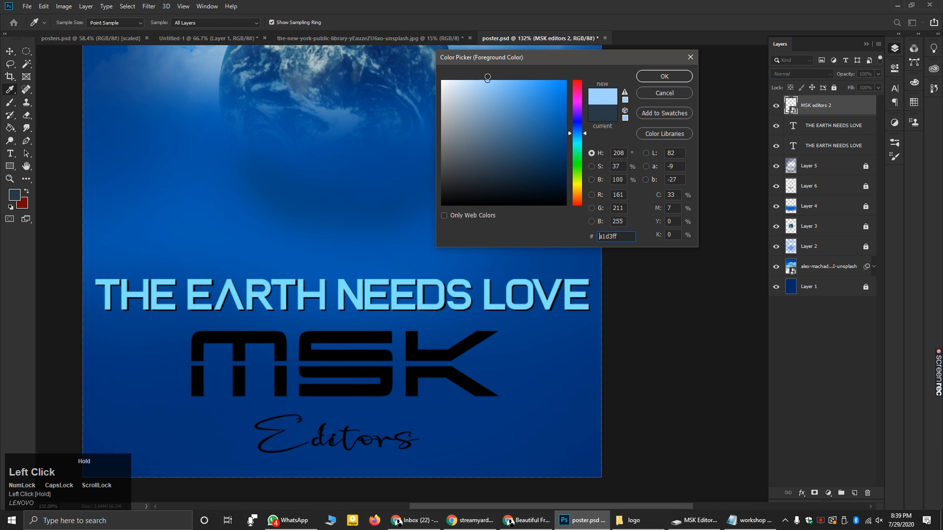
pyautogui.click(664, 77)
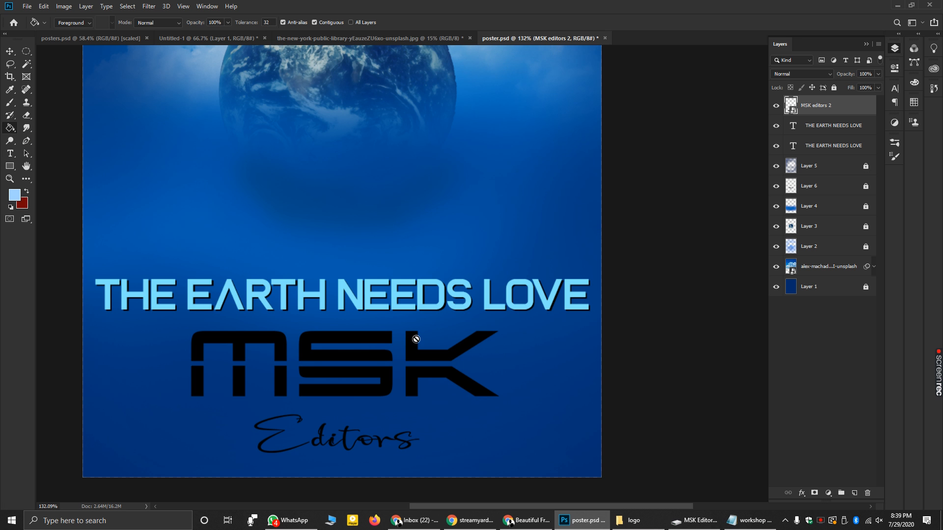
pyautogui.click(415, 340)
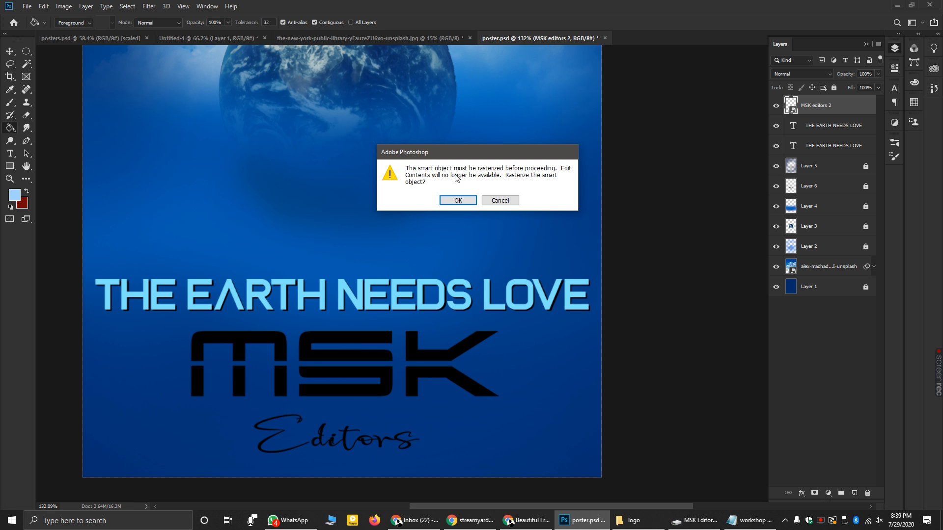
# - Dismiss the rasterize prompt, convert the logo layer to a smart object, and retry the fill
pyautogui.click(458, 200)
pyautogui.rightClick(828, 112)
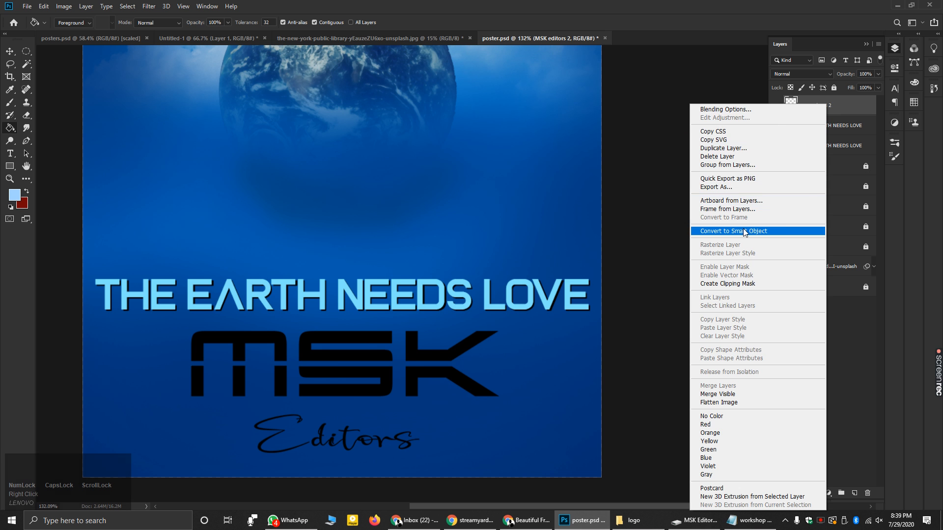
pyautogui.click(772, 235)
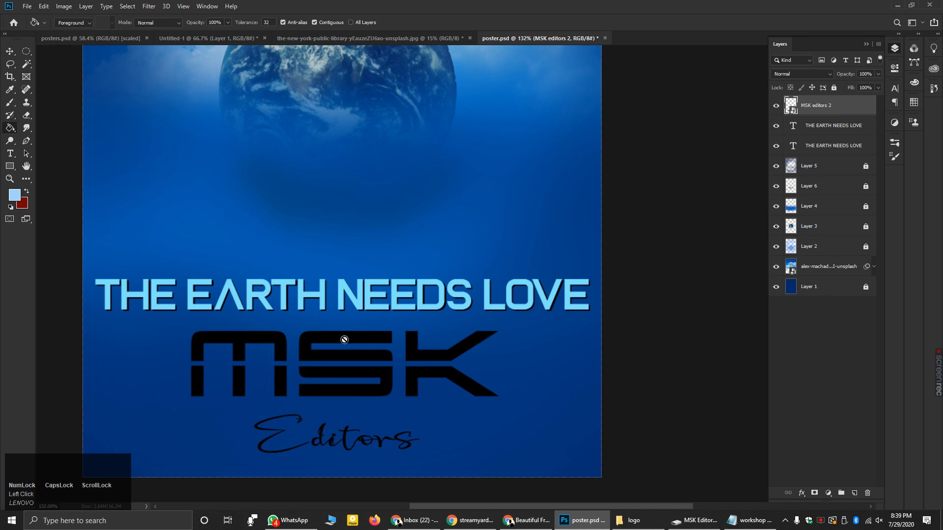
pyautogui.click(11, 53)
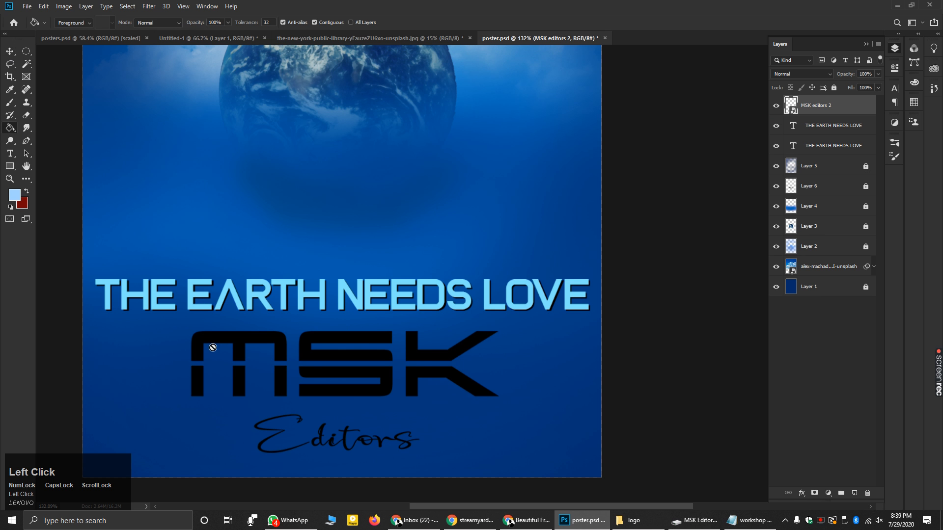
pyautogui.click(258, 319)
pyautogui.click(458, 200)
# - Rasterize the MSK editors 2 layer and fill the top of its M light blue
pyautogui.rightClick(844, 110)
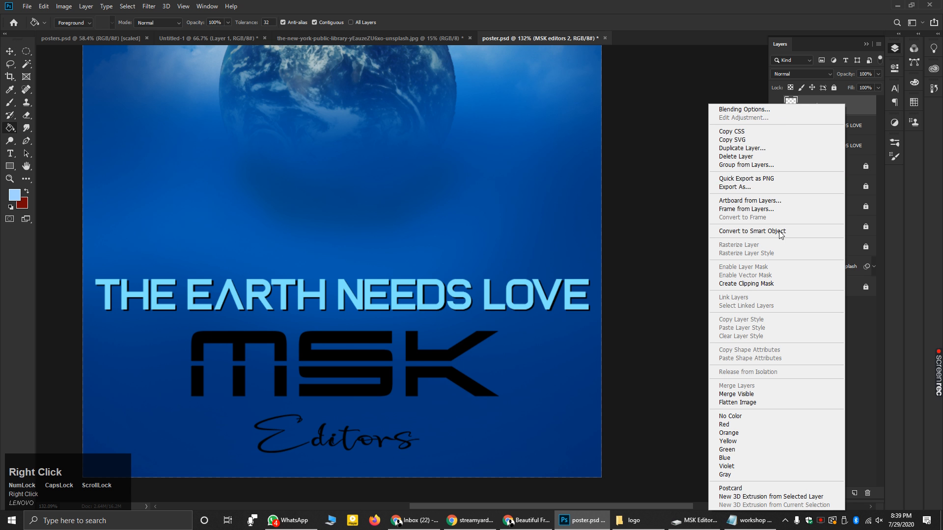
pyautogui.click(752, 231)
pyautogui.rightClick(831, 111)
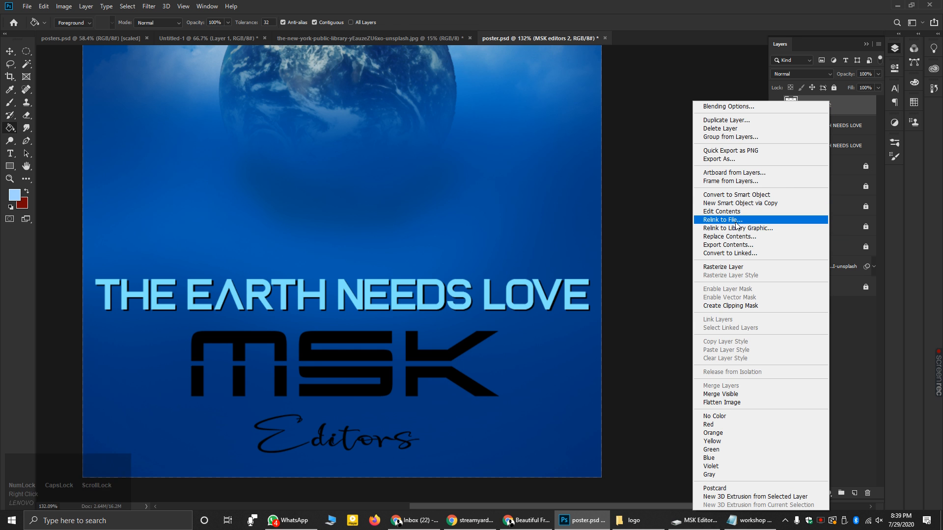
pyautogui.click(727, 267)
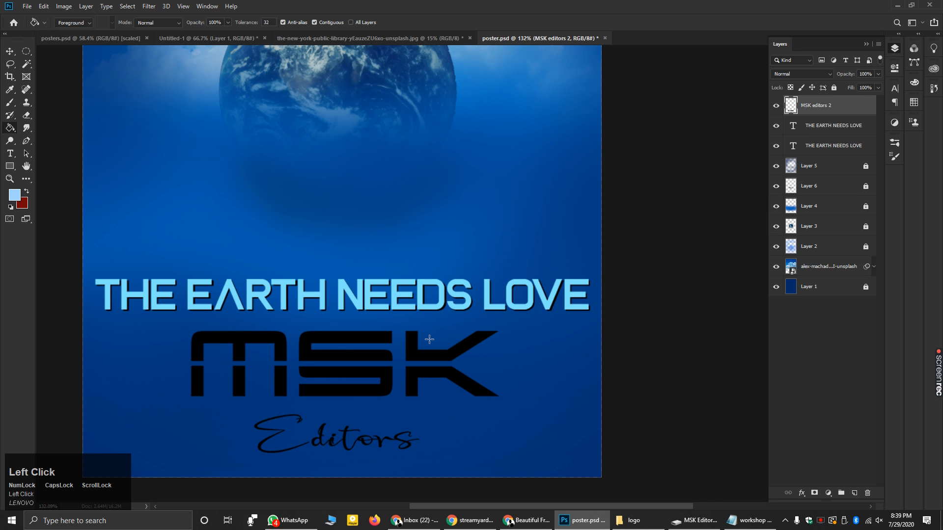
pyautogui.click(9, 51)
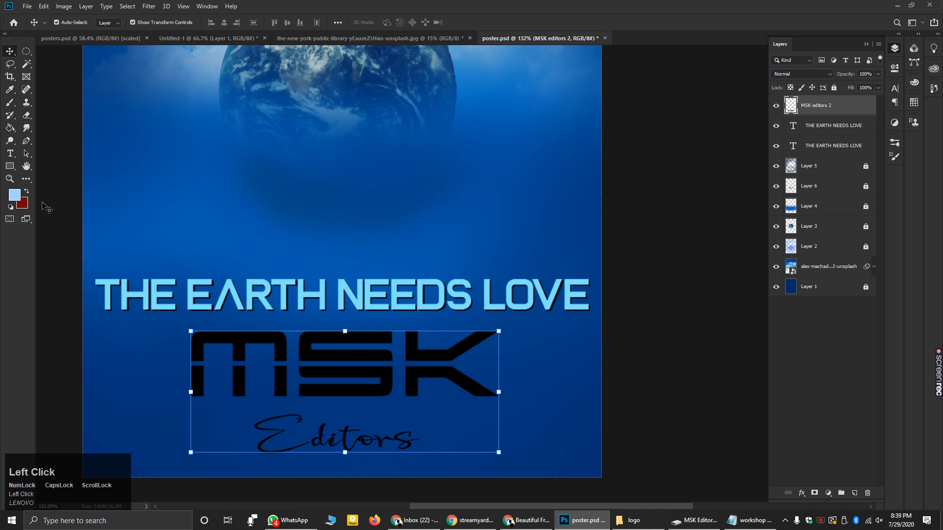
pyautogui.click(9, 128)
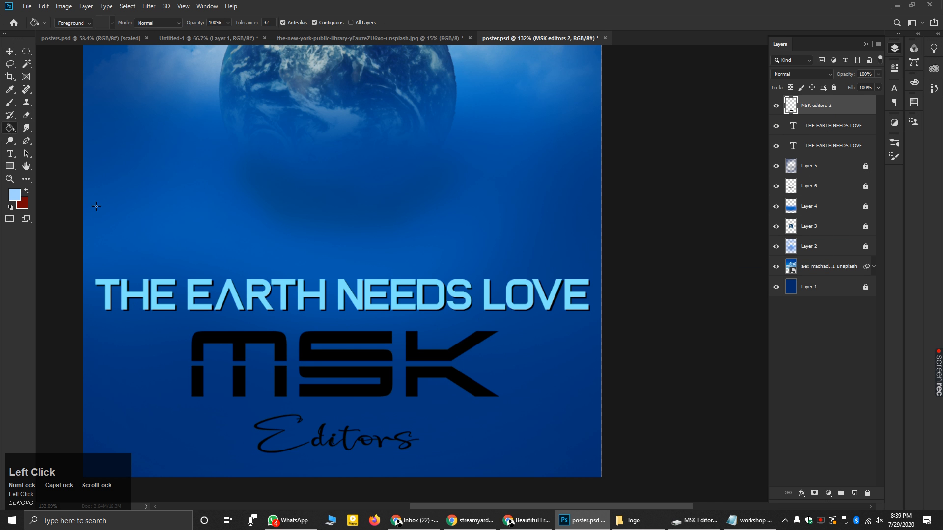
pyautogui.click(199, 341)
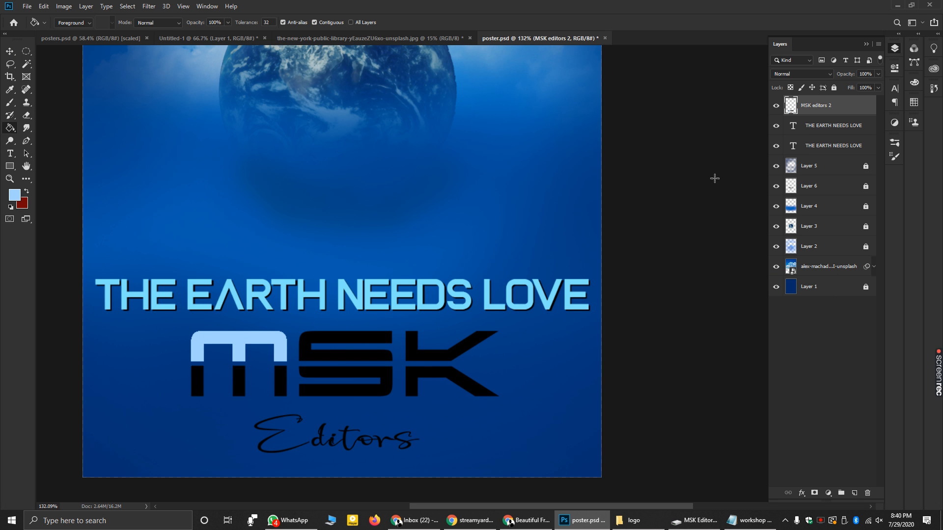
pyautogui.rightClick(826, 112)
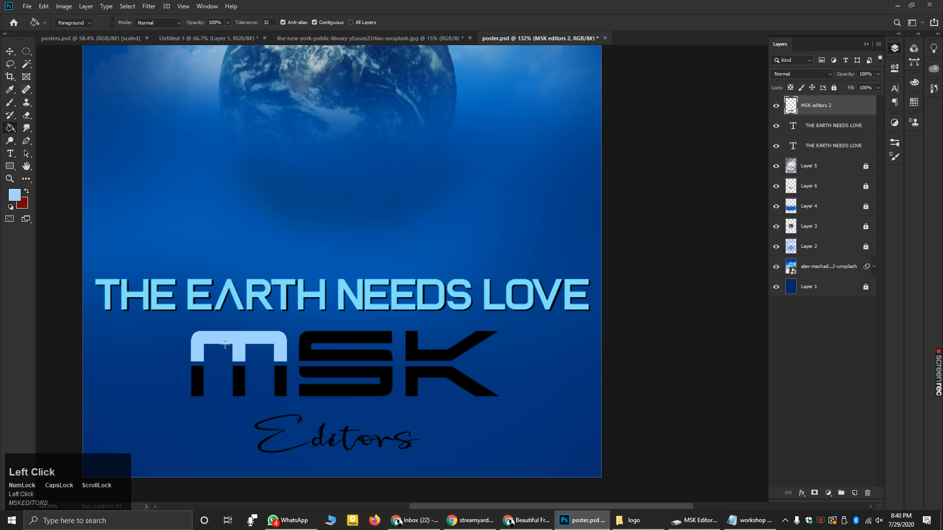
# - Set the paint colour to white and fill the M, S and K letters white
pyautogui.click(15, 199)
pyautogui.click(442, 81)
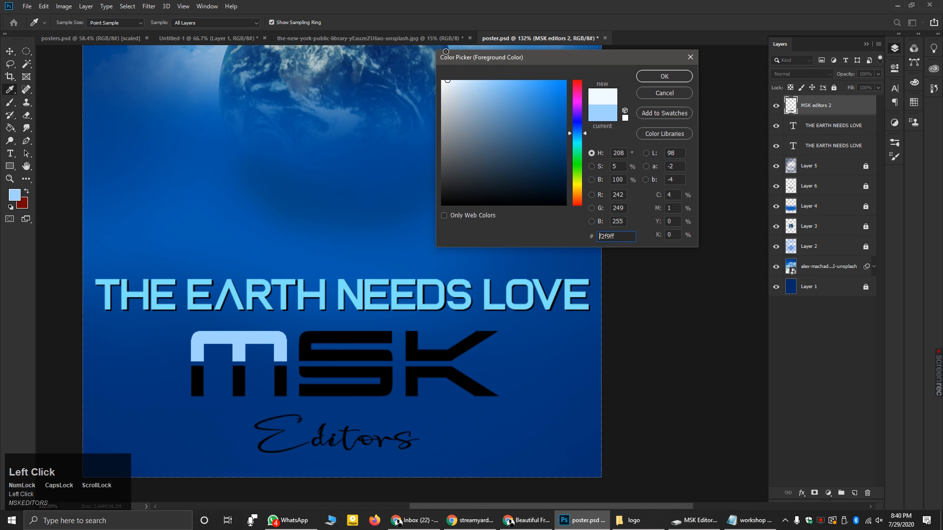
pyautogui.click(663, 77)
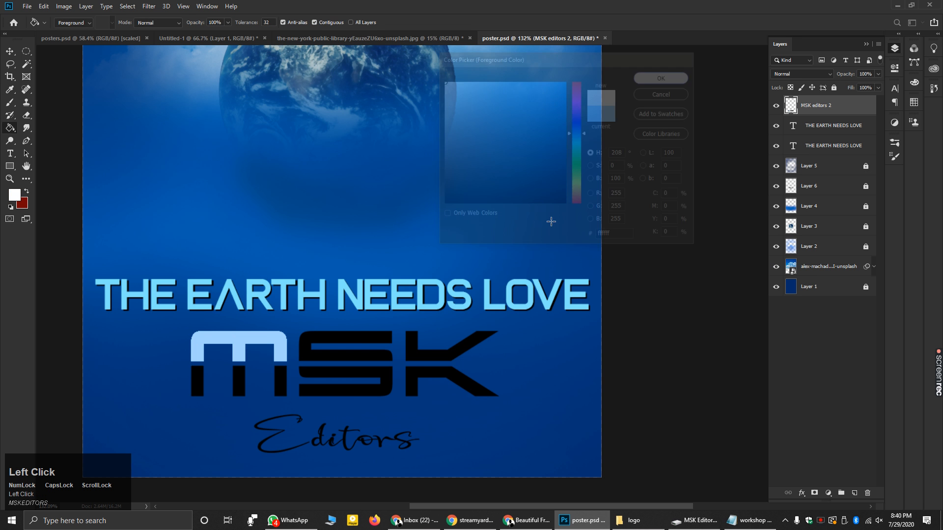
pyautogui.click(269, 338)
pyautogui.click(195, 387)
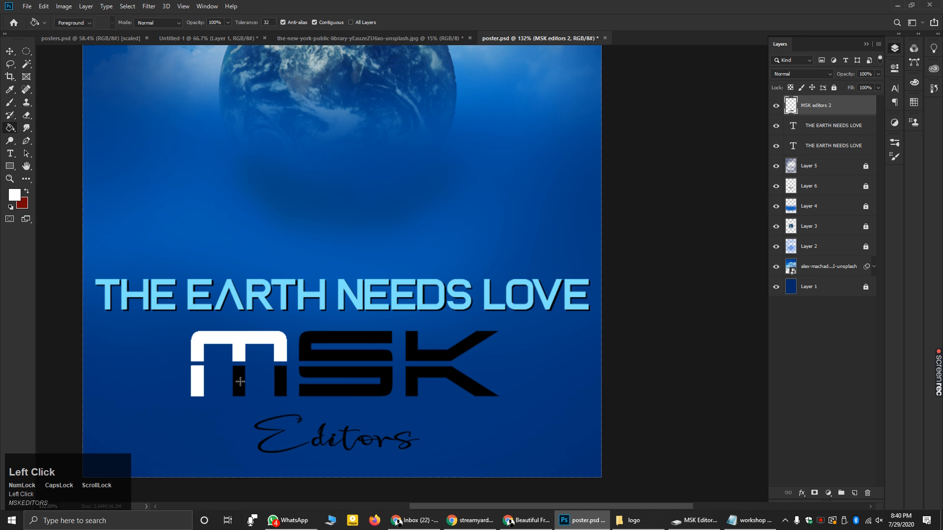
pyautogui.click(240, 382)
pyautogui.click(284, 385)
pyautogui.click(310, 374)
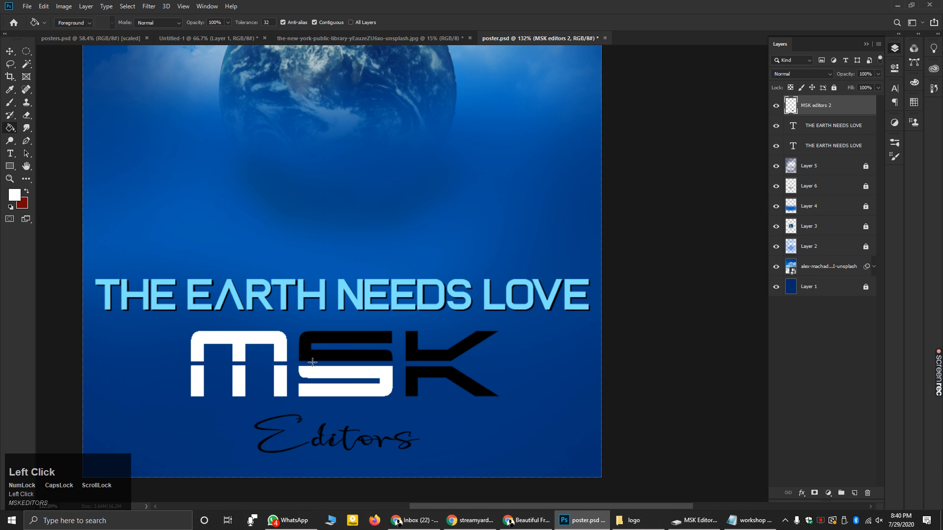
pyautogui.click(308, 355)
pyautogui.click(418, 355)
pyautogui.click(416, 378)
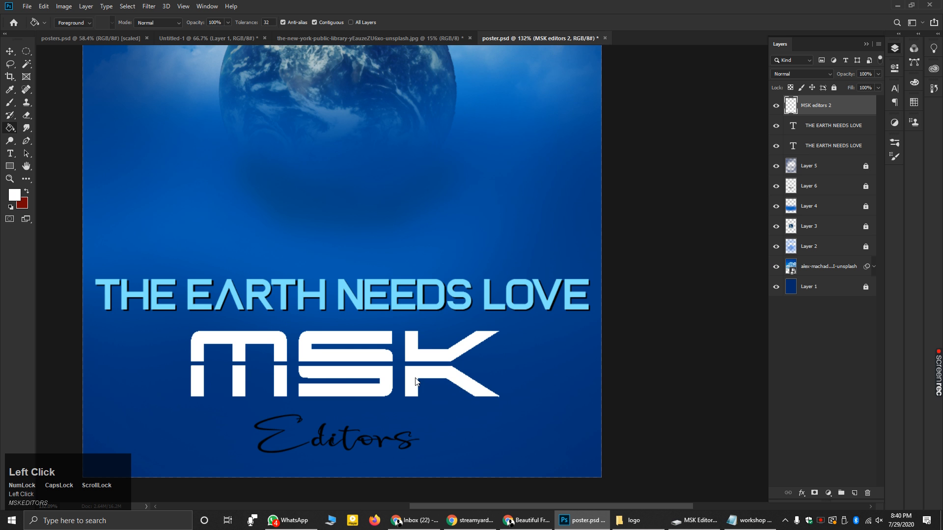
# - Fill the Editors script, including its black E, white while zooming in and out
pyautogui.keyDown('alt'); pyautogui.scroll(-1, 372, 344); pyautogui.keyUp('alt')
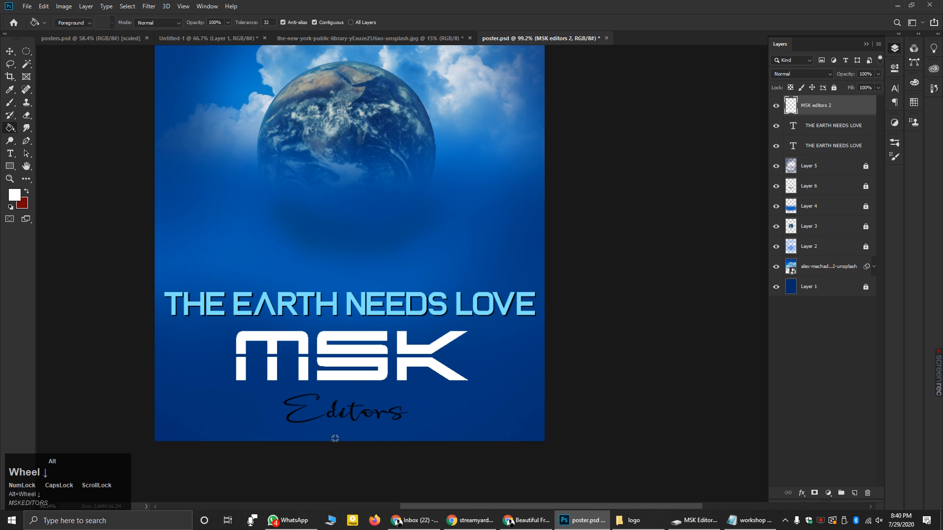
pyautogui.keyDown('alt'); pyautogui.scroll(4, 358, 442); pyautogui.keyUp('alt')
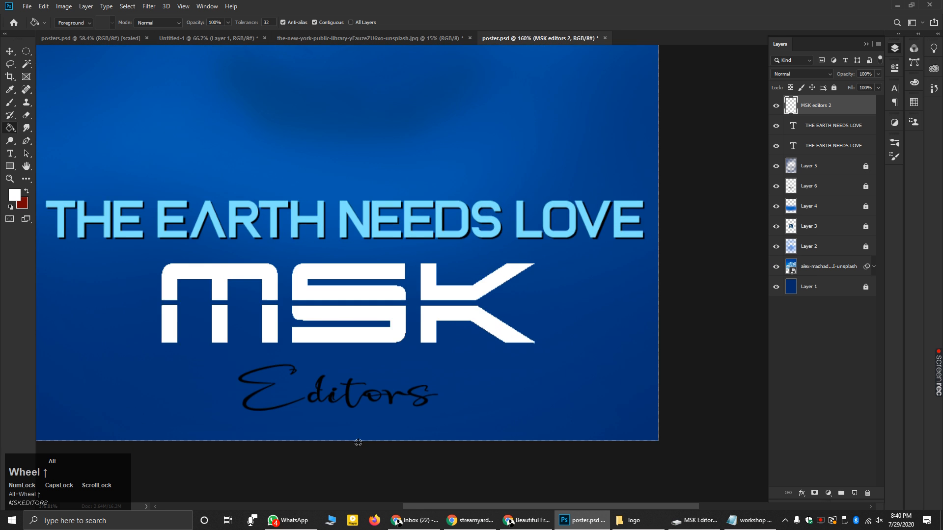
pyautogui.keyDown('alt'); pyautogui.scroll(3, 342, 387); pyautogui.keyUp('alt')
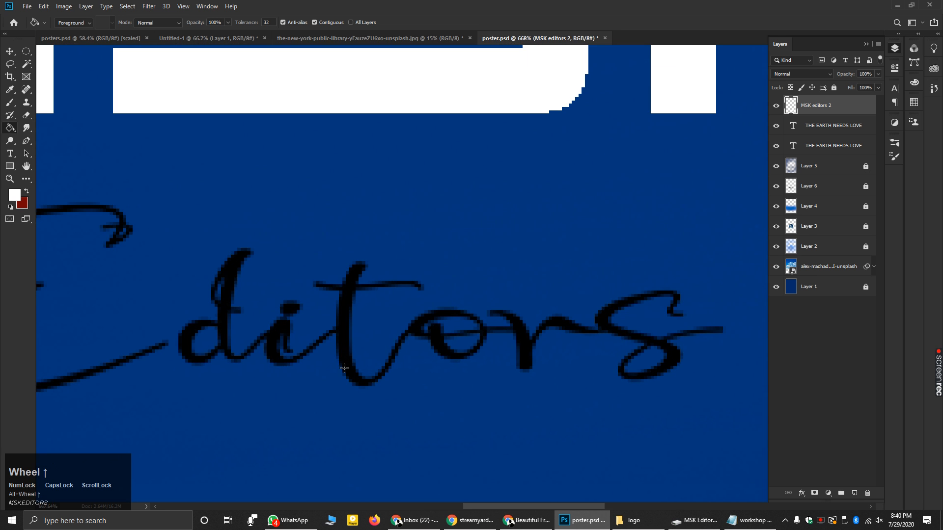
pyautogui.click(341, 327)
pyautogui.keyDown('alt'); pyautogui.scroll(-4, 388, 346); pyautogui.keyUp('alt')
pyautogui.keyDown('alt'); pyautogui.scroll(3, 254, 324); pyautogui.keyUp('alt')
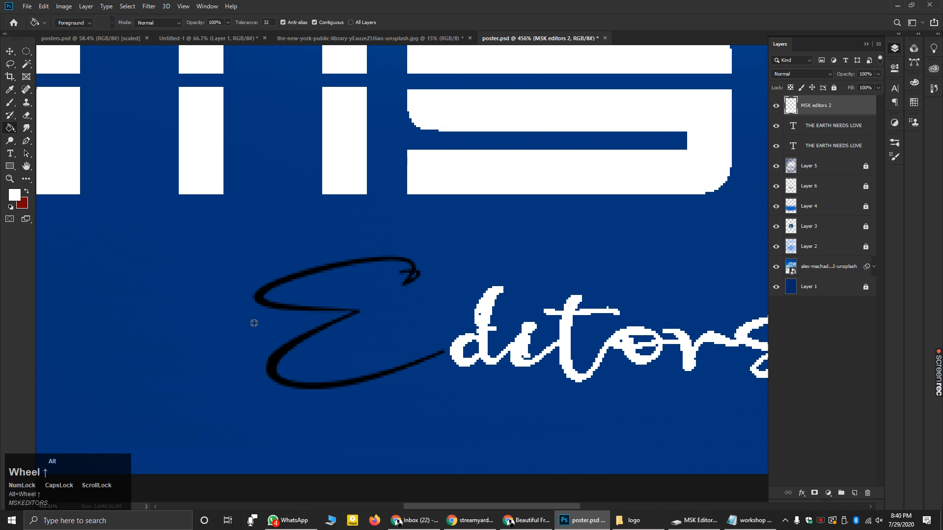
pyautogui.keyDown('alt'); pyautogui.scroll(1, 254, 323); pyautogui.keyUp('alt')
pyautogui.click(264, 287)
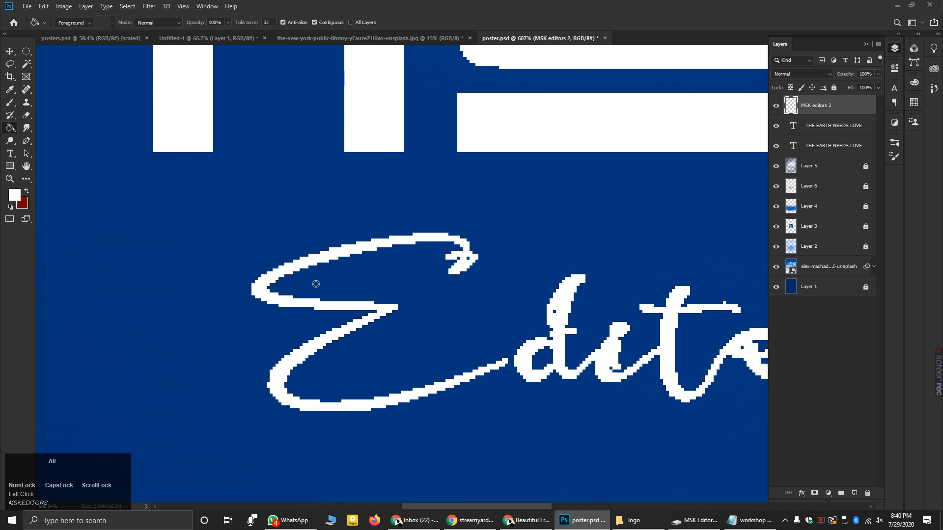
pyautogui.keyDown('alt'); pyautogui.scroll(-2, 314, 284); pyautogui.keyUp('alt')
pyautogui.keyDown('alt'); pyautogui.scroll(-12, 315, 284); pyautogui.keyUp('alt')
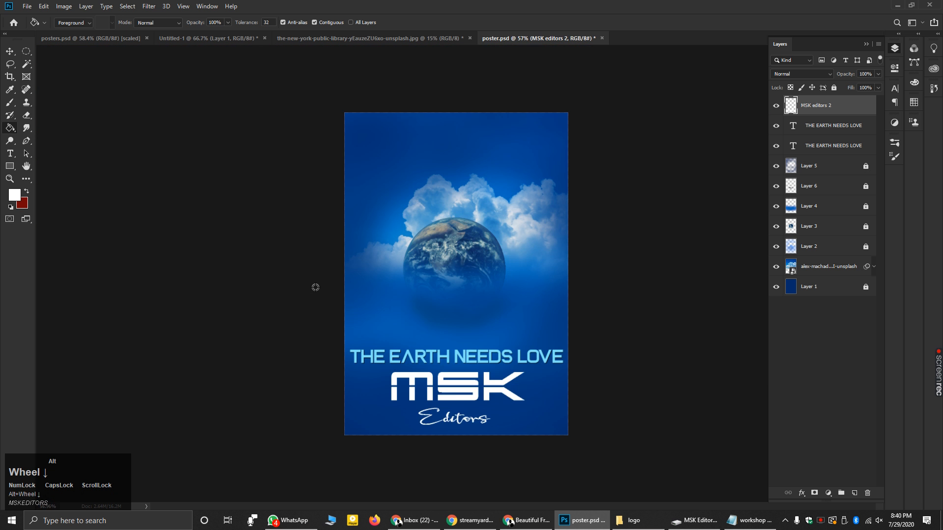
pyautogui.keyDown('alt'); pyautogui.scroll(1, 609, 348); pyautogui.keyUp('alt')
pyautogui.keyDown('alt'); pyautogui.scroll(1, 643, 375); pyautogui.keyUp('alt')
pyautogui.keyDown('alt'); pyautogui.scroll(-1, 666, 405); pyautogui.keyUp('alt')
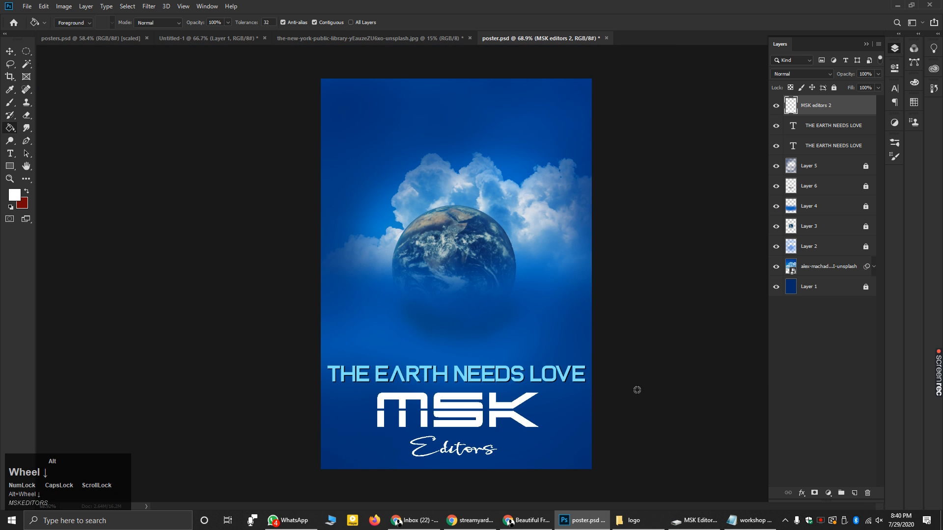
# - Save poster.psd with Ctrl+S and open the File menu
pyautogui.hotkey('ctrl', 's')
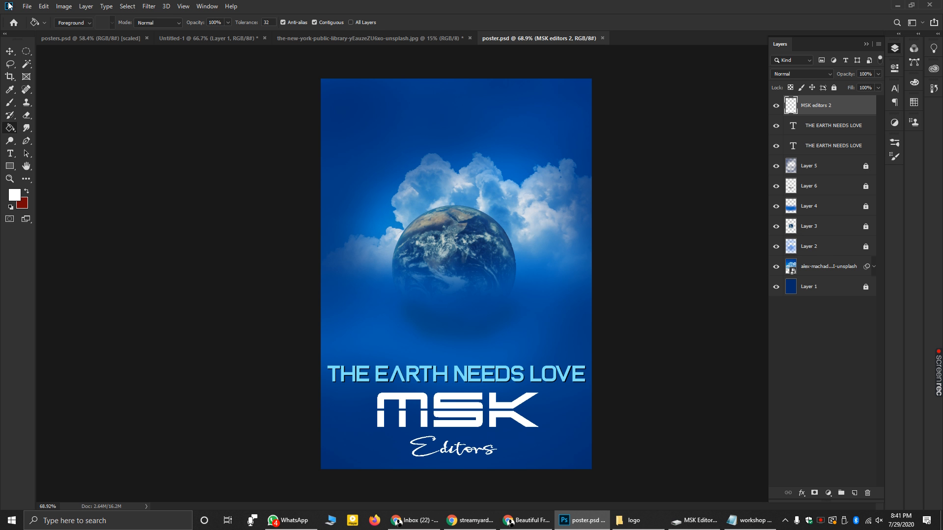
pyautogui.click(28, 6)
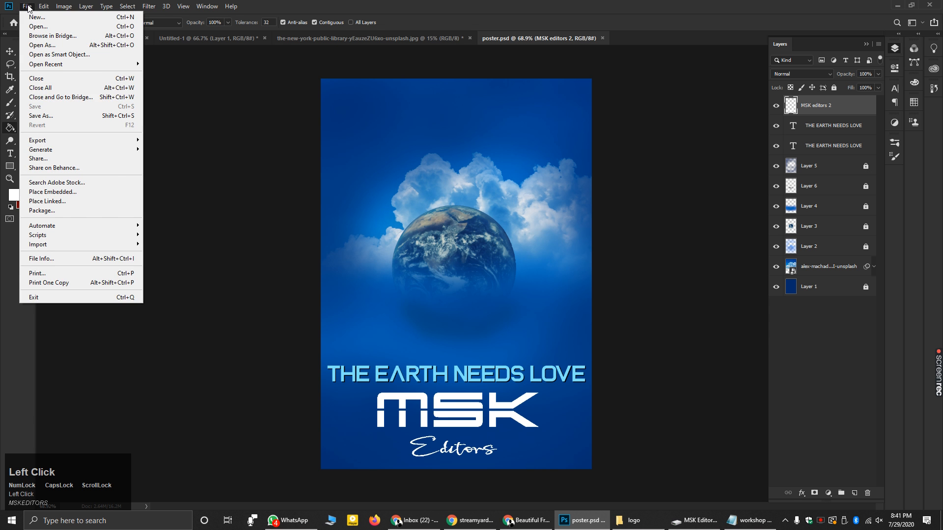
# - Quick-export the poster as poster.png into G:\shamil graphics\pics\photoshop
pyautogui.moveTo(44, 140)
pyautogui.click(156, 140)
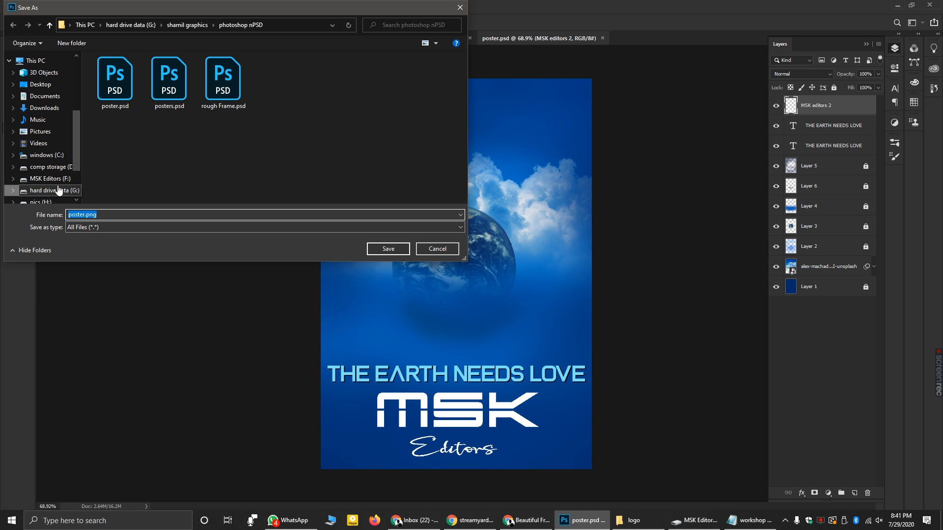
pyautogui.click(54, 191)
pyautogui.doubleClick(113, 102)
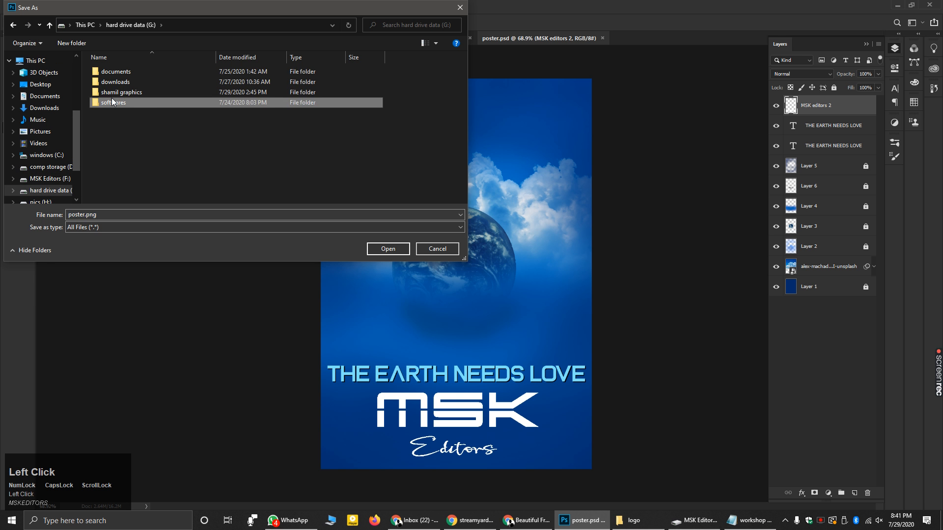
pyautogui.click(12, 30)
pyautogui.doubleClick(124, 96)
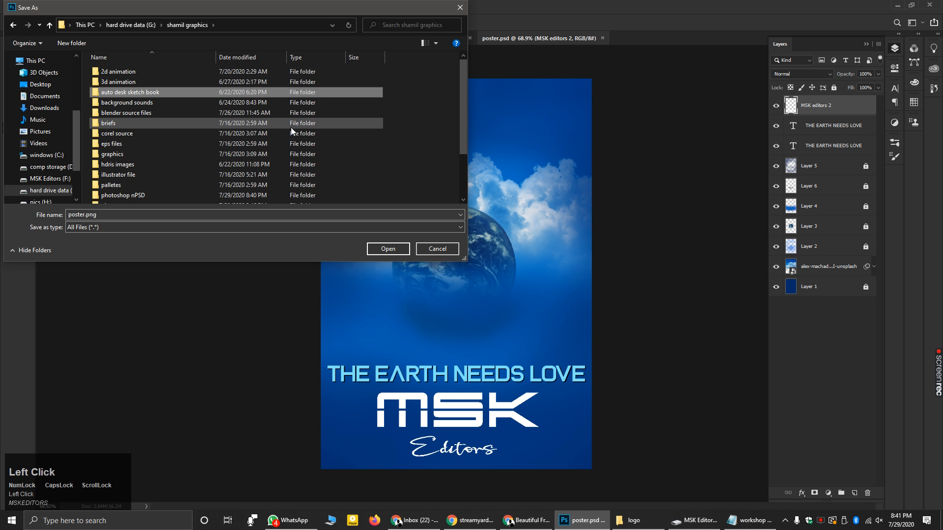
pyautogui.scroll(-2, 289, 128)
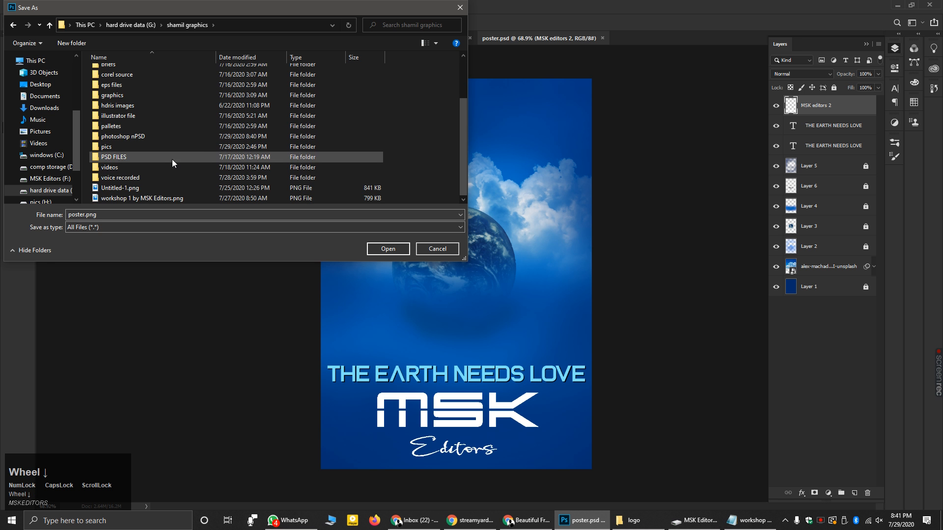
pyautogui.doubleClick(137, 146)
pyautogui.doubleClick(175, 99)
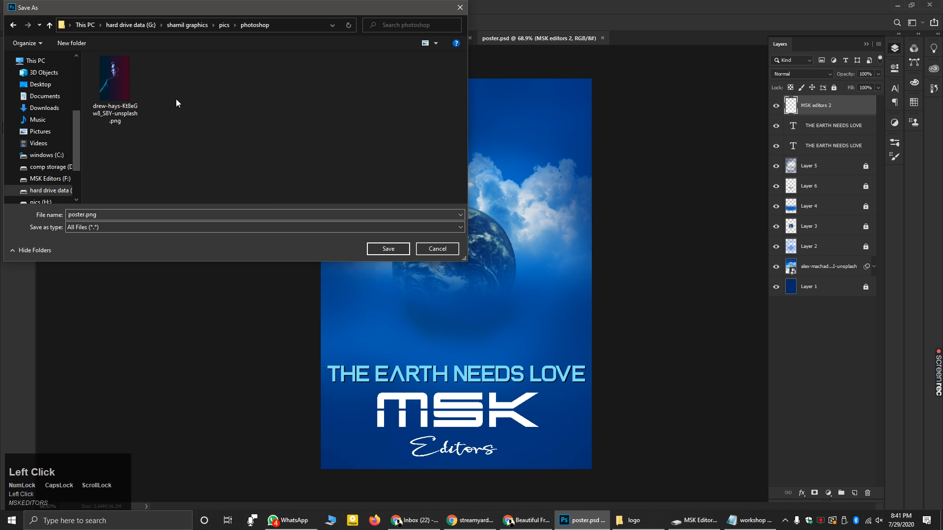
pyautogui.click(387, 249)
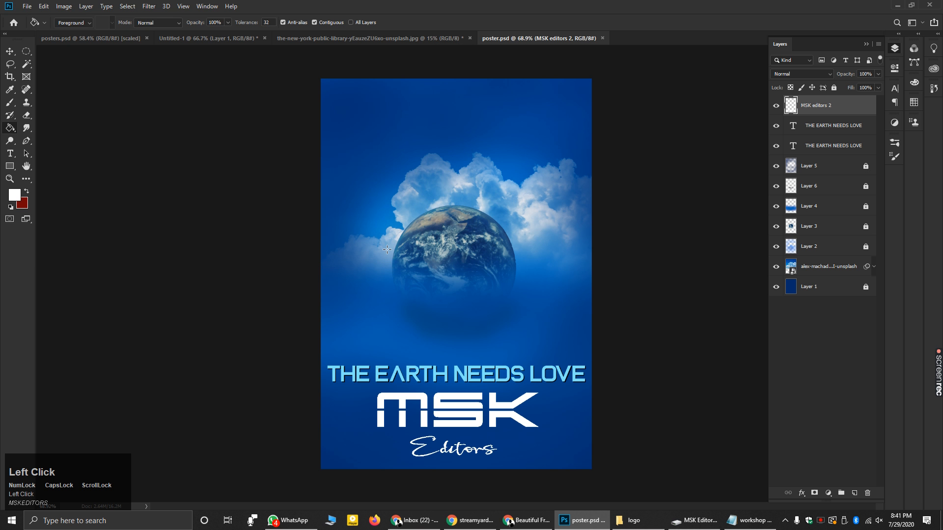
# - Minimize the Photoshop window to bring File Explorer forward
pyautogui.click(26, 7)
pyautogui.click(596, 3)
pyautogui.click(907, 5)
pyautogui.click(847, 21)
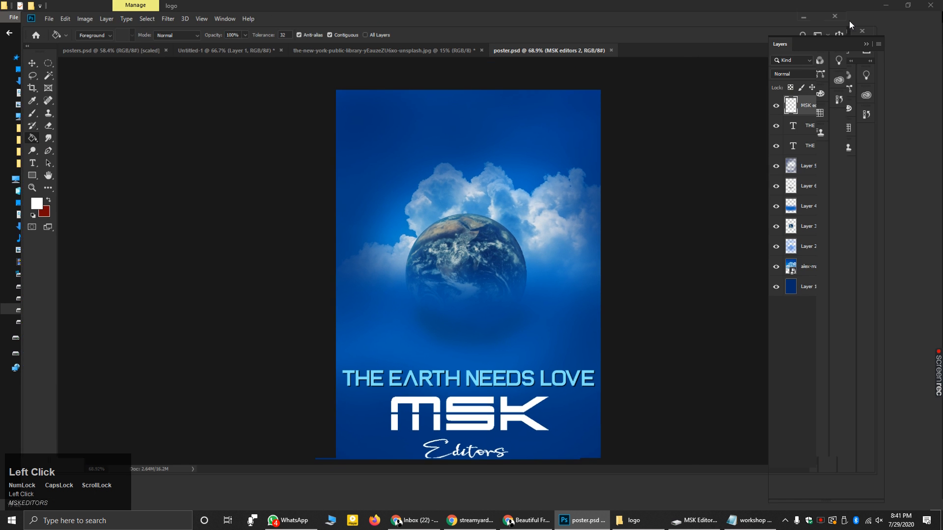
pyautogui.click(895, 5)
# - Browse to G:\shamil graphics\pics\photoshop and drag poster.png into Photoshop
pyautogui.click(49, 309)
pyautogui.doubleClick(163, 85)
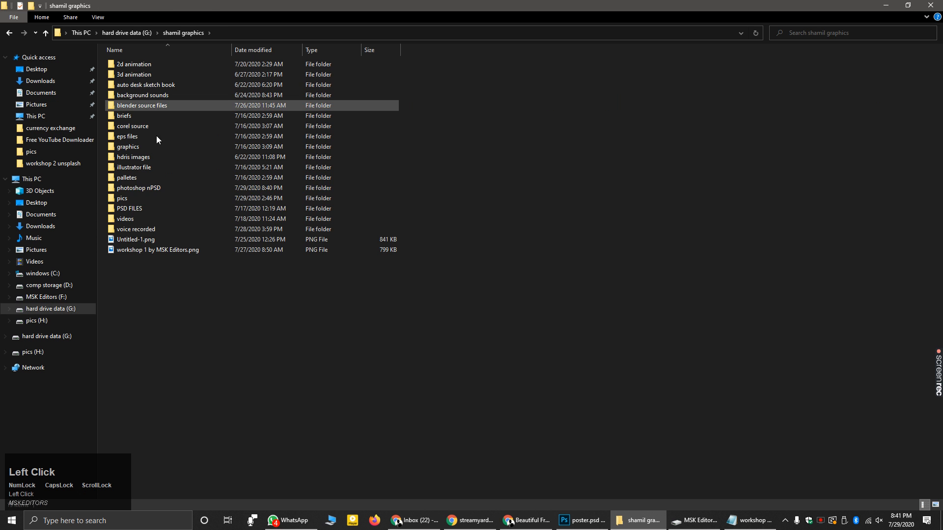
pyautogui.doubleClick(139, 197)
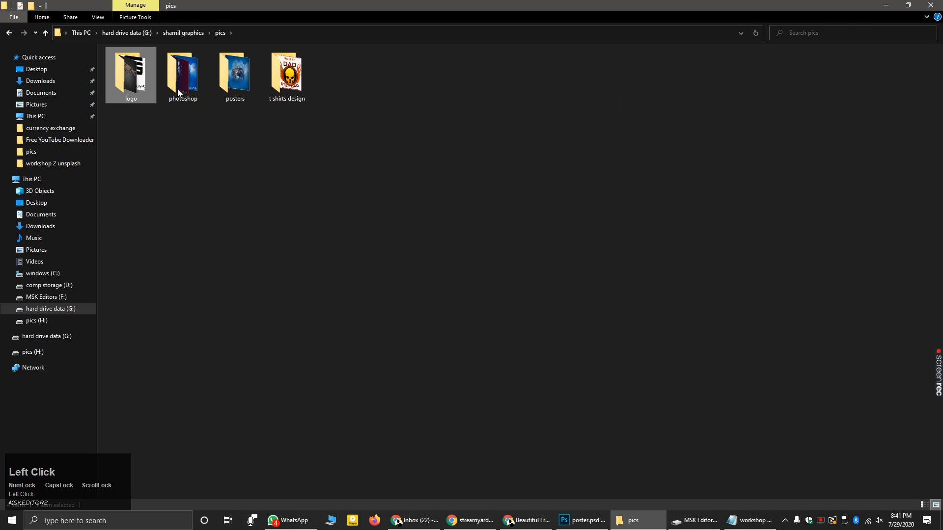
pyautogui.click(131, 79)
pyautogui.doubleClick(198, 92)
pyautogui.moveTo(181, 73); pyautogui.dragTo(641, 37)
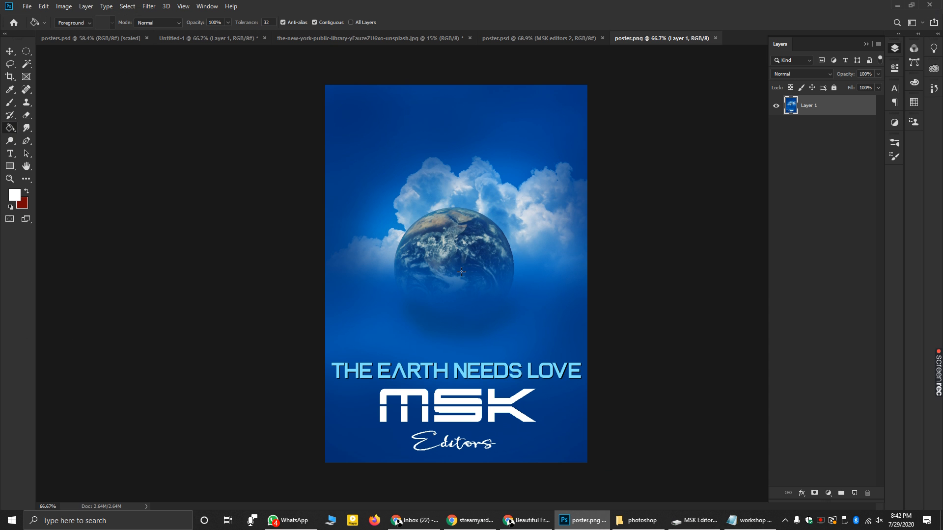
# - Apply Image > Adjustments > Brightness/Contrast with Brightness 32 and Contrast 40 to poster.png
pyautogui.click(71, 11)
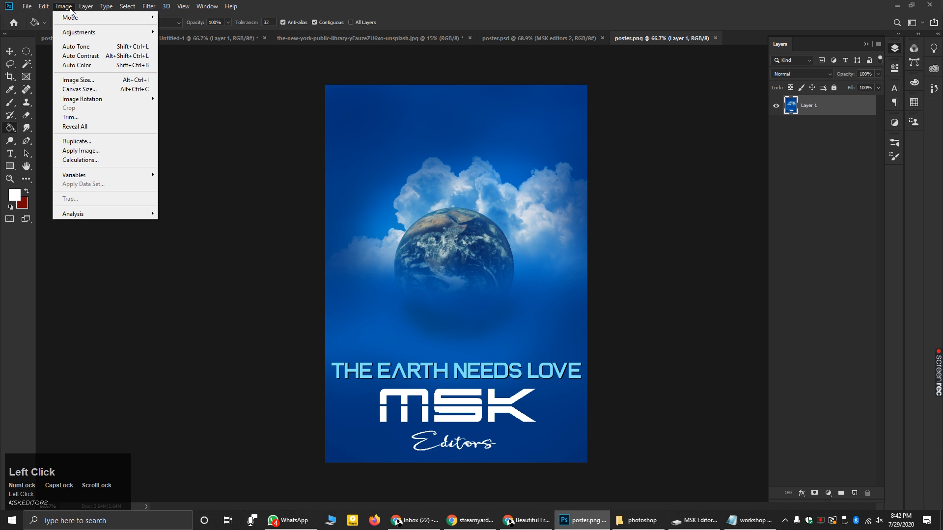
pyautogui.click(74, 18)
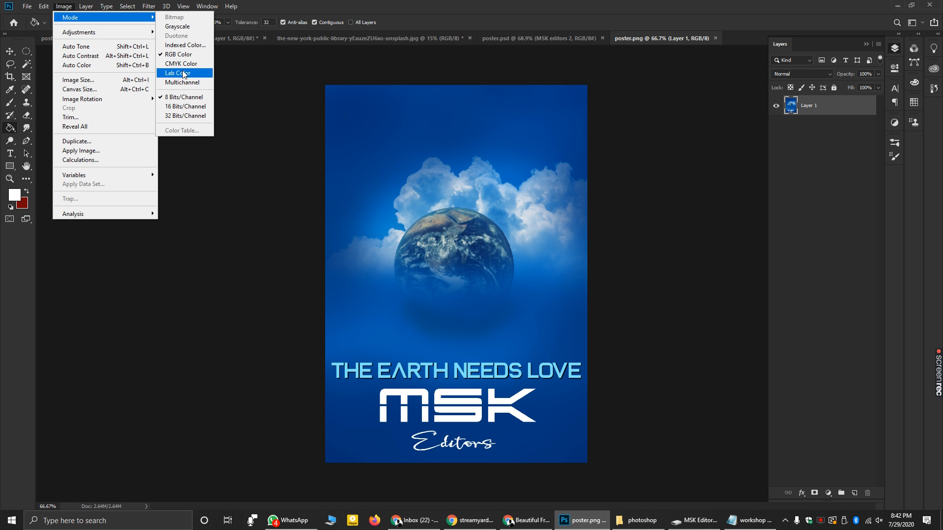
pyautogui.moveTo(117, 37)
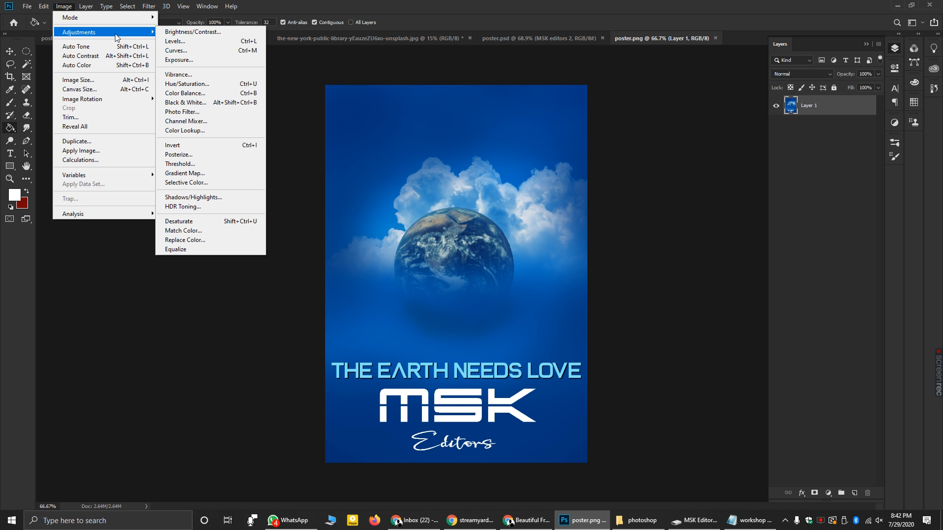
pyautogui.click(202, 36)
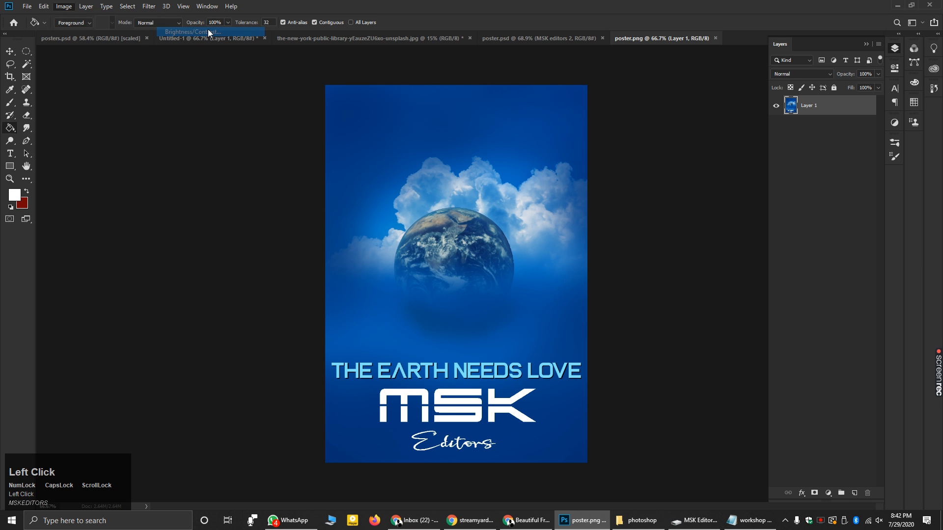
pyautogui.moveTo(600, 135); pyautogui.dragTo(612, 134)
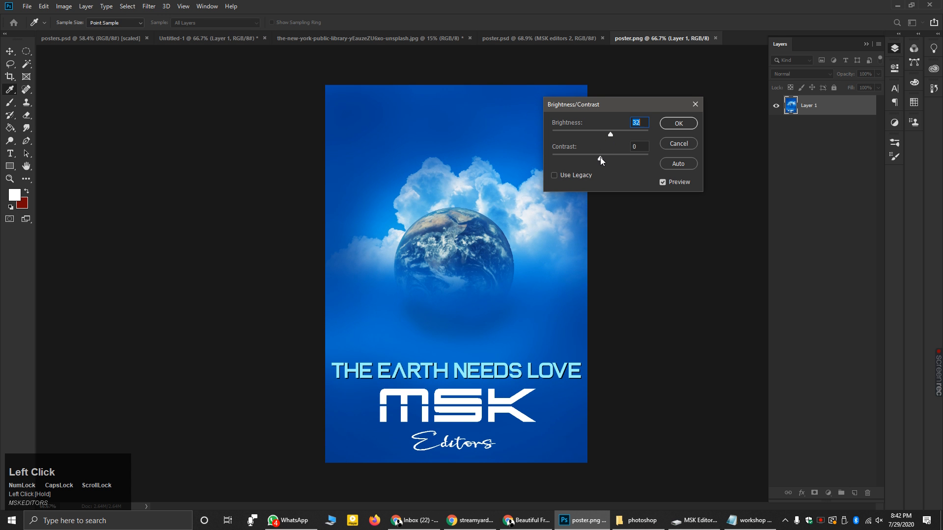
pyautogui.moveTo(601, 158); pyautogui.dragTo(619, 157)
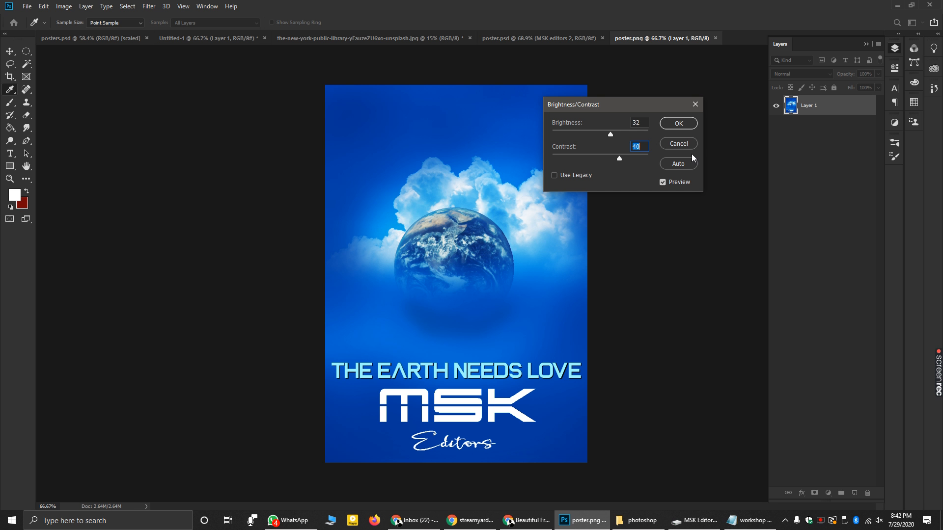
pyautogui.click(678, 123)
pyautogui.click(10, 128)
# - Apply a Levels adjustment with the output white level lowered to 243
pyautogui.click(65, 6)
pyautogui.moveTo(89, 31)
pyautogui.click(171, 41)
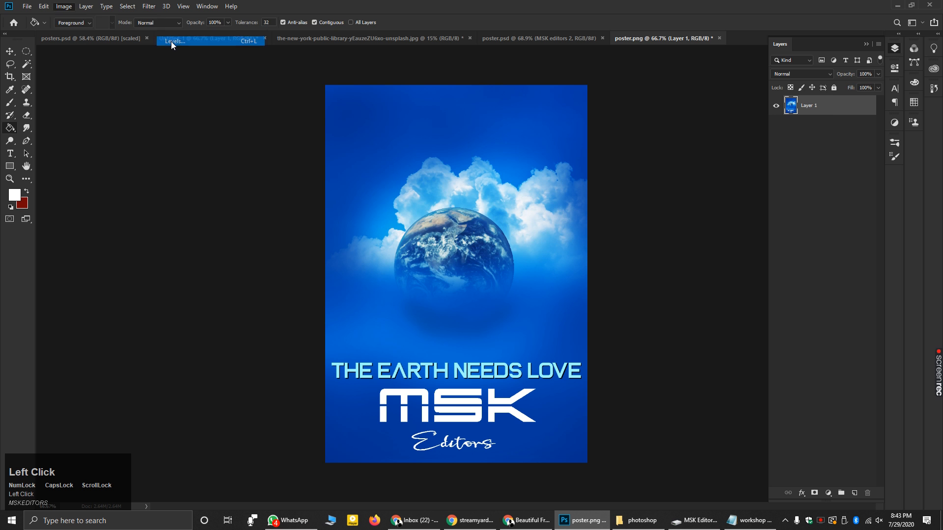
pyautogui.moveTo(486, 98); pyautogui.dragTo(747, 56)
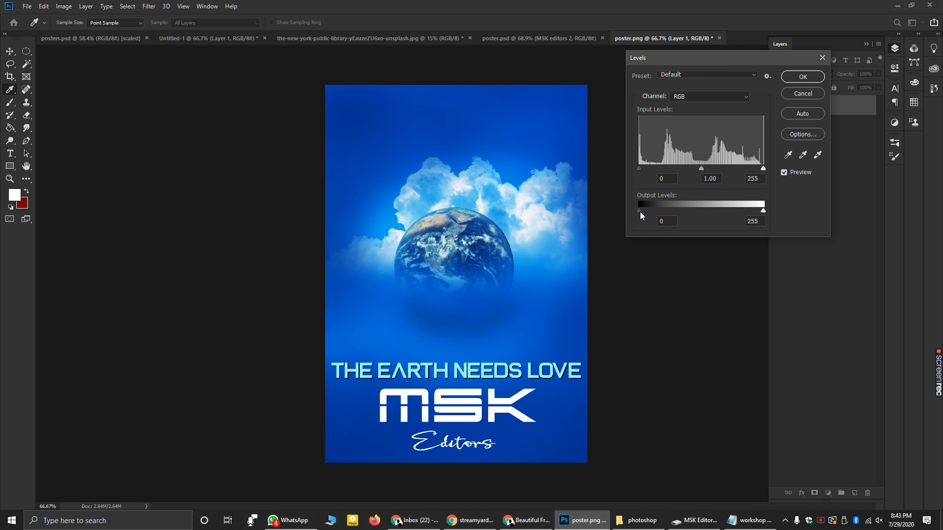
pyautogui.moveTo(641, 211); pyautogui.dragTo(639, 211)
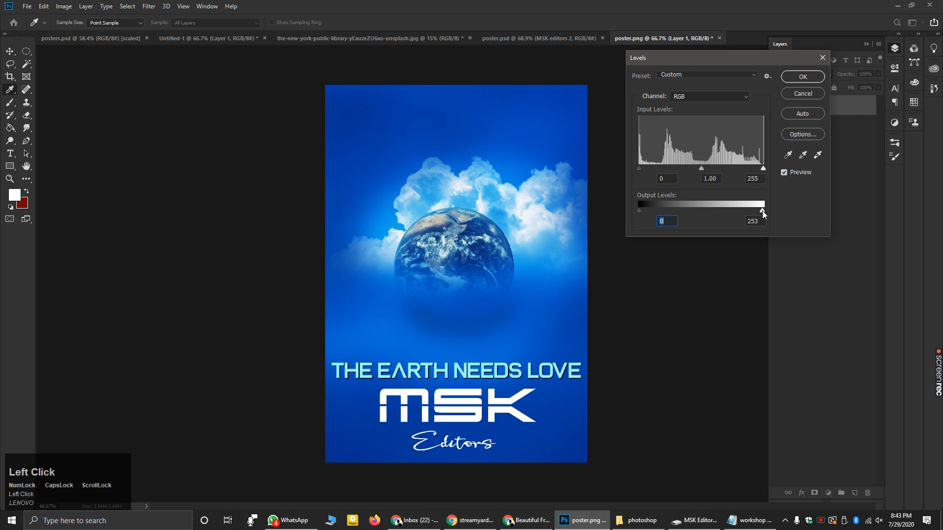
pyautogui.moveTo(755, 210); pyautogui.dragTo(756, 211)
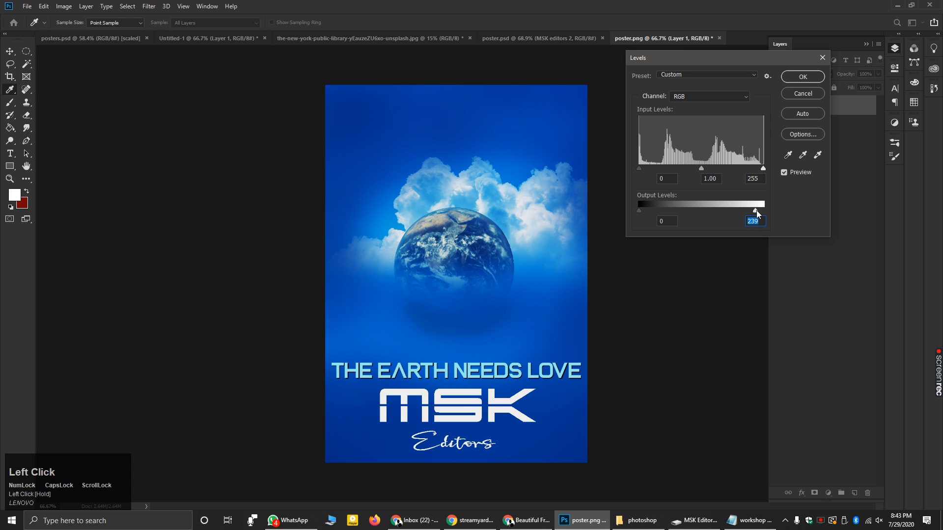
pyautogui.click(797, 76)
# - Apply a Vibrance adjustment of +34, leaving saturation near zero
pyautogui.click(65, 6)
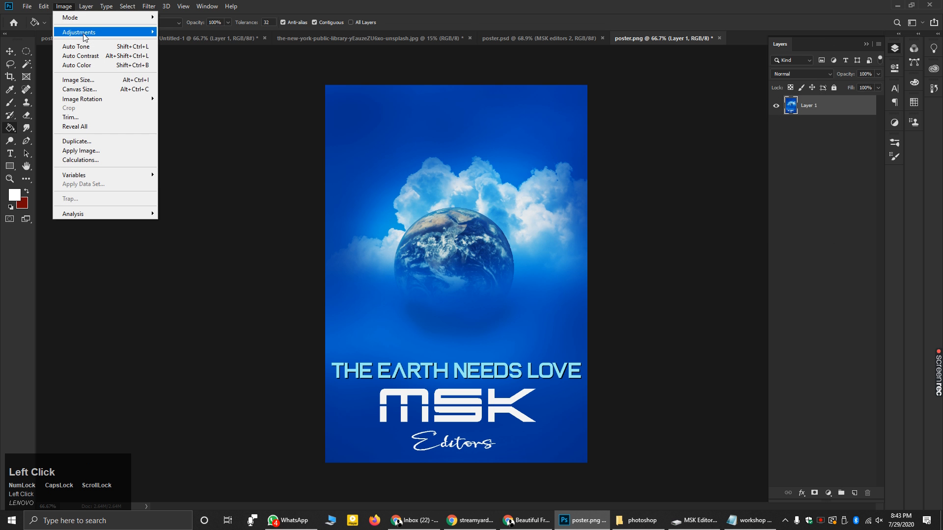
pyautogui.moveTo(85, 33)
pyautogui.click(189, 75)
pyautogui.moveTo(443, 169); pyautogui.dragTo(461, 169)
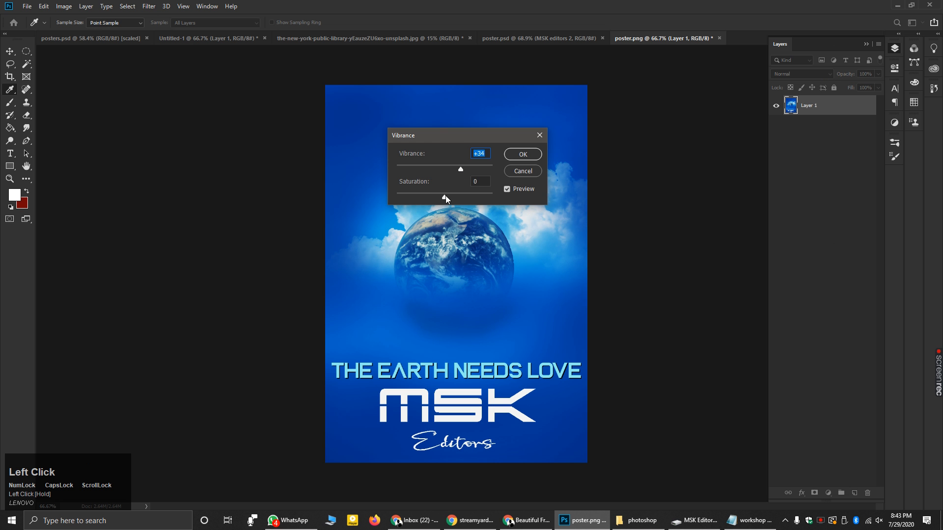
pyautogui.moveTo(445, 196)
pyautogui.mouseDown()
pyautogui.moveTo(465, 198)
pyautogui.moveTo(440, 199)
pyautogui.mouseUp()
pyautogui.click(520, 160)
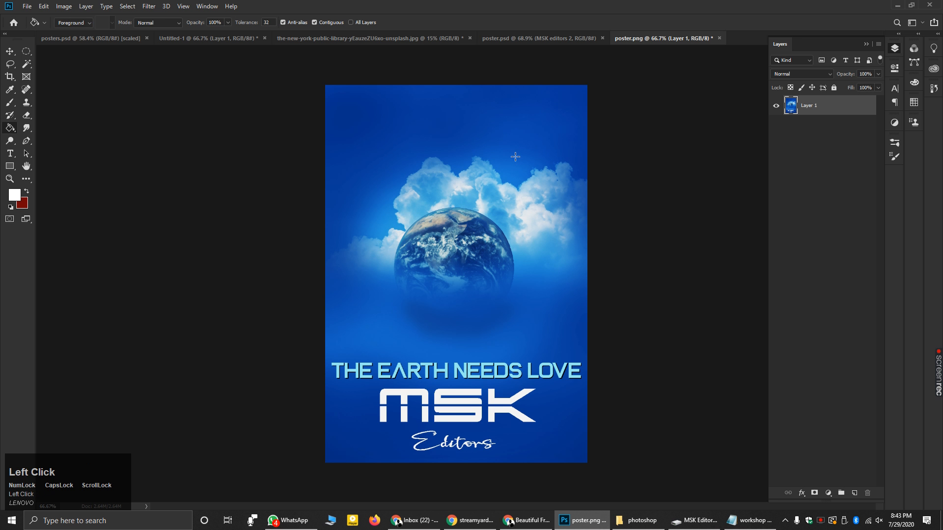
# - Apply Color Balance to the midtones with levels +4, -6, -26 for a bluer cast
pyautogui.click(64, 6)
pyautogui.moveTo(79, 33)
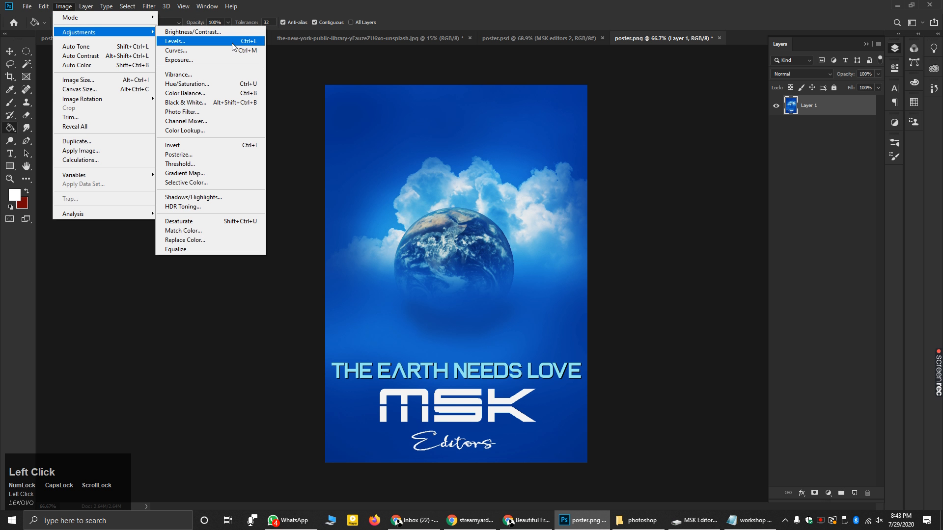
pyautogui.click(224, 94)
pyautogui.moveTo(167, 174); pyautogui.dragTo(163, 174)
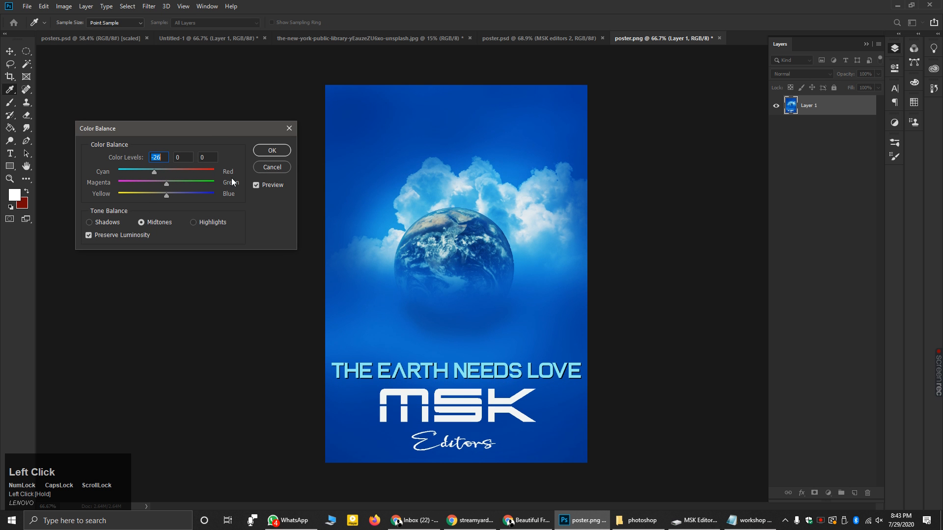
pyautogui.moveTo(166, 197); pyautogui.dragTo(87, 196)
pyautogui.moveTo(145, 172); pyautogui.dragTo(218, 178)
pyautogui.moveTo(123, 197)
pyautogui.mouseDown()
pyautogui.moveTo(209, 195)
pyautogui.moveTo(160, 193)
pyautogui.moveTo(204, 181)
pyautogui.moveTo(78, 180)
pyautogui.moveTo(240, 177)
pyautogui.moveTo(181, 177)
pyautogui.moveTo(141, 195)
pyautogui.mouseUp()
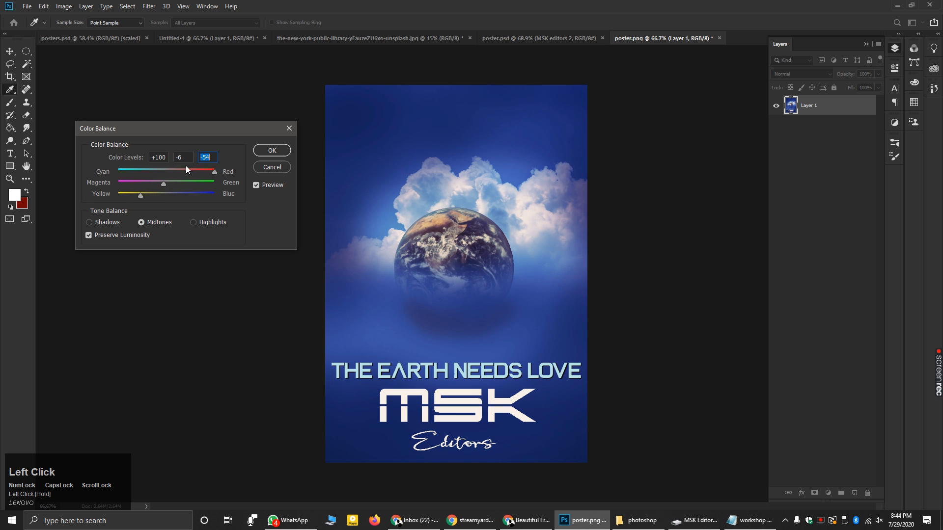
pyautogui.moveTo(177, 170); pyautogui.dragTo(155, 173)
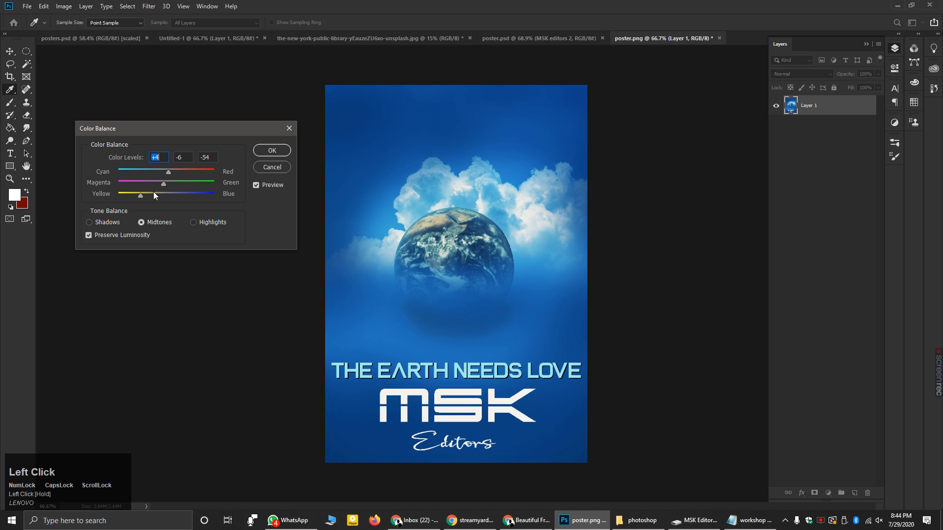
pyautogui.moveTo(141, 195); pyautogui.dragTo(152, 196)
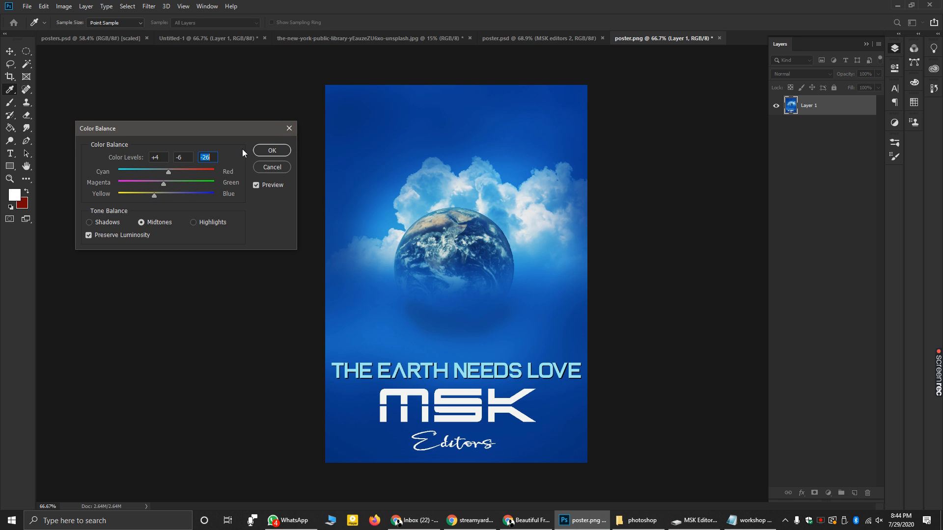
pyautogui.click(271, 150)
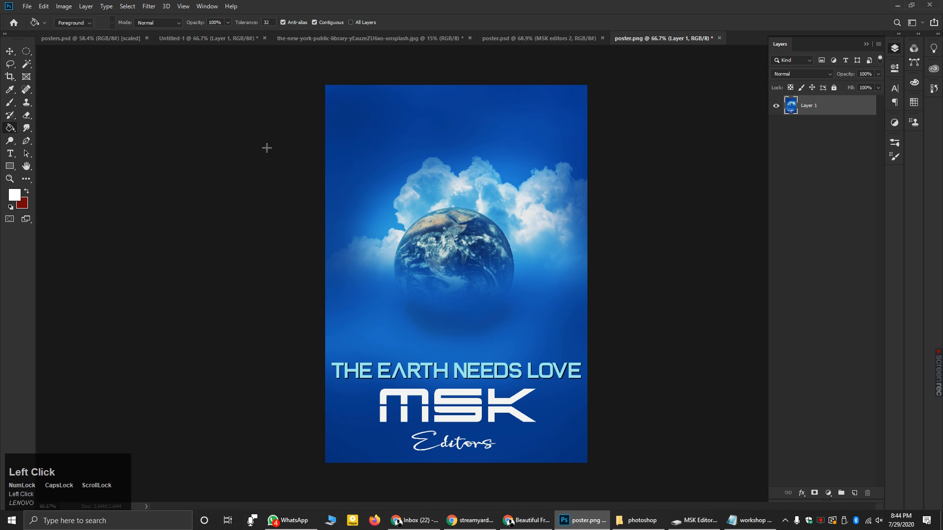
# - Delete Layer 3 (the Earth) from poster.psd, then bring up the folder holding poster.png
pyautogui.click(512, 40)
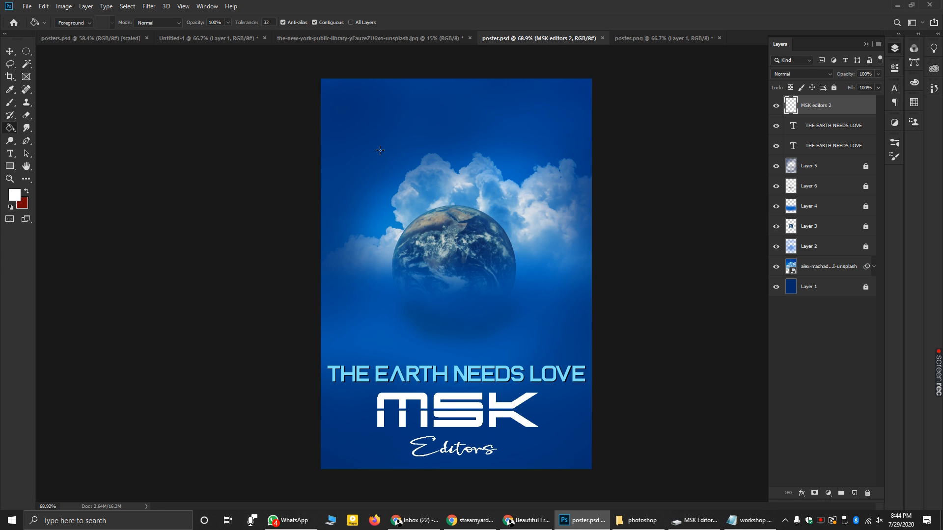
pyautogui.click(649, 43)
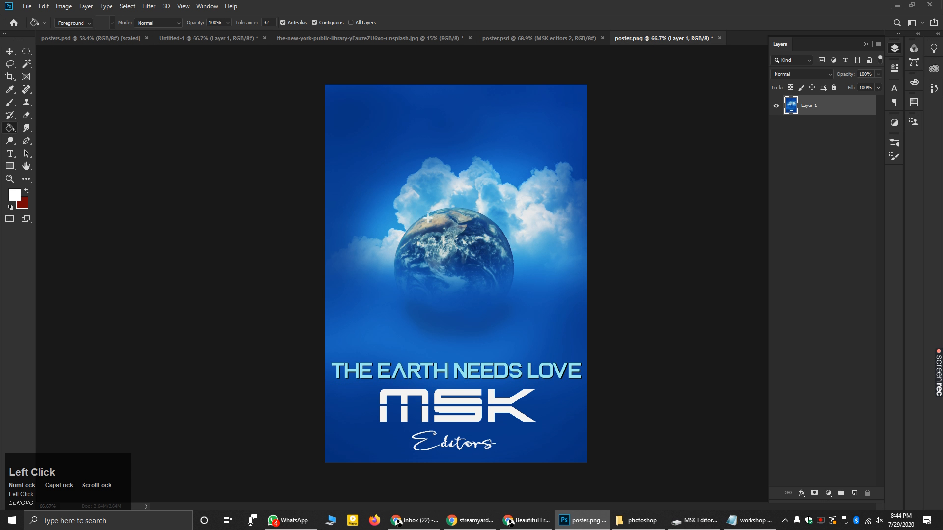
pyautogui.click(529, 39)
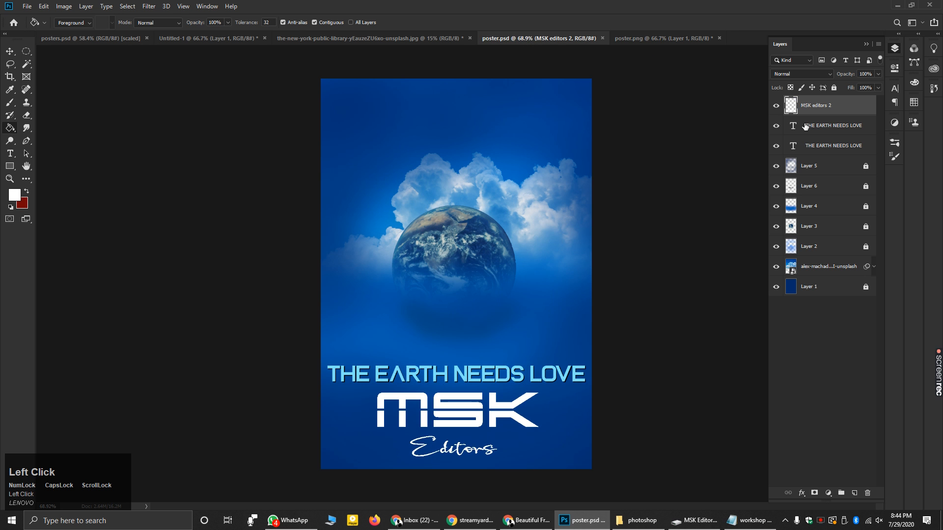
pyautogui.rightClick(812, 226)
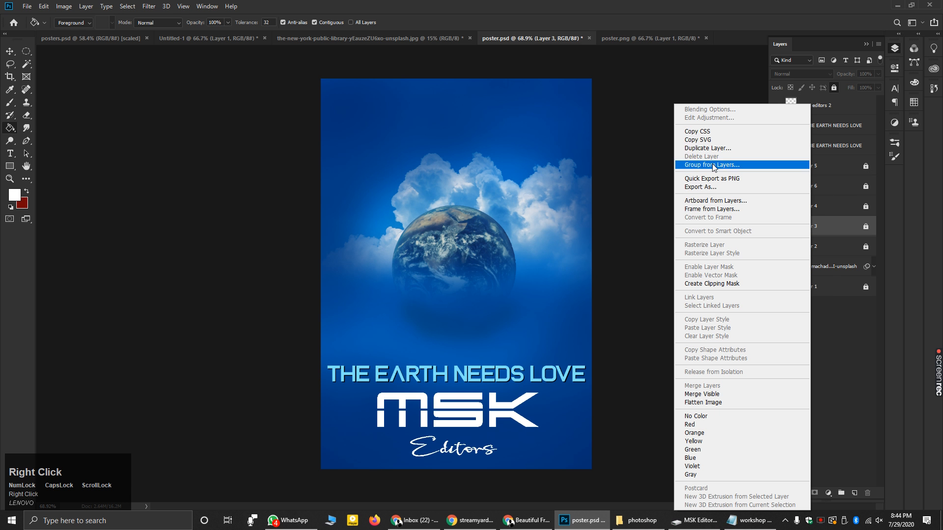
pyautogui.click(842, 308)
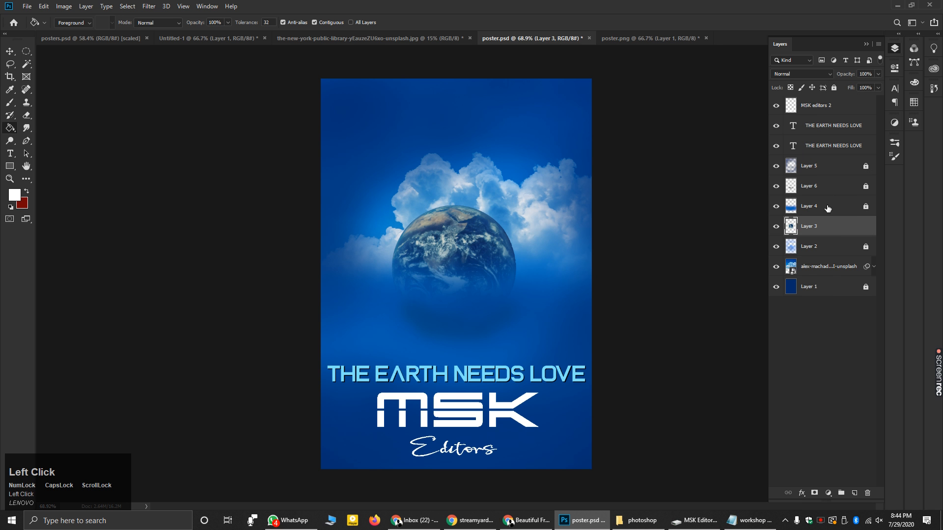
pyautogui.rightClick(824, 225)
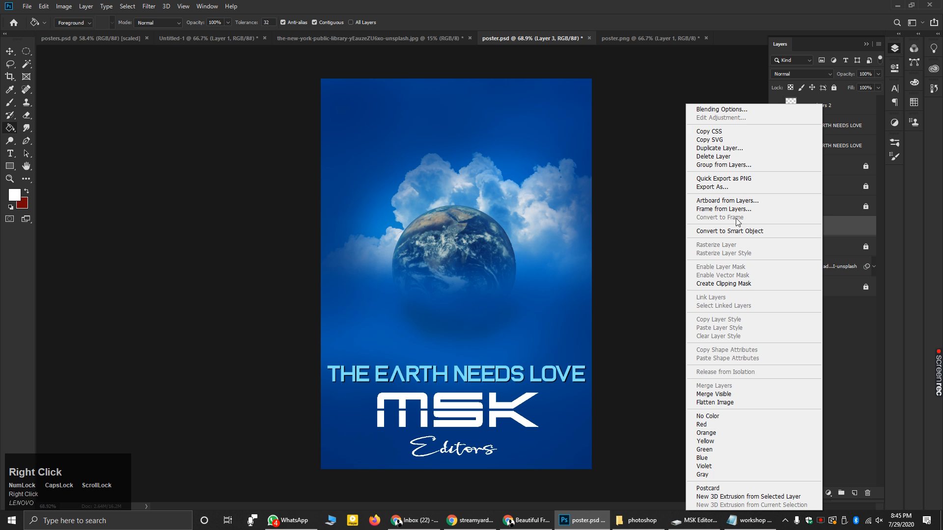
pyautogui.click(720, 157)
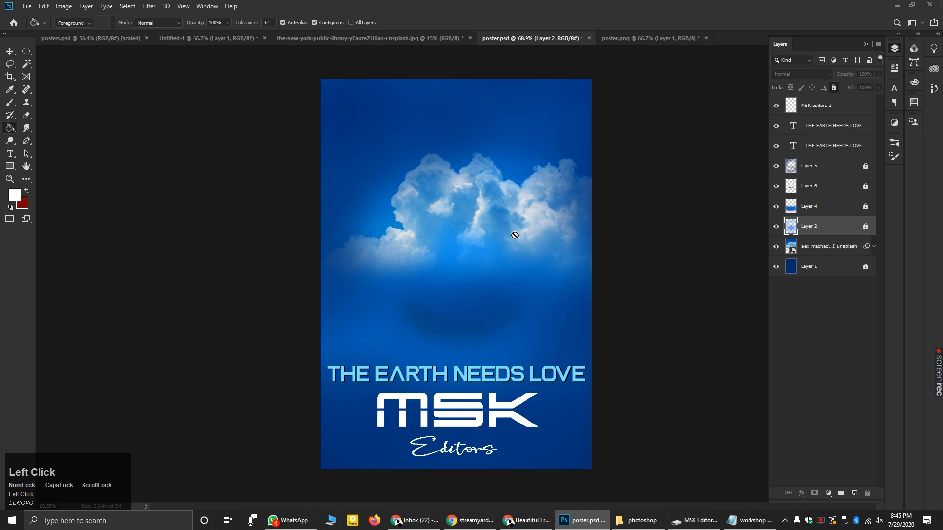
pyautogui.click(647, 37)
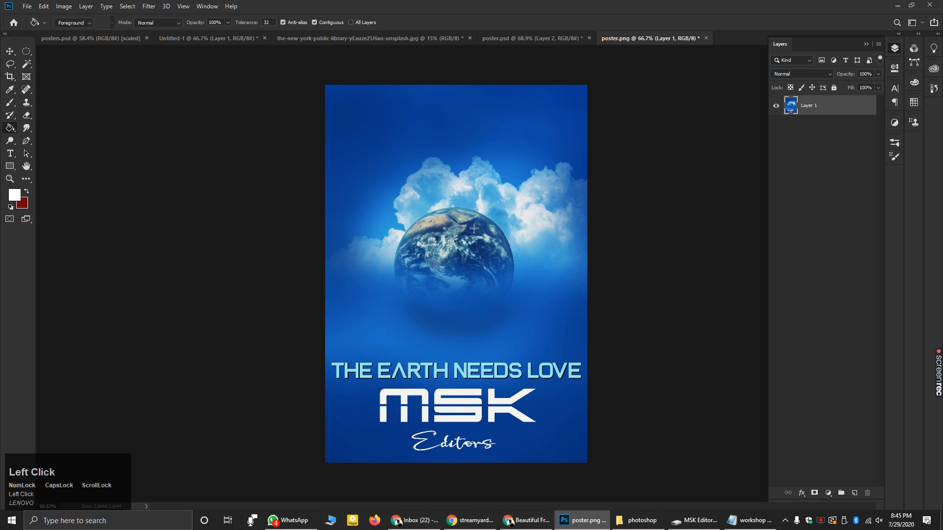
pyautogui.click(622, 520)
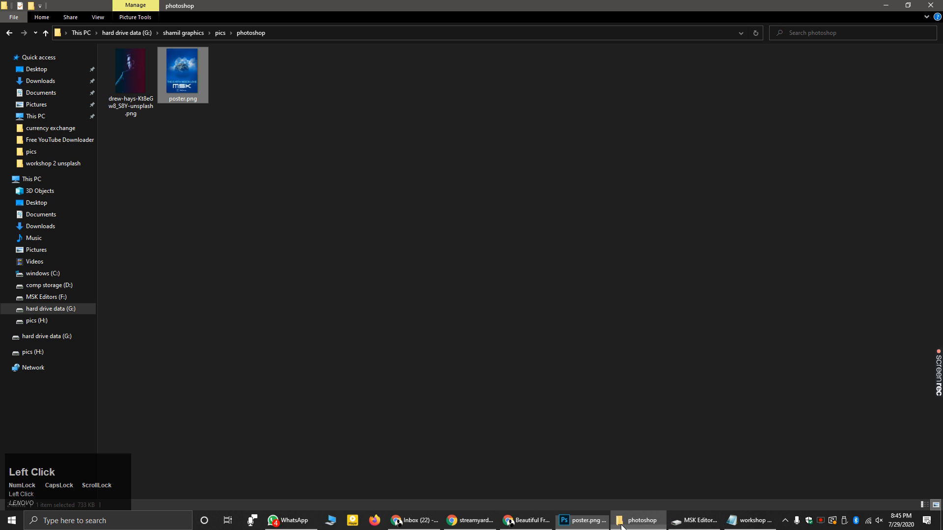
pyautogui.doubleClick(184, 82)
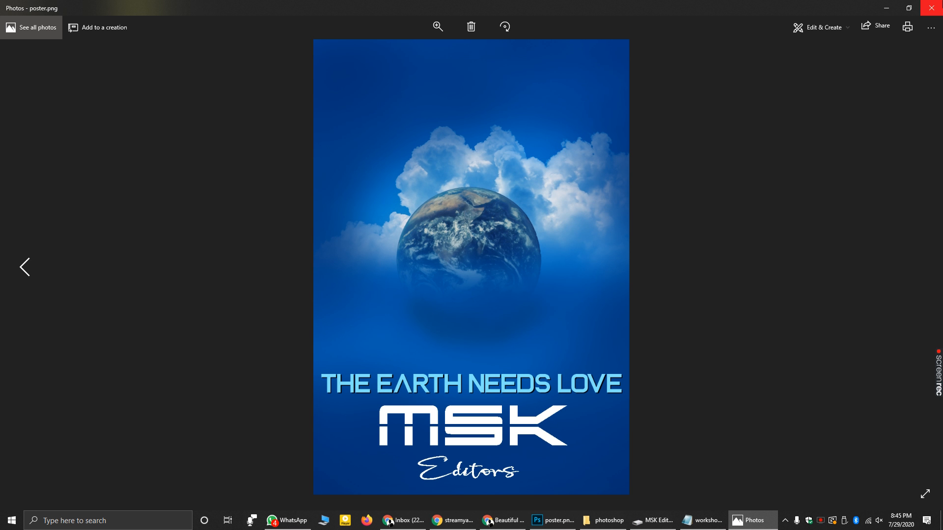
pyautogui.click(940, 5)
pyautogui.click(582, 521)
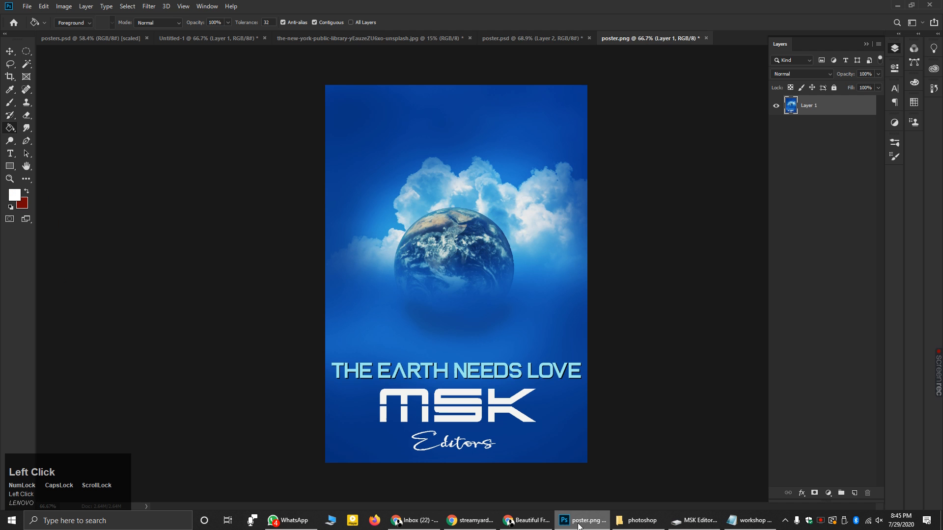
# - Restore the deleted Earth layer in poster.psd with Ctrl+Z and save the file with Ctrl+S
pyautogui.click(536, 41)
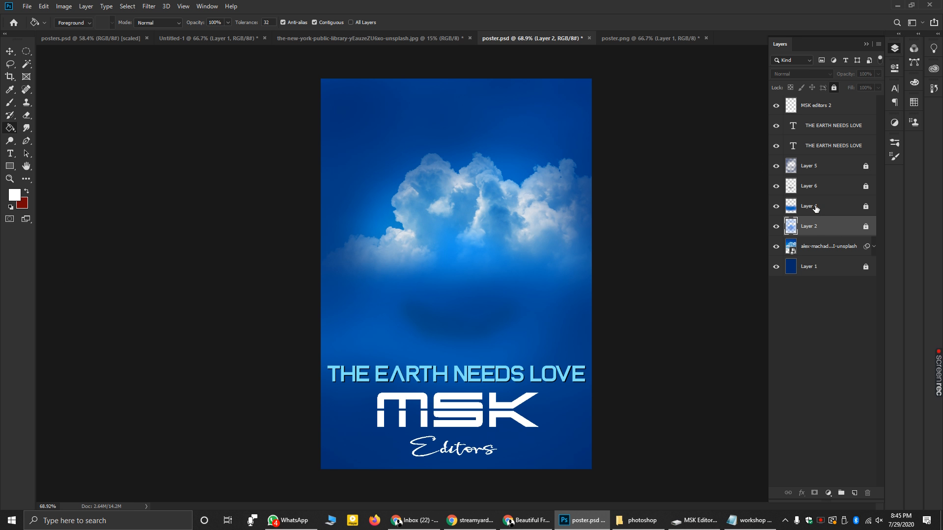
pyautogui.hotkey('ctrl', 'z')
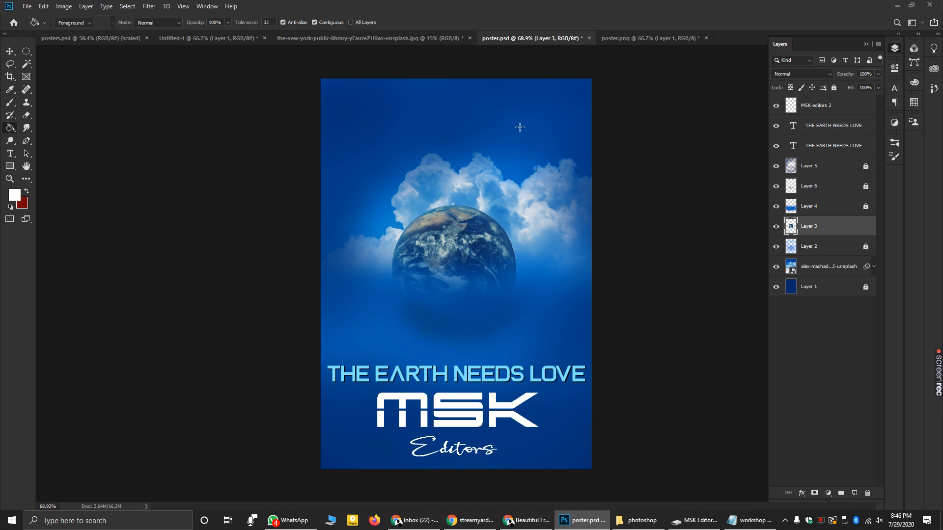
pyautogui.rightClick(808, 226)
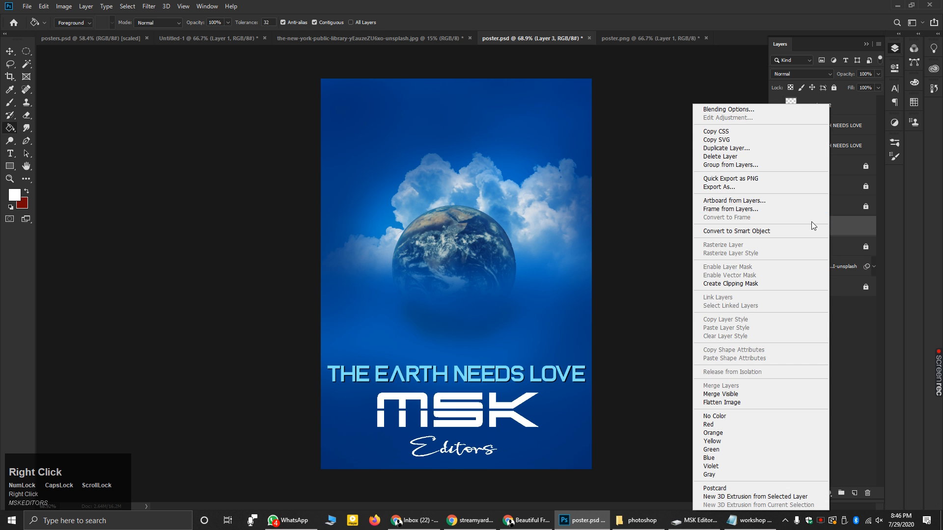
pyautogui.click(718, 156)
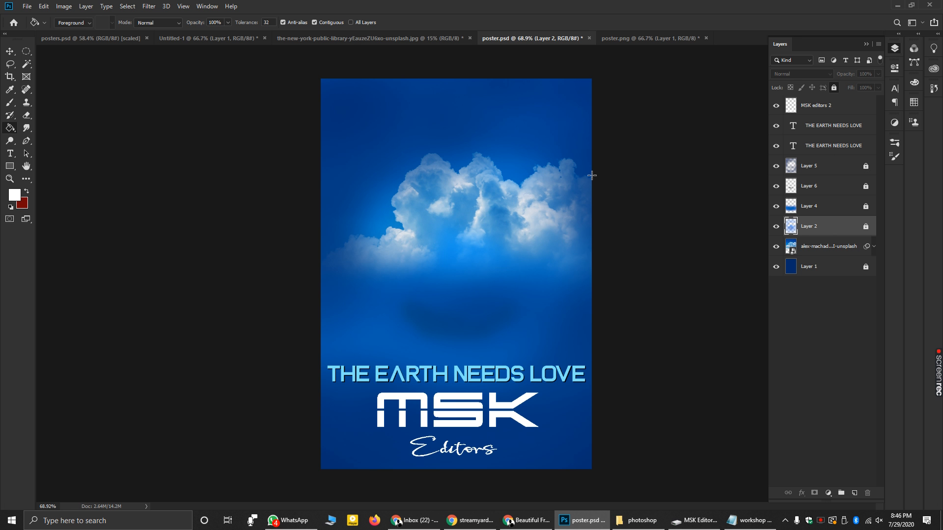
pyautogui.hotkey('ctrl', 'z')
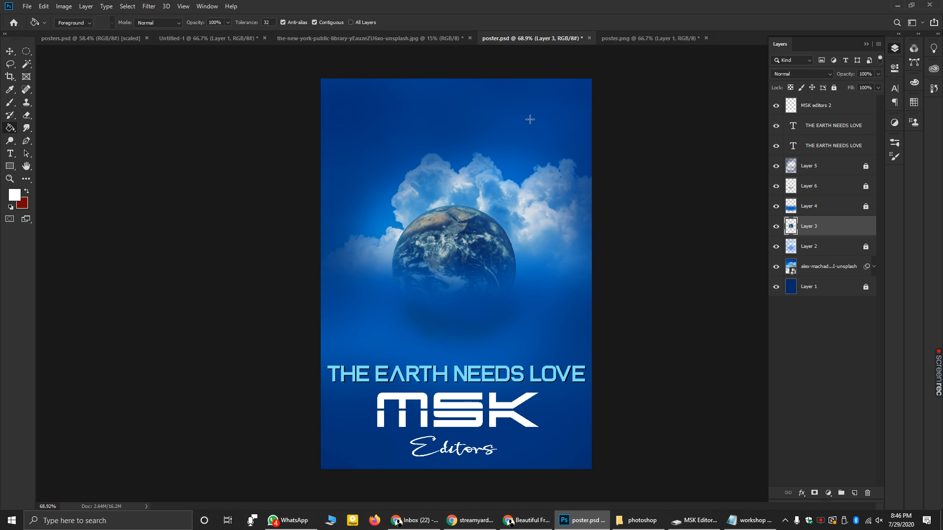
pyautogui.hotkey('ctrl', 's')
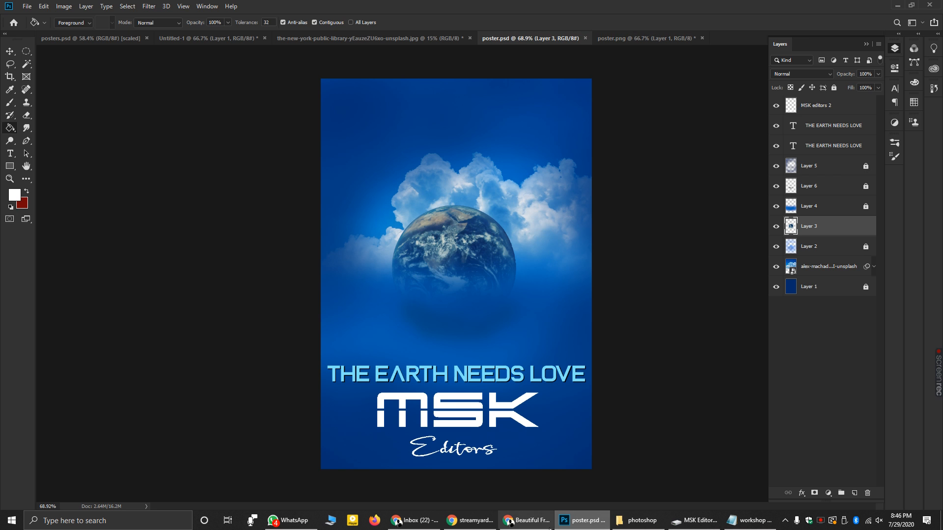
pyautogui.click(632, 521)
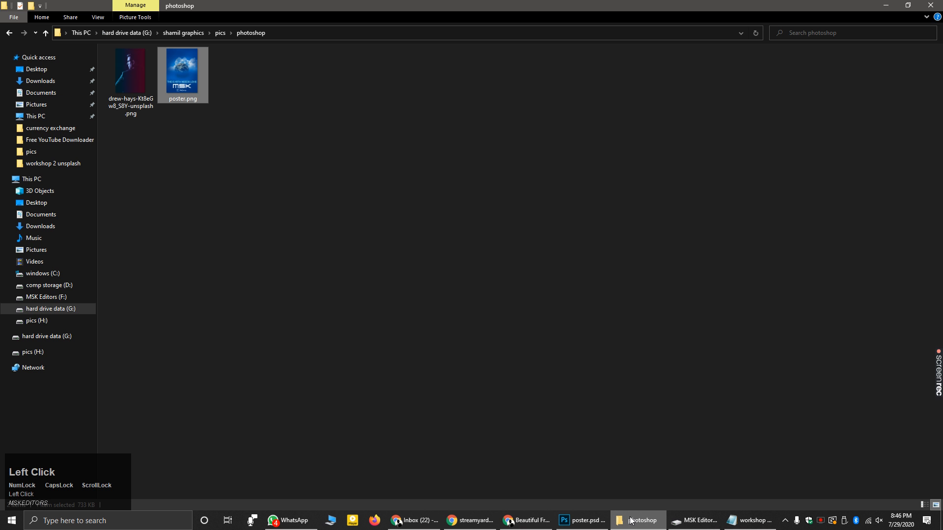
# - Browse to G:\shamil graphics\photoshop nPSD to locate poster.psd, then return to Photoshop
pyautogui.click(55, 310)
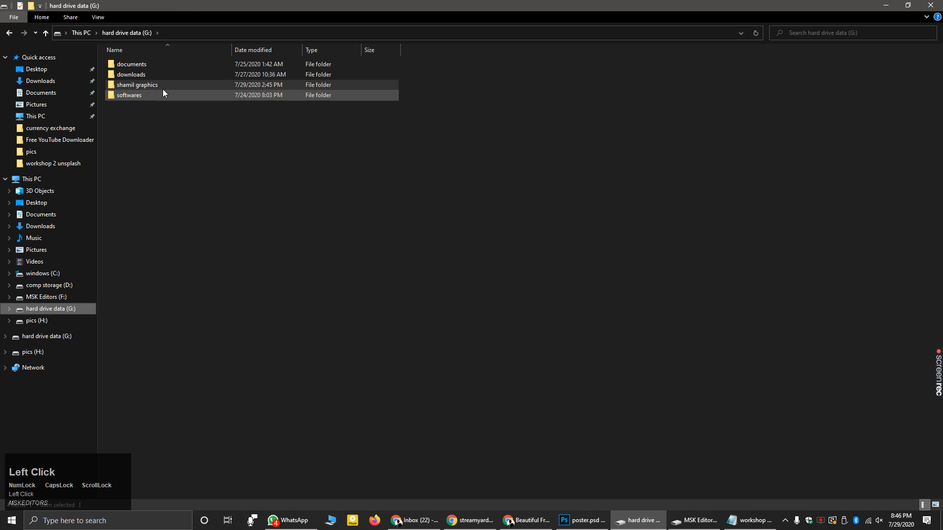
pyautogui.doubleClick(157, 85)
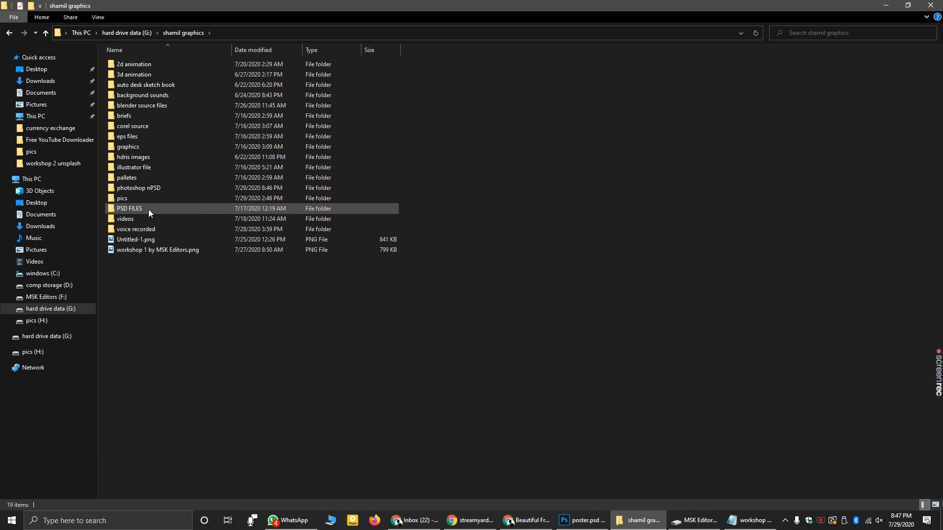
pyautogui.doubleClick(144, 209)
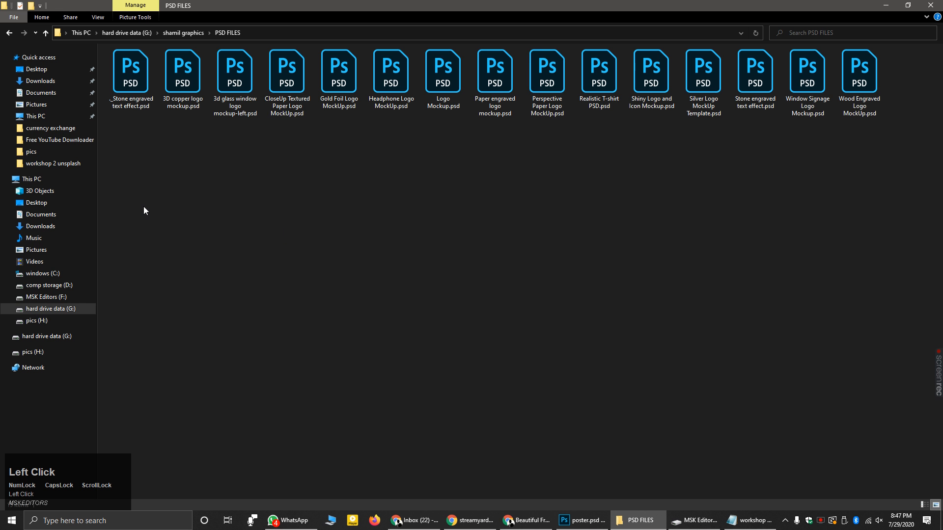
pyautogui.click(18, 33)
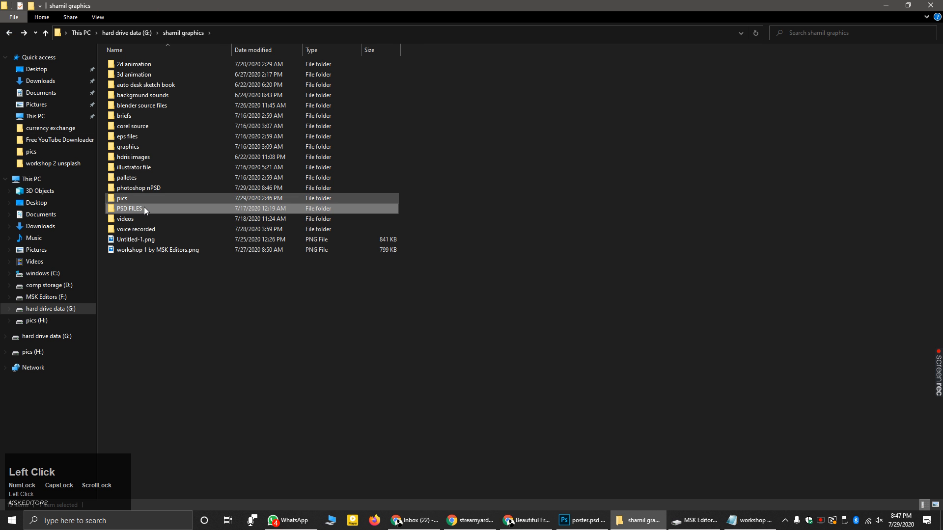
pyautogui.doubleClick(132, 189)
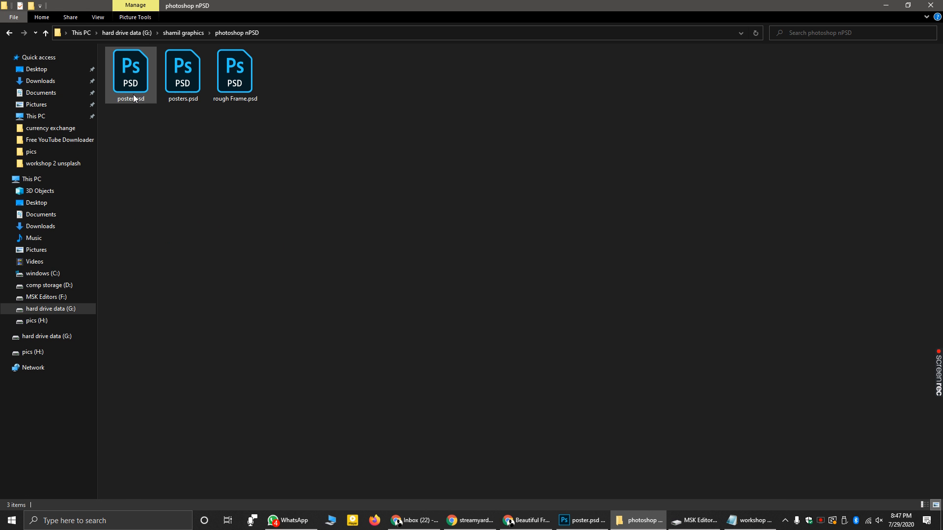
pyautogui.click(582, 521)
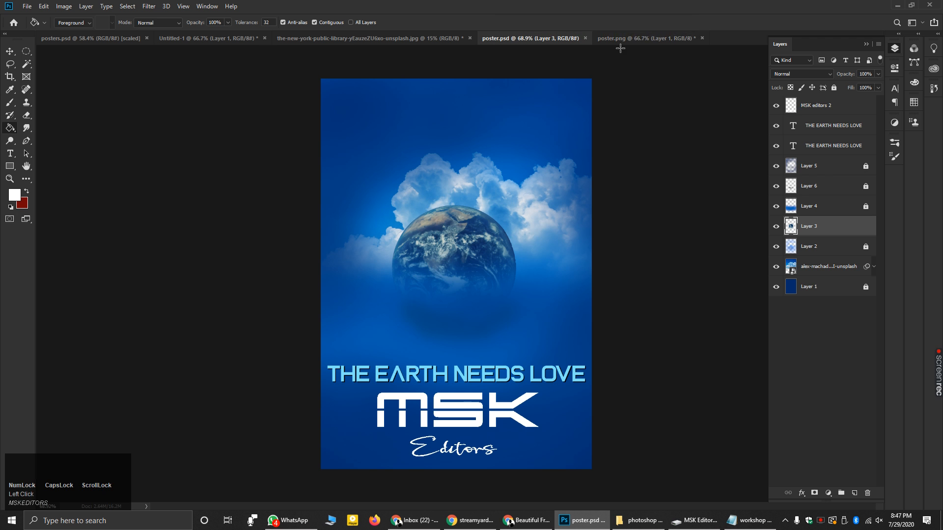
# - Close the poster.psd tab and minimize Photoshop to reveal the photoshop nPSD folder
pyautogui.click(585, 38)
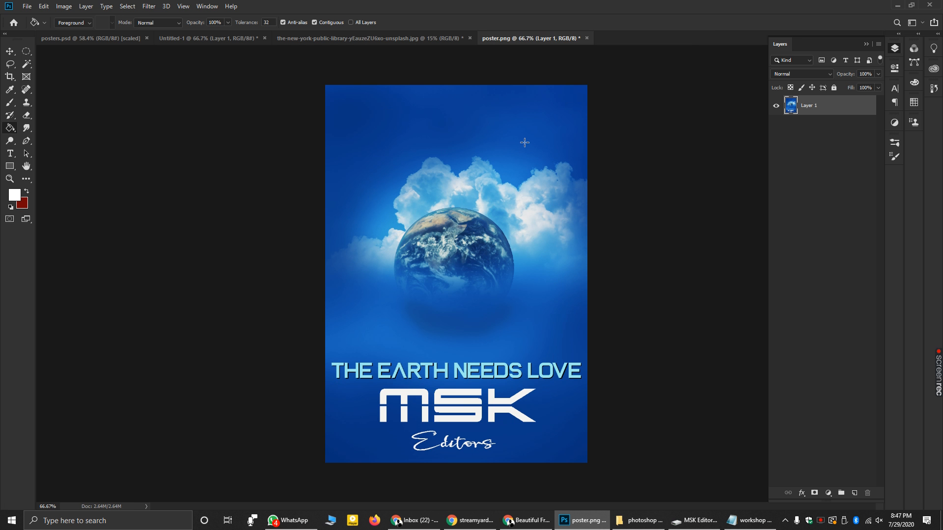
pyautogui.click(411, 38)
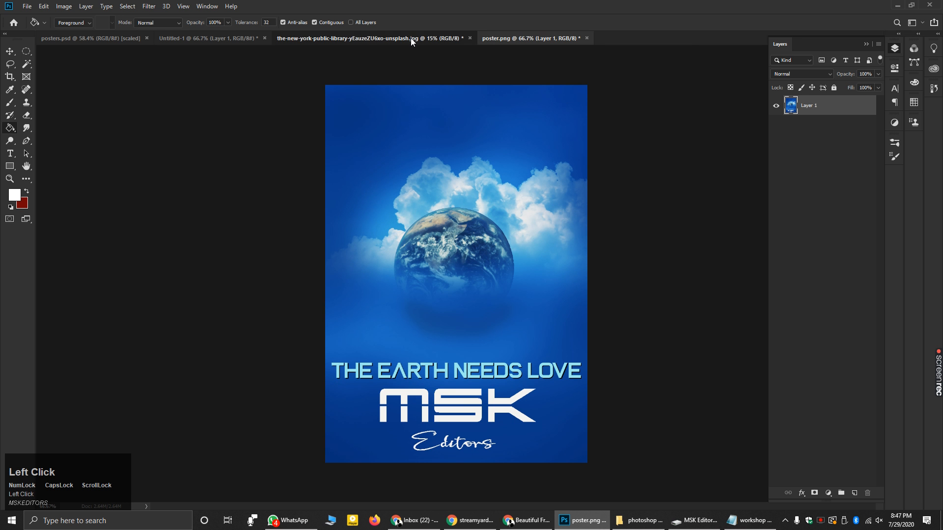
pyautogui.click(27, 6)
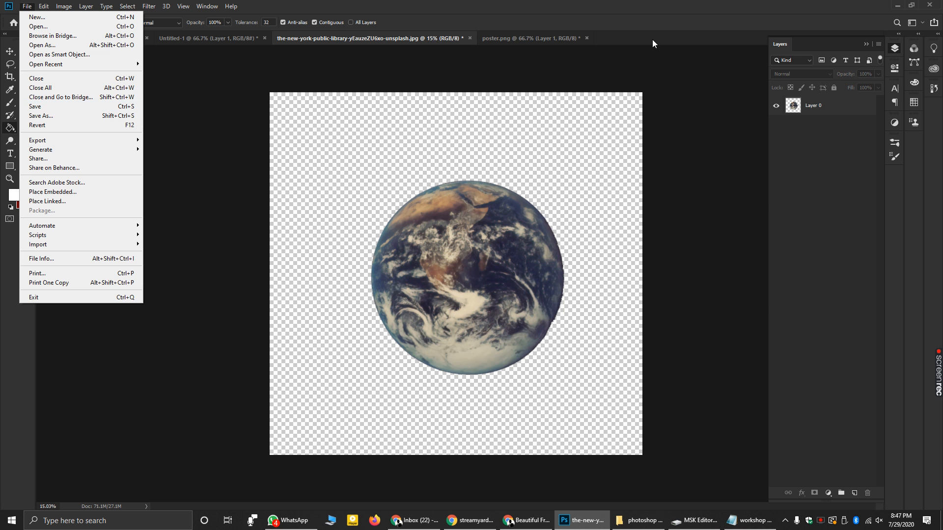
pyautogui.click(546, 38)
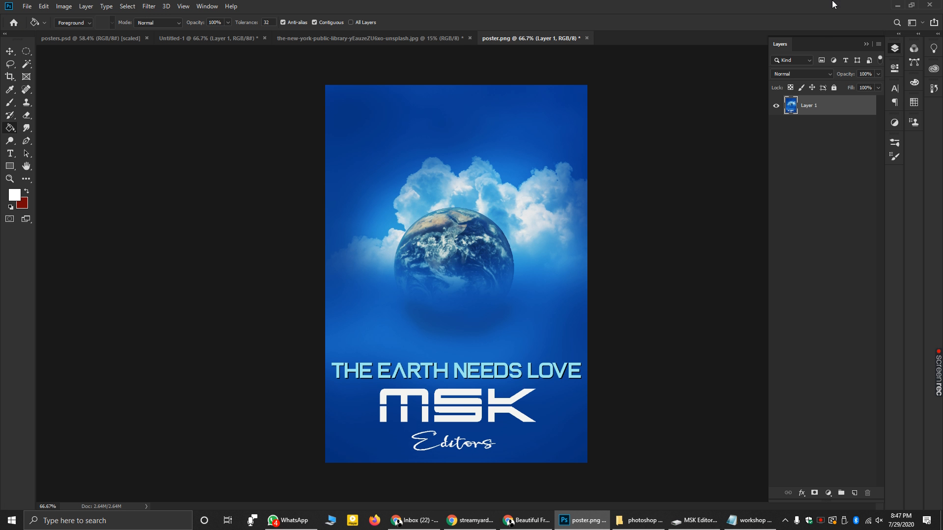
pyautogui.click(896, 5)
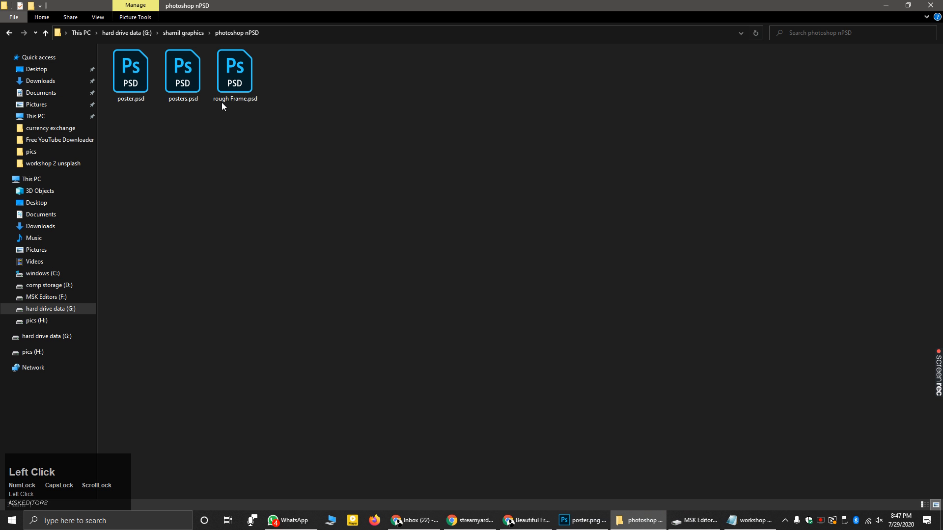
# - Open poster.psd from the photoshop nPSD folder and bring Photoshop to the front
pyautogui.doubleClick(137, 88)
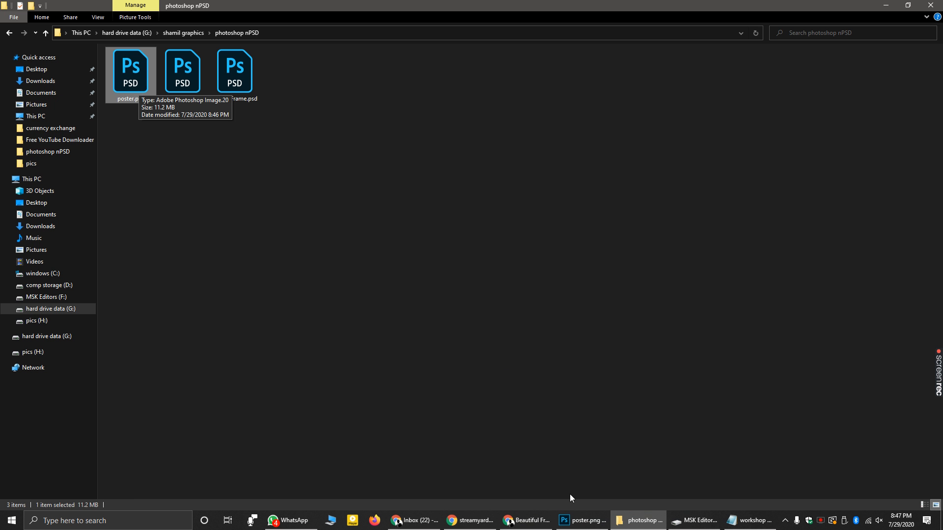
pyautogui.click(583, 520)
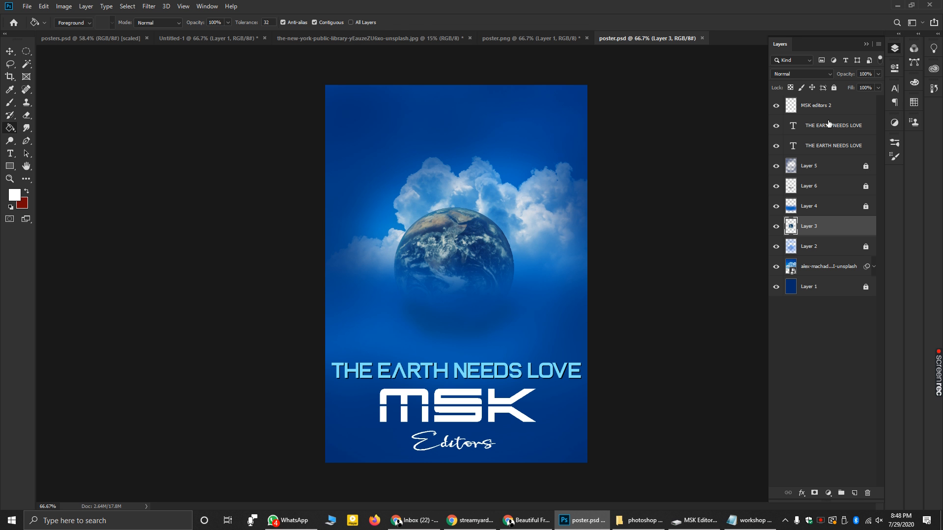
# - Nudge the MSK Editors logo slightly with the Move tool, then deselect it
pyautogui.click(10, 50)
pyautogui.moveTo(453, 397); pyautogui.dragTo(455, 398)
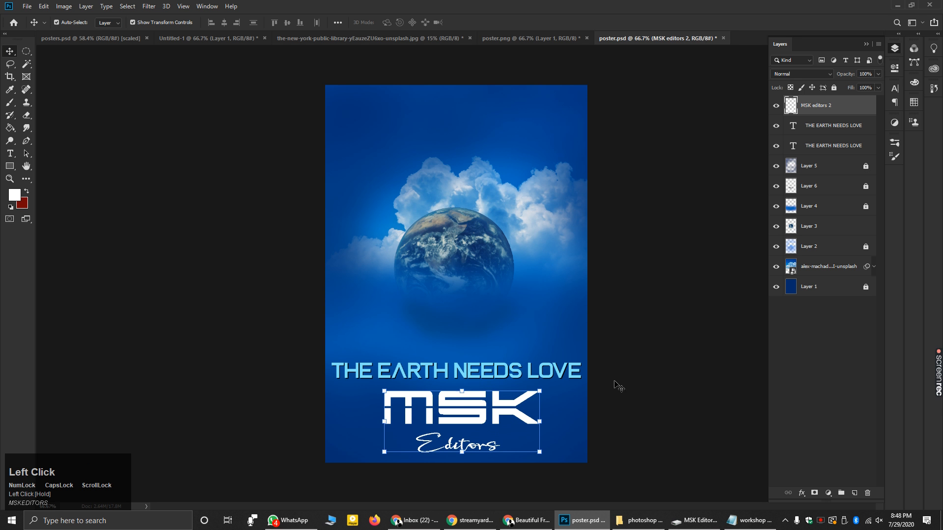
pyautogui.click(668, 362)
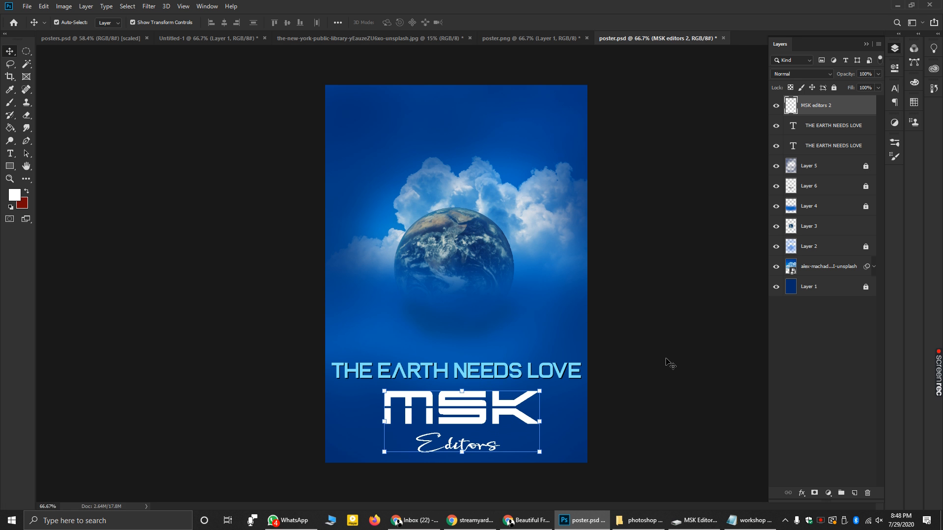
# - Collapse and reopen the Layers panel, then bring up the poster.png document
pyautogui.click(866, 45)
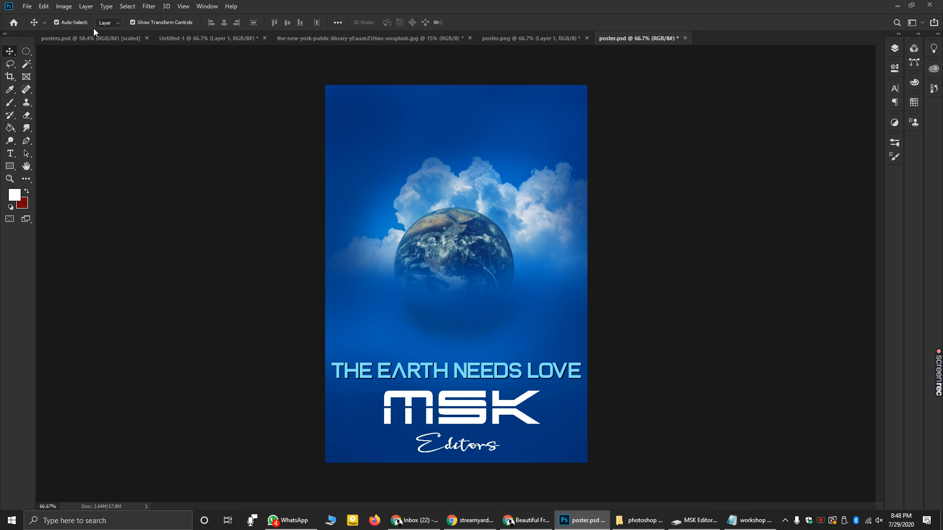
pyautogui.click(64, 6)
pyautogui.click(265, 120)
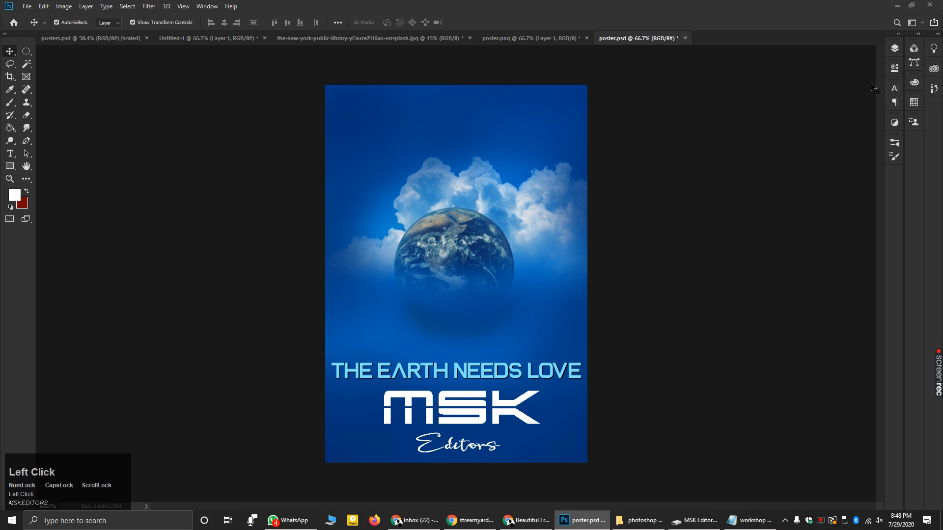
pyautogui.click(893, 50)
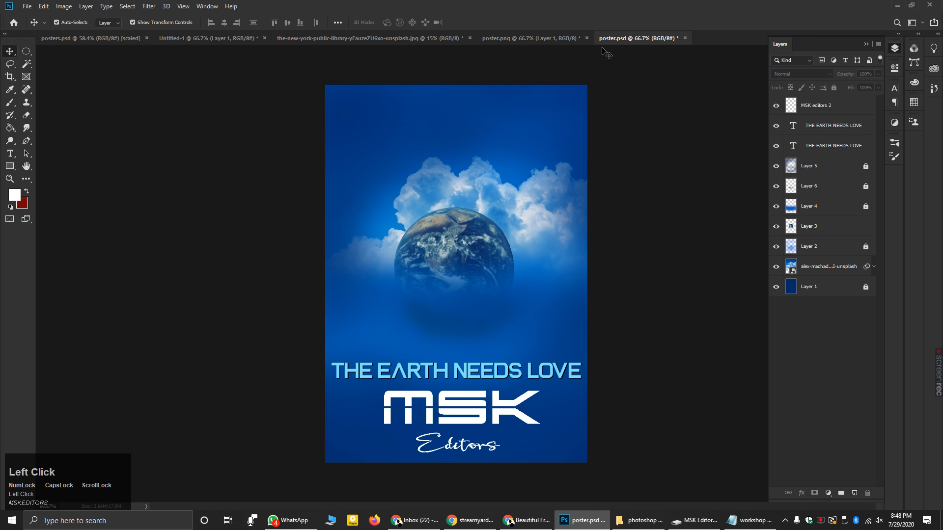
pyautogui.click(560, 38)
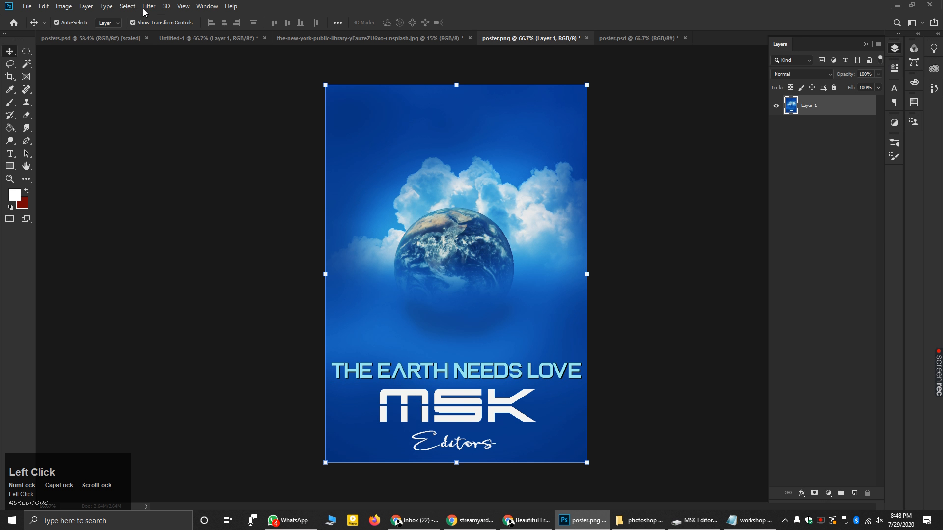
pyautogui.click(67, 7)
pyautogui.moveTo(79, 32)
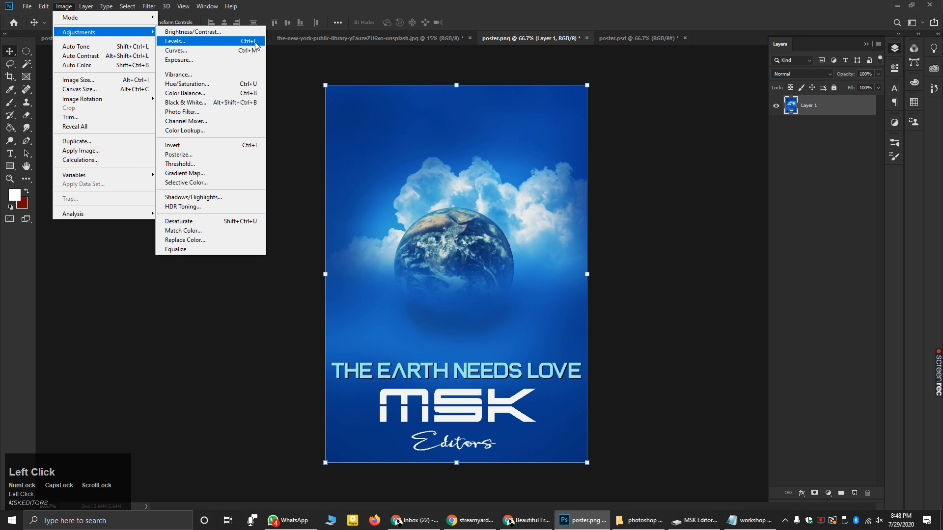
pyautogui.click(216, 84)
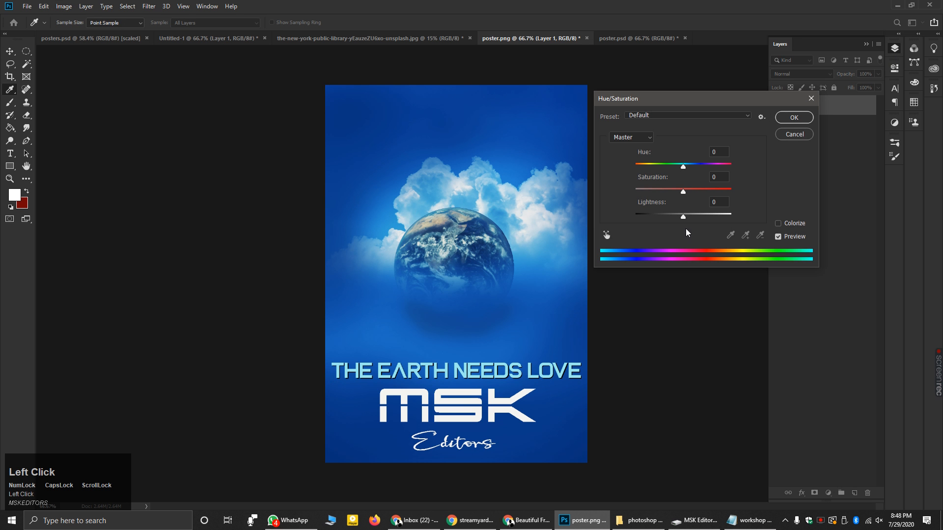
pyautogui.moveTo(683, 215)
pyautogui.mouseDown()
pyautogui.moveTo(720, 218)
pyautogui.moveTo(636, 218)
pyautogui.moveTo(675, 223)
pyautogui.mouseUp()
pyautogui.moveTo(683, 192); pyautogui.dragTo(690, 167)
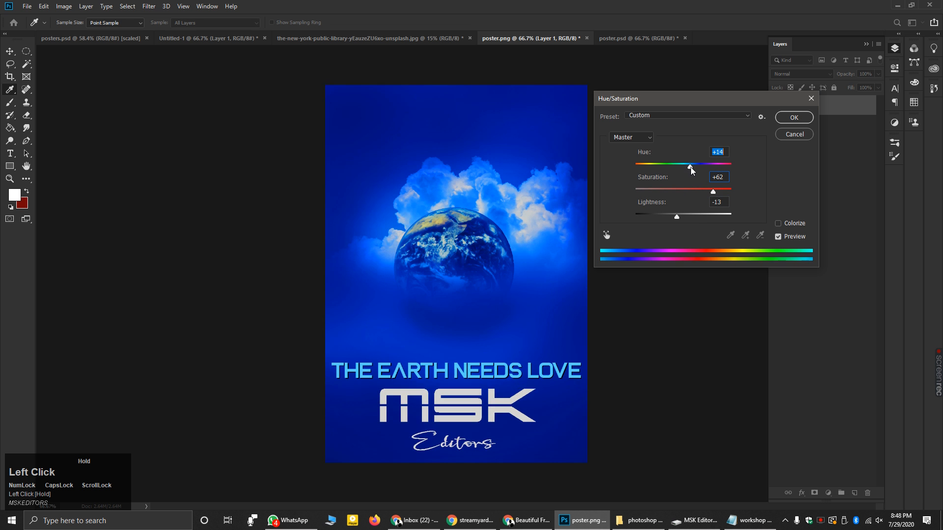
pyautogui.click(793, 136)
pyautogui.click(63, 6)
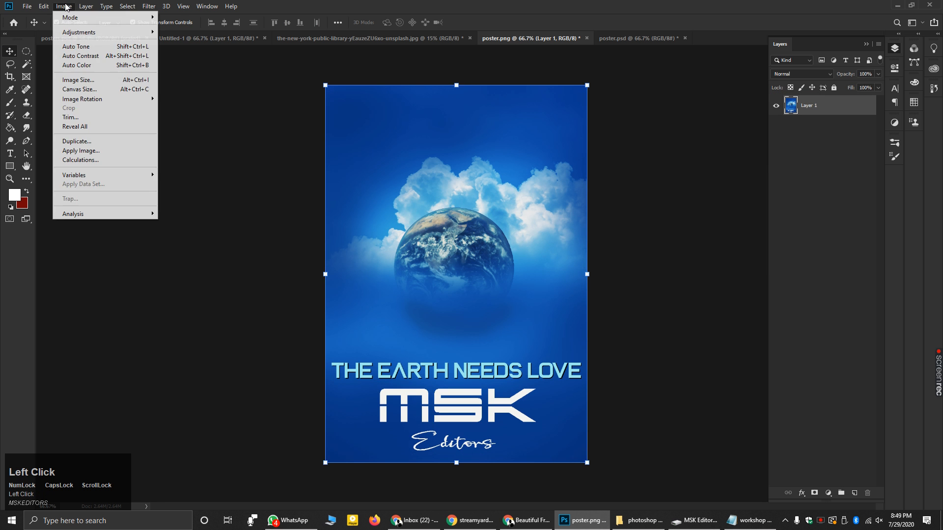
pyautogui.moveTo(77, 33)
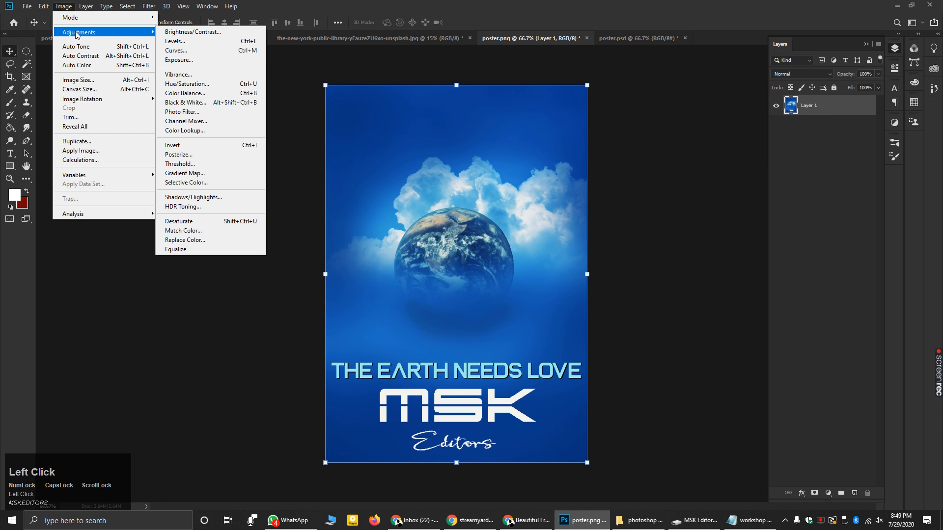
pyautogui.click(315, 88)
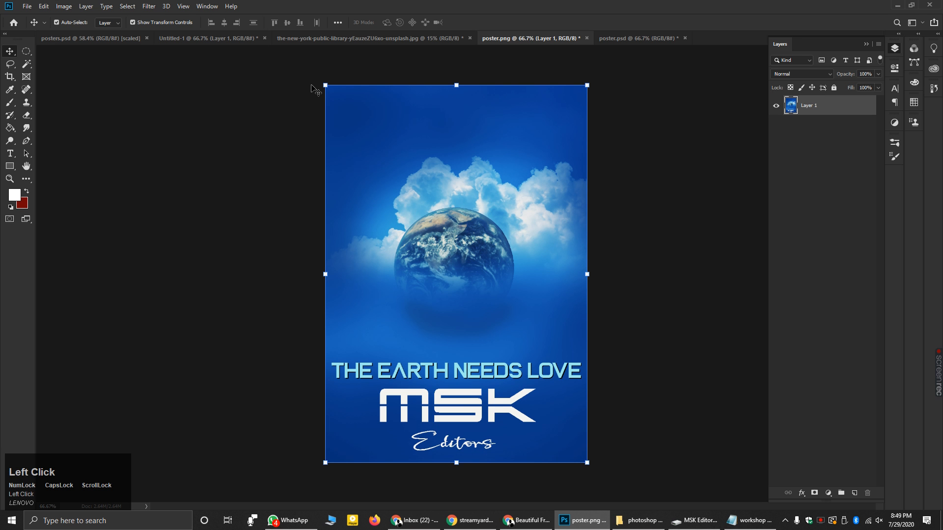
# - Save, then Quick Export as PNG, replacing the existing poster.png
pyautogui.hotkey('ctrl', 's')
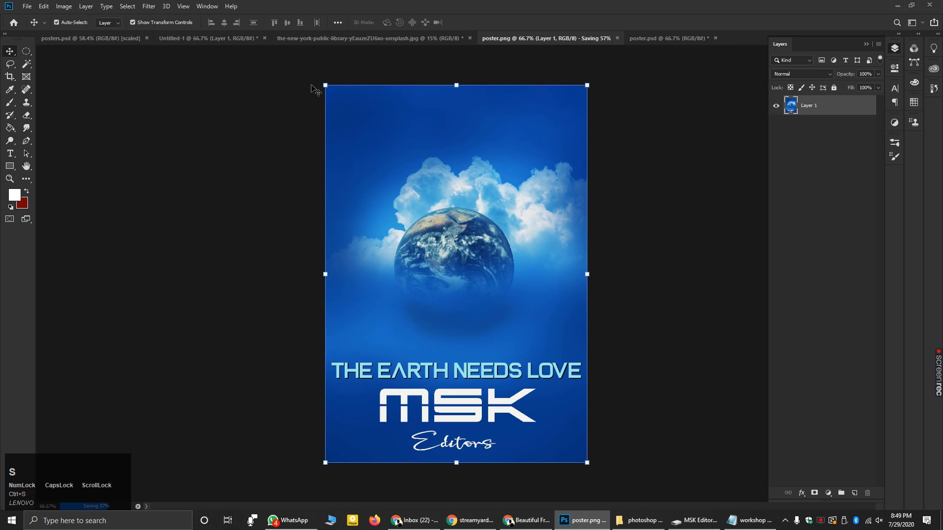
pyautogui.click(26, 6)
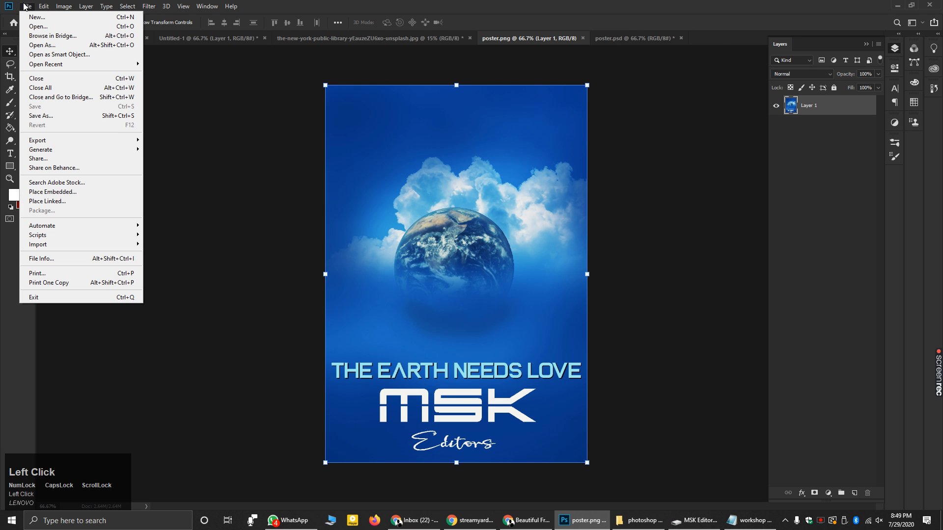
pyautogui.moveTo(65, 142)
pyautogui.click(172, 140)
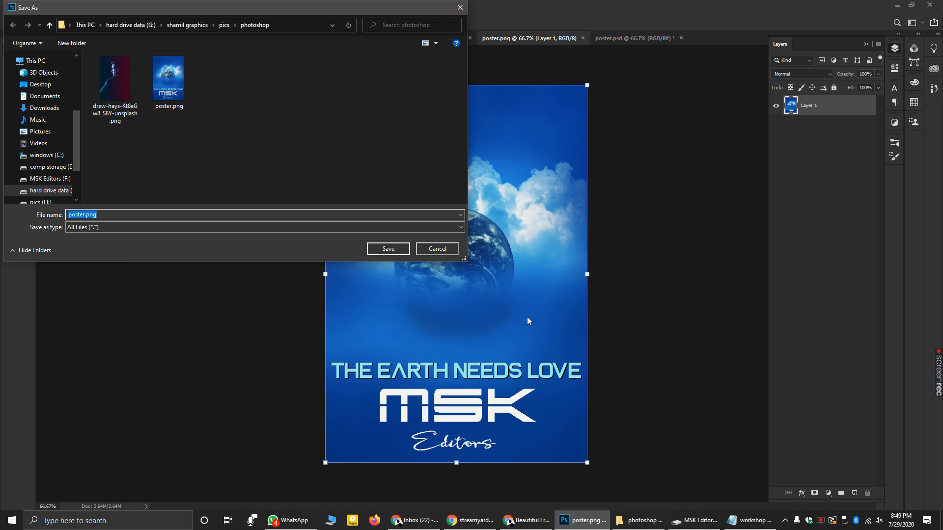
pyautogui.click(170, 93)
pyautogui.click(392, 250)
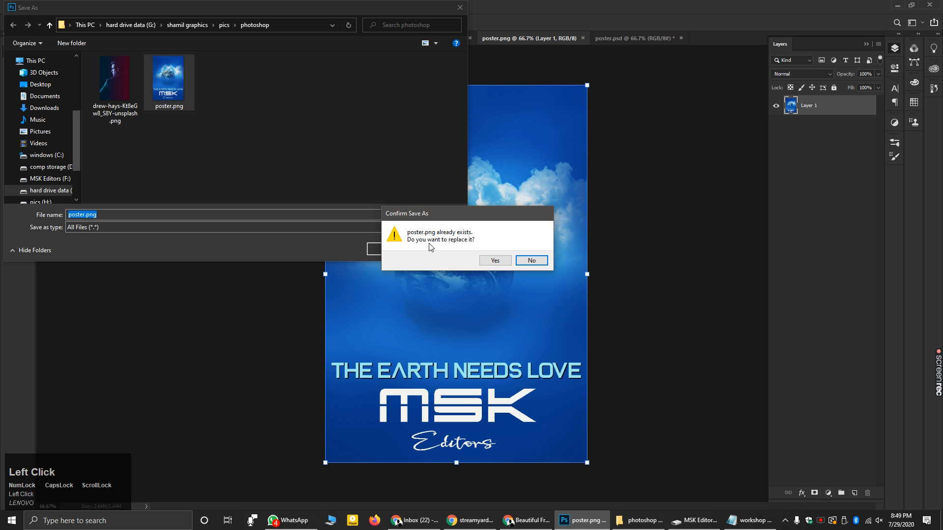
pyautogui.click(494, 262)
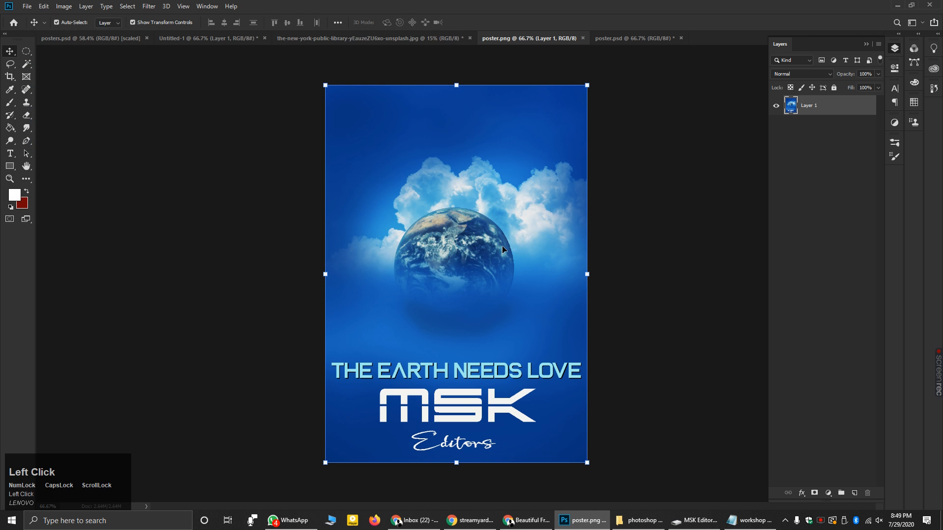
# - In Explorer, browse to G: > shamil graphics > pics > photoshop and open poster.png
pyautogui.click(638, 521)
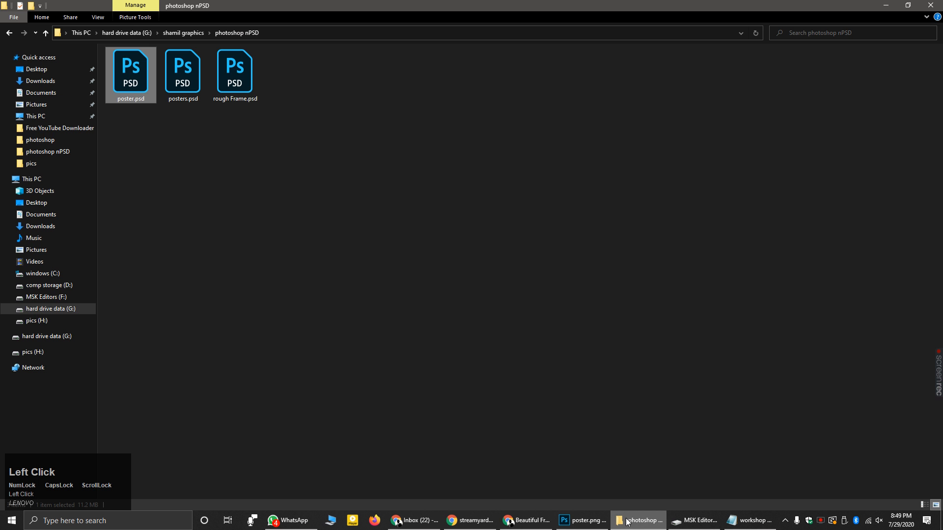
pyautogui.click(49, 308)
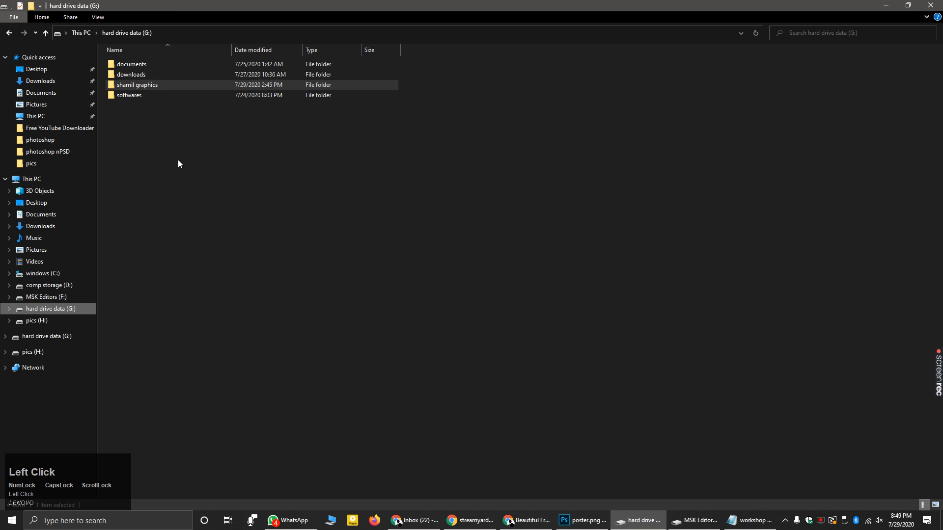
pyautogui.doubleClick(150, 87)
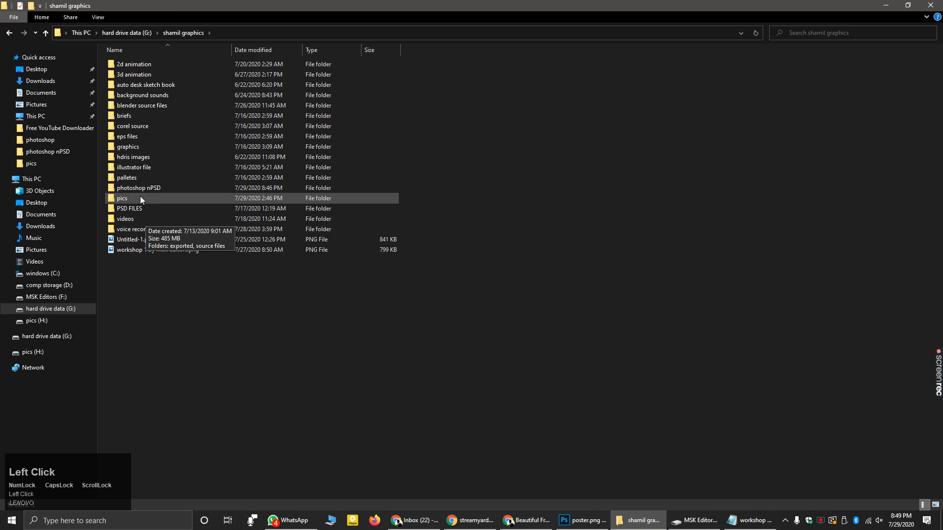
pyautogui.doubleClick(138, 199)
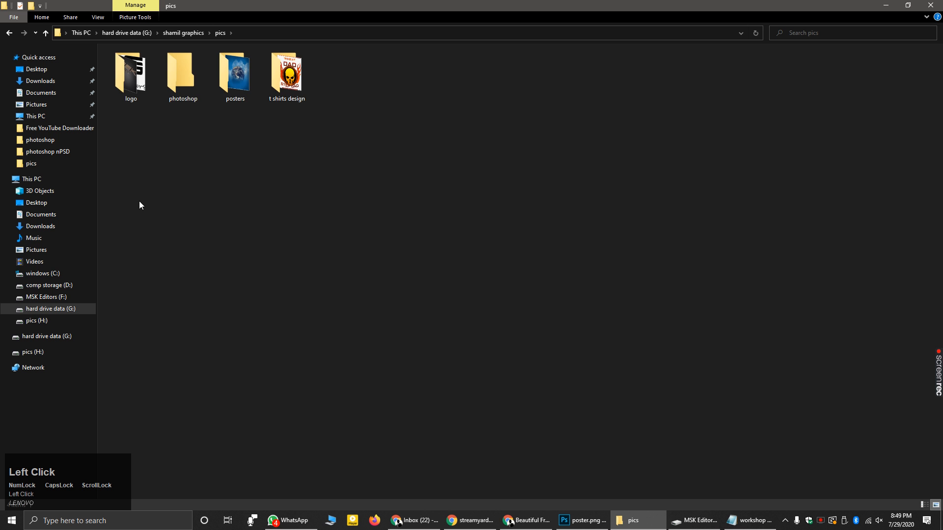
pyautogui.doubleClick(182, 92)
pyautogui.doubleClick(202, 85)
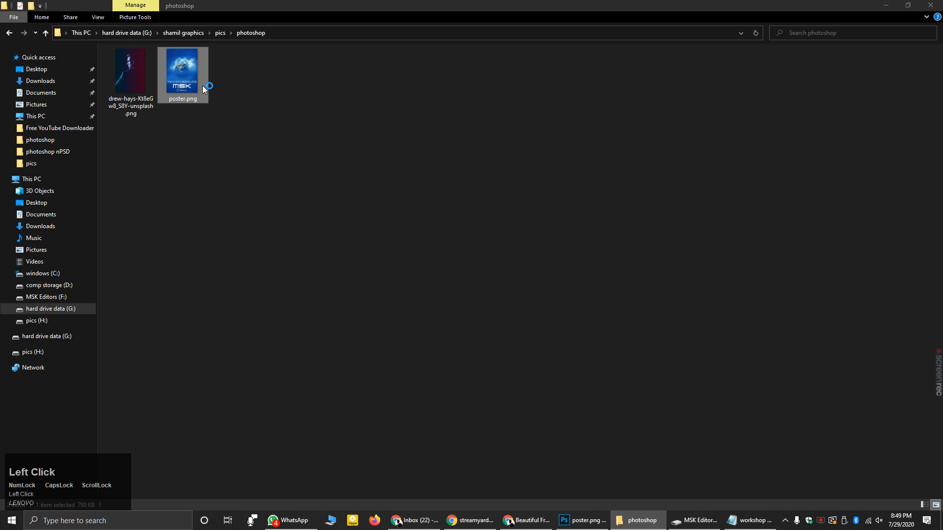
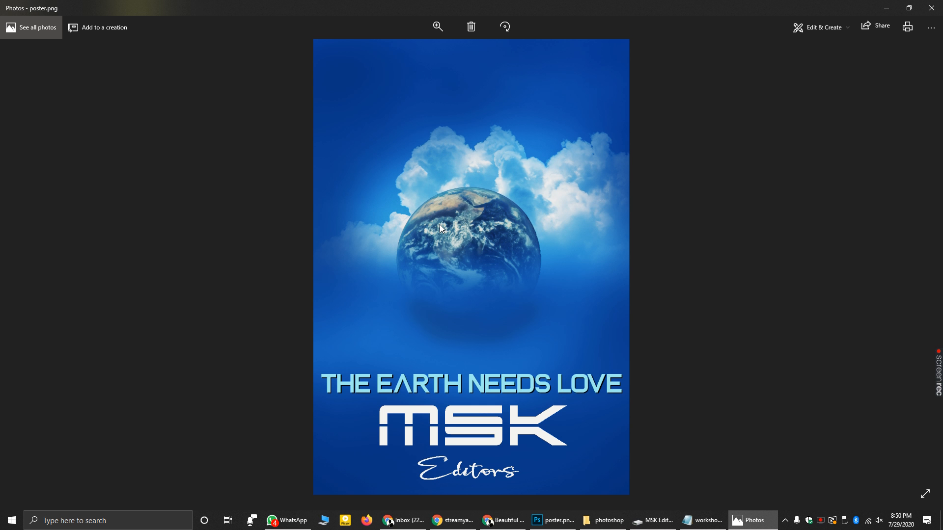
# - Minimize the Photos preview of poster.png and bring Photoshop's poster.png back to the front
pyautogui.click(887, 7)
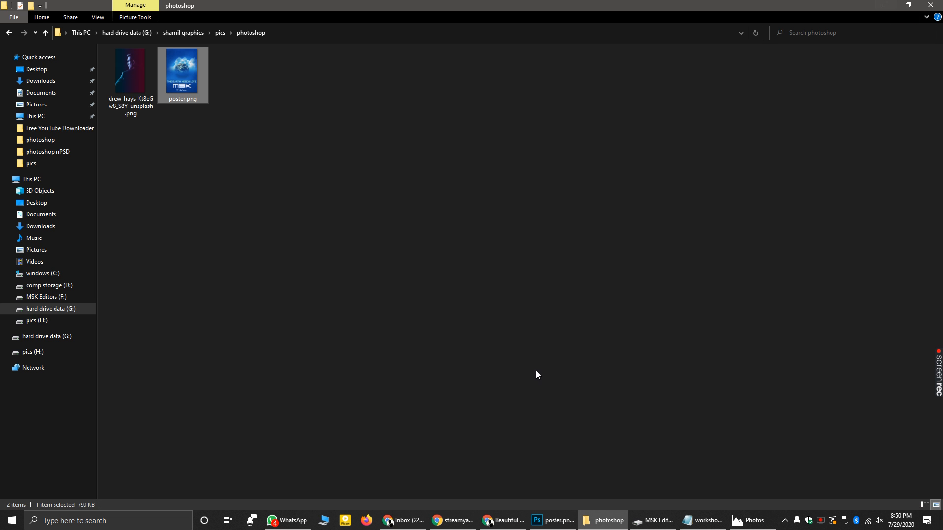
pyautogui.click(552, 520)
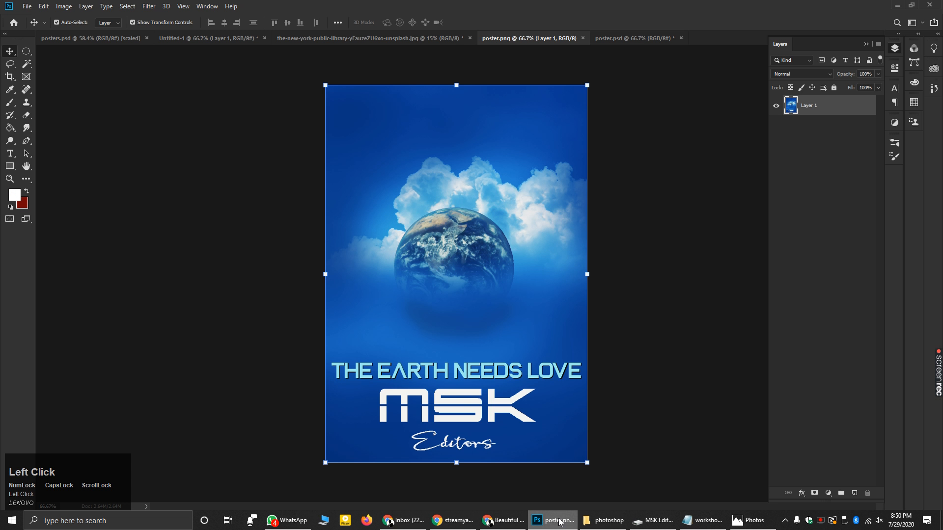
# - Switch to the poster.psd tab, then minimize Photoshop and the remaining window to reveal the desktop
pyautogui.click(639, 42)
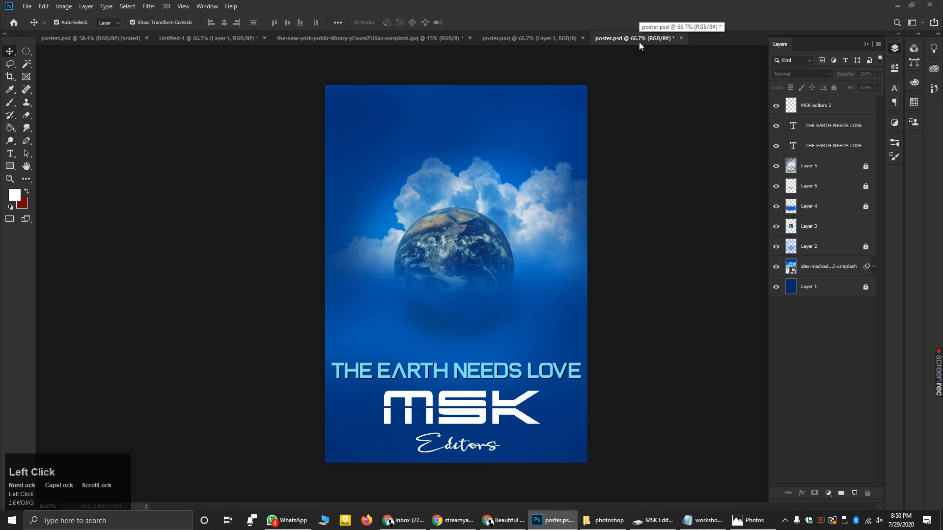
pyautogui.click(897, 5)
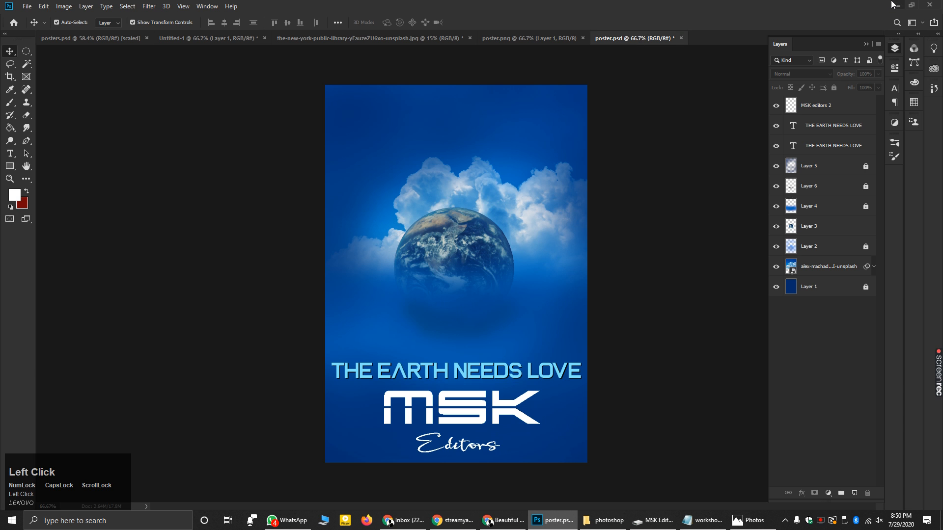
pyautogui.click(897, 5)
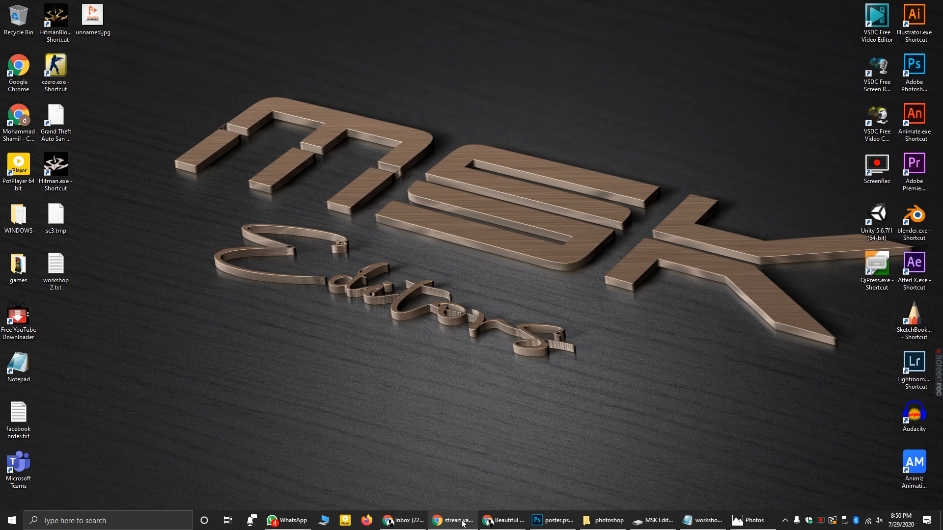
# - Search 'psd suckers' in a new Chrome tab and open the PSDsuckers site from the results
pyautogui.click(490, 523)
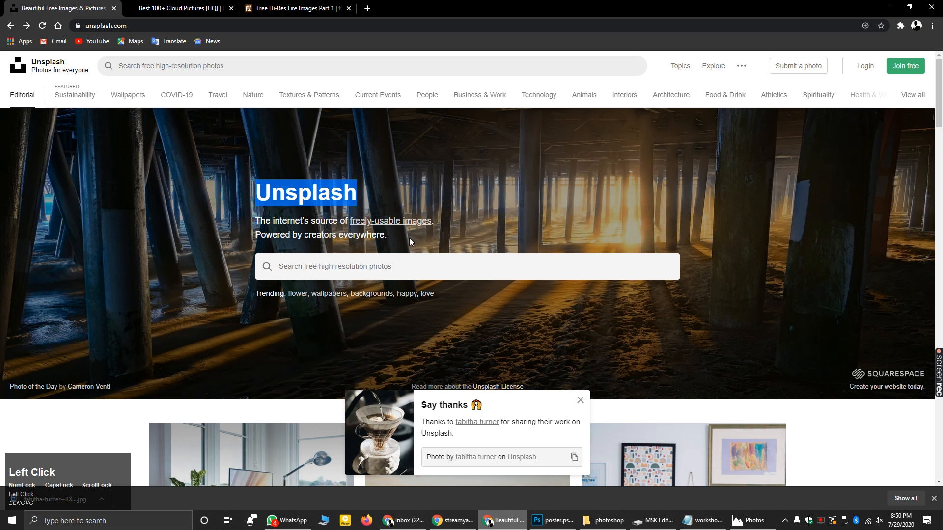
pyautogui.click(367, 7)
pyautogui.click(377, 25)
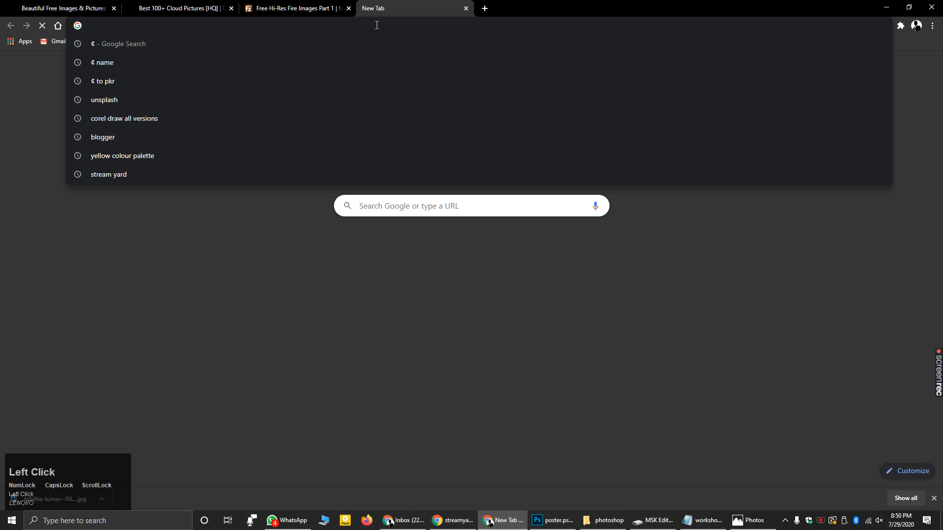
pyautogui.write('psd ')
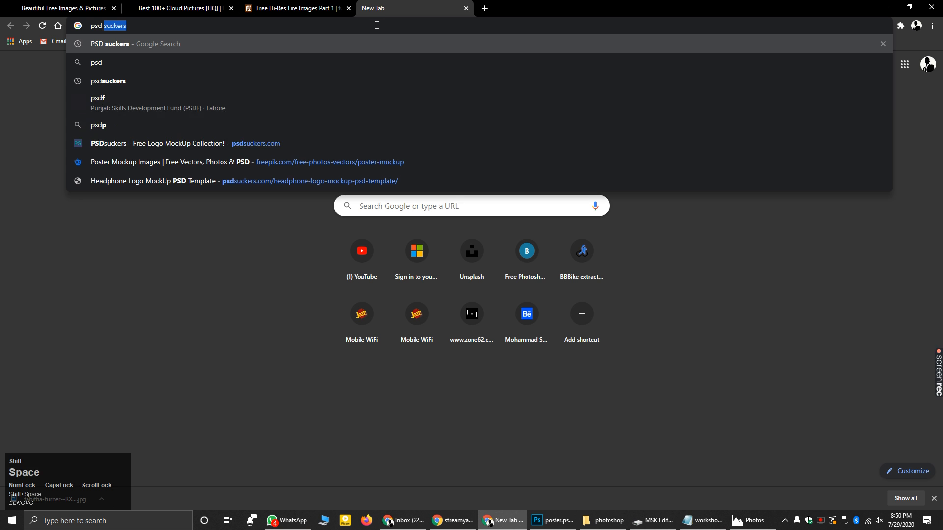
pyautogui.write('sUCKERS')
pyautogui.press('Return')
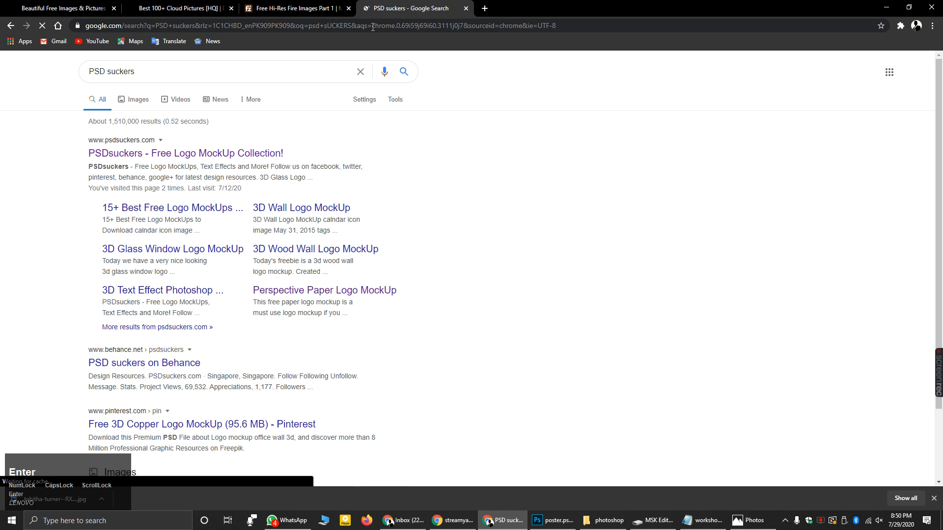
pyautogui.click(176, 156)
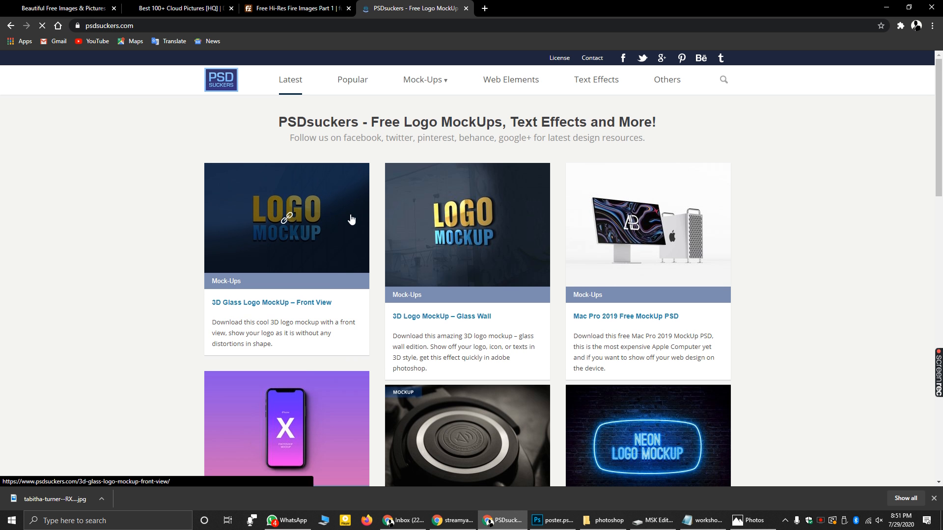
# - Scroll through the latest PSDsuckers mockups and open the 3D Logo MockUp – Glass Wall card
pyautogui.scroll(-1, 603, 240)
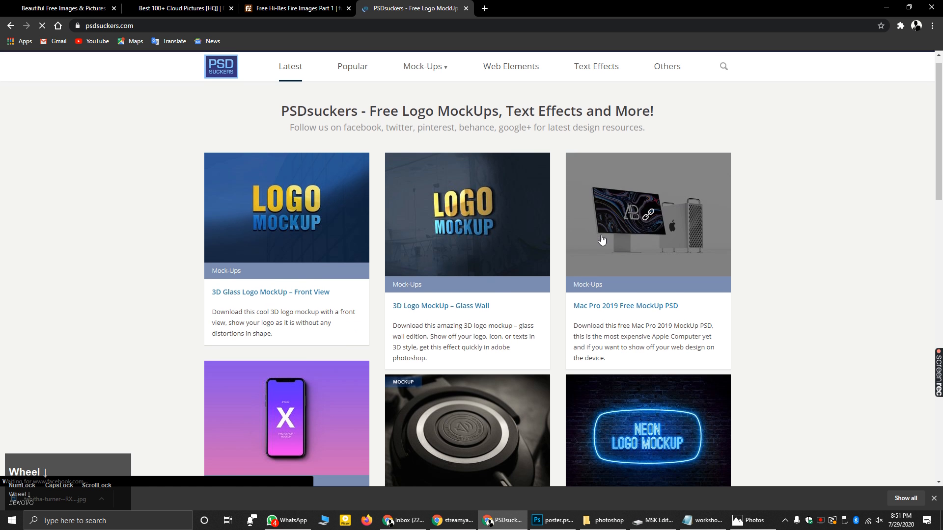
pyautogui.scroll(-3, 602, 240)
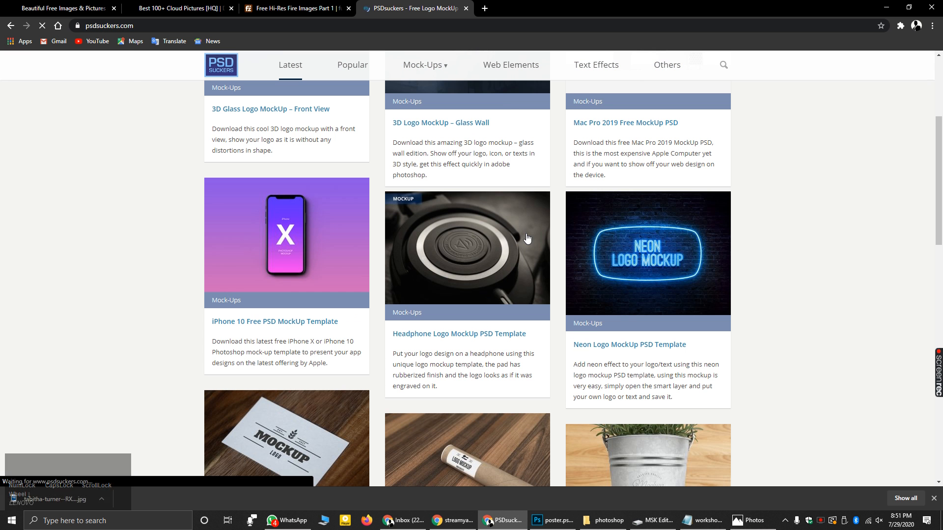
pyautogui.scroll(-1, 371, 310)
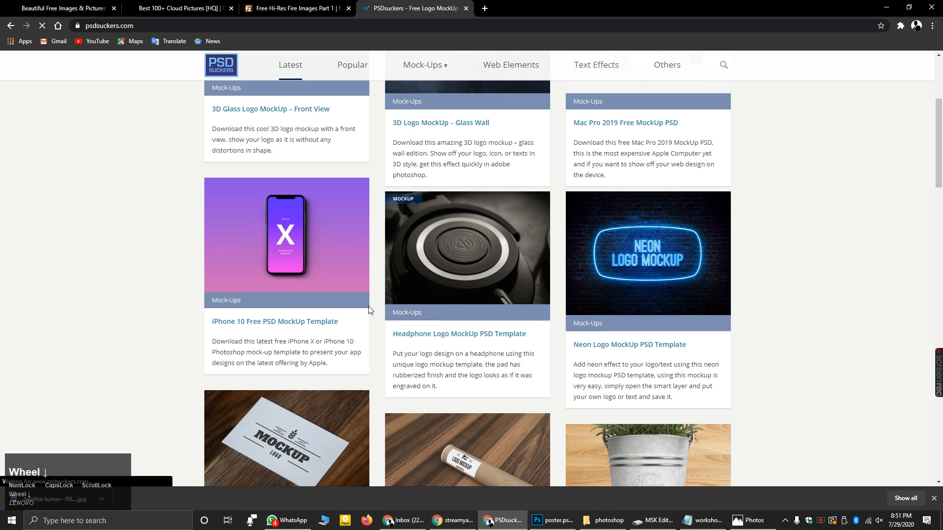
pyautogui.scroll(-3, 493, 308)
pyautogui.scroll(-4, 493, 309)
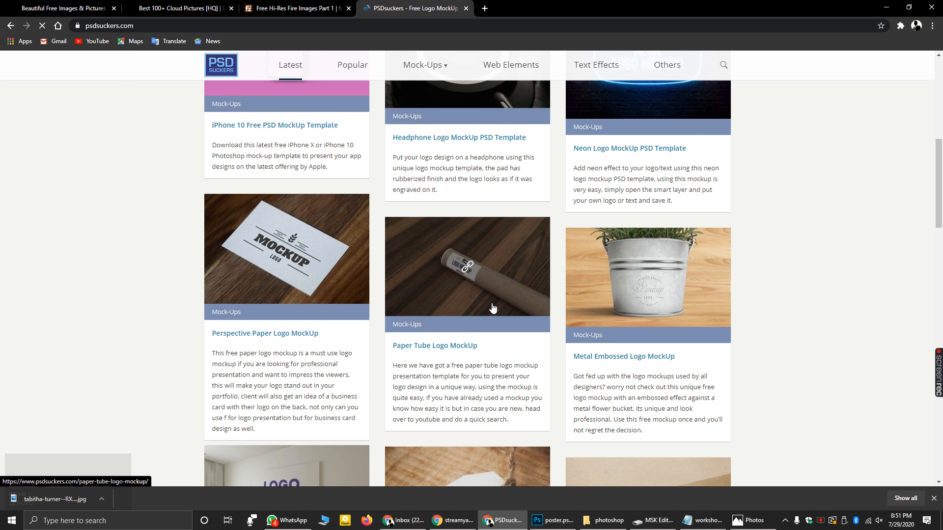
pyautogui.scroll(-10, 493, 309)
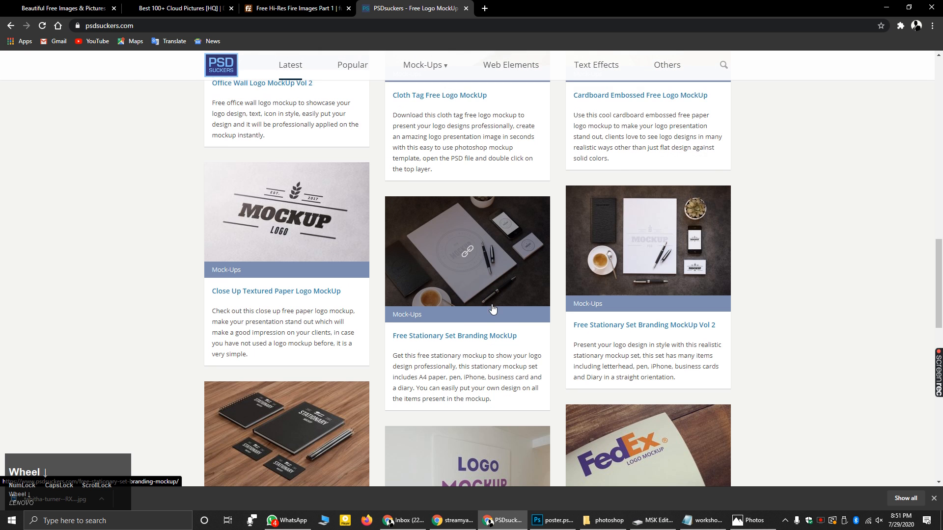
pyautogui.scroll(-8, 492, 305)
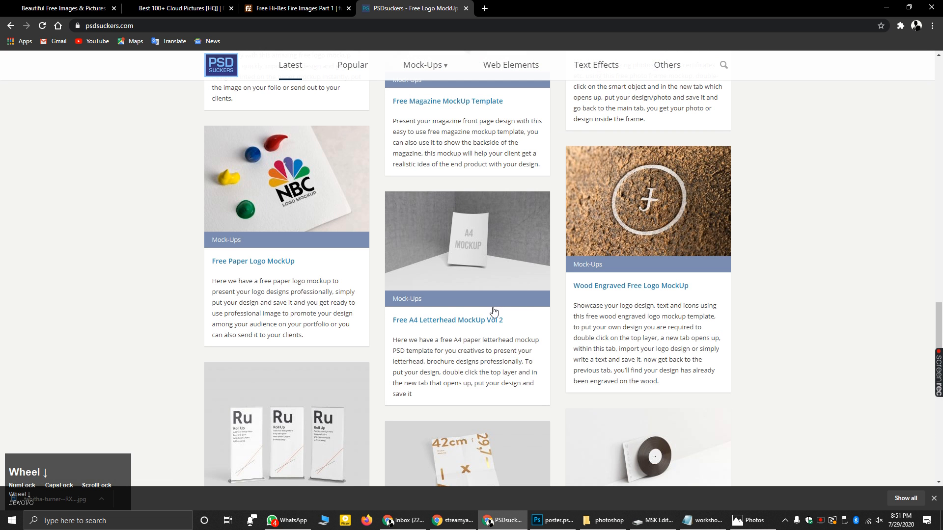
pyautogui.scroll(-10, 494, 311)
pyautogui.scroll(-6, 495, 313)
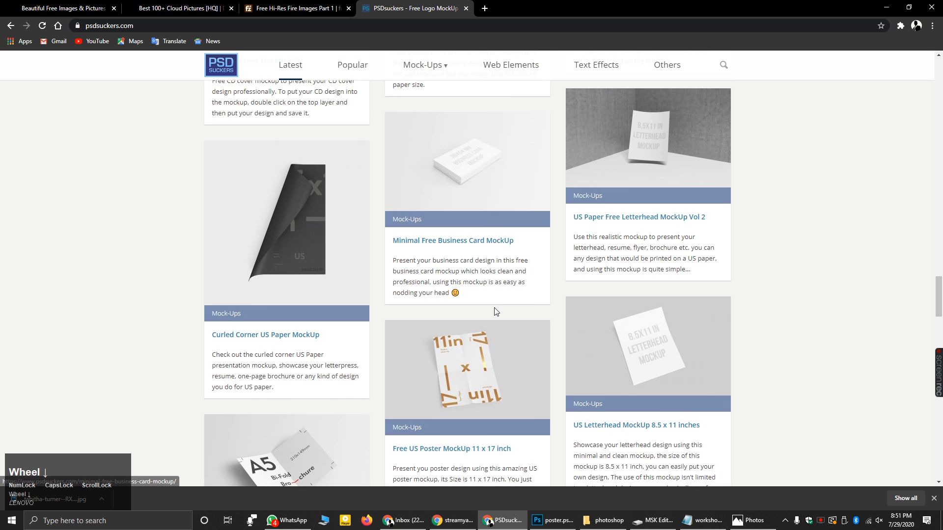
pyautogui.scroll(-3, 495, 310)
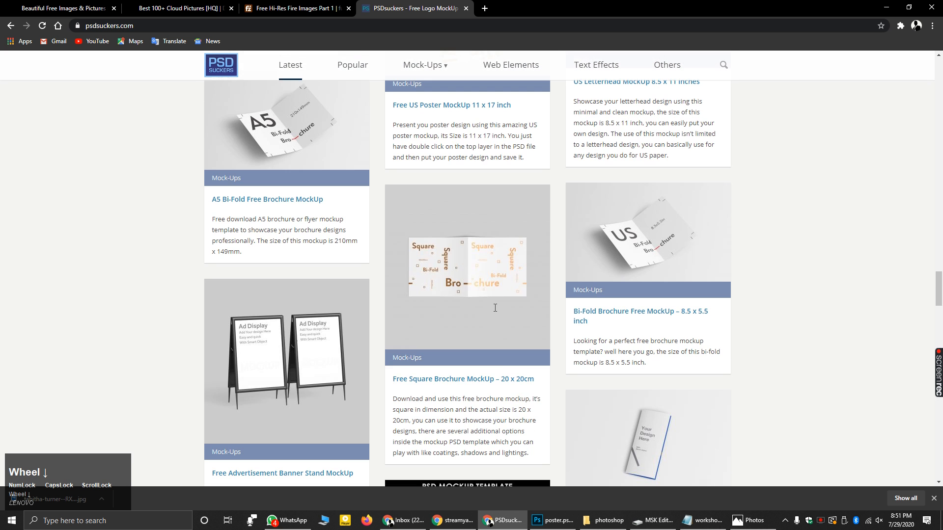
pyautogui.scroll(18, 494, 311)
pyautogui.scroll(20, 468, 310)
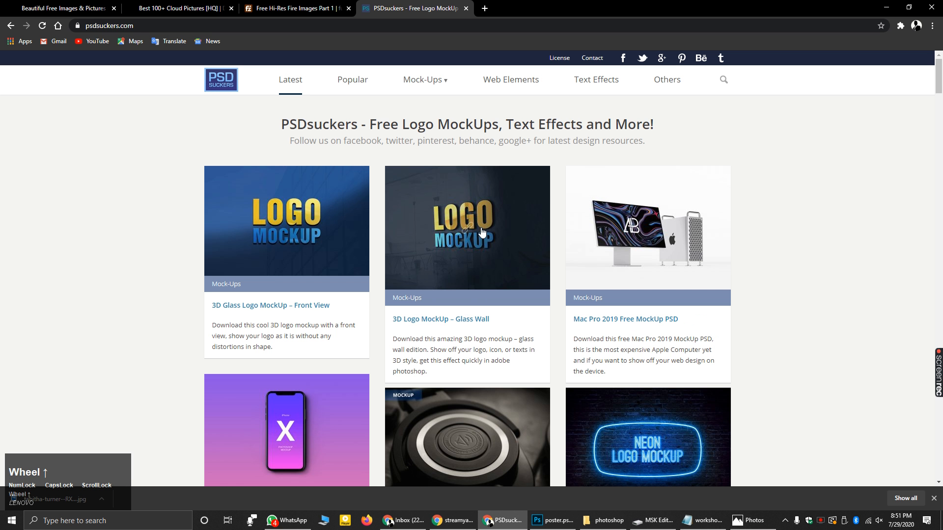
pyautogui.click(484, 243)
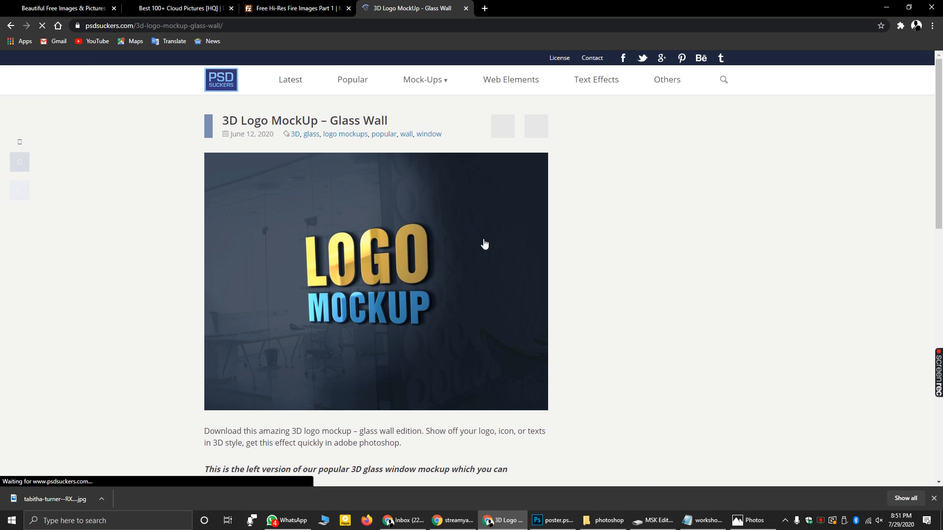
# - Use Free Download and 'I want this!' to reach the $0 Gumroad checkout for the Glass Wall mockup
pyautogui.scroll(-9, 440, 242)
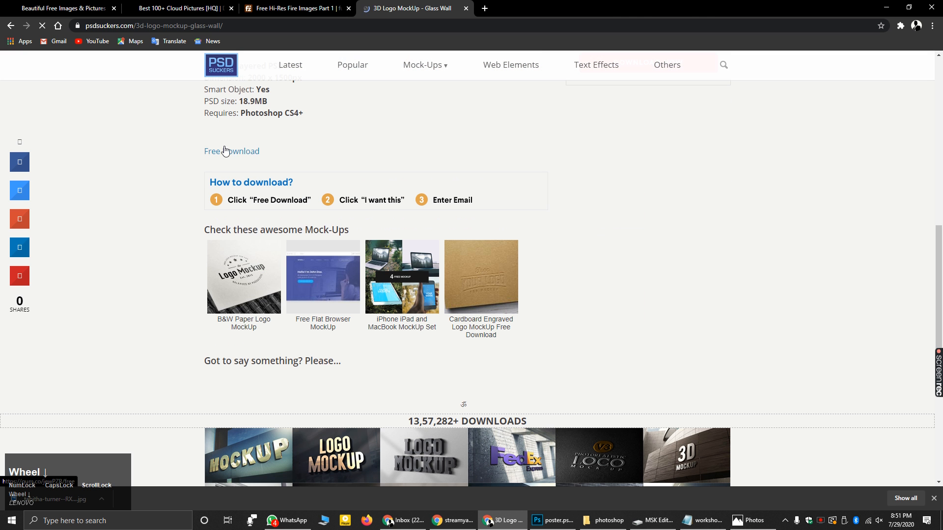
pyautogui.click(255, 165)
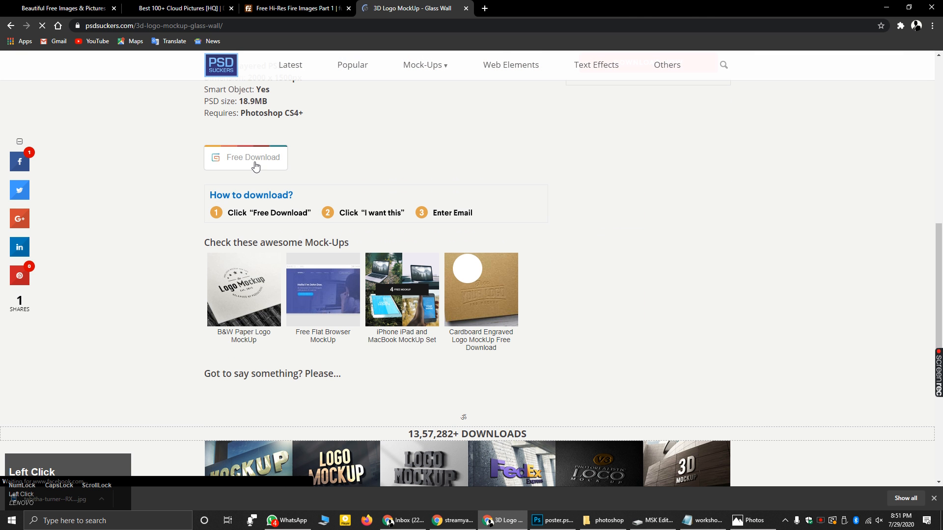
pyautogui.scroll(4, 342, 183)
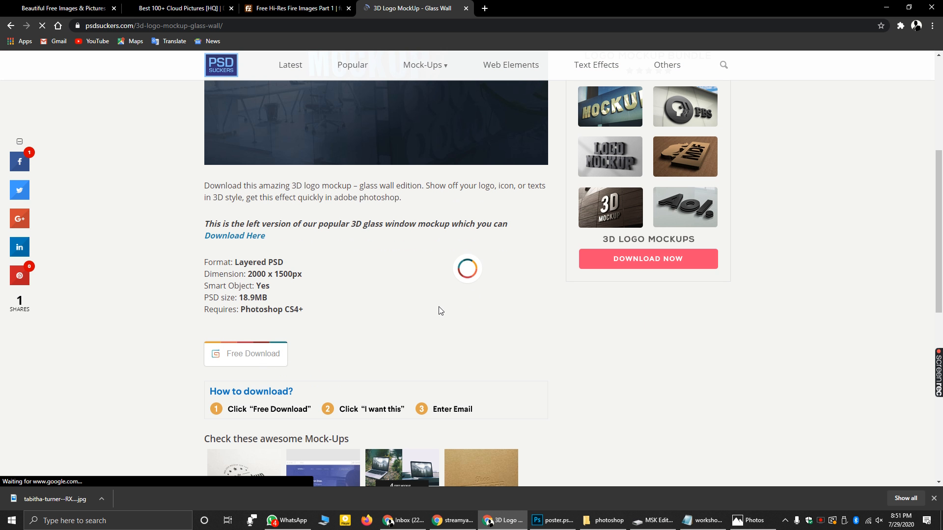
pyautogui.click(251, 354)
pyautogui.scroll(-2, 418, 295)
pyautogui.click(597, 362)
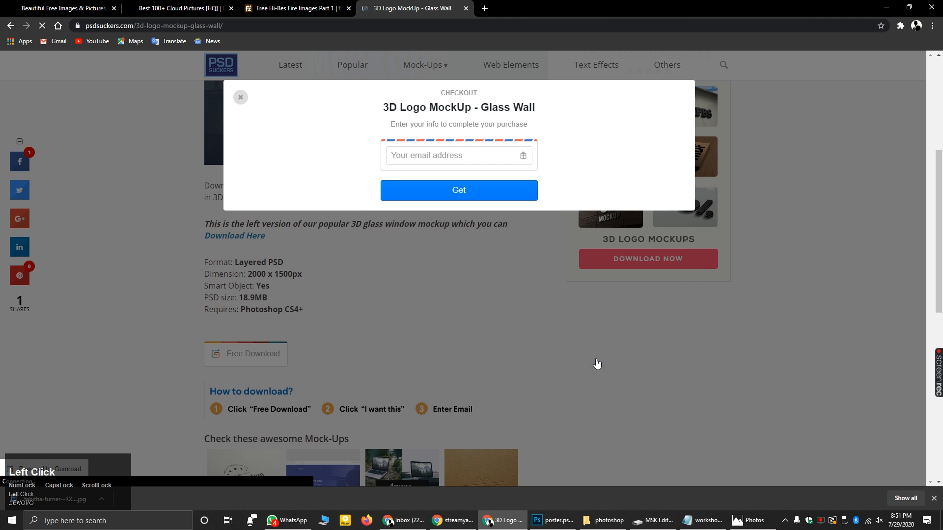
# - Enter the account e-mail address in the checkout's e-mail field
pyautogui.click(446, 157)
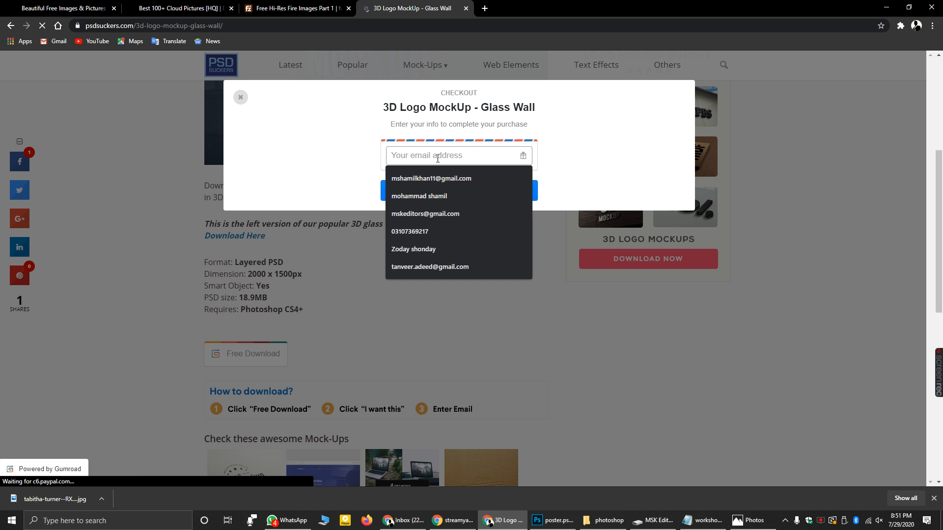
pyautogui.click(451, 181)
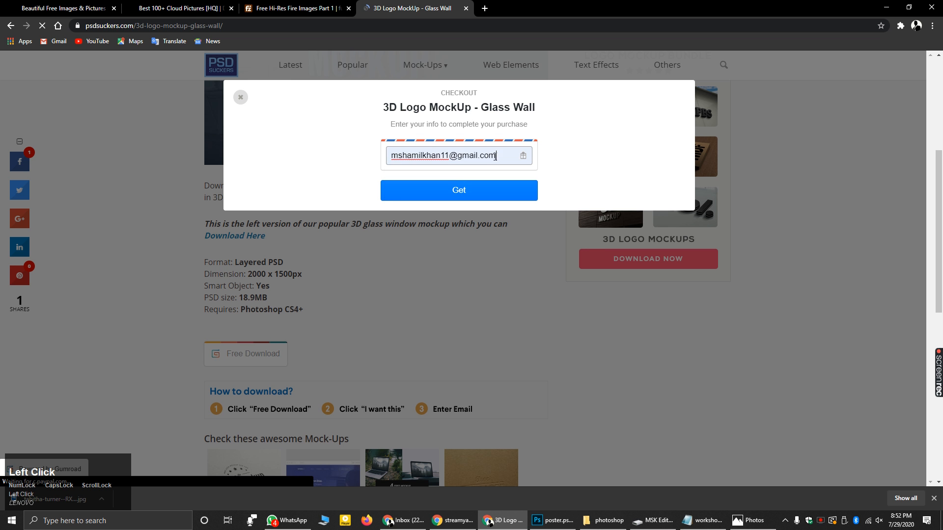
pyautogui.tripleClick(495, 156)
pyautogui.press('BackSpace')
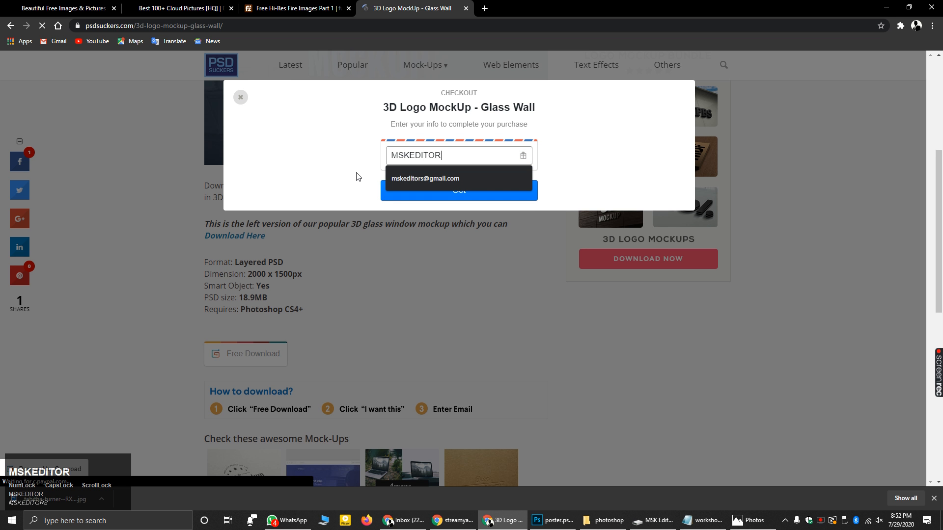
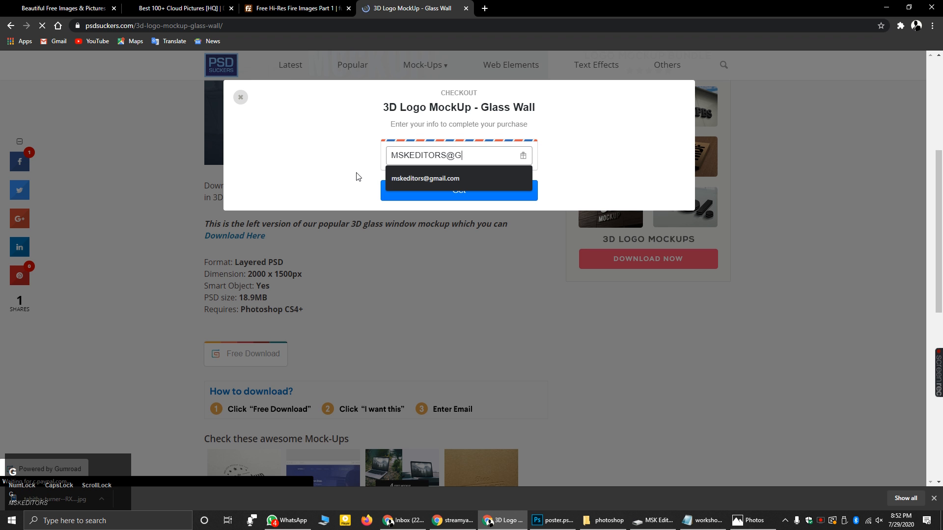
pyautogui.click(448, 178)
# - Submit the $0 checkout to claim the Glass Wall mockup, then minimize Chrome
pyautogui.click(460, 192)
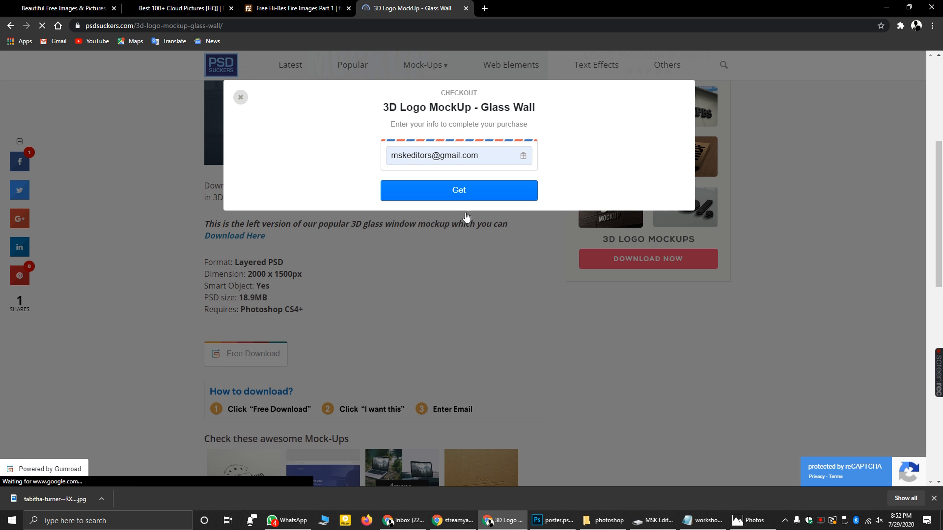
pyautogui.click(457, 191)
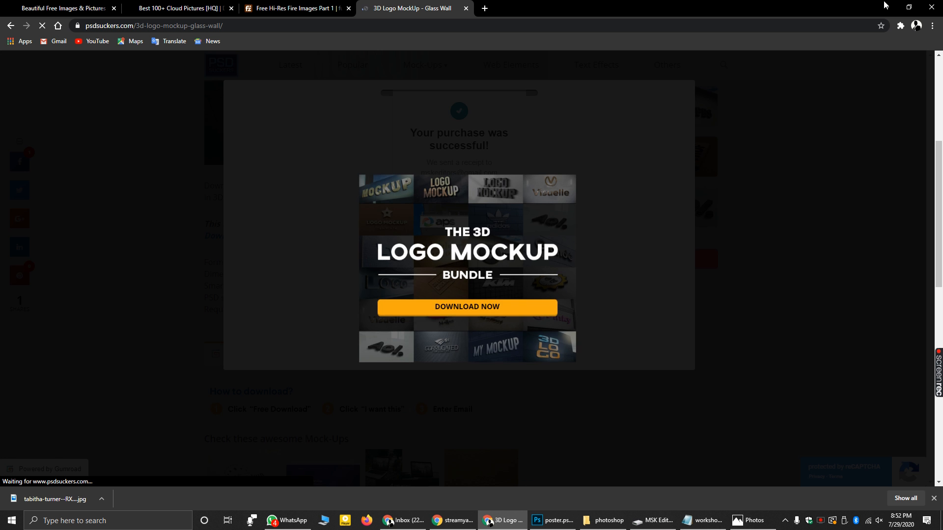
pyautogui.click(886, 7)
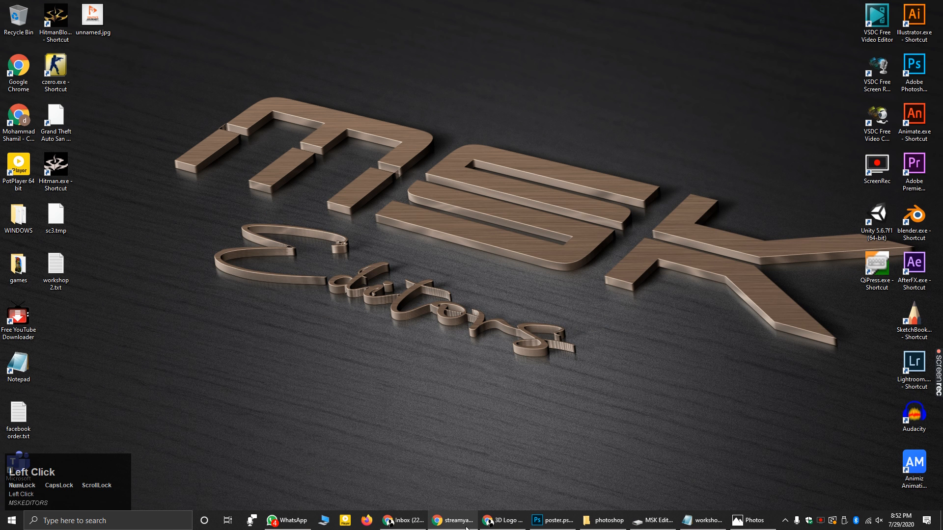
# - Open the PSDsuckers 'You got 3D Logo MockUp' email in Gmail and follow View content
pyautogui.moveTo(490, 525)
pyautogui.click(382, 487)
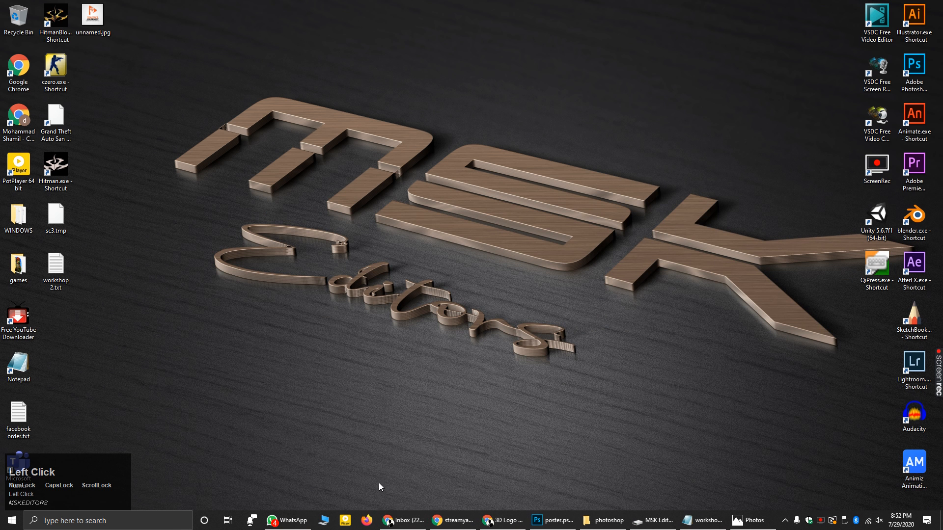
pyautogui.click(395, 520)
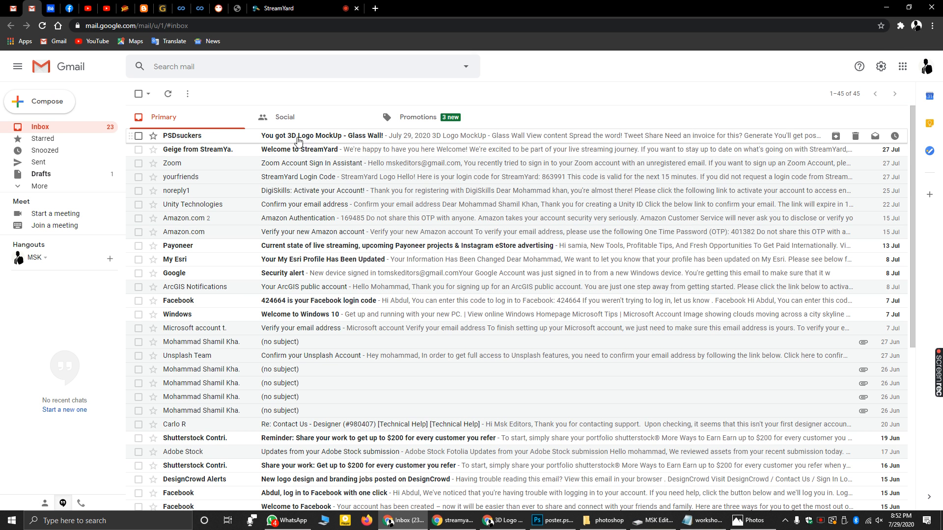
pyautogui.click(322, 140)
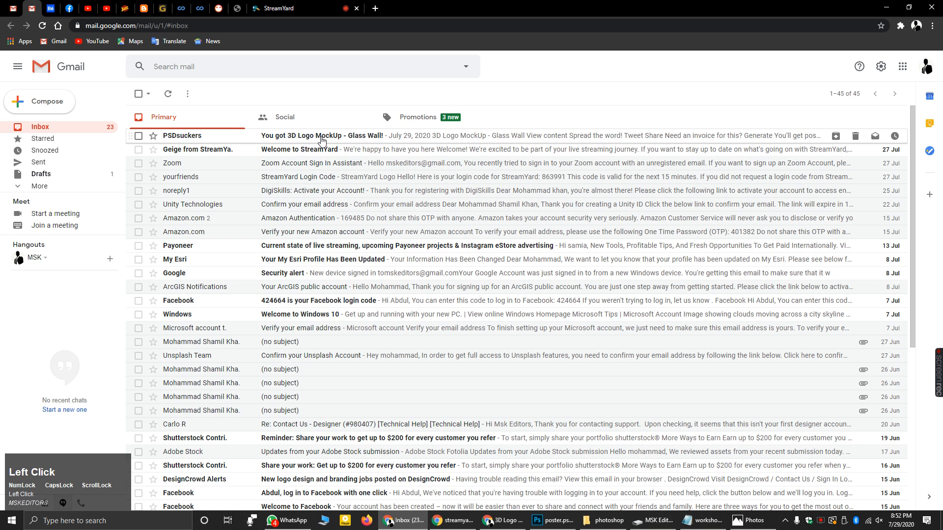
pyautogui.click(533, 245)
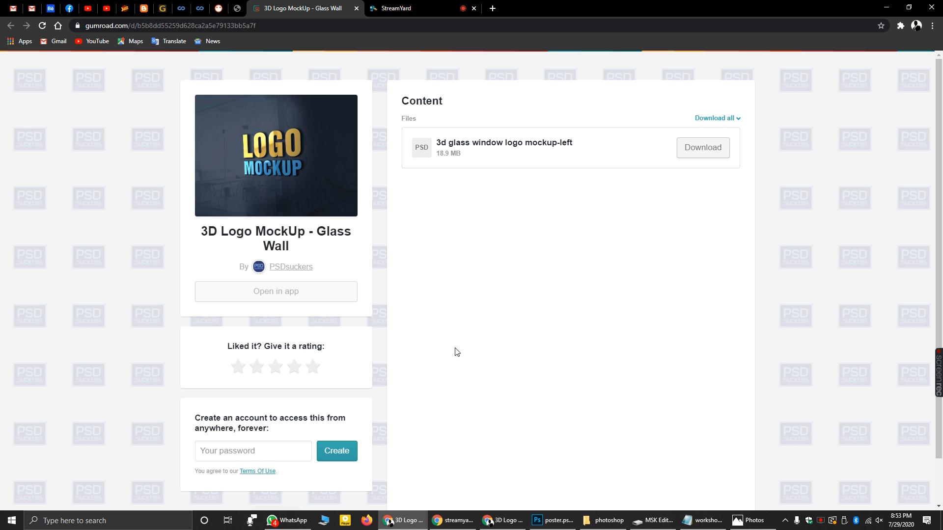
# - Minimize Chrome and refresh the desktop
pyautogui.click(886, 7)
pyautogui.rightClick(501, 122)
pyautogui.click(538, 150)
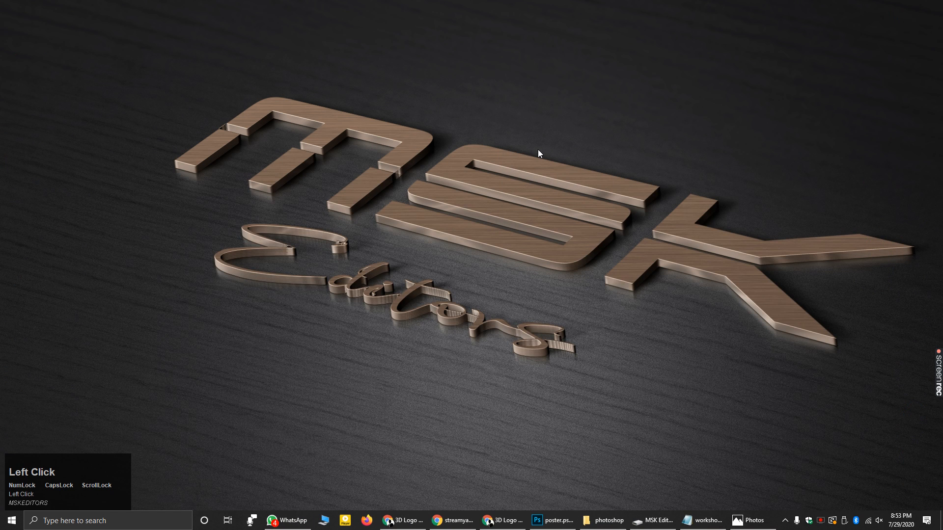
# - In the photoshop Explorer window, go to hard drive data (G:) > shamil graphics > PSD FILES
pyautogui.click(604, 520)
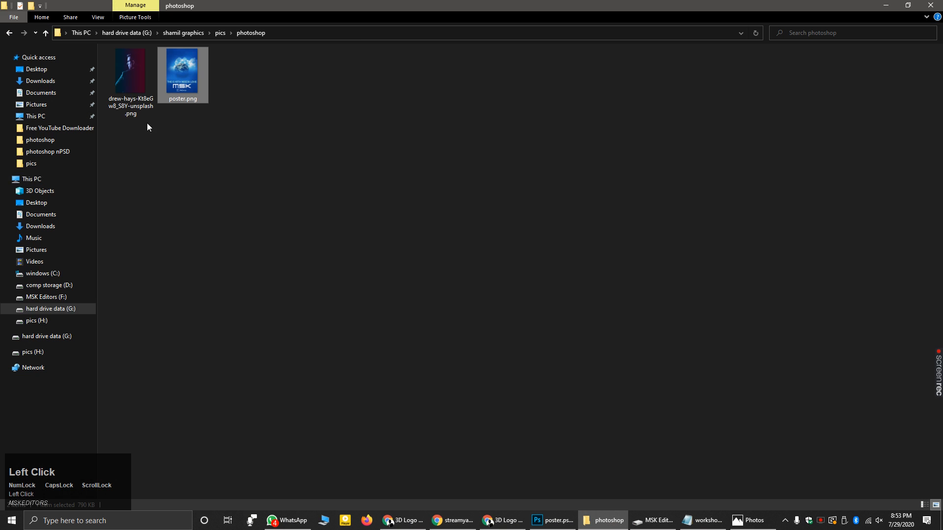
pyautogui.click(49, 308)
pyautogui.doubleClick(140, 84)
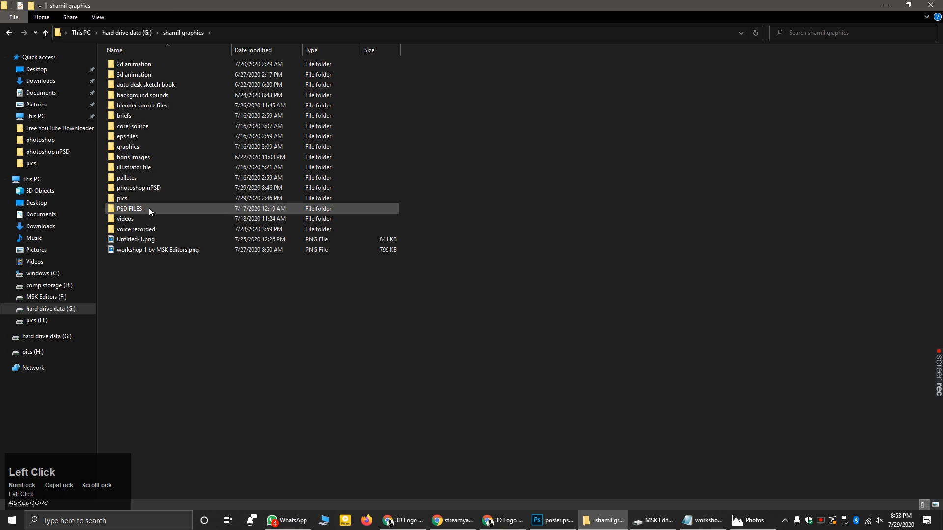
pyautogui.doubleClick(149, 208)
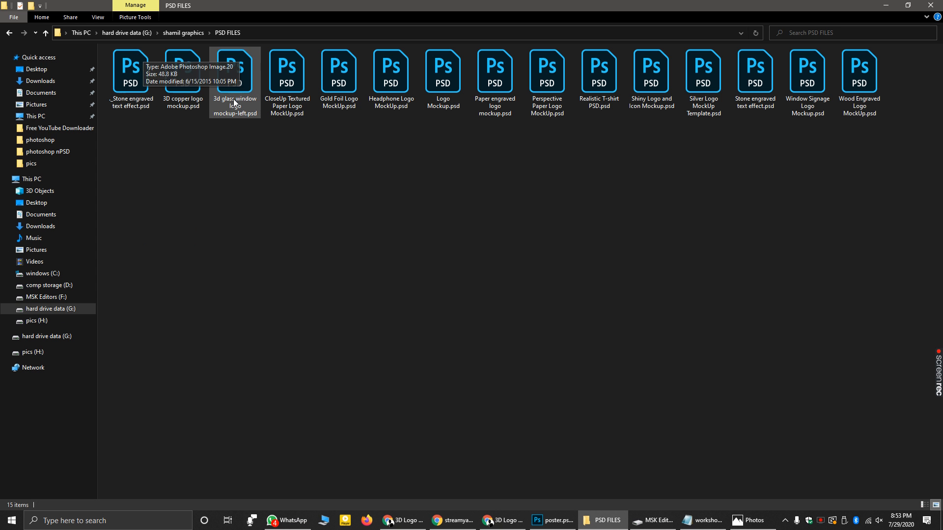
# - Open '_Stone engraved text effect.psd' with another app, ticking Always use this app for .psd files
pyautogui.rightClick(141, 70)
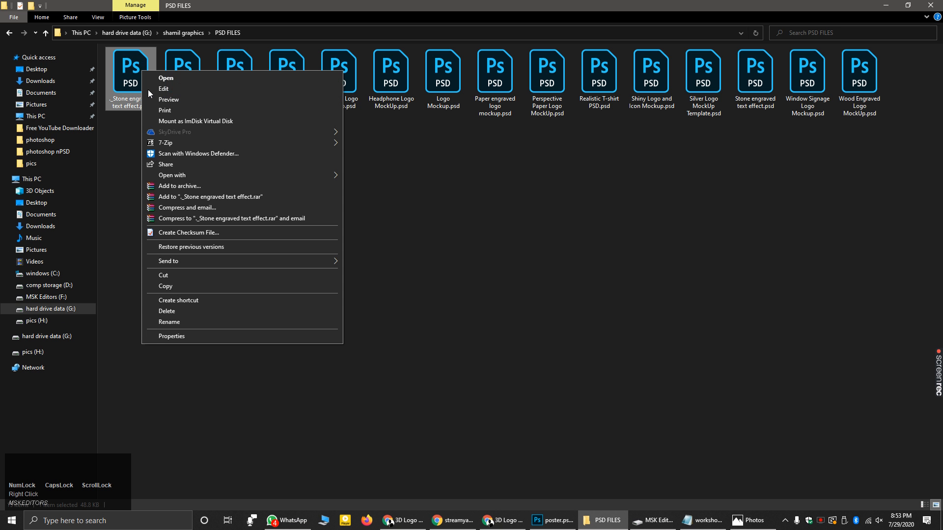
pyautogui.click(177, 175)
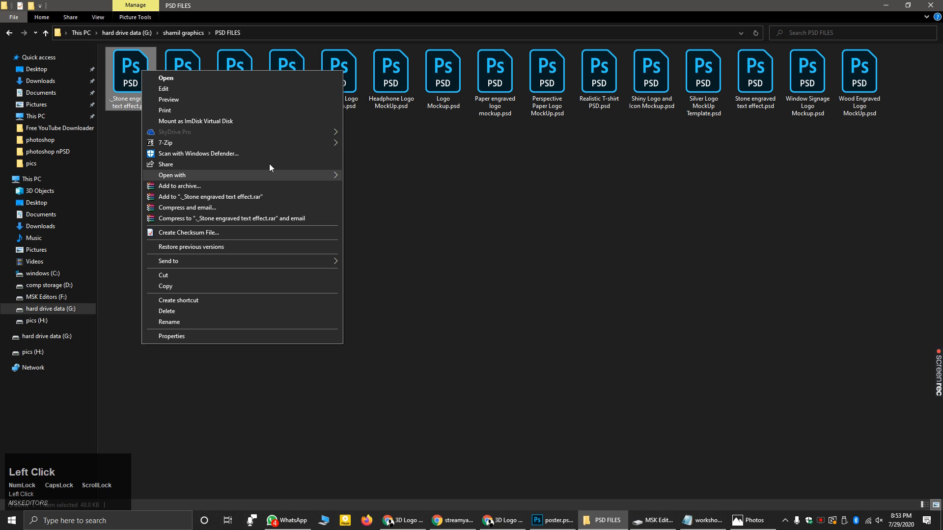
pyautogui.click(334, 174)
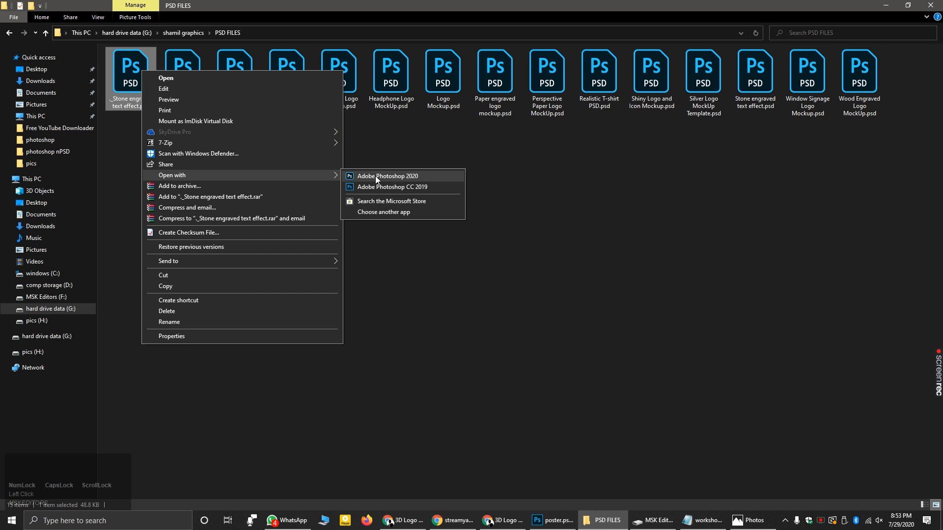
pyautogui.click(385, 213)
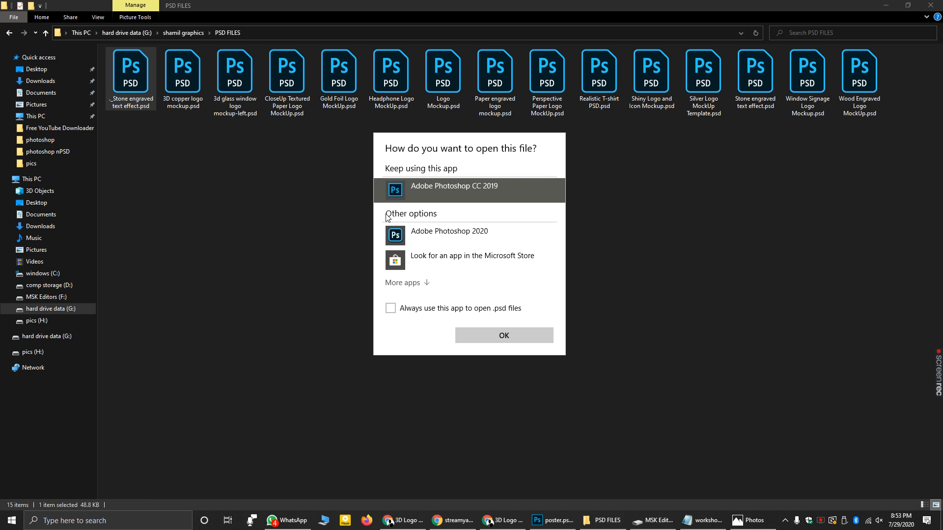
pyautogui.click(392, 312)
# - Confirm Photoshop, dismiss its 'not a valid Photoshop document' error, and return to PSD FILES
pyautogui.click(496, 334)
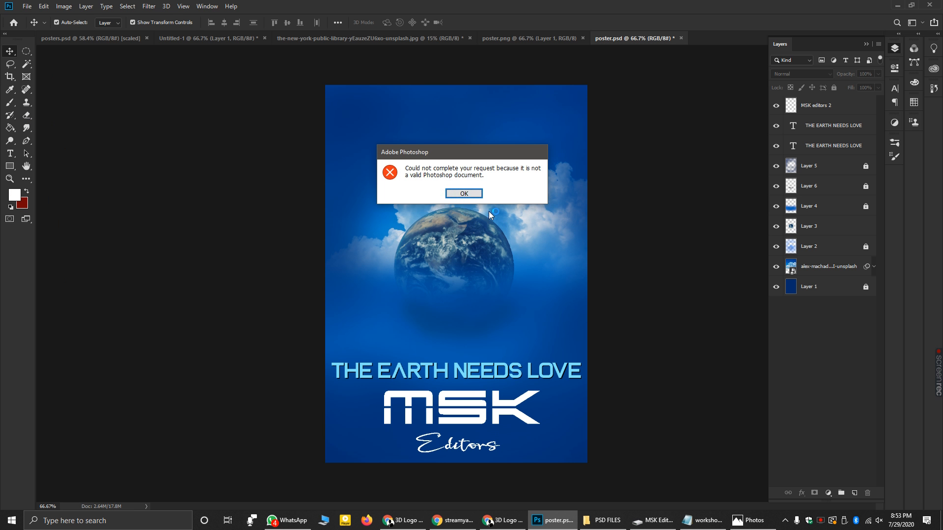
pyautogui.click(467, 196)
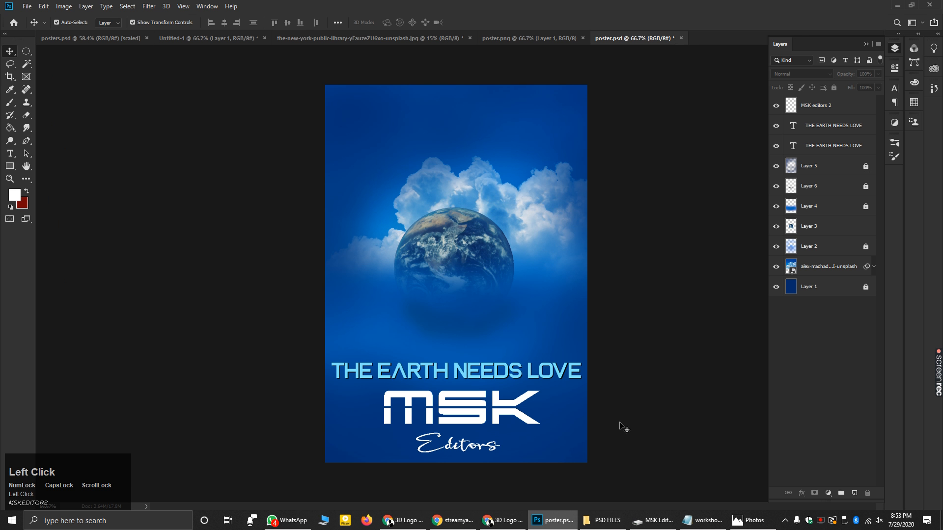
pyautogui.click(603, 521)
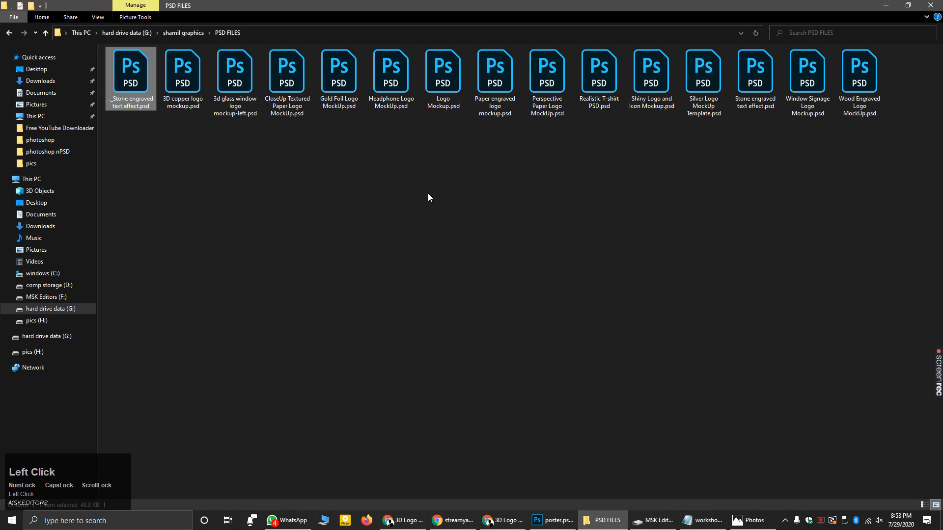
pyautogui.doubleClick(409, 105)
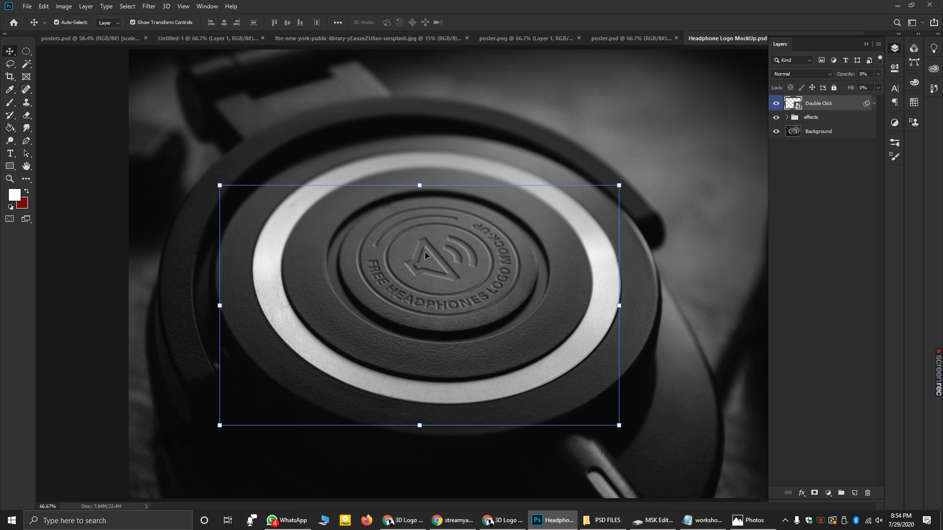
pyautogui.doubleClick(791, 105)
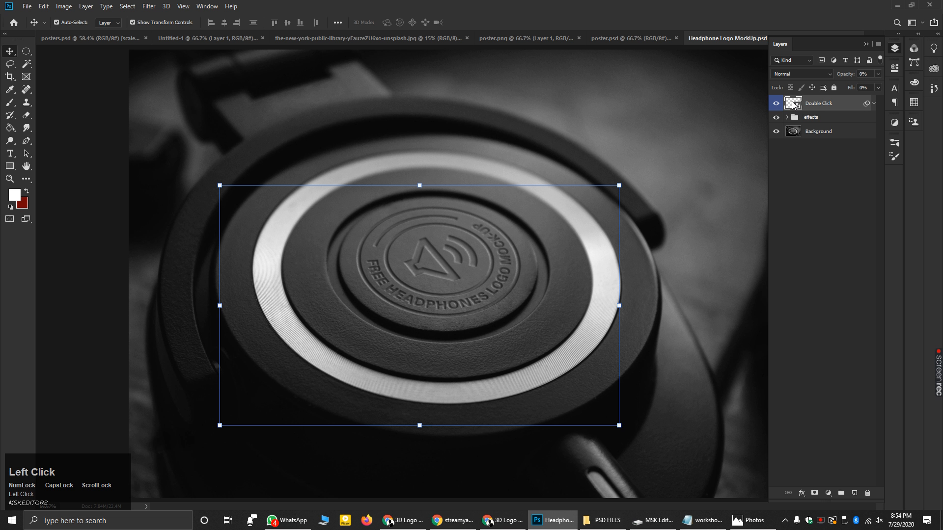
pyautogui.click(480, 200)
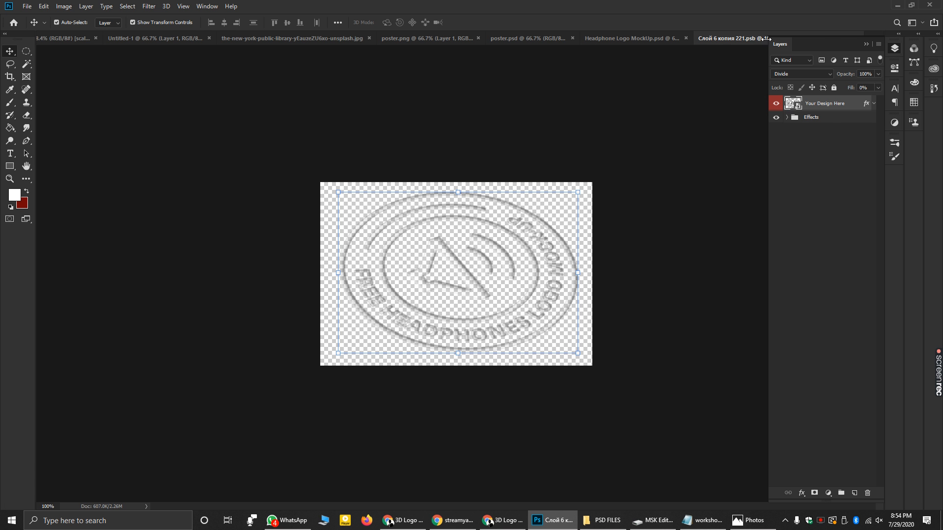
pyautogui.click(866, 43)
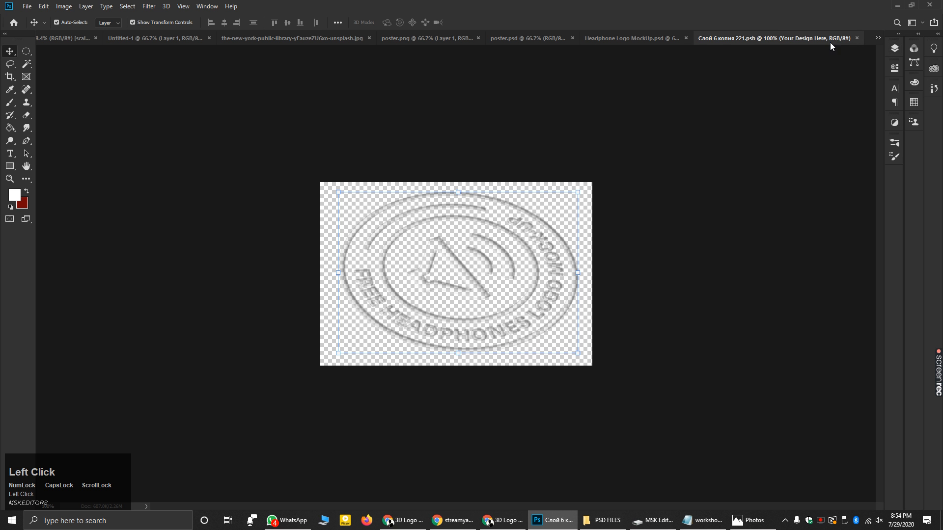
pyautogui.click(857, 39)
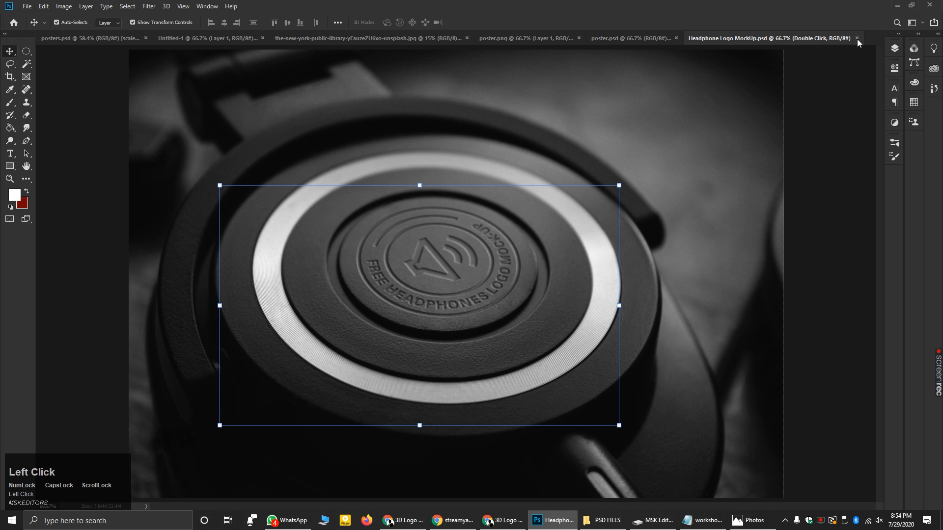
pyautogui.click(857, 37)
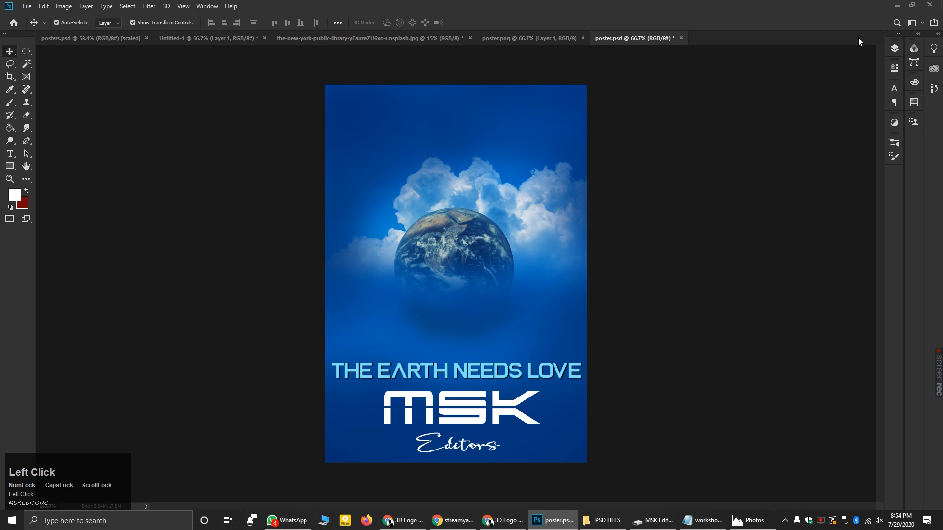
pyautogui.click(897, 5)
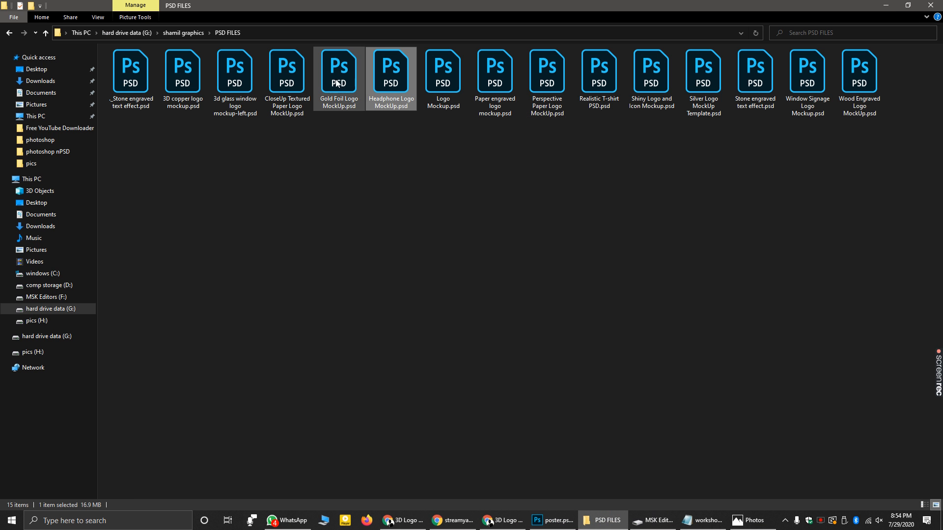
# - Open '3D copper logo mockup.psd' and edit its Your Logo smart object contents
pyautogui.doubleClick(172, 84)
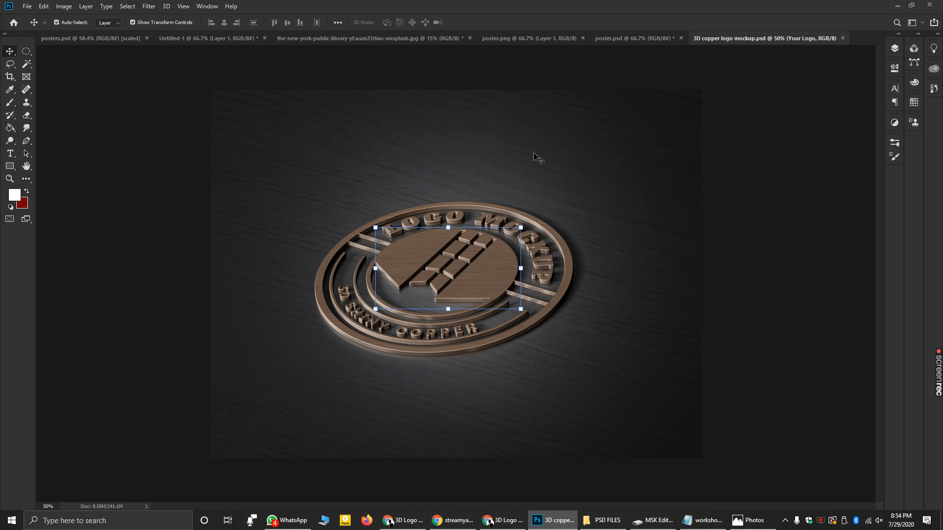
pyautogui.click(894, 49)
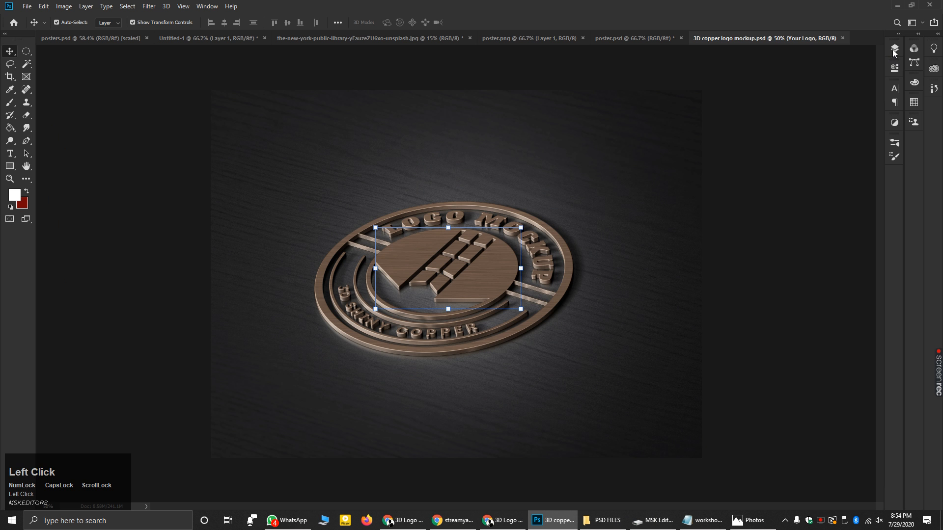
pyautogui.doubleClick(794, 105)
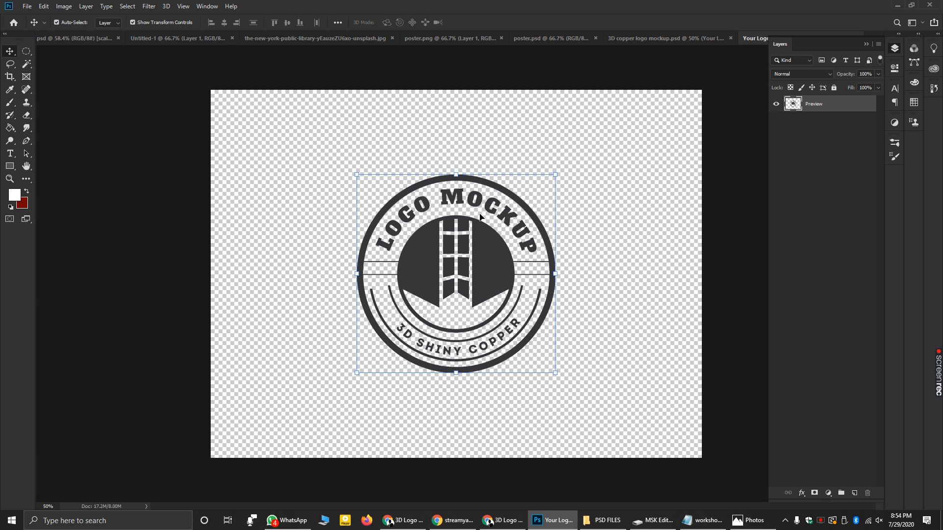
pyautogui.click(27, 6)
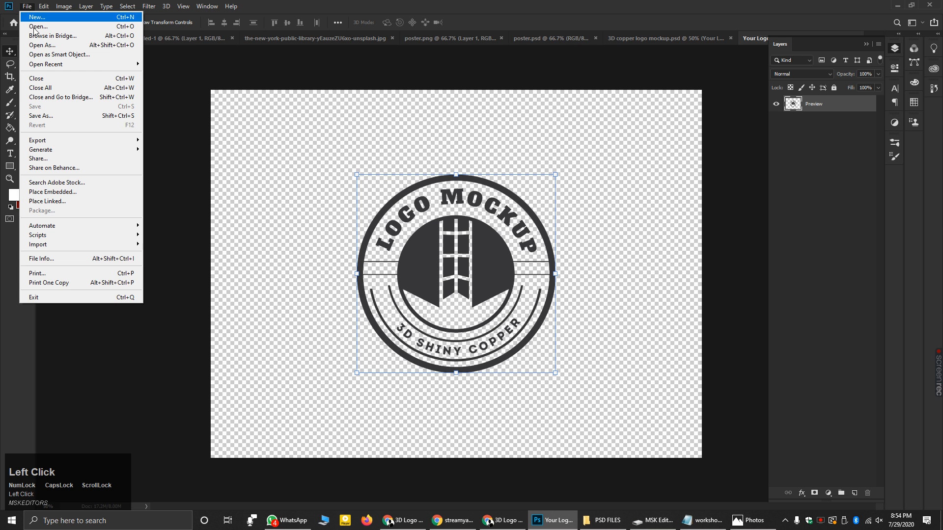
# - Place MSK editors 2.png from G:\shamil graphics\pics\logo as an embedded smart object
pyautogui.click(71, 192)
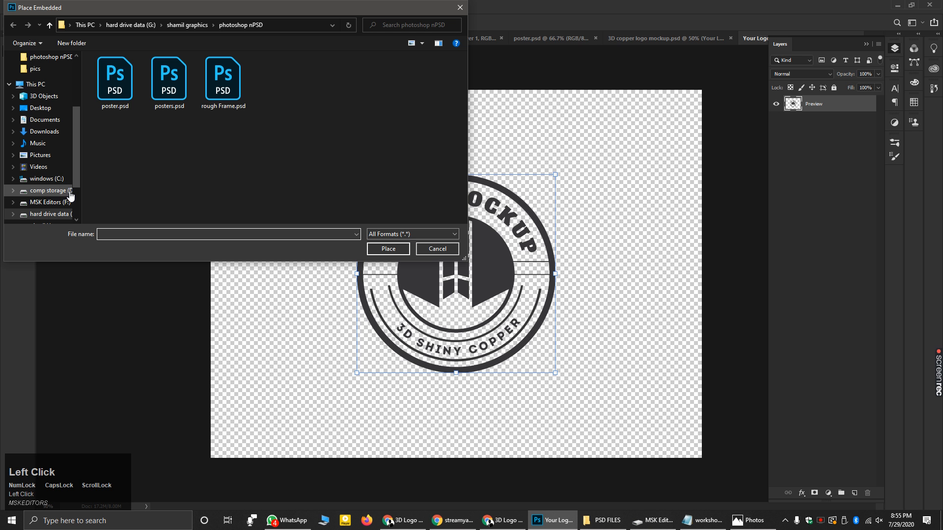
pyautogui.moveTo(77, 158); pyautogui.dragTo(79, 169)
pyautogui.click(50, 190)
pyautogui.click(138, 92)
pyautogui.doubleClick(138, 91)
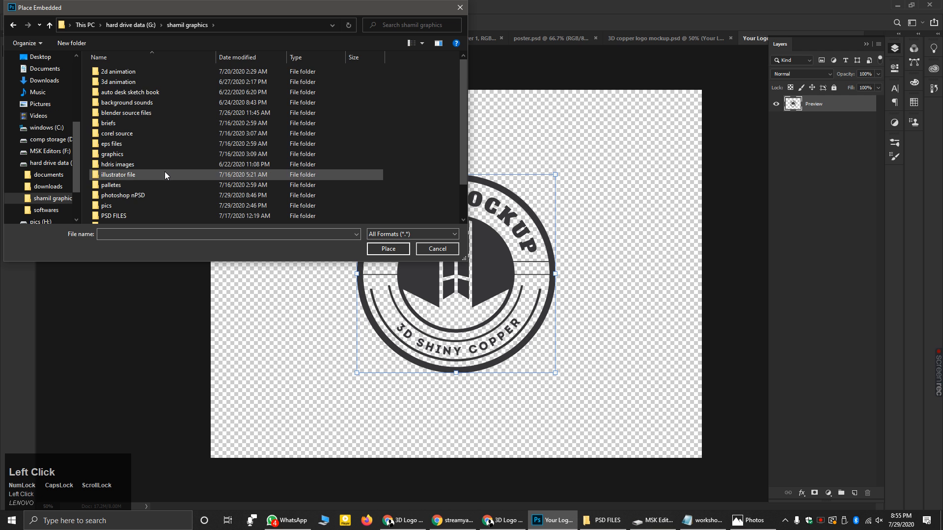
pyautogui.scroll(-1, 164, 172)
pyautogui.doubleClick(120, 175)
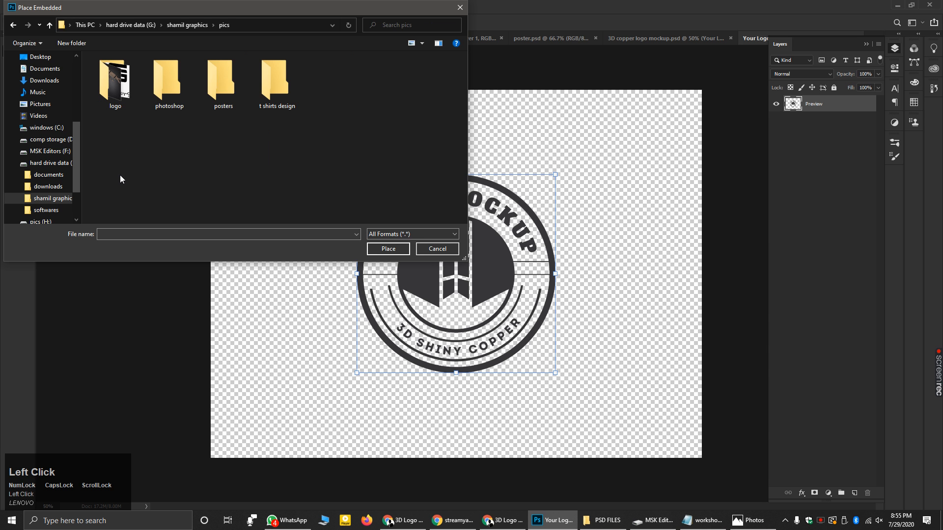
pyautogui.doubleClick(113, 104)
pyautogui.scroll(-3, 331, 124)
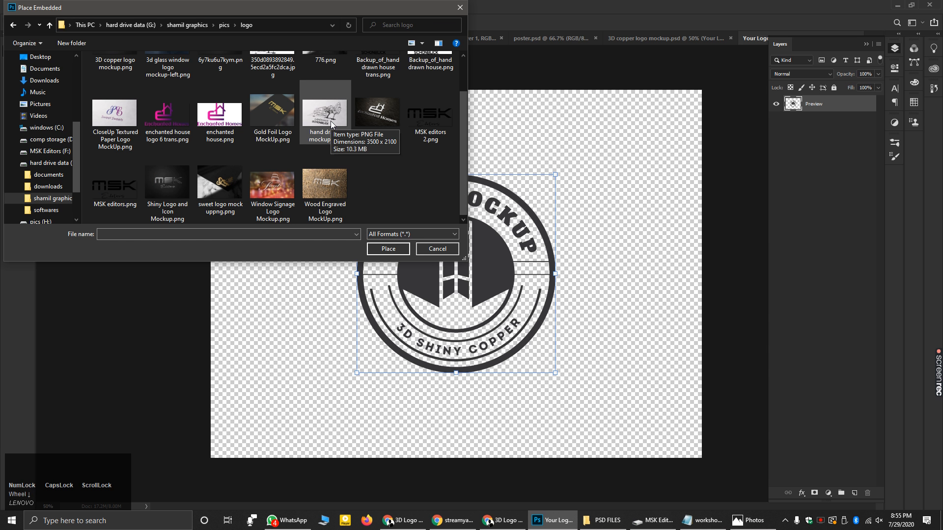
pyautogui.doubleClick(426, 122)
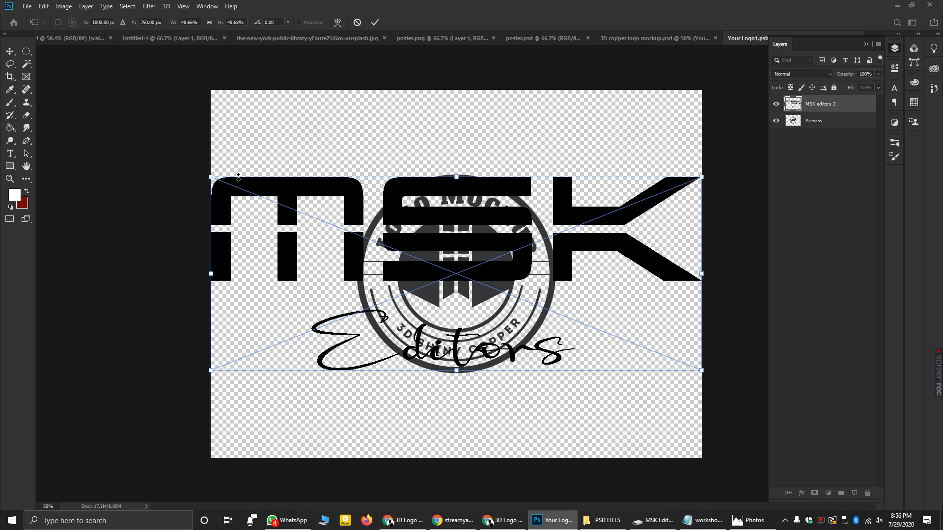
# - Scale the placed MSK logo down to about 26% and move it over the round placeholder
pyautogui.moveTo(211, 177); pyautogui.dragTo(463, 311)
pyautogui.moveTo(583, 300); pyautogui.dragTo(447, 244)
pyautogui.moveTo(334, 315); pyautogui.dragTo(310, 341)
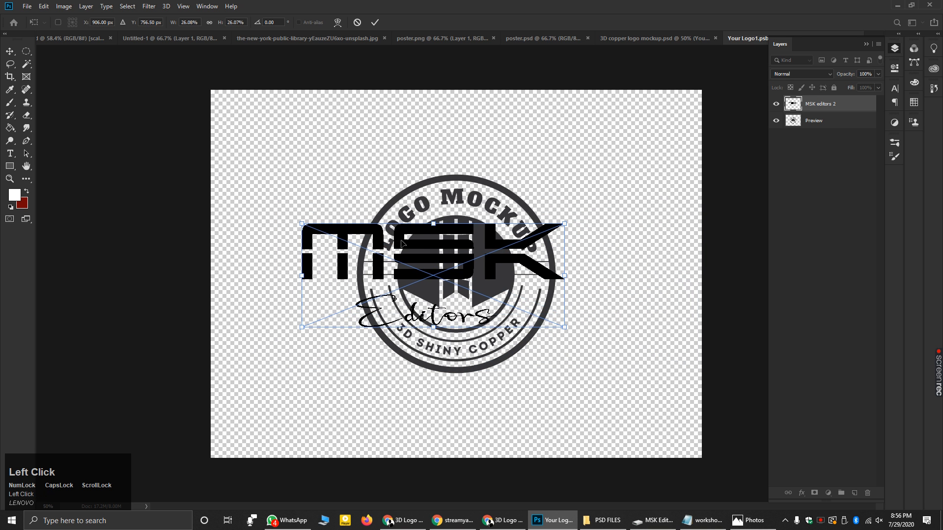
pyautogui.moveTo(420, 247); pyautogui.dragTo(452, 254)
# - Minimize Photoshop and the folder window, then bring the logo document back maximized
pyautogui.click(911, 4)
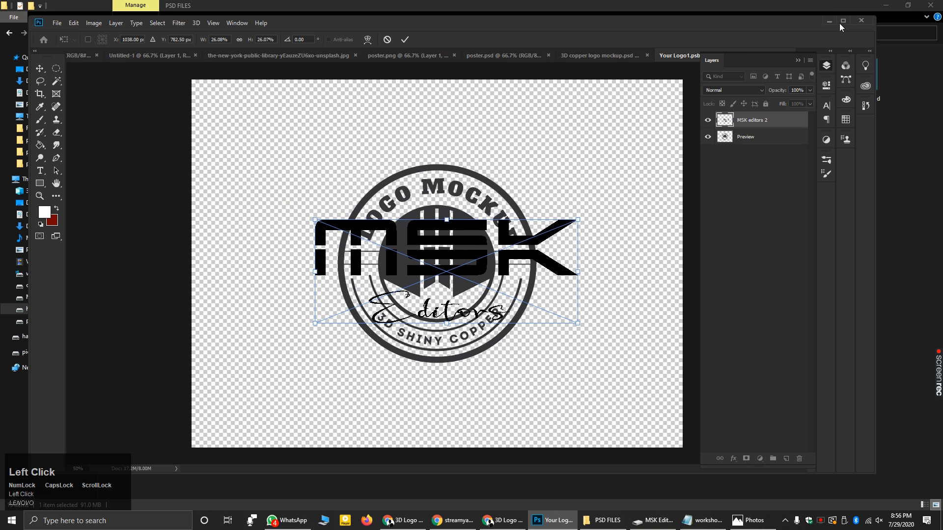
pyautogui.click(830, 21)
pyautogui.click(886, 6)
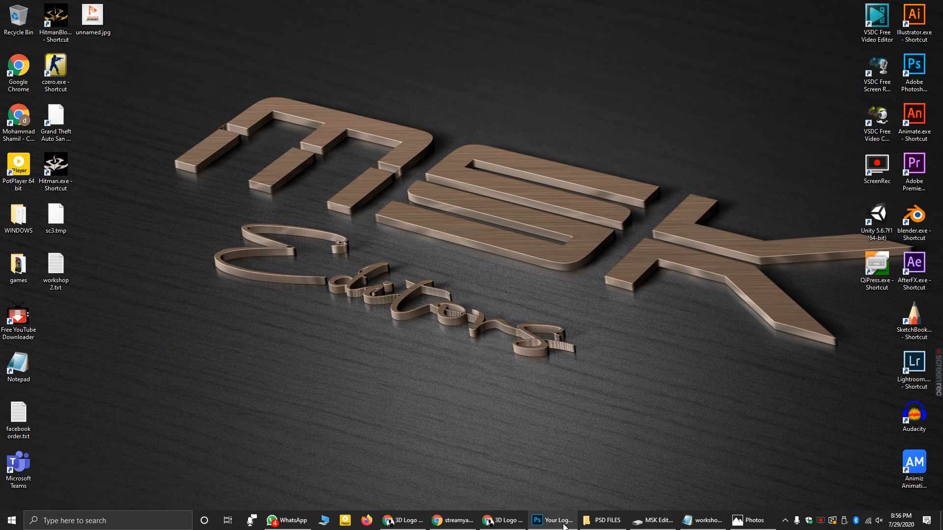
pyautogui.moveTo(564, 526)
pyautogui.click(551, 480)
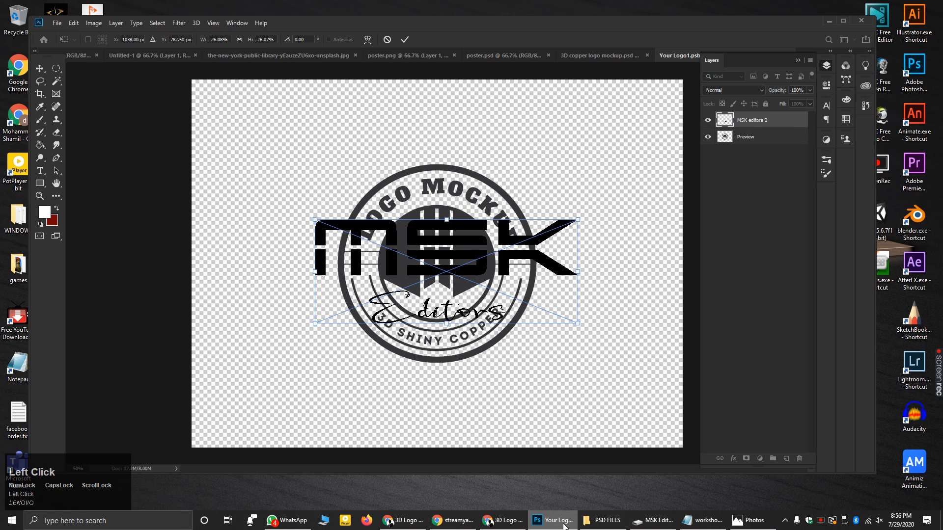
pyautogui.click(843, 21)
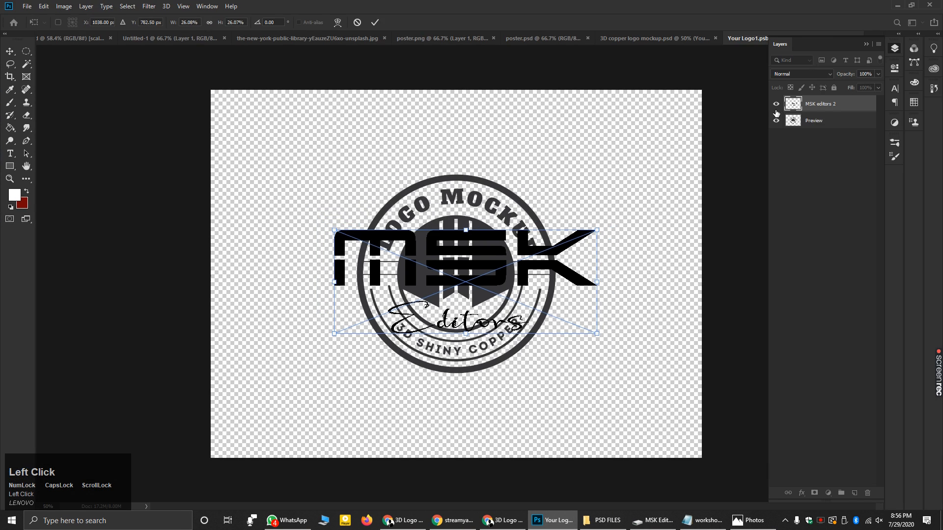
# - Widen the logo slightly, centre it on the circle and commit the transform
pyautogui.moveTo(596, 335); pyautogui.dragTo(631, 348)
pyautogui.moveTo(503, 273); pyautogui.dragTo(481, 267)
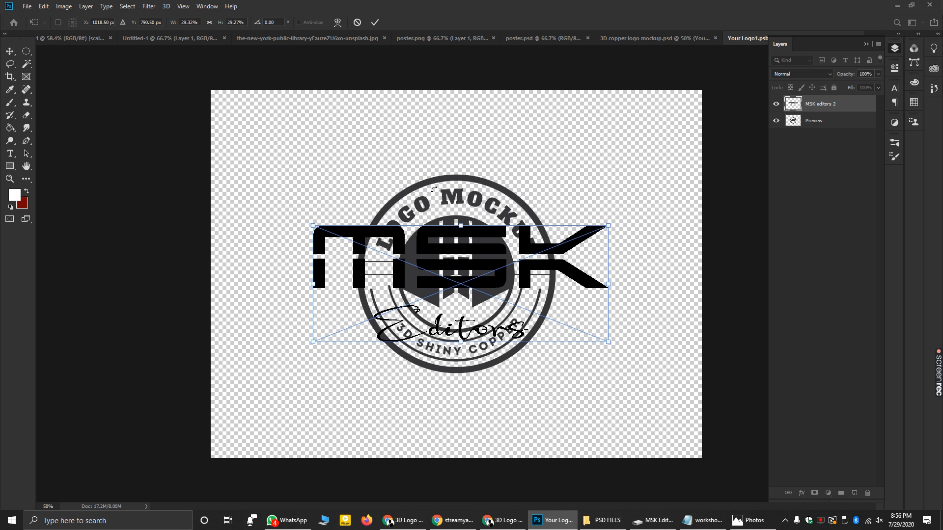
pyautogui.click(778, 121)
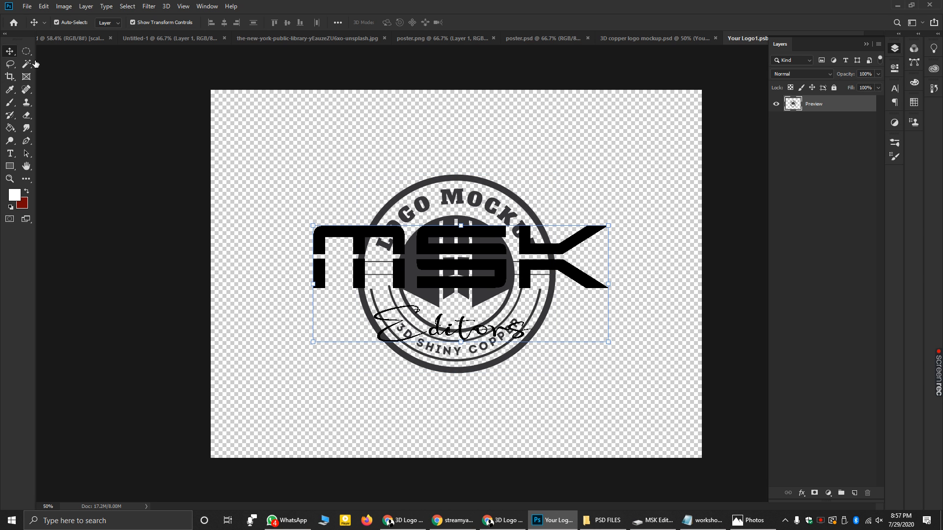
# - Hide the Preview placeholder layer, then close Your Logo1.psb and save its changes
pyautogui.click(776, 121)
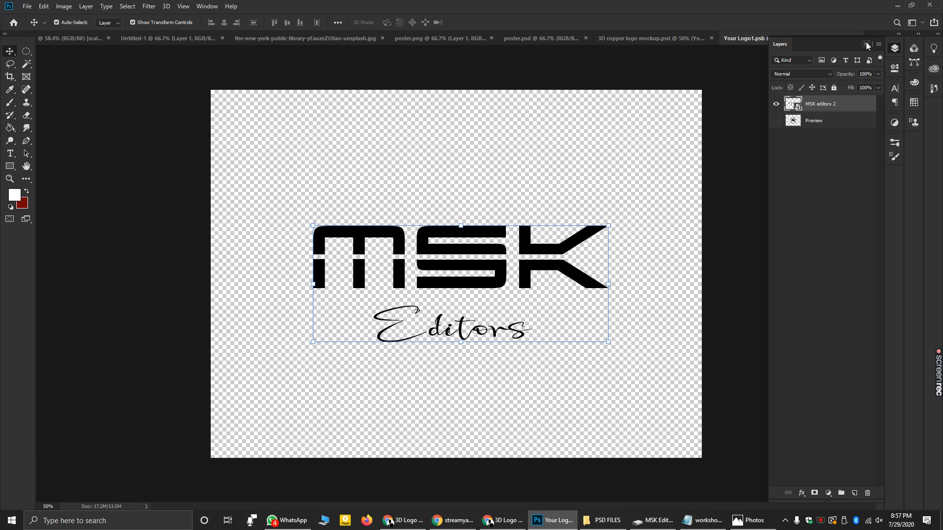
pyautogui.click(866, 45)
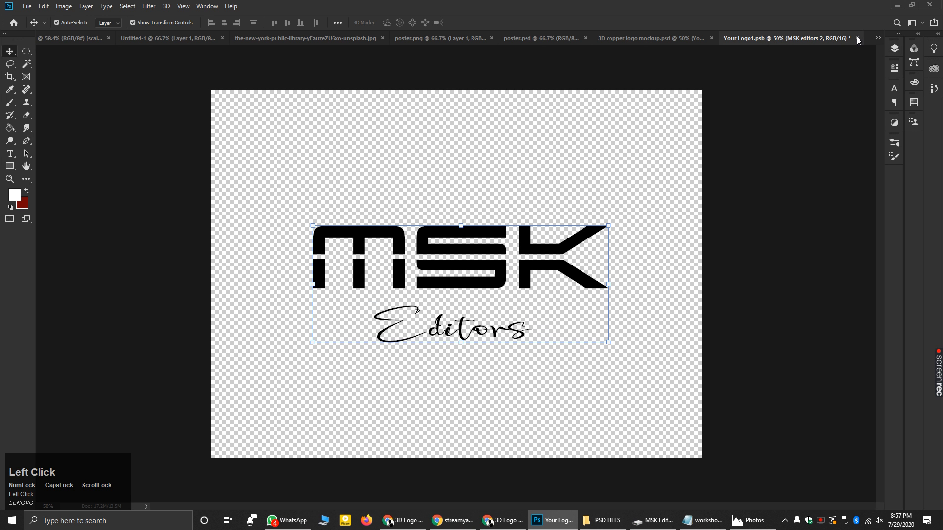
pyautogui.click(857, 38)
pyautogui.click(432, 196)
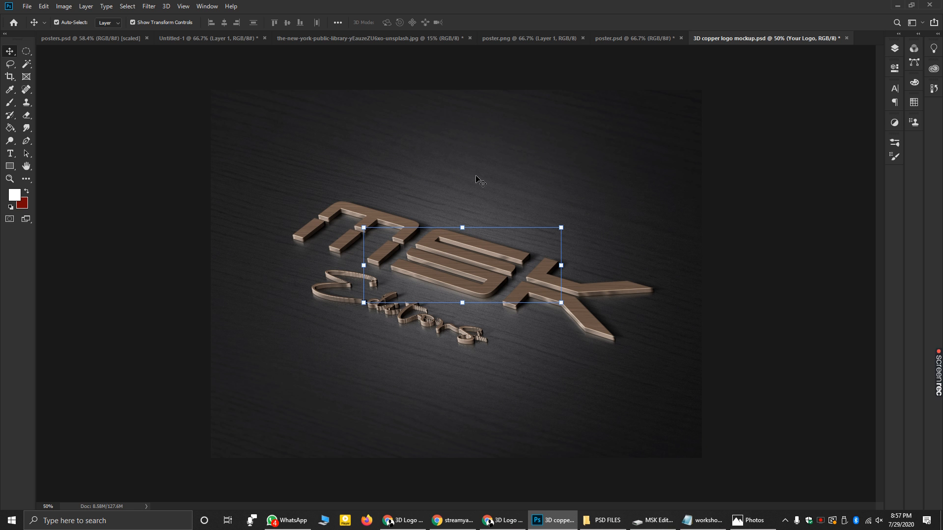
# - Quick Export the mockup as PNG and browse to G:\shamil graphics\pics\logo
pyautogui.click(771, 168)
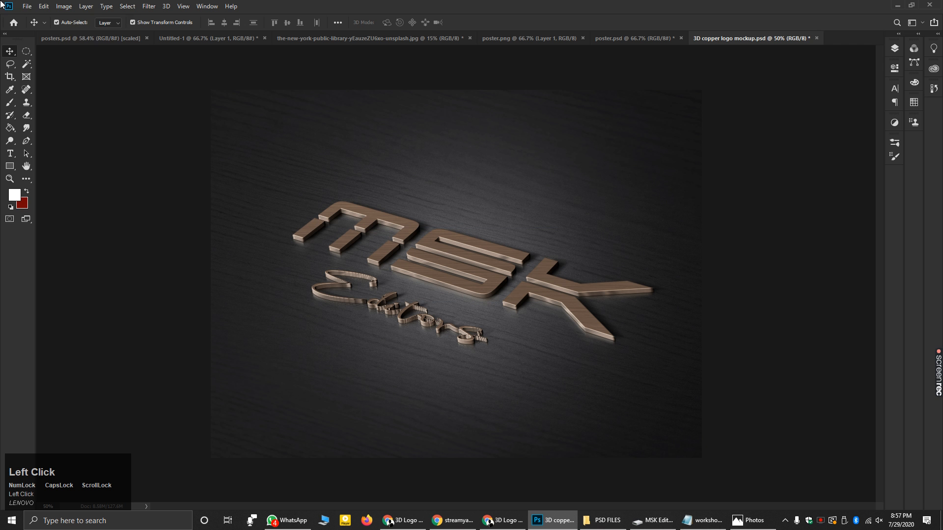
pyautogui.click(27, 6)
pyautogui.moveTo(49, 140)
pyautogui.click(178, 138)
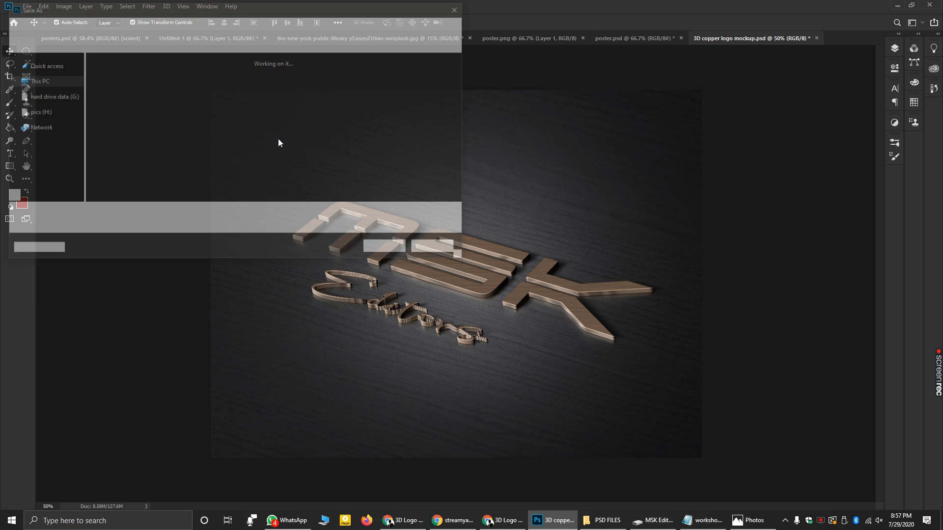
pyautogui.click(47, 190)
pyautogui.doubleClick(135, 96)
pyautogui.scroll(-3, 126, 183)
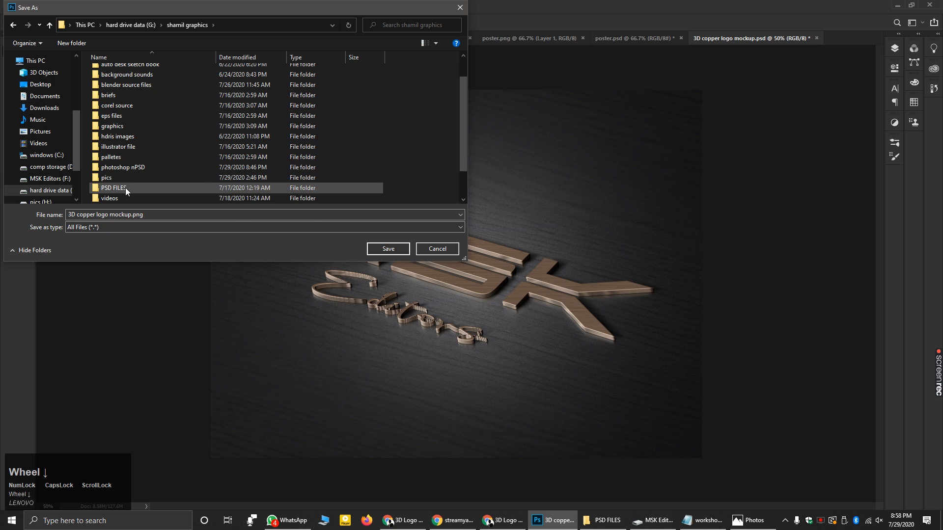
pyautogui.doubleClick(118, 180)
pyautogui.doubleClick(105, 97)
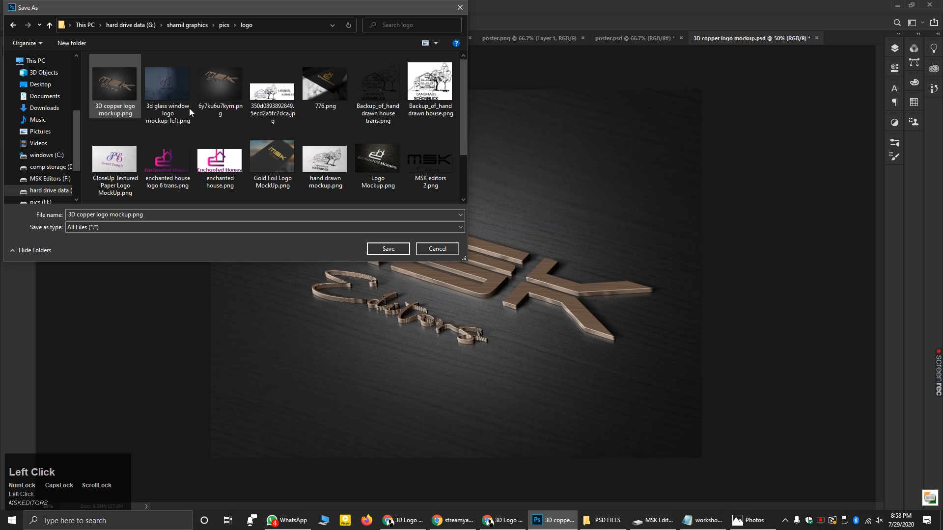
# - Decline overwriting the existing file and save the export as MSK editors 4.png
pyautogui.click(384, 251)
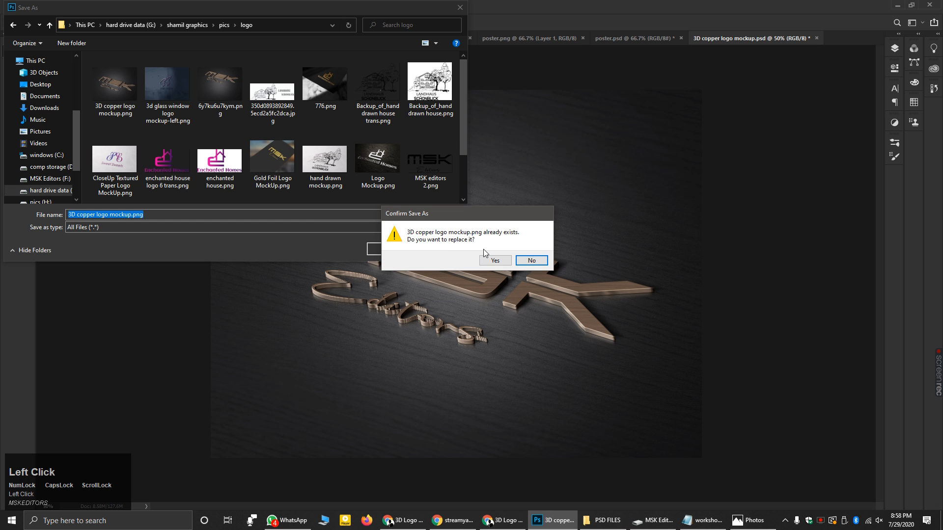
pyautogui.click(530, 262)
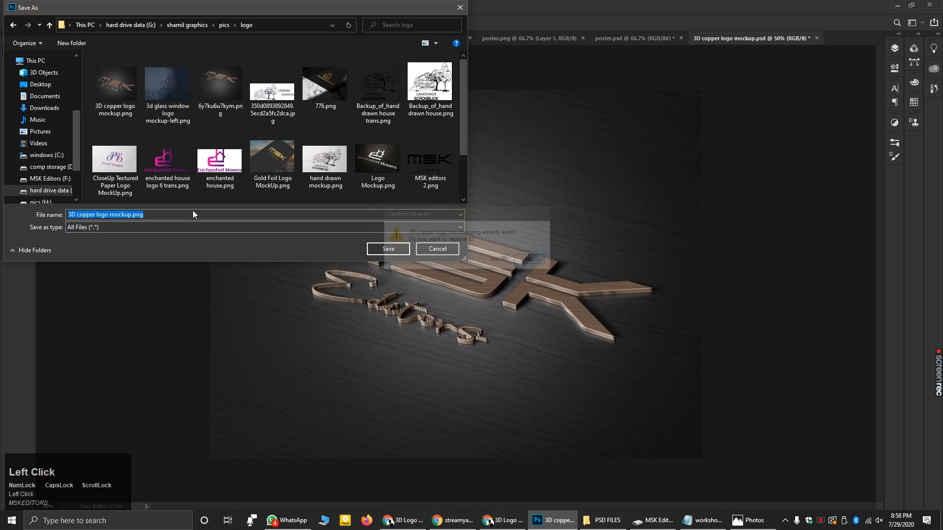
pyautogui.press('BackSpace')
pyautogui.click(173, 211)
pyautogui.press('BackSpace')
pyautogui.write('1231685')
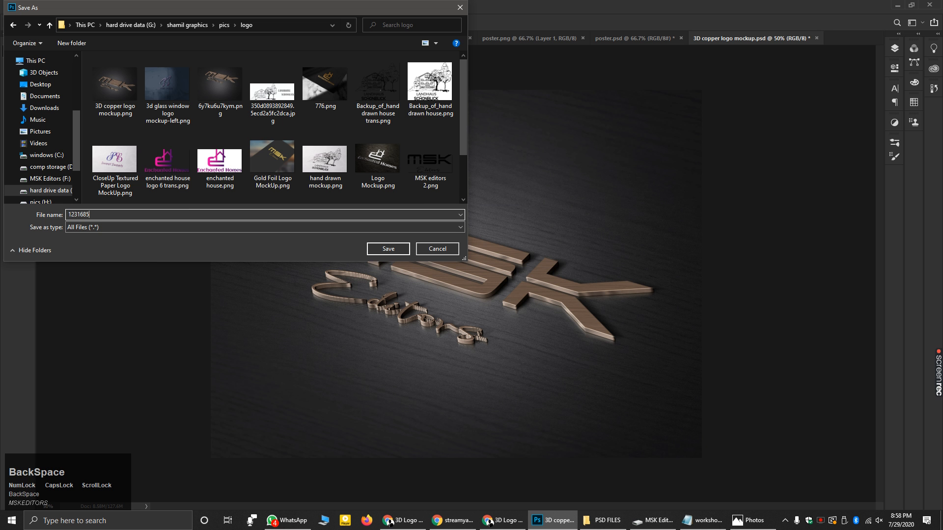
pyautogui.press('BackSpace')
pyautogui.press('BackSpace')
pyautogui.press('BackSpace')
pyautogui.press('BackSpace')
pyautogui.press('BackSpace')
pyautogui.press('BackSpace')
pyautogui.write('msk e')
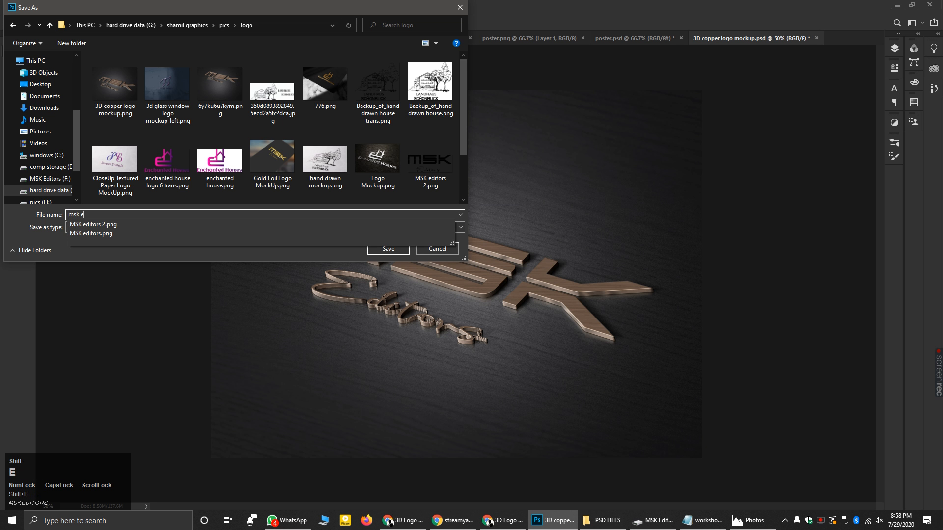
pyautogui.write('DITORS')
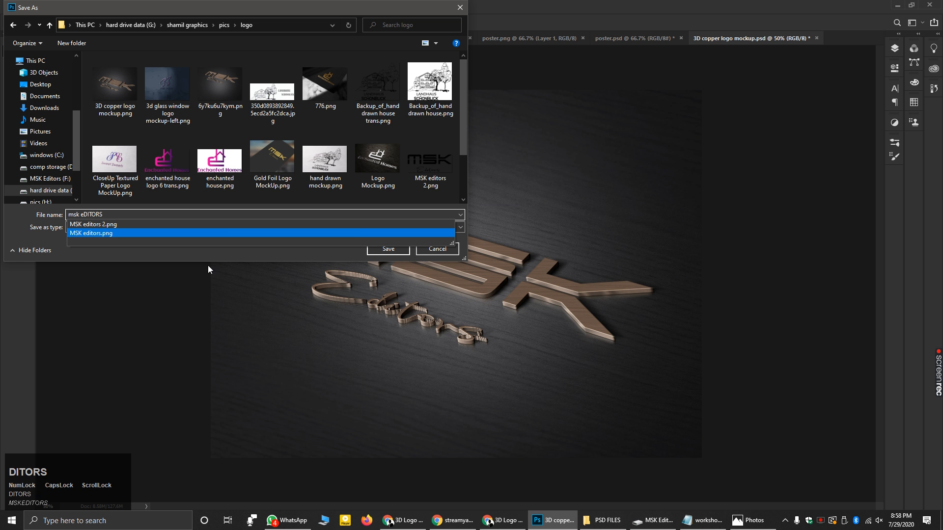
pyautogui.click(116, 224)
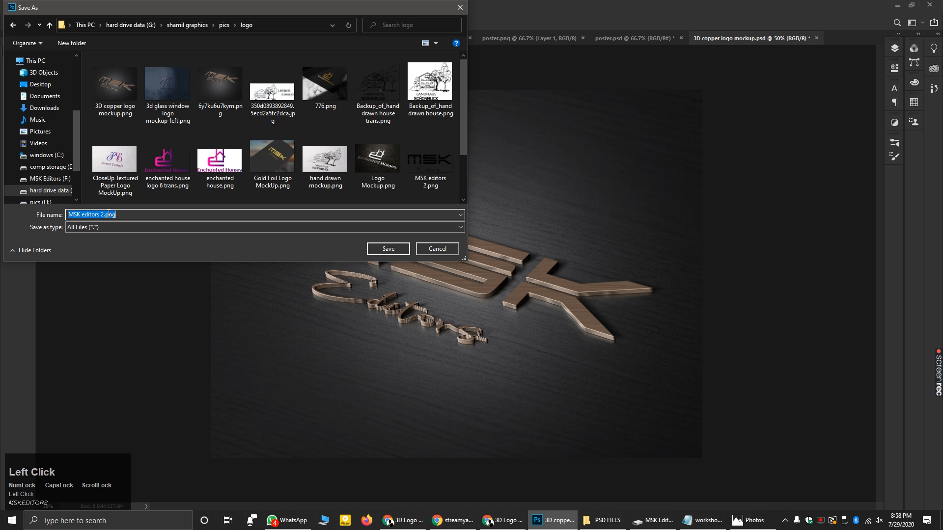
pyautogui.press('BackSpace')
pyautogui.write('4')
pyautogui.click(388, 249)
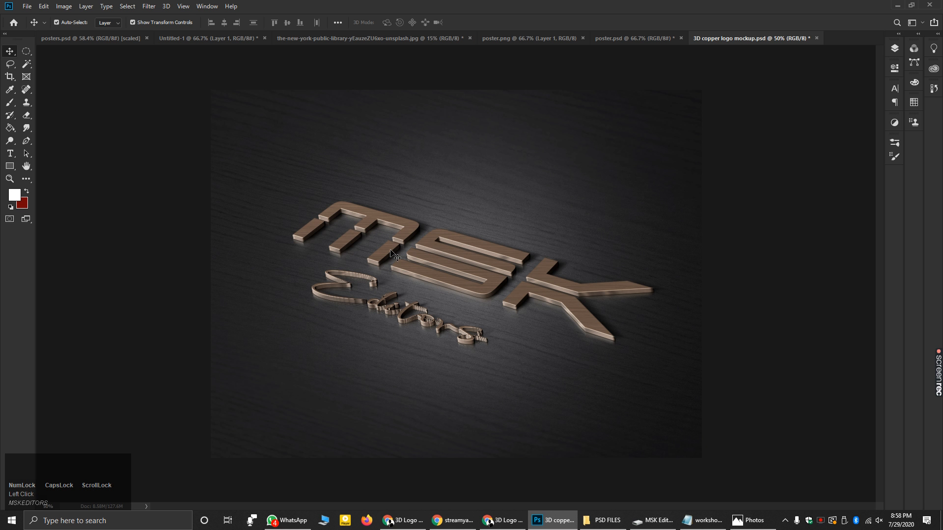
# - Minimize Photoshop, refresh the desktop, and bring back the folder window and photo viewer
pyautogui.click(897, 5)
pyautogui.rightClick(394, 241)
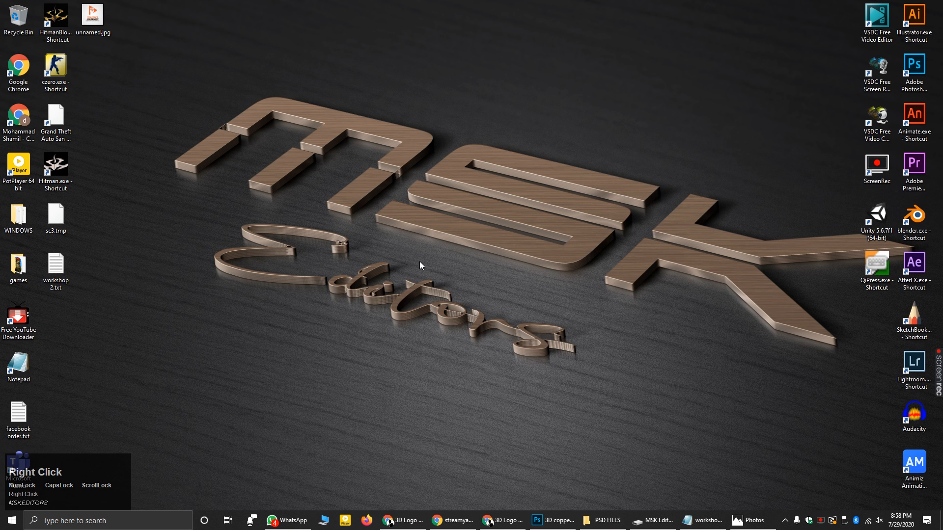
pyautogui.click(423, 271)
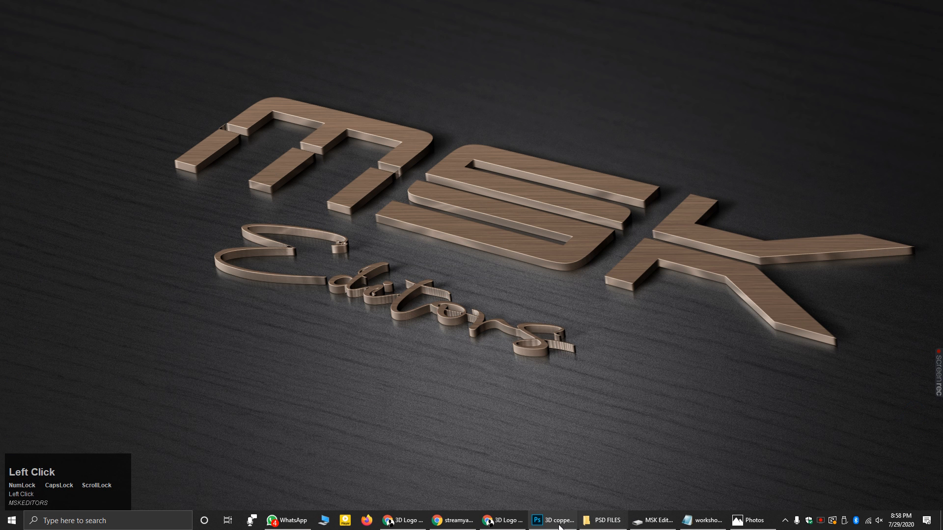
pyautogui.click(615, 522)
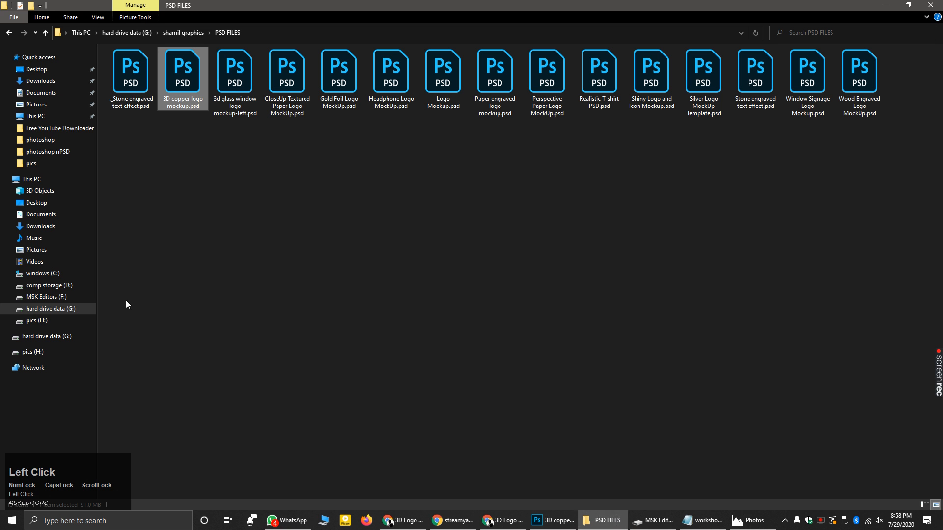
pyautogui.click(754, 523)
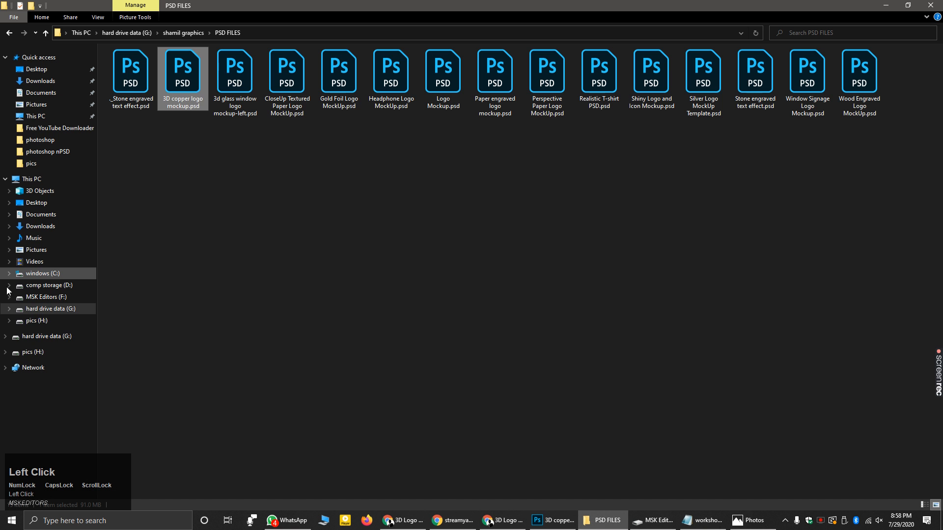
# - Navigate to shamil graphics\pics\logo, open 3D copper logo mockup.png, then close the viewer
pyautogui.click(7, 291)
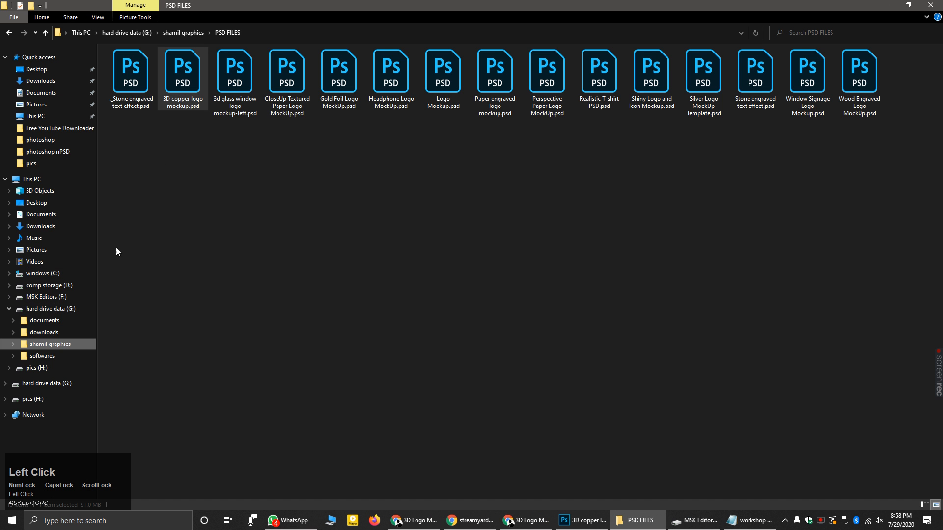
pyautogui.click(49, 344)
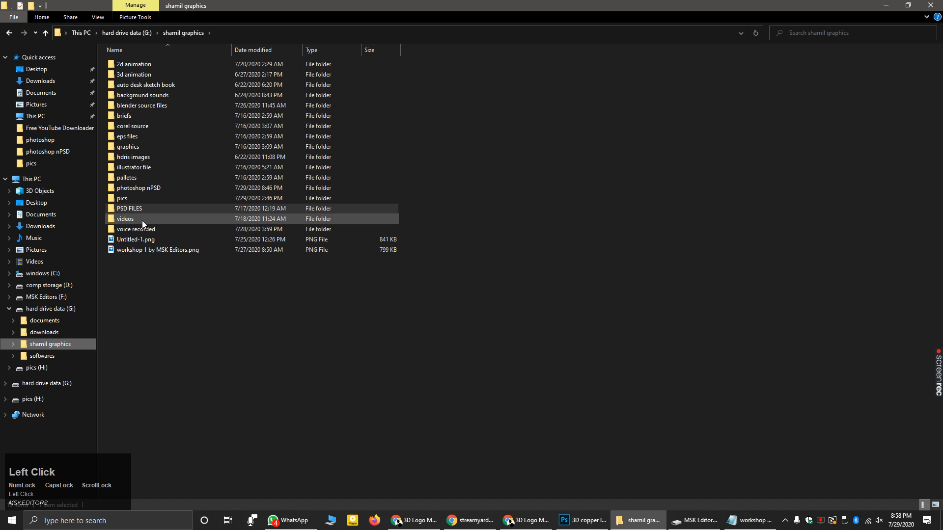
pyautogui.doubleClick(137, 197)
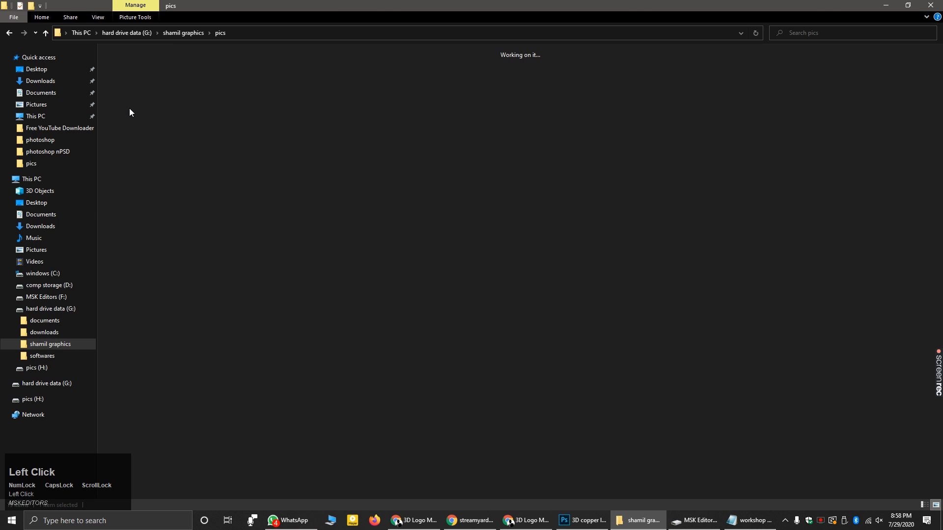
pyautogui.doubleClick(129, 72)
pyautogui.click(129, 75)
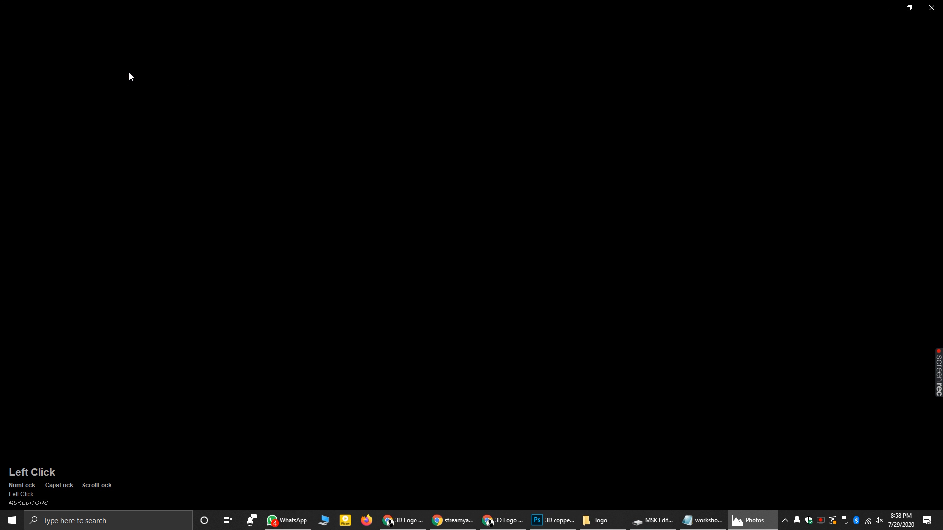
pyautogui.click(938, 9)
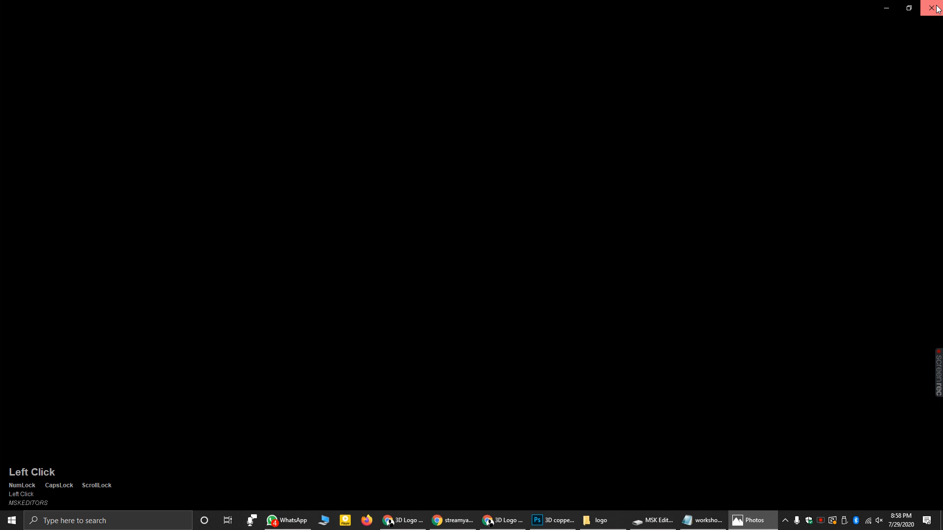
# - Open MSK editors 4.png in Photos, check its option menus, then close Photos and hide Explorer
pyautogui.doubleClick(867, 101)
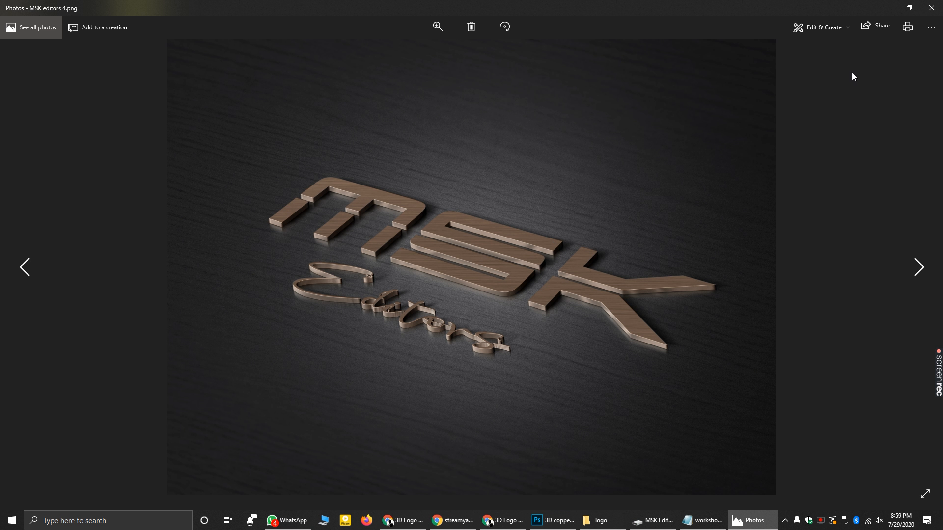
pyautogui.click(927, 30)
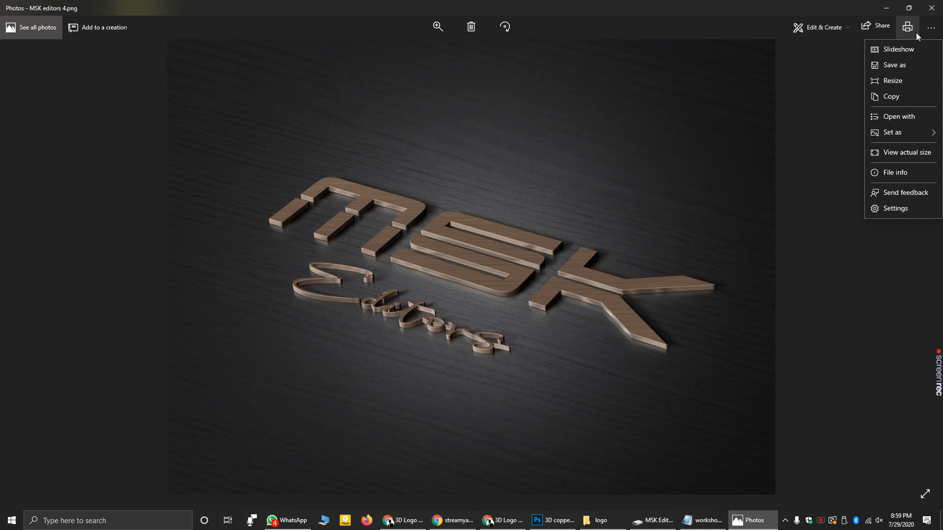
pyautogui.rightClick(557, 124)
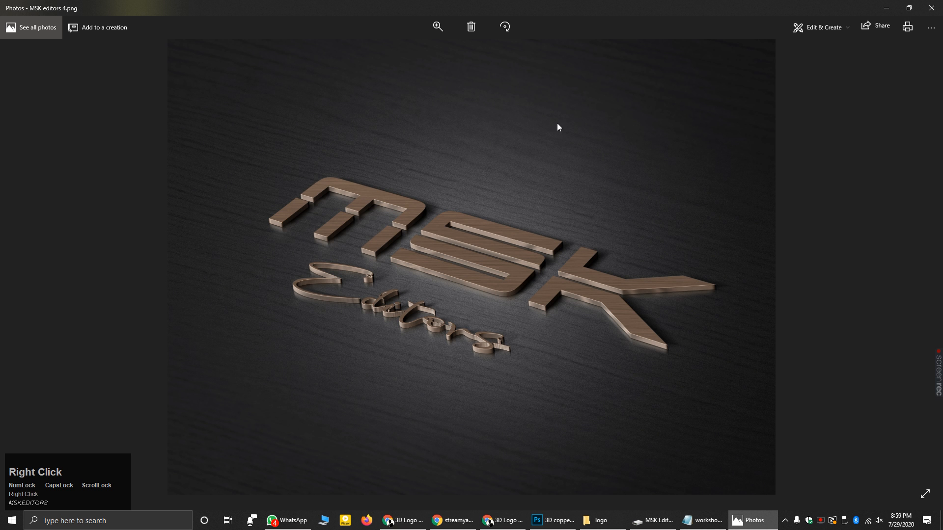
pyautogui.rightClick(664, 102)
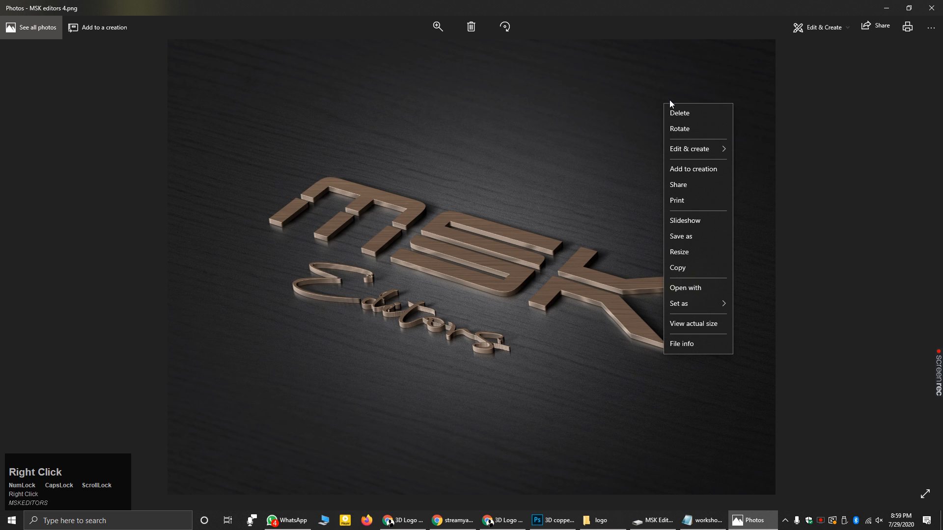
pyautogui.click(715, 27)
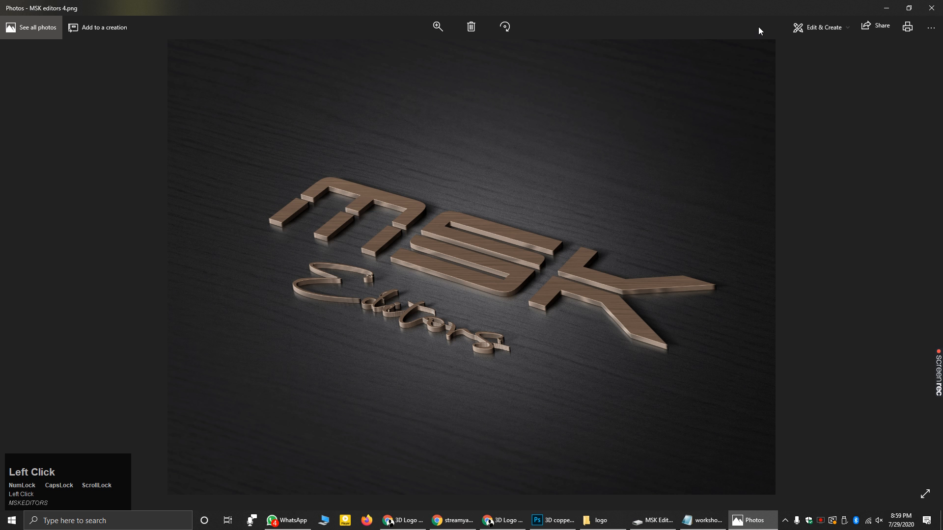
pyautogui.click(932, 8)
pyautogui.click(886, 8)
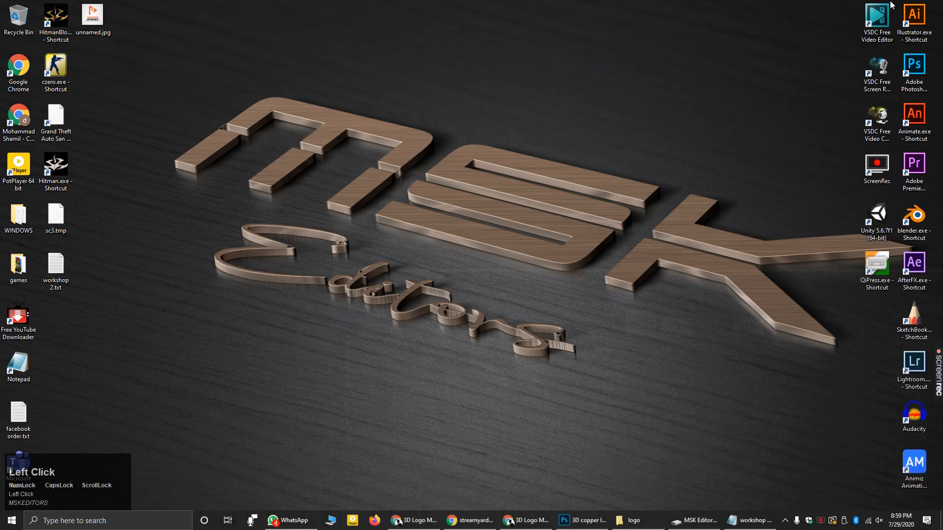
pyautogui.rightClick(766, 16)
pyautogui.click(771, 26)
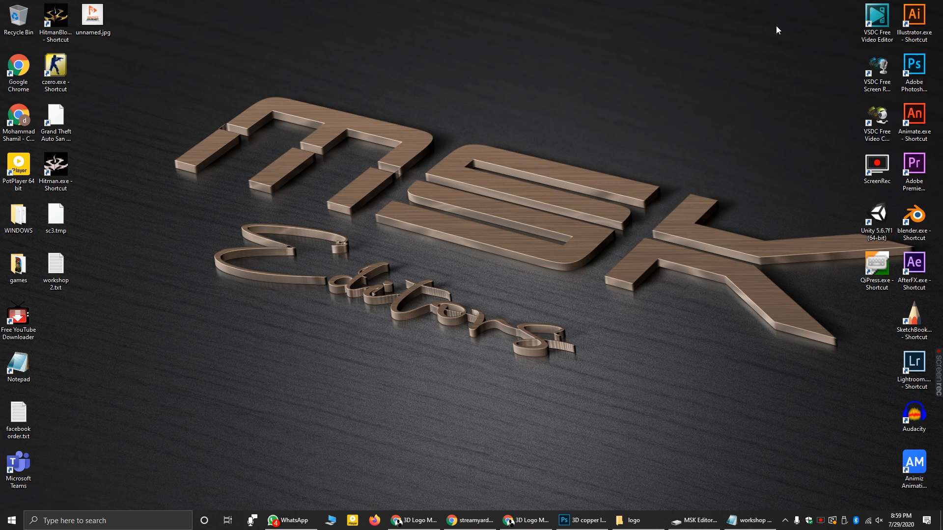
pyautogui.moveTo(564, 524)
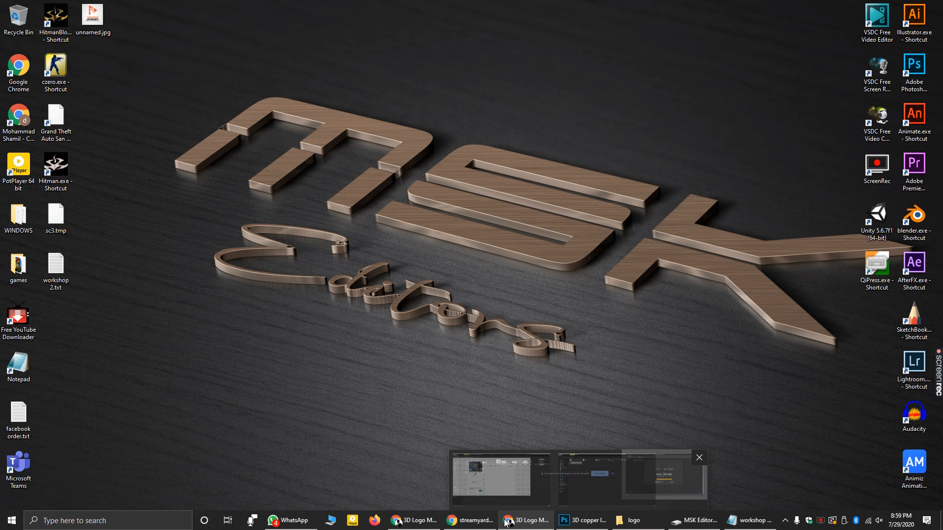
# - Leave the purchase email for the inbox, switch between both Gmail account tabs, then minimize Chrome
pyautogui.click(399, 523)
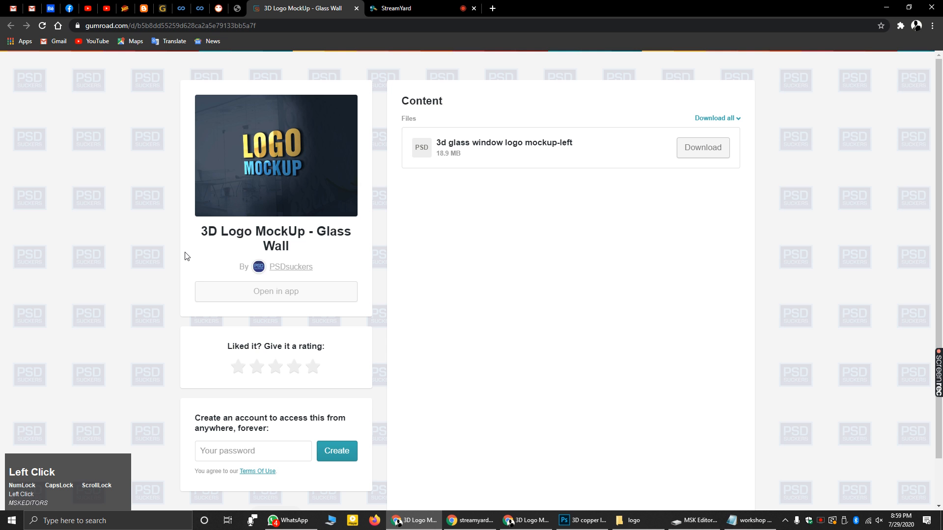
pyautogui.click(25, 9)
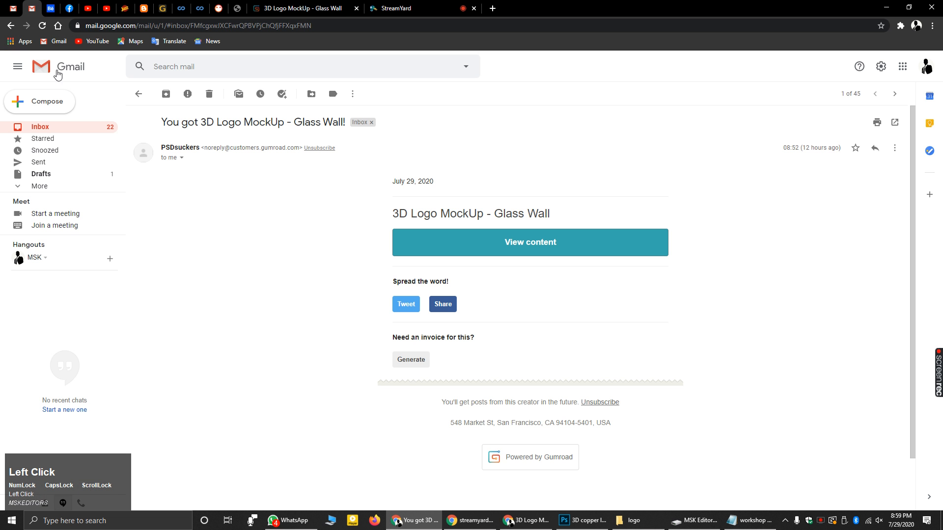
pyautogui.click(140, 96)
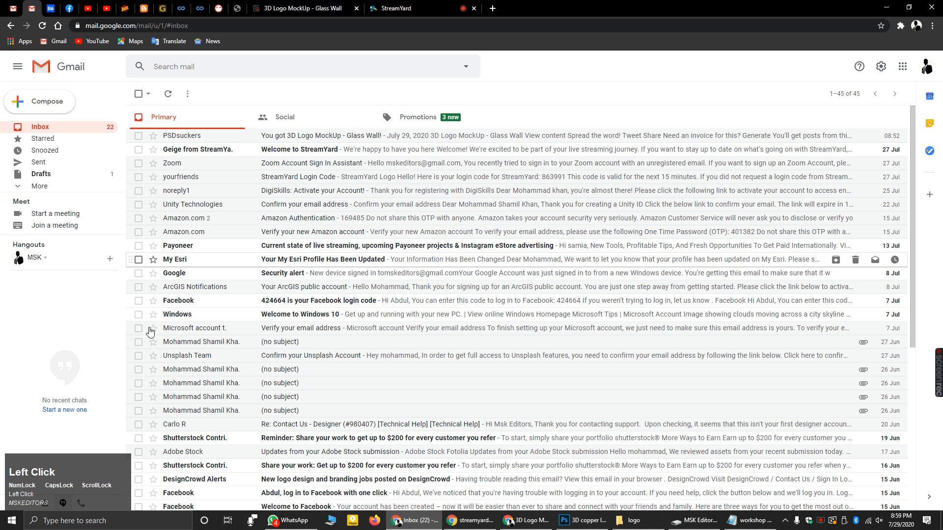
pyautogui.click(11, 9)
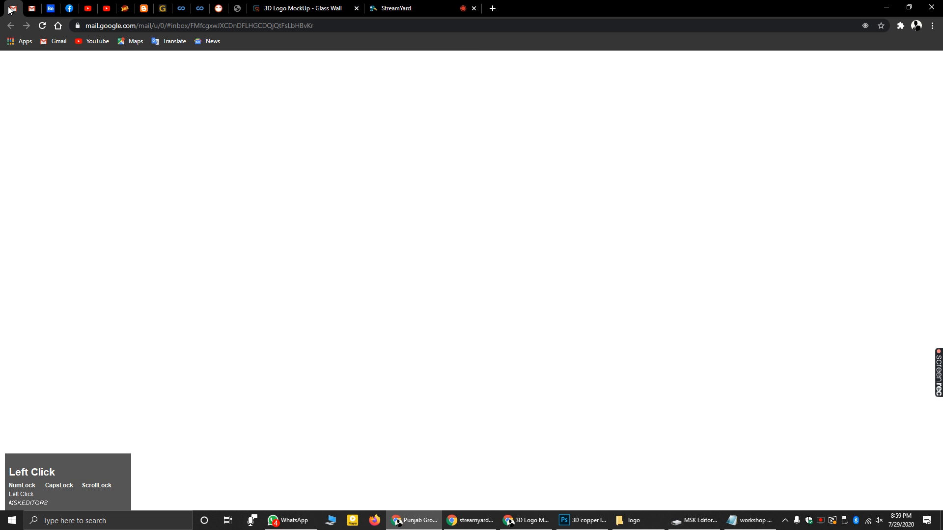
pyautogui.click(141, 96)
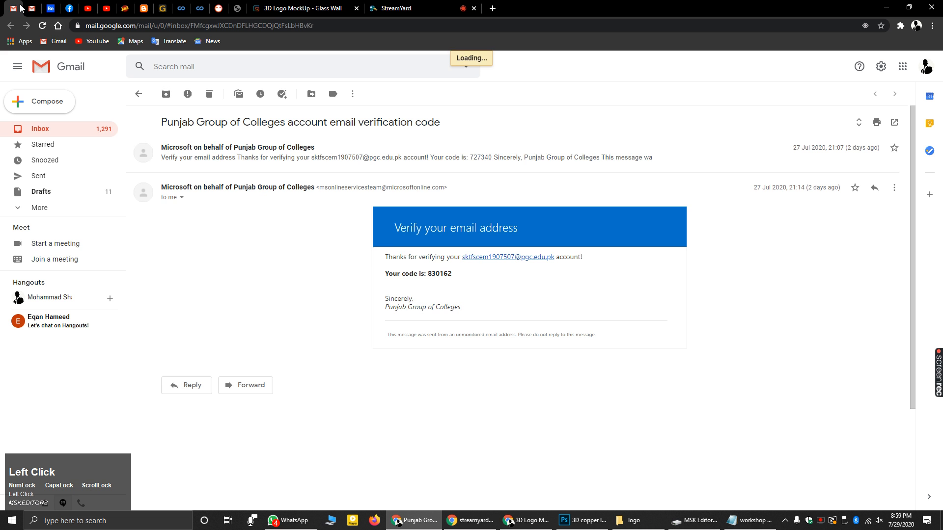
pyautogui.click(25, 10)
pyautogui.click(19, 13)
pyautogui.click(32, 13)
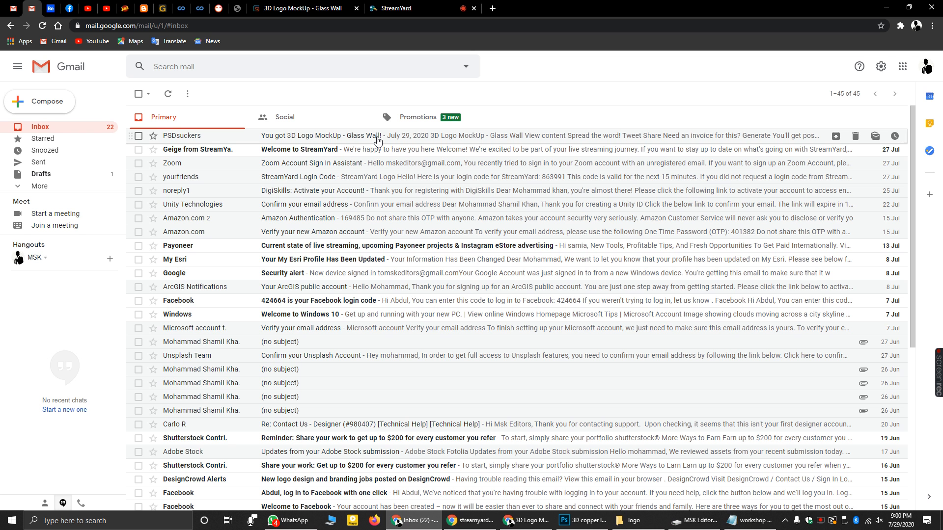
pyautogui.click(887, 7)
pyautogui.rightClick(732, 4)
# - Reopen Chrome on Unsplash, dismiss the Say thanks popup and scroll through the cloud photo results
pyautogui.click(753, 28)
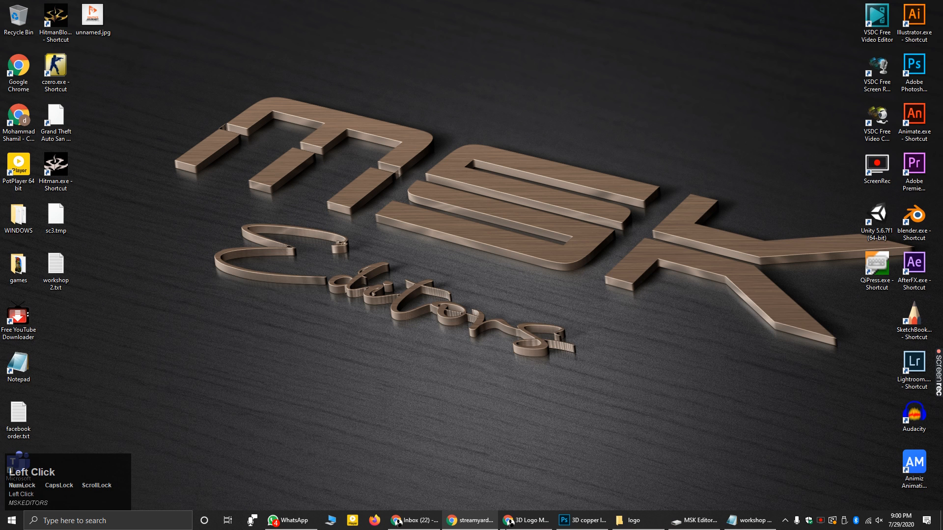
pyautogui.click(520, 526)
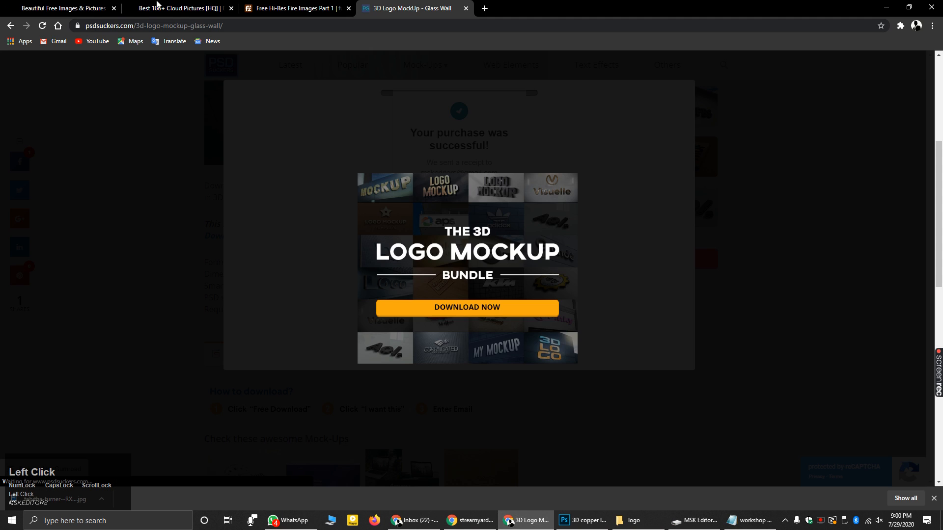
pyautogui.click(64, 8)
pyautogui.click(383, 184)
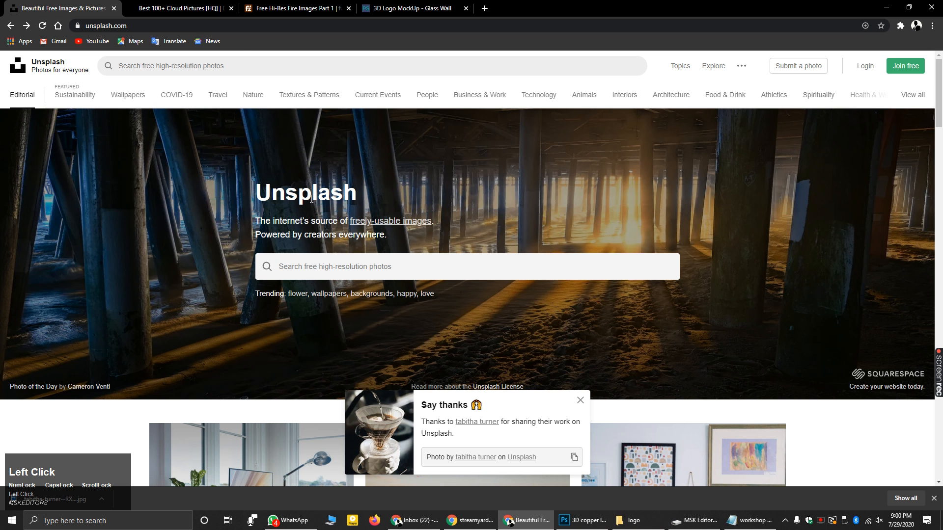
pyautogui.click(580, 401)
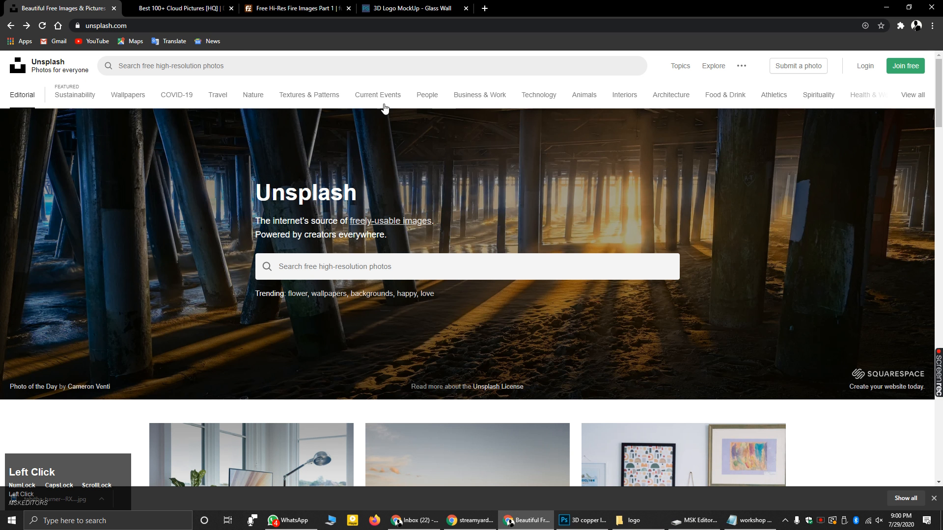
pyautogui.click(175, 5)
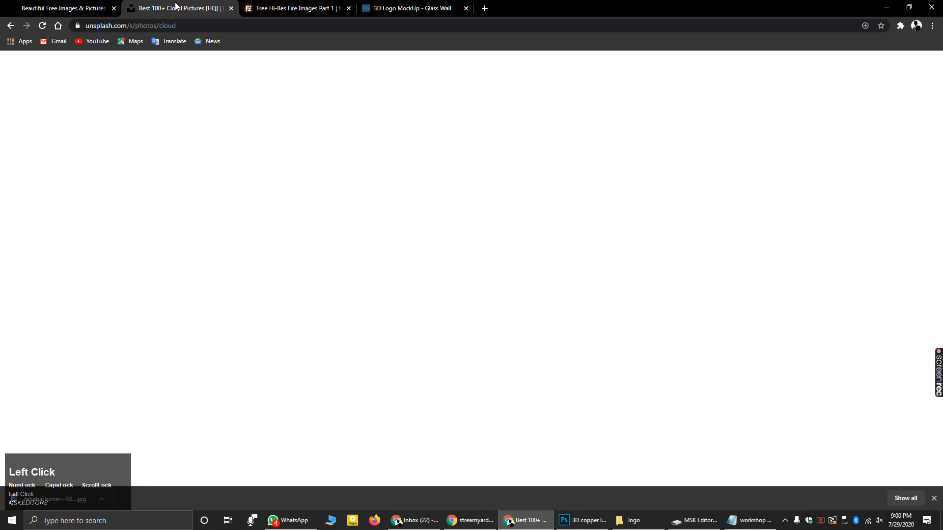
pyautogui.scroll(-3, 457, 271)
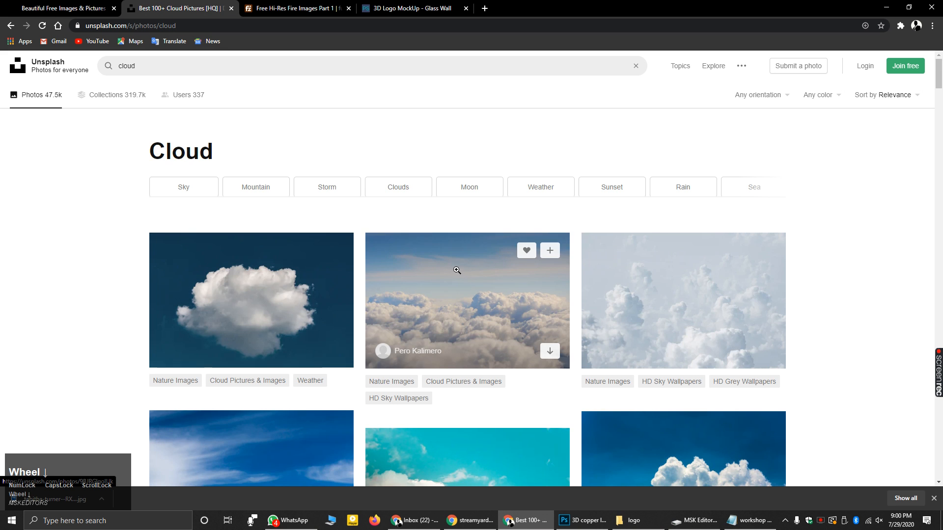
pyautogui.scroll(-4, 538, 274)
pyautogui.scroll(1, 656, 257)
pyautogui.scroll(1, 656, 257)
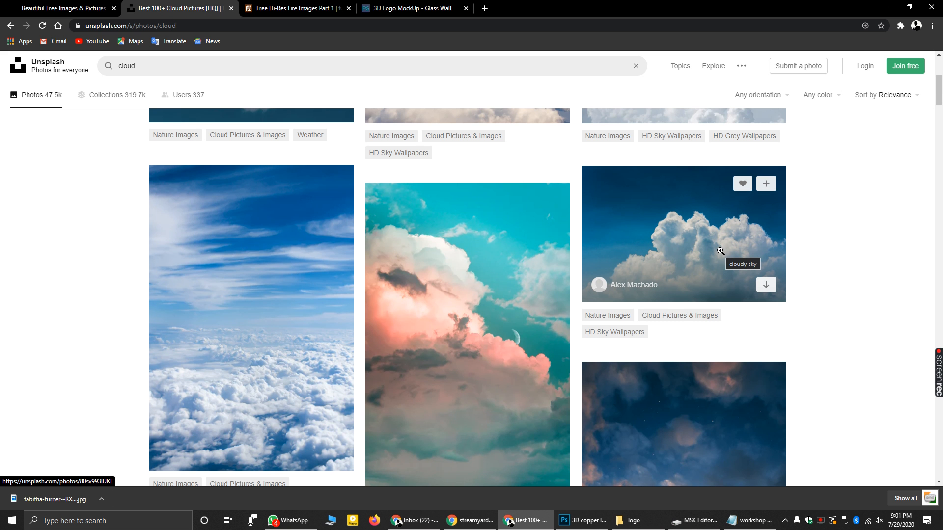
pyautogui.scroll(-4, 585, 345)
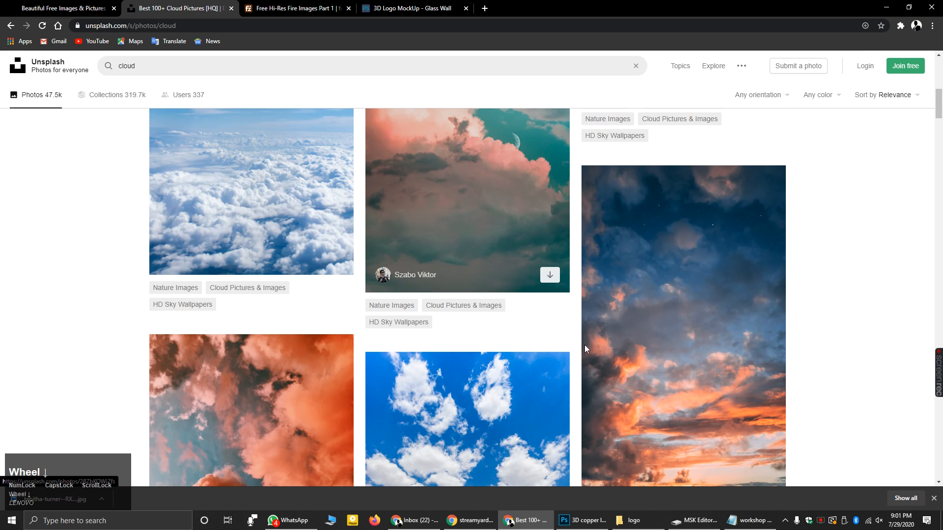
# - Return to Photoshop and bring up the poster.psd Earth poster document
pyautogui.click(582, 521)
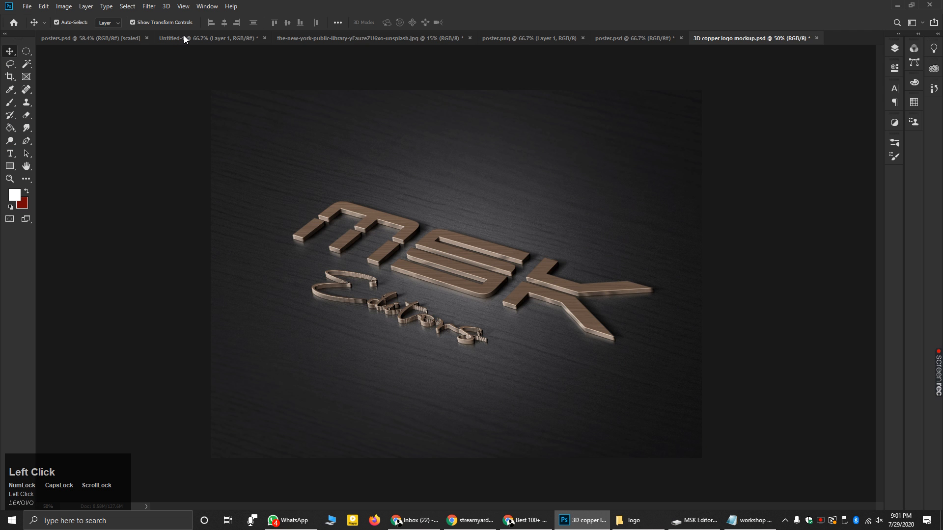
pyautogui.click(417, 44)
pyautogui.click(502, 38)
pyautogui.click(633, 38)
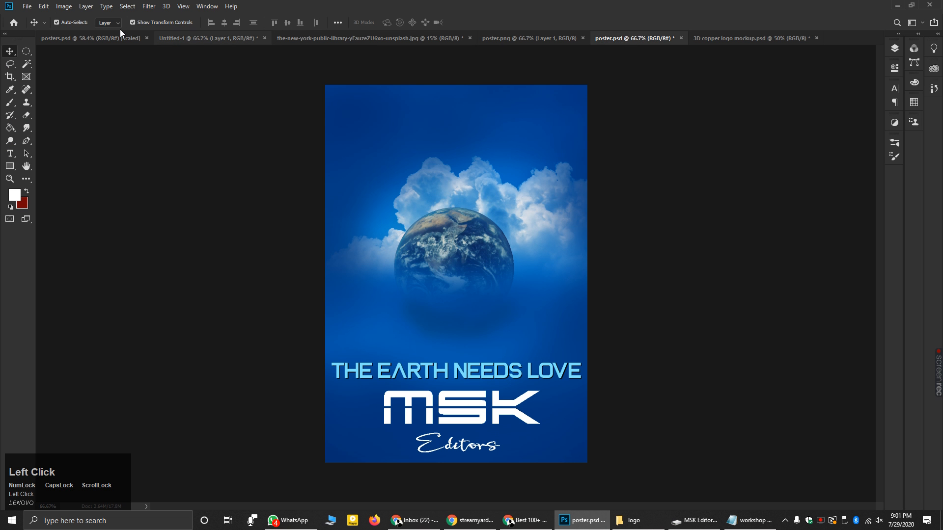
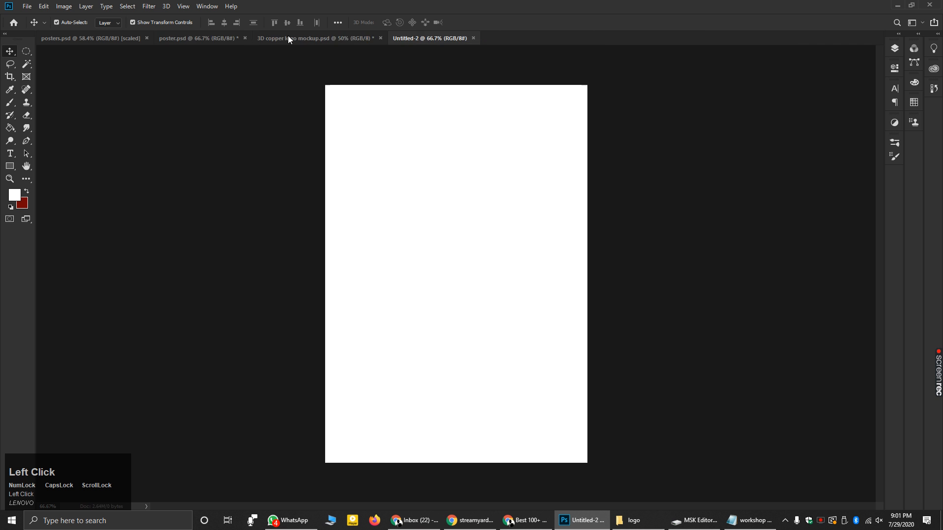
# - Cycle past the poster and 3D logo documents back to the blank Untitled-2 canvas
pyautogui.click(221, 37)
pyautogui.click(317, 39)
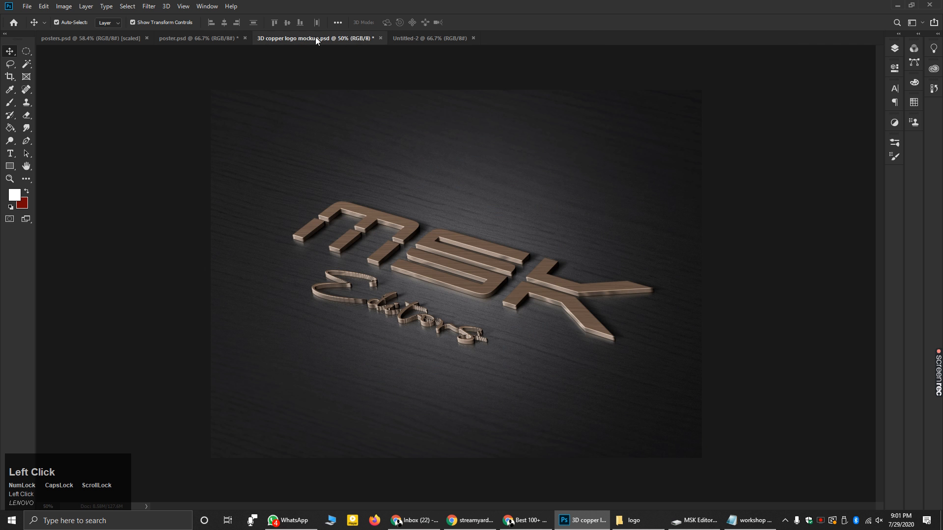
pyautogui.click(428, 36)
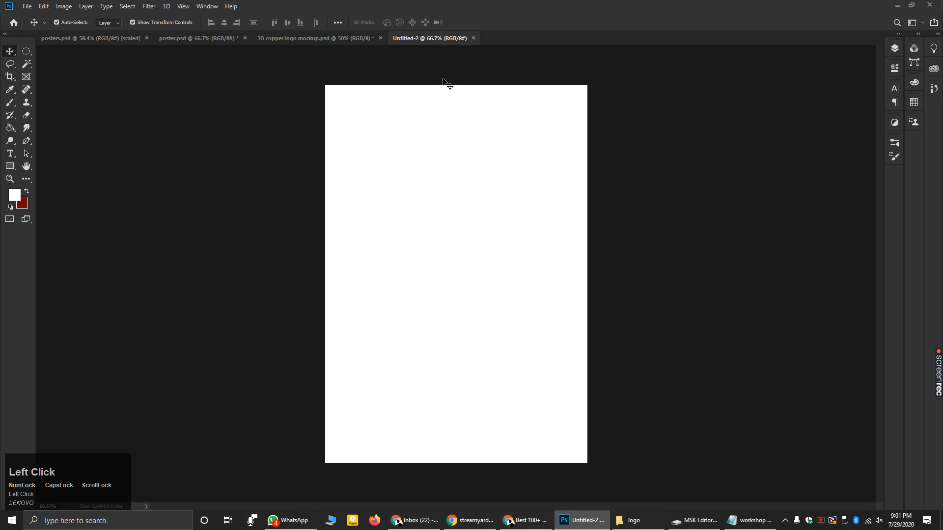
# - Set up the Brush tool with 100% flow and 100% hardness
pyautogui.click(10, 102)
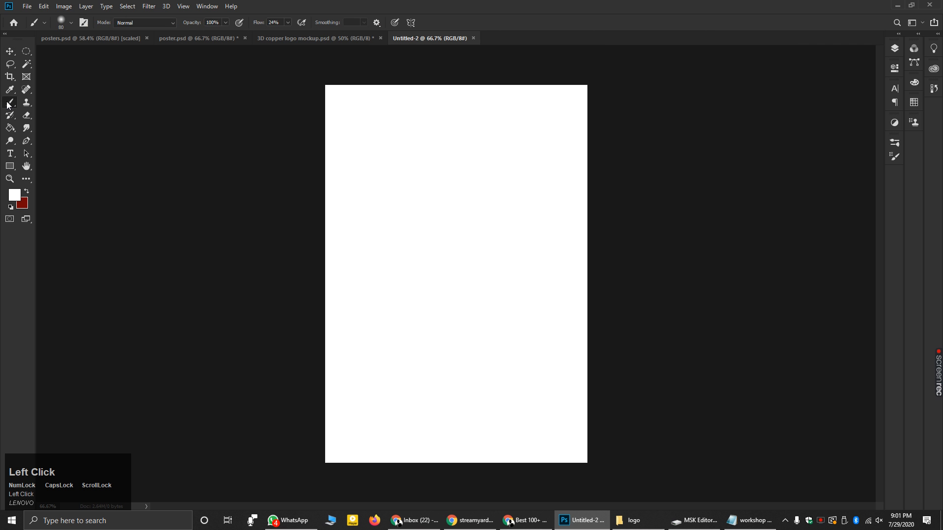
pyautogui.click(288, 22)
pyautogui.moveTo(287, 35); pyautogui.dragTo(329, 36)
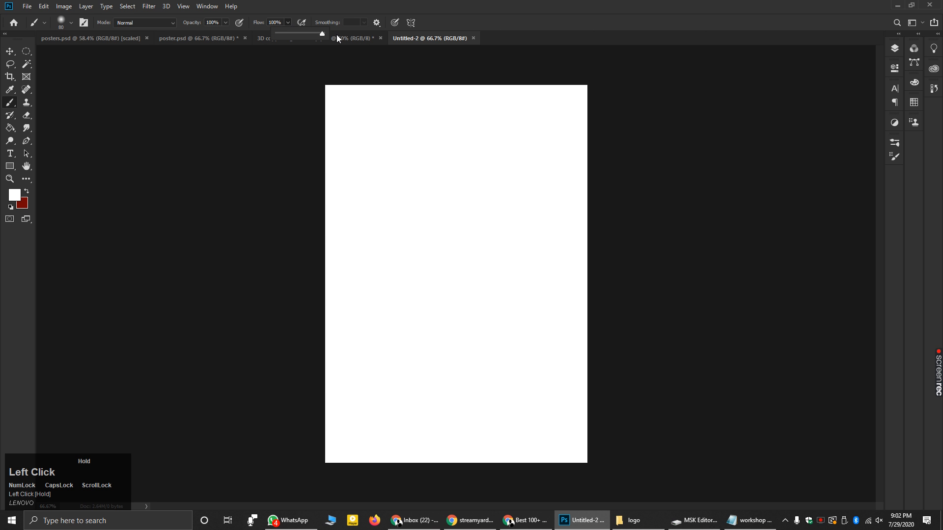
pyautogui.click(72, 25)
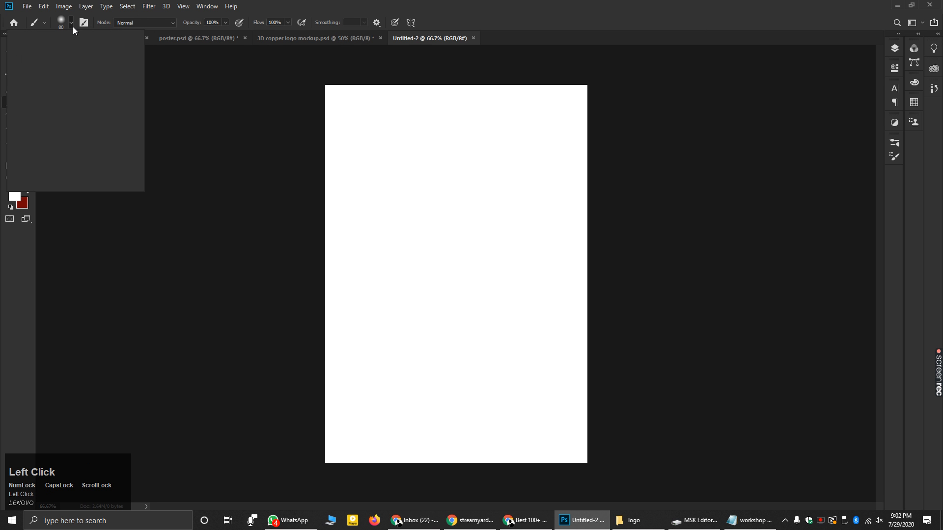
pyautogui.moveTo(61, 79); pyautogui.dragTo(121, 78)
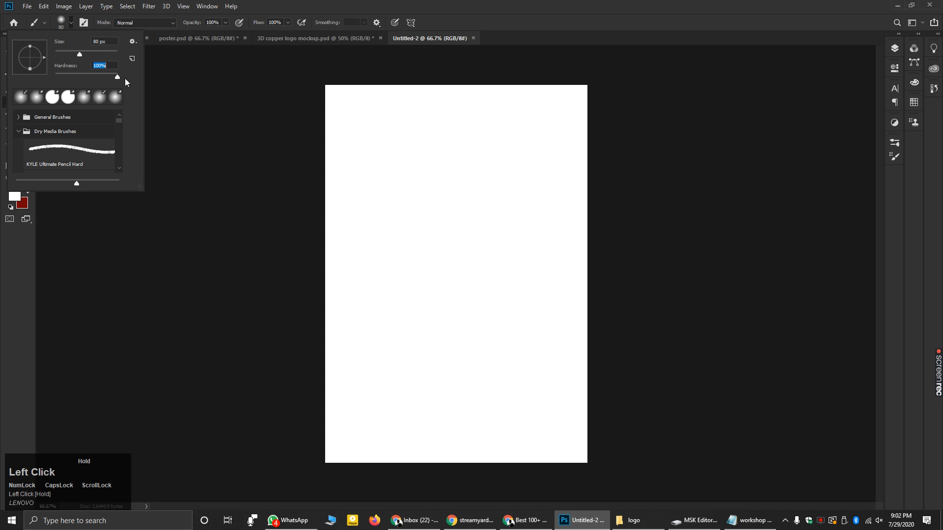
pyautogui.click(148, 242)
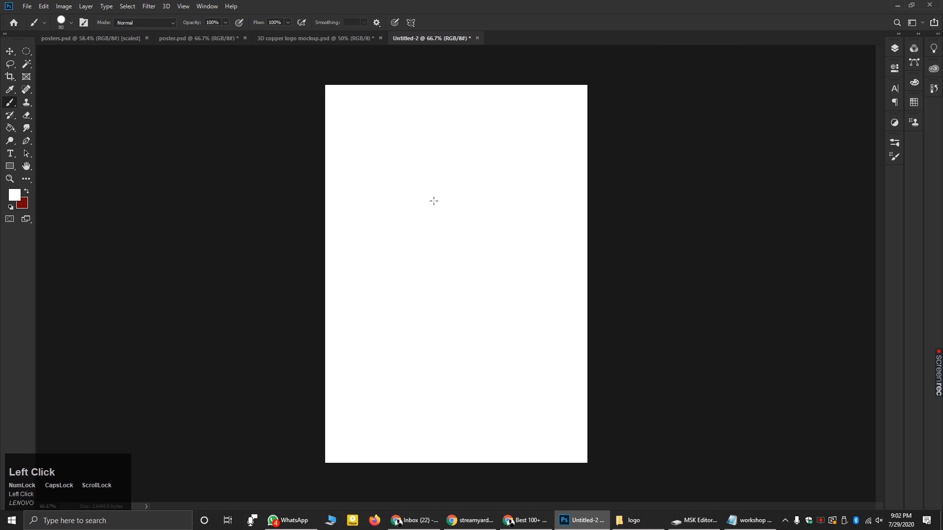
# - Pick deep red #ba0000 as the foreground painting colour
pyautogui.scroll(2, 424, 198)
pyautogui.scroll(1, 423, 198)
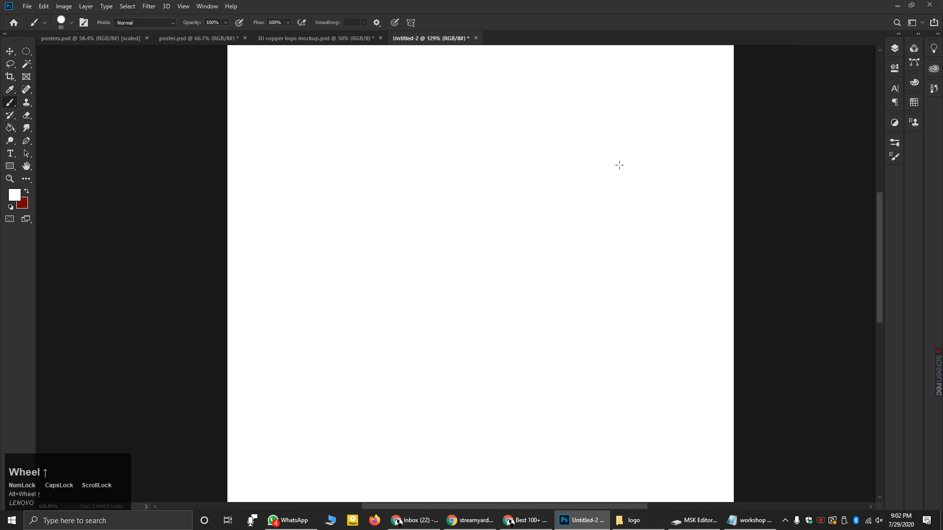
pyautogui.click(13, 200)
pyautogui.moveTo(509, 134); pyautogui.dragTo(569, 114)
pyautogui.moveTo(581, 78); pyautogui.dragTo(577, 80)
pyautogui.click(566, 119)
# - Confirm the red and paint two solid hard red strokes across the page
pyautogui.click(664, 77)
pyautogui.press('b')
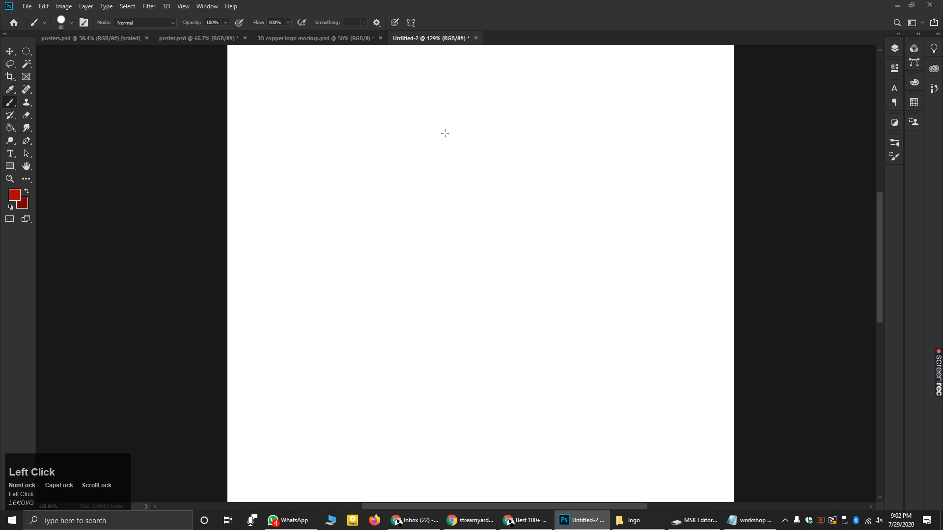
pyautogui.moveTo(394, 164); pyautogui.dragTo(516, 169)
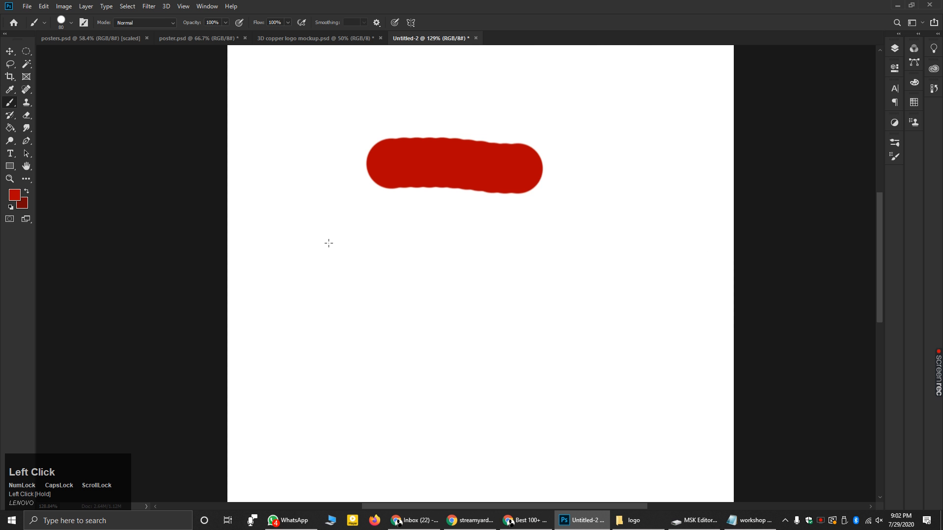
pyautogui.click(277, 255)
pyautogui.moveTo(326, 255)
pyautogui.mouseDown()
pyautogui.moveTo(691, 261)
pyautogui.moveTo(392, 273)
pyautogui.mouseUp()
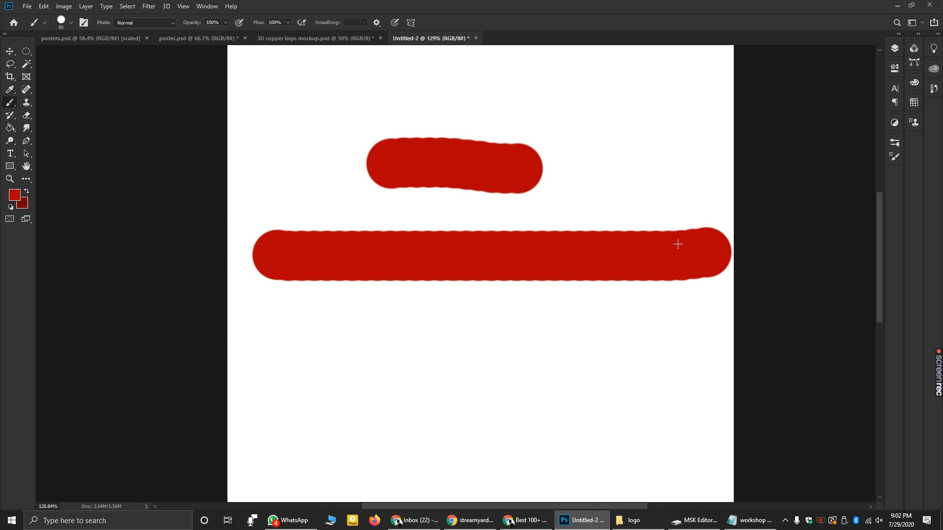
# - Paint faint translucent red strokes at 15% and 28% flow, including a looping one
pyautogui.click(288, 22)
pyautogui.moveTo(289, 34); pyautogui.dragTo(250, 34)
pyautogui.moveTo(289, 354); pyautogui.dragTo(665, 353)
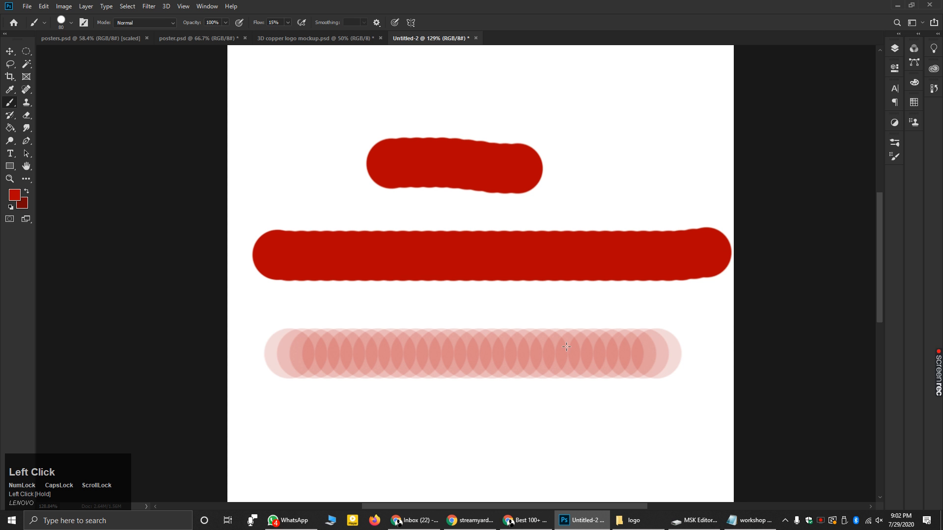
pyautogui.click(225, 23)
pyautogui.click(287, 22)
pyautogui.moveTo(289, 32); pyautogui.dragTo(293, 33)
pyautogui.moveTo(258, 103)
pyautogui.mouseDown()
pyautogui.moveTo(638, 100)
pyautogui.moveTo(641, 180)
pyautogui.moveTo(287, 171)
pyautogui.mouseUp()
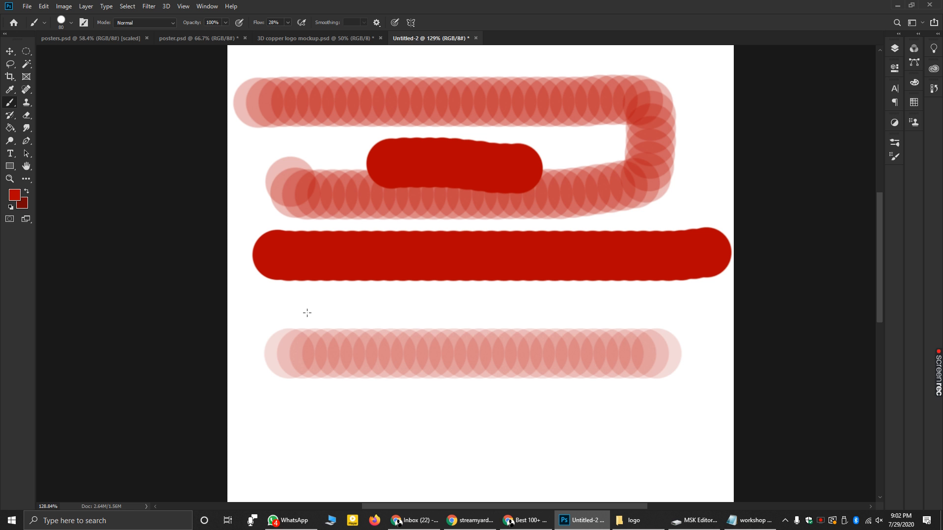
pyautogui.moveTo(290, 313); pyautogui.dragTo(695, 313)
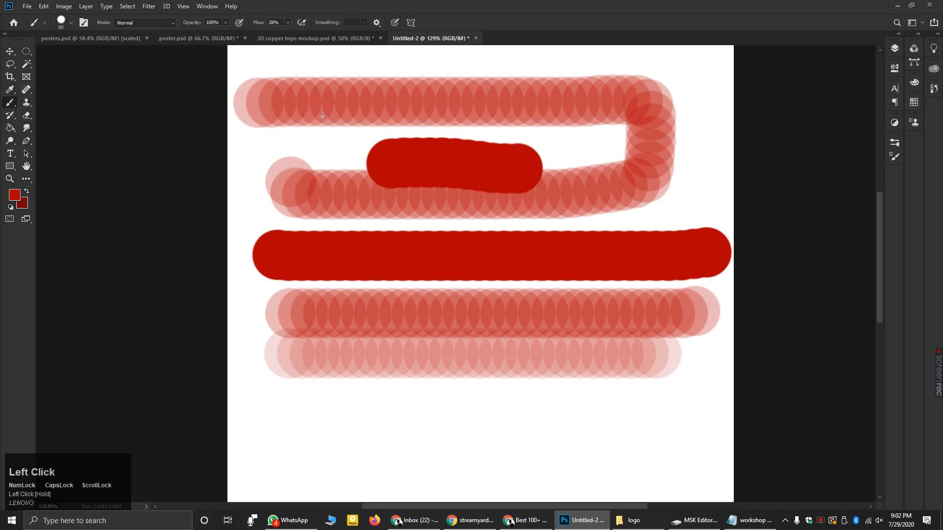
# - Drop hardness to 0% and paint a soft pale red stroke near the bottom
pyautogui.click(71, 23)
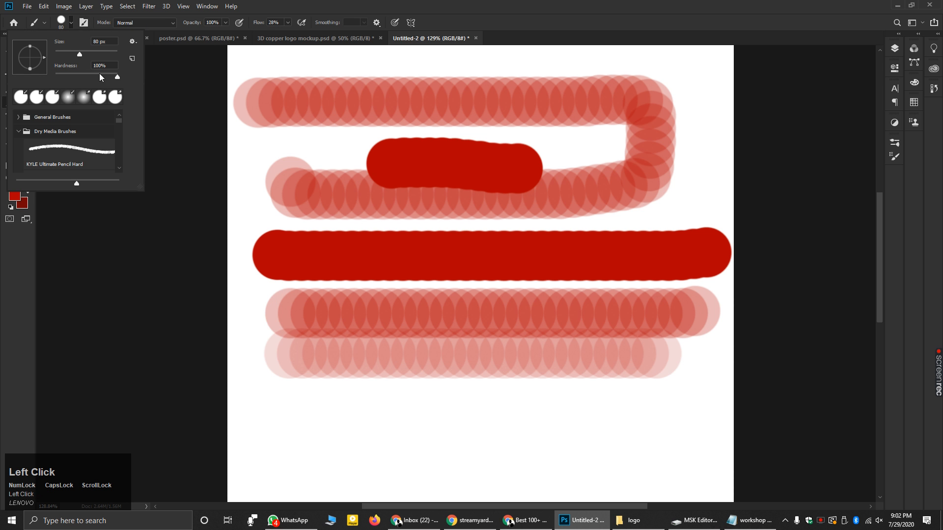
pyautogui.moveTo(117, 77); pyautogui.dragTo(30, 84)
pyautogui.moveTo(273, 427); pyautogui.dragTo(664, 429)
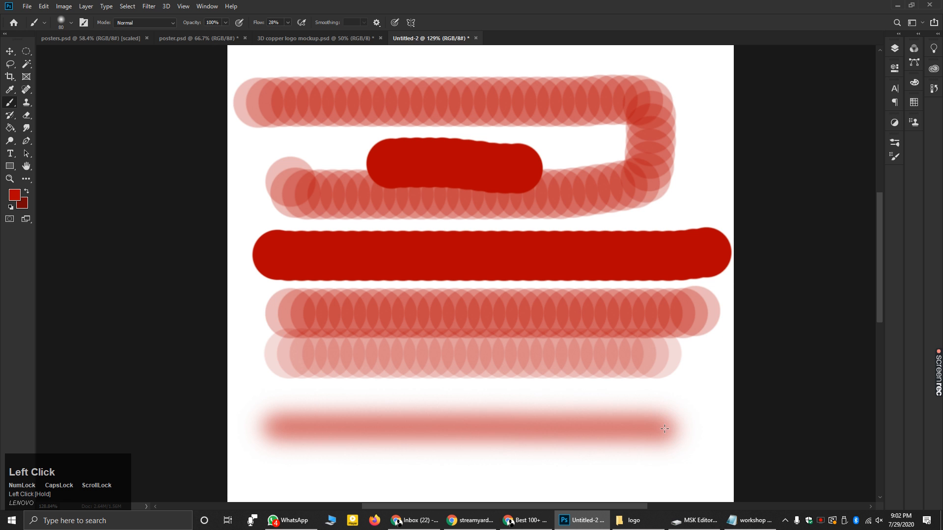
pyautogui.keyDown('alt'); pyautogui.scroll(-2, 526, 351); pyautogui.keyUp('alt')
pyautogui.keyDown('alt'); pyautogui.scroll(4, 526, 484); pyautogui.keyUp('alt')
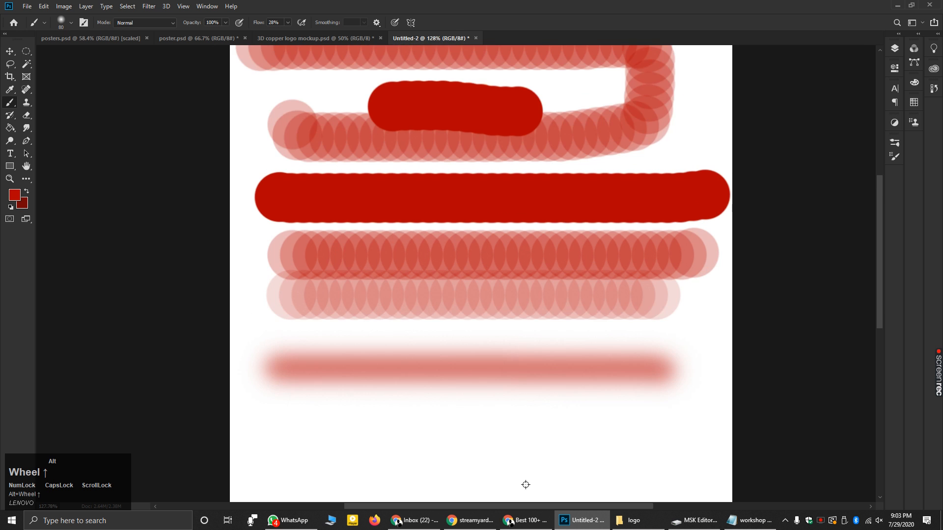
pyautogui.keyDown('alt'); pyautogui.scroll(1, 518, 477); pyautogui.keyUp('alt')
pyautogui.keyDown('alt'); pyautogui.scroll(-2, 471, 429); pyautogui.keyUp('alt')
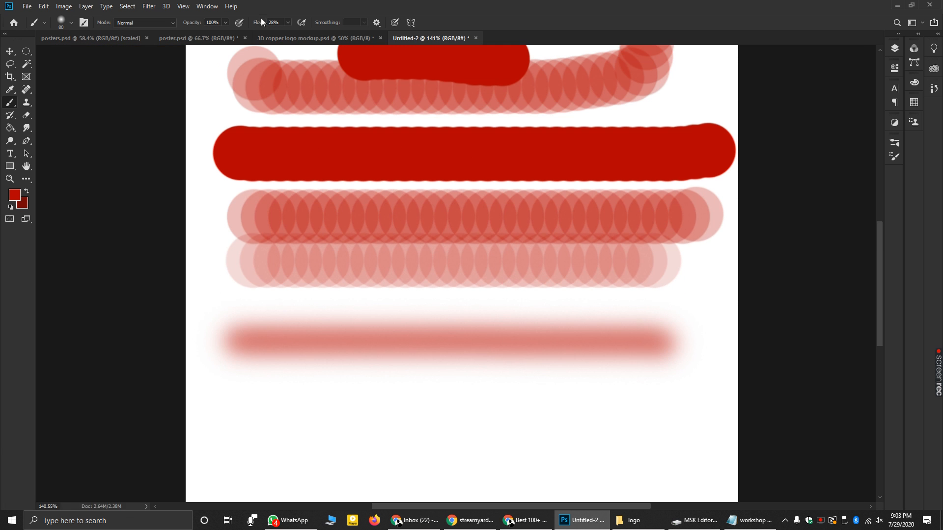
# - Raise flow to 82% and paint a stronger soft red stroke at the bottom
pyautogui.click(288, 22)
pyautogui.moveTo(287, 32); pyautogui.dragTo(311, 33)
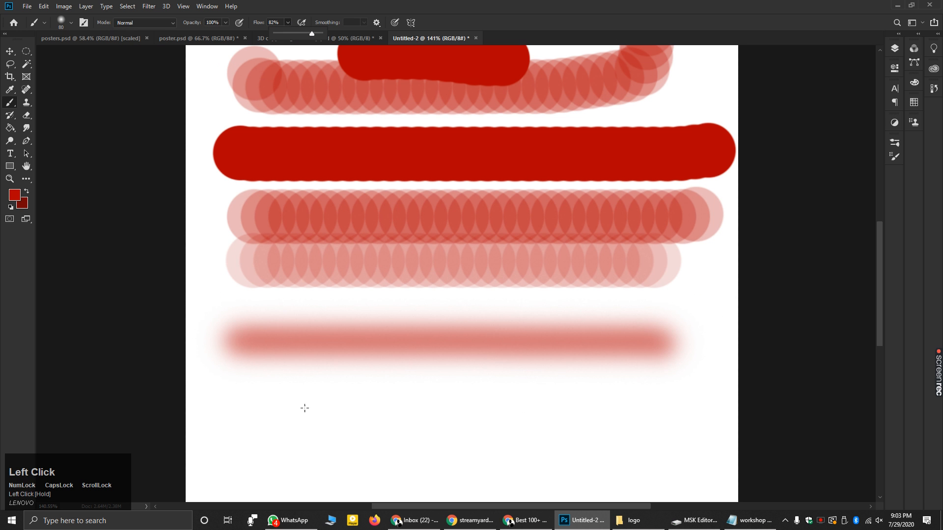
pyautogui.moveTo(284, 409); pyautogui.dragTo(665, 411)
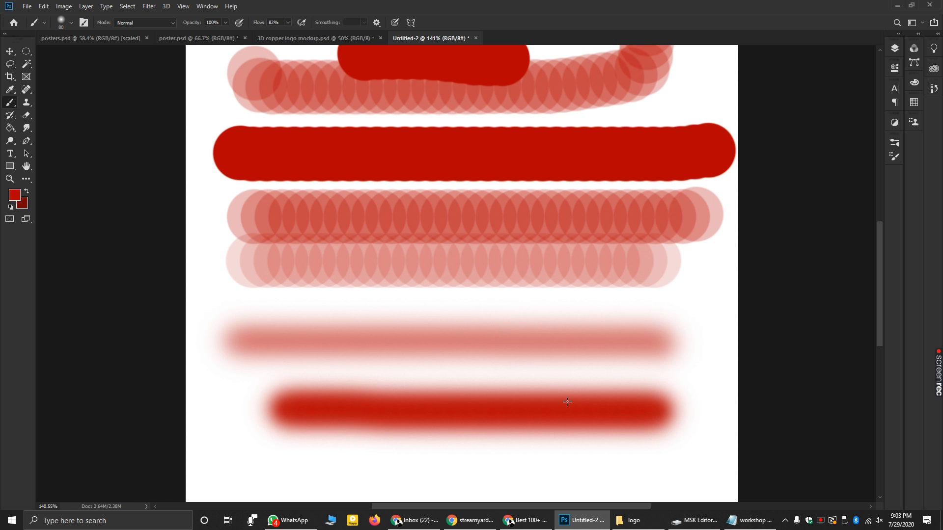
pyautogui.press('alt')
pyautogui.keyDown('alt'); pyautogui.scroll(-3, 517, 352); pyautogui.keyUp('alt')
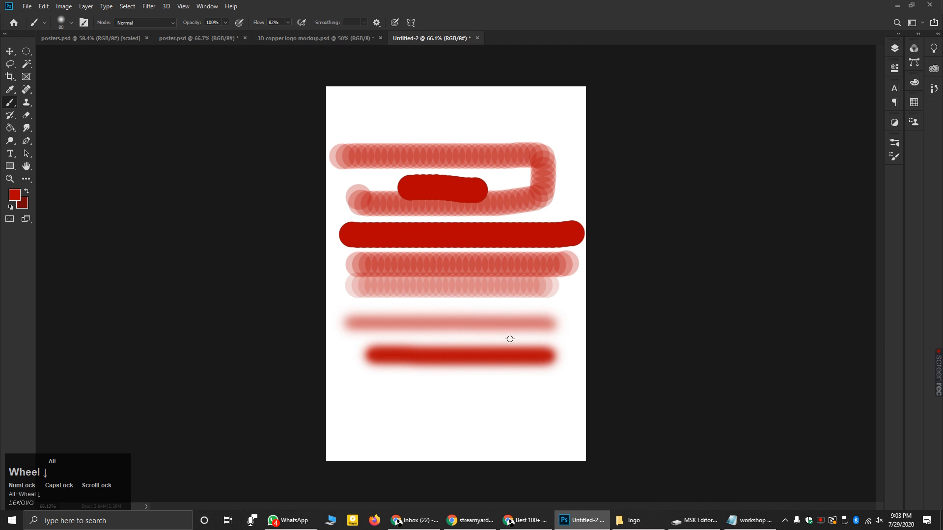
pyautogui.keyDown('alt'); pyautogui.scroll(1, 476, 405); pyautogui.keyUp('alt')
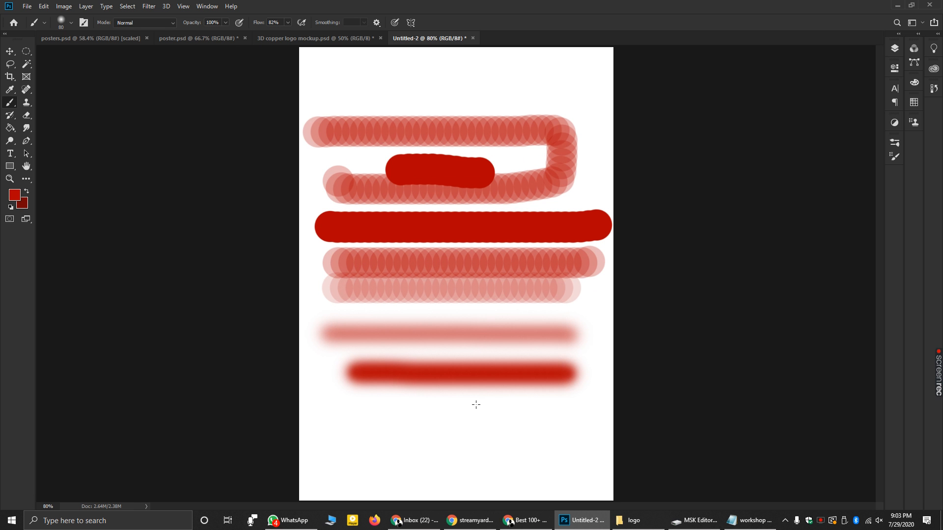
# - Add a LOREM IPSUM placeholder text layer on the page with the Type tool
pyautogui.click(10, 156)
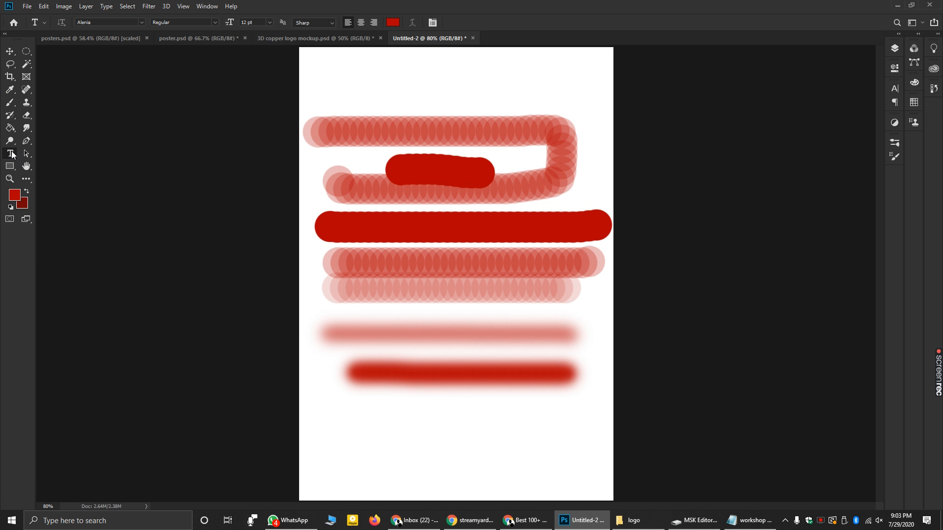
pyautogui.click(342, 69)
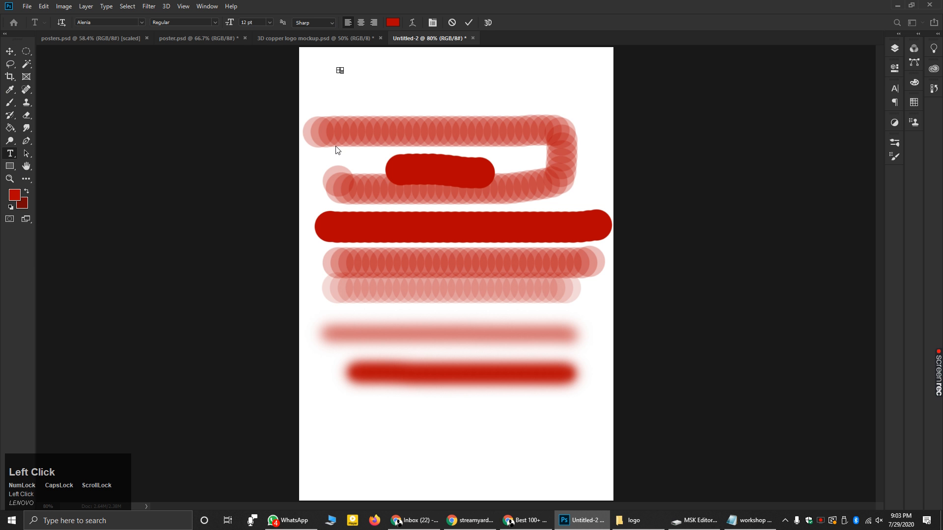
pyautogui.scroll(10, 342, 70)
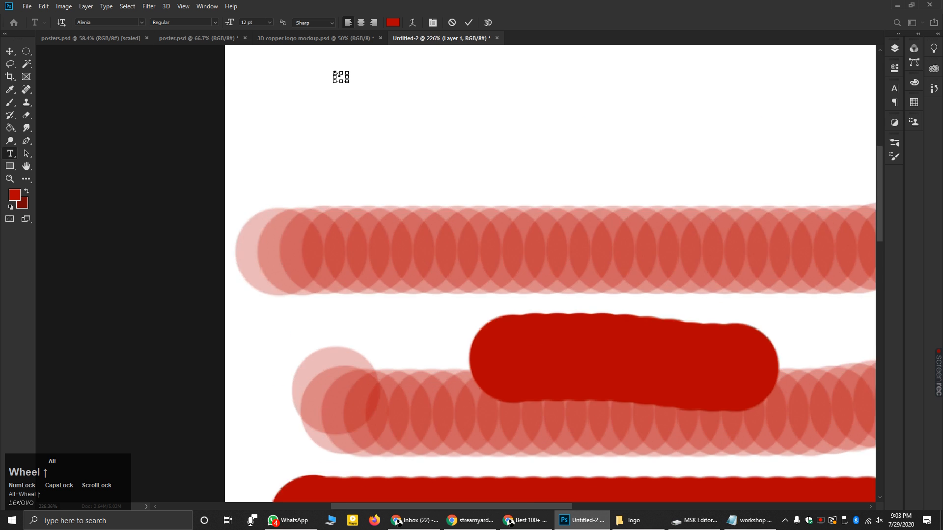
pyautogui.scroll(4, 344, 75)
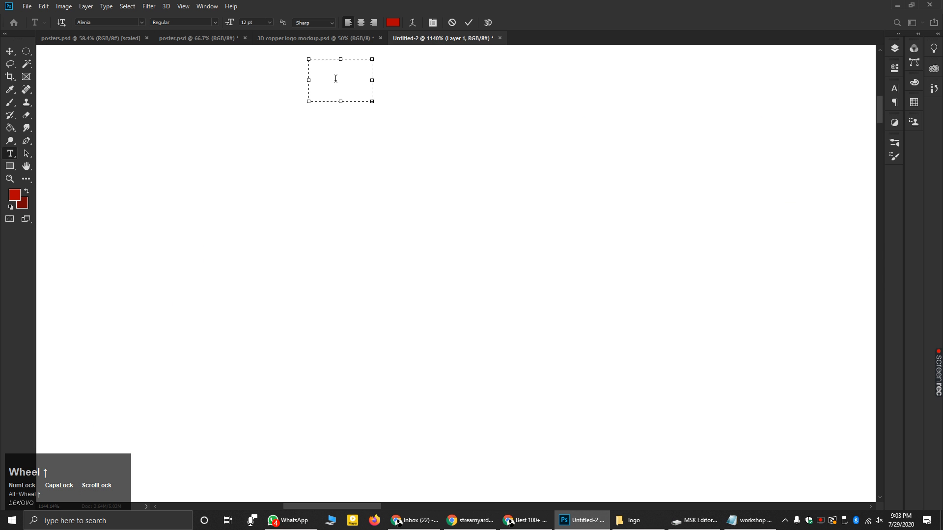
pyautogui.click(354, 178)
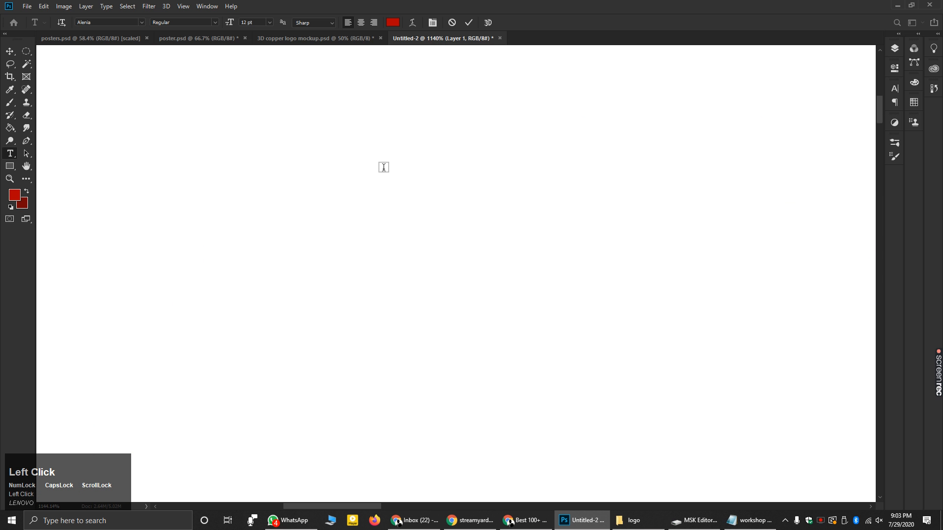
pyautogui.click(338, 176)
pyautogui.click(13, 150)
pyautogui.doubleClick(322, 181)
pyautogui.scroll(-5, 307, 170)
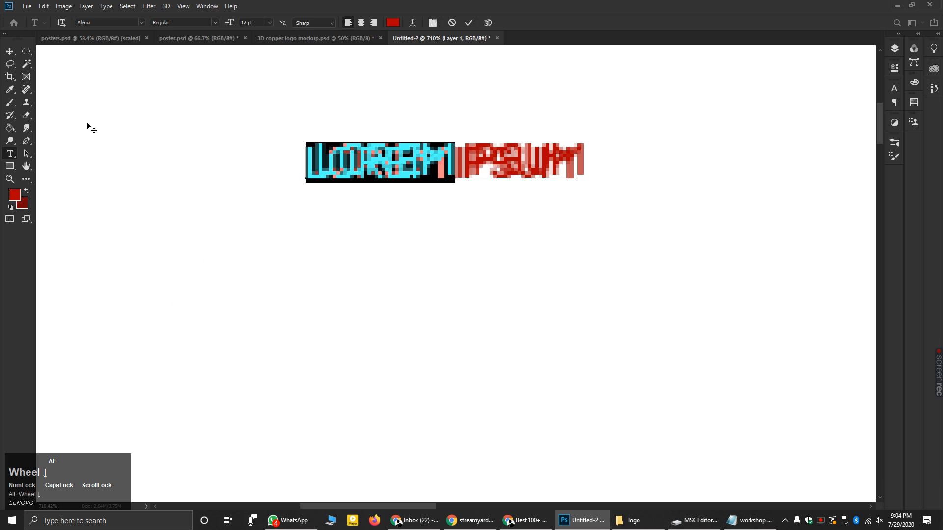
pyautogui.click(9, 52)
# - Add a second text line below and type MSK EDITORS over its placeholder
pyautogui.click(10, 154)
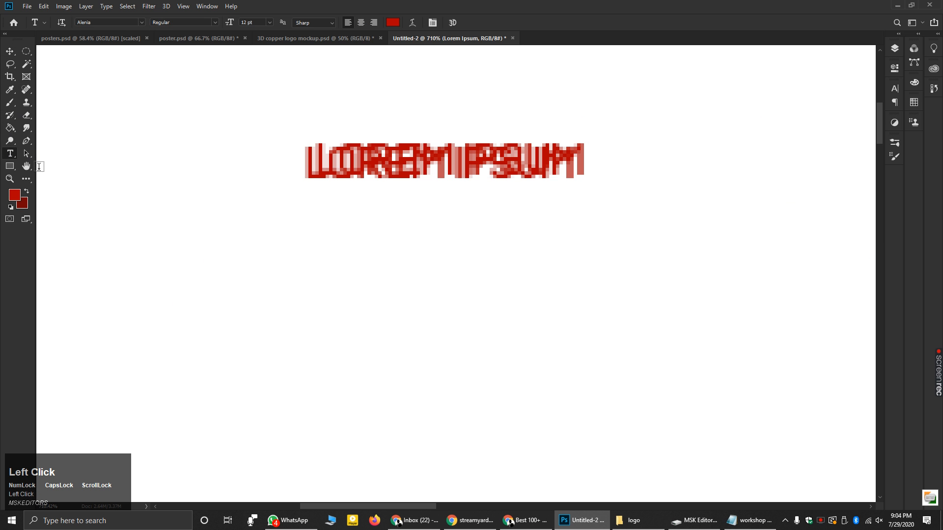
pyautogui.click(231, 247)
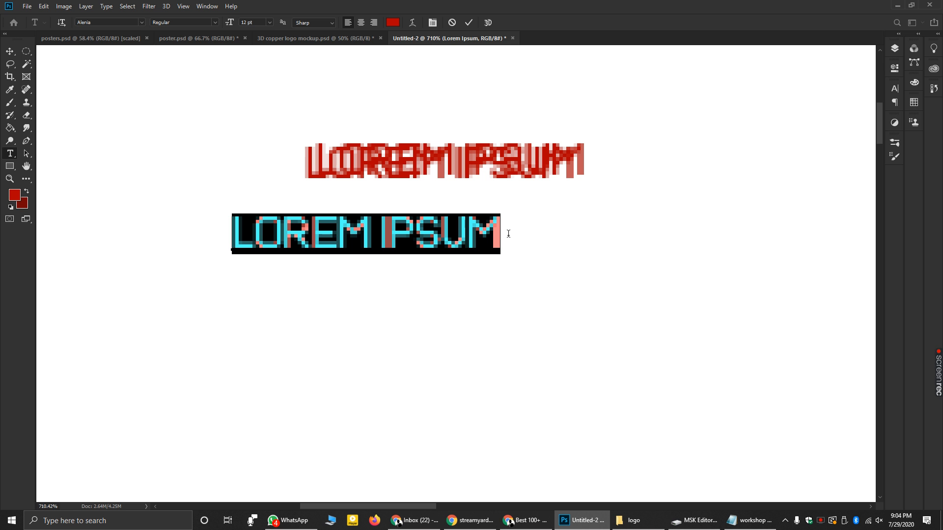
pyautogui.press('shift')
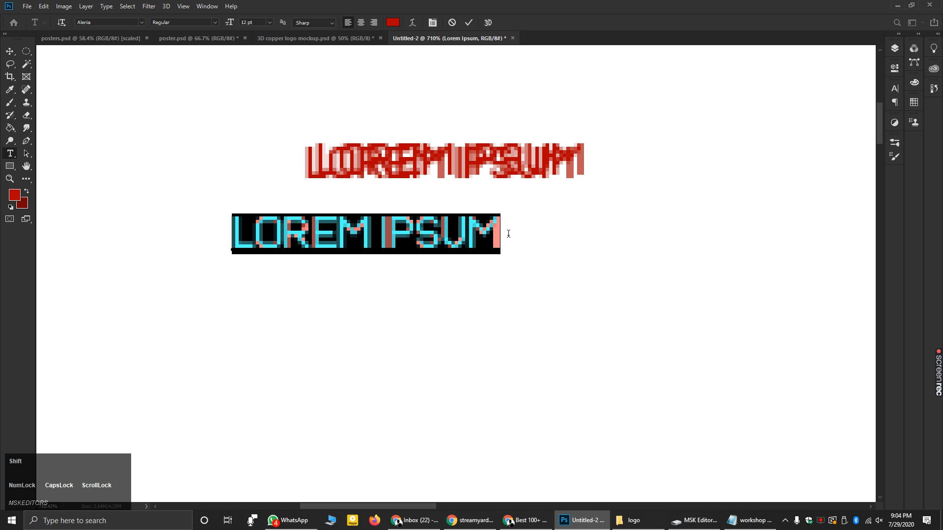
pyautogui.write('MSK E')
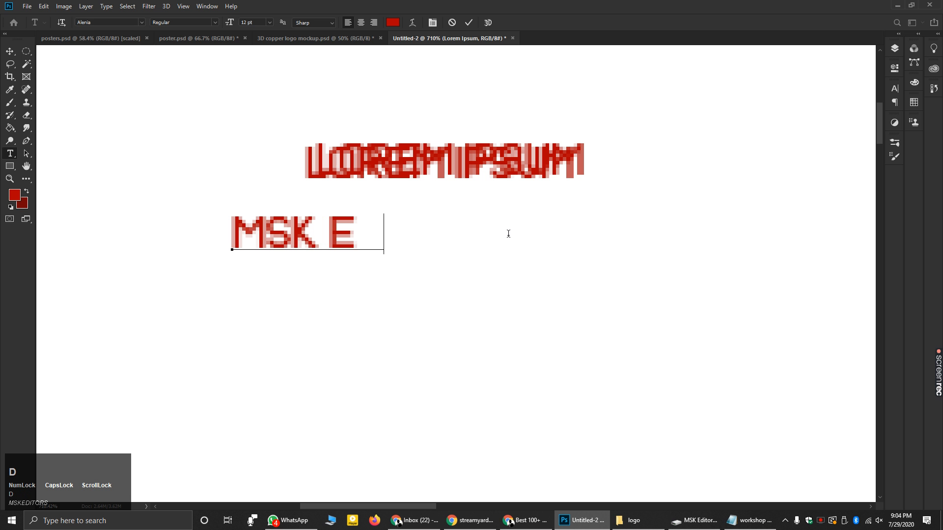
pyautogui.write('DITORS')
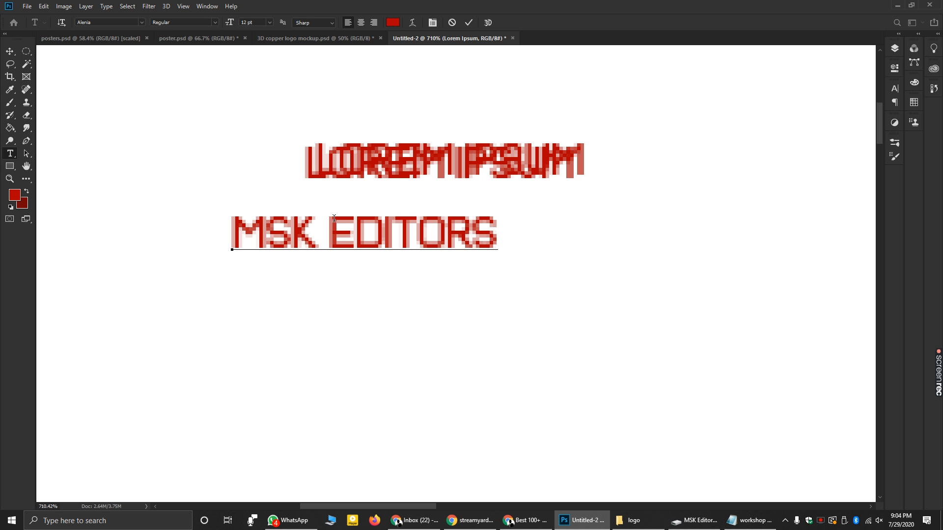
pyautogui.keyDown('alt'); pyautogui.scroll(-6, 334, 218); pyautogui.keyUp('alt')
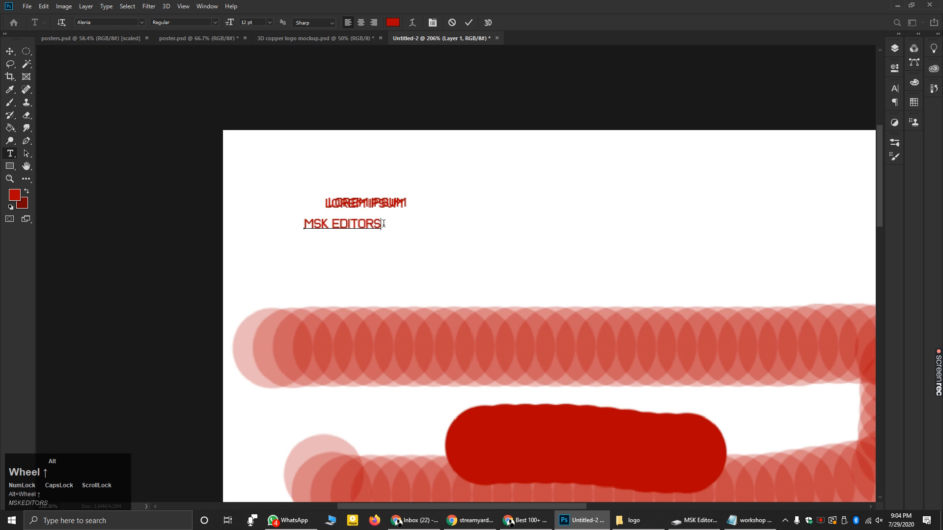
# - Commit the text and scale MSK EDITORS to about 792% across the page width
pyautogui.keyDown('alt'); pyautogui.scroll(3, 382, 223); pyautogui.keyUp('alt')
pyautogui.click(10, 51)
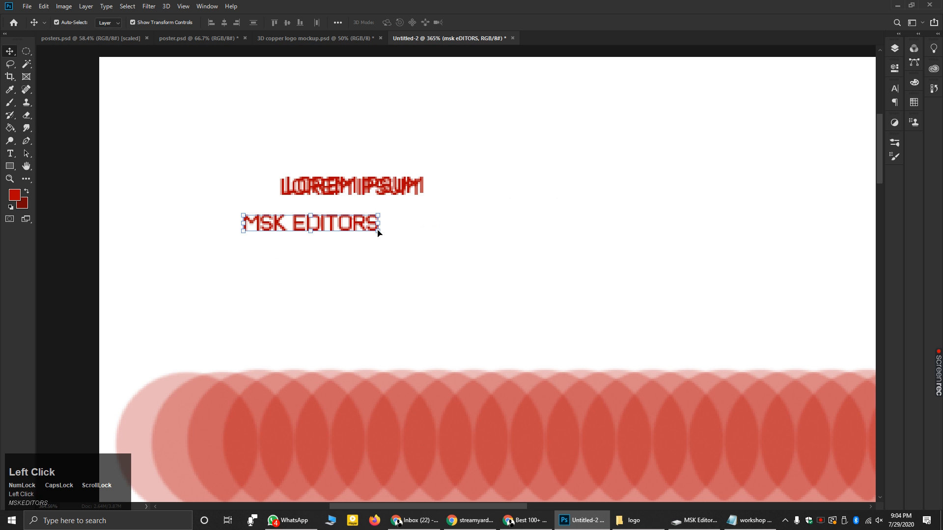
pyautogui.moveTo(378, 231); pyautogui.dragTo(537, 298)
pyautogui.moveTo(246, 187); pyautogui.dragTo(488, 299)
pyautogui.keyDown('alt'); pyautogui.scroll(-3, 442, 291); pyautogui.keyUp('alt')
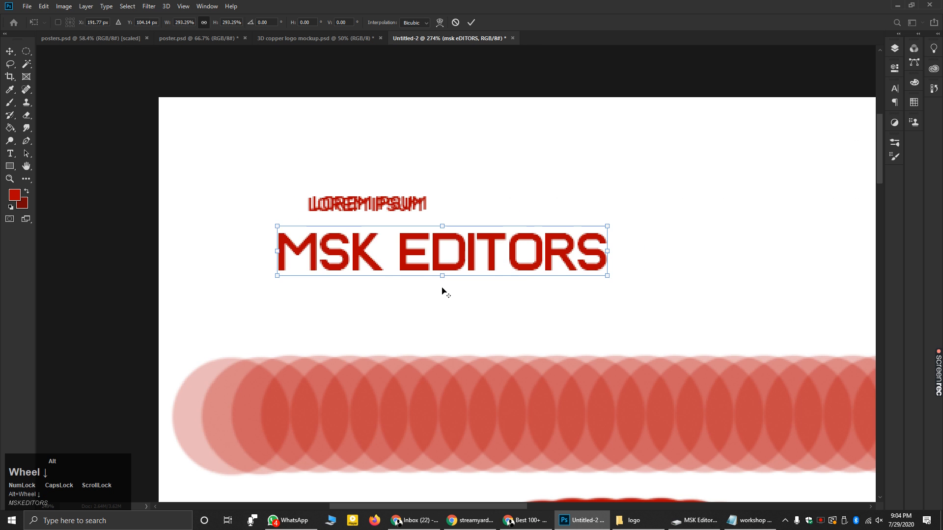
pyautogui.moveTo(567, 280); pyautogui.dragTo(809, 333)
pyautogui.keyDown('alt'); pyautogui.scroll(-2, 328, 291); pyautogui.keyUp('alt')
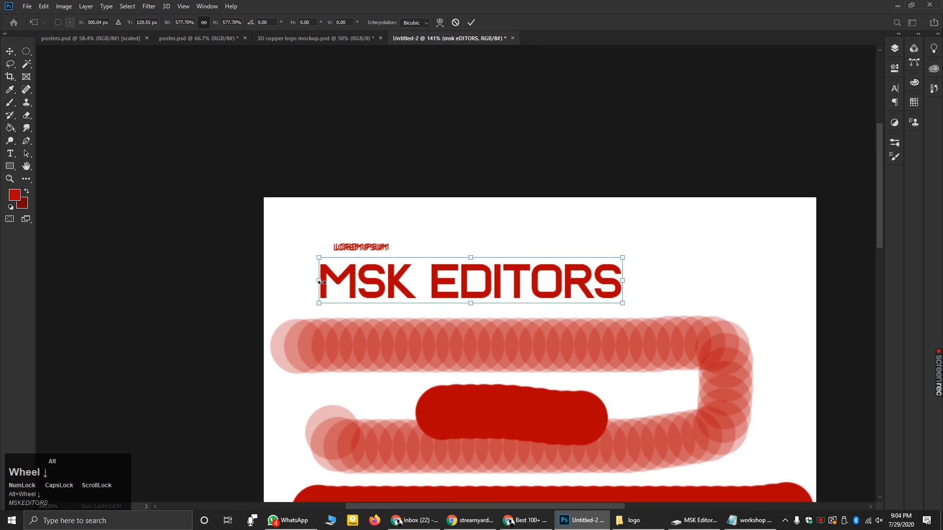
pyautogui.keyDown('alt'); pyautogui.scroll(-1, 322, 282); pyautogui.keyUp('alt')
pyautogui.moveTo(547, 264); pyautogui.dragTo(640, 264)
pyautogui.moveTo(447, 265); pyautogui.dragTo(466, 267)
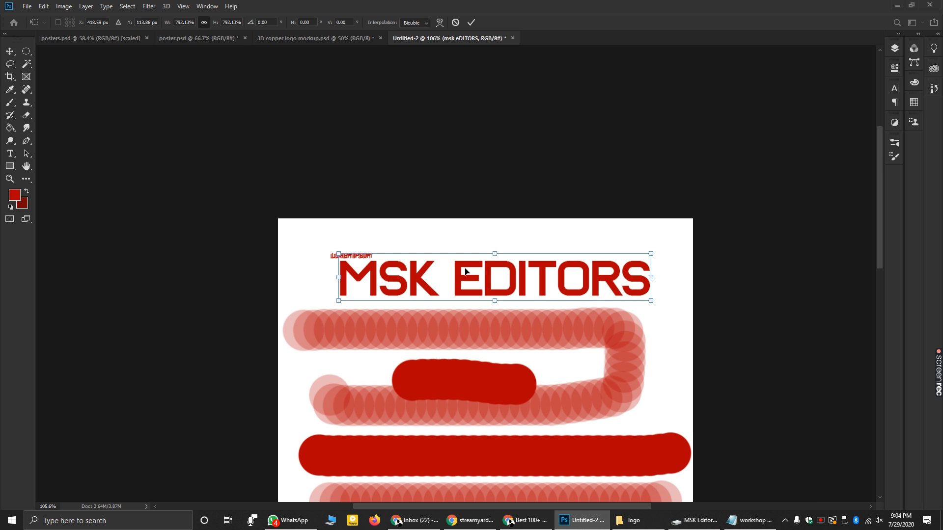
# - Look over posters.psd and poster.psd, show Layers, then return to Untitled-2 and select all
pyautogui.click(205, 42)
pyautogui.click(82, 38)
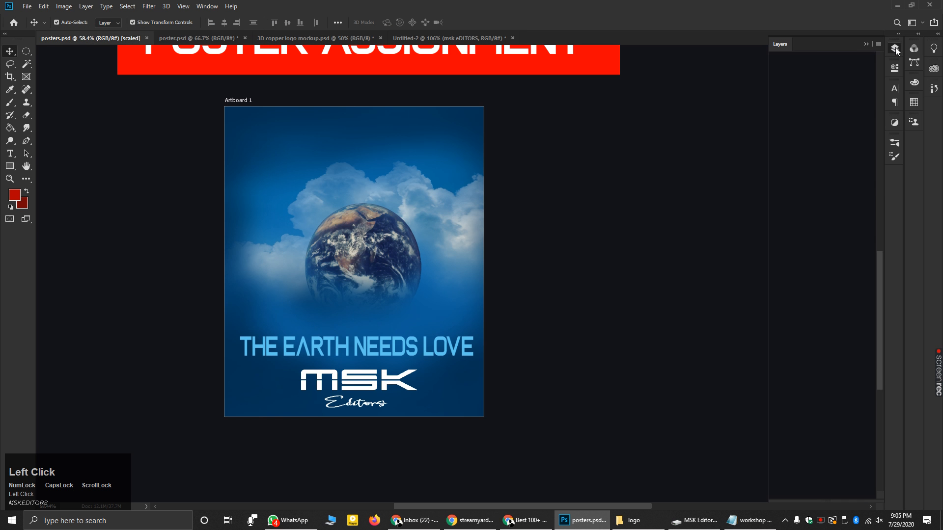
pyautogui.click(894, 47)
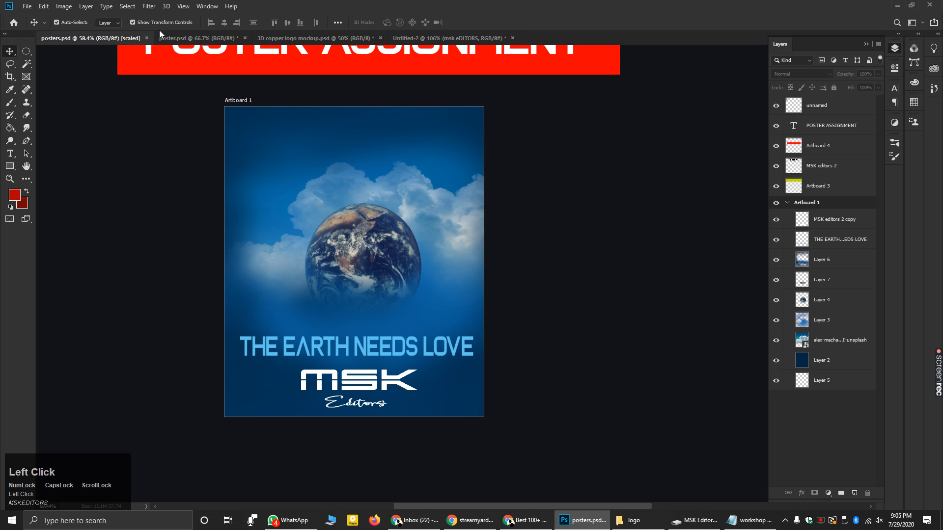
pyautogui.click(178, 34)
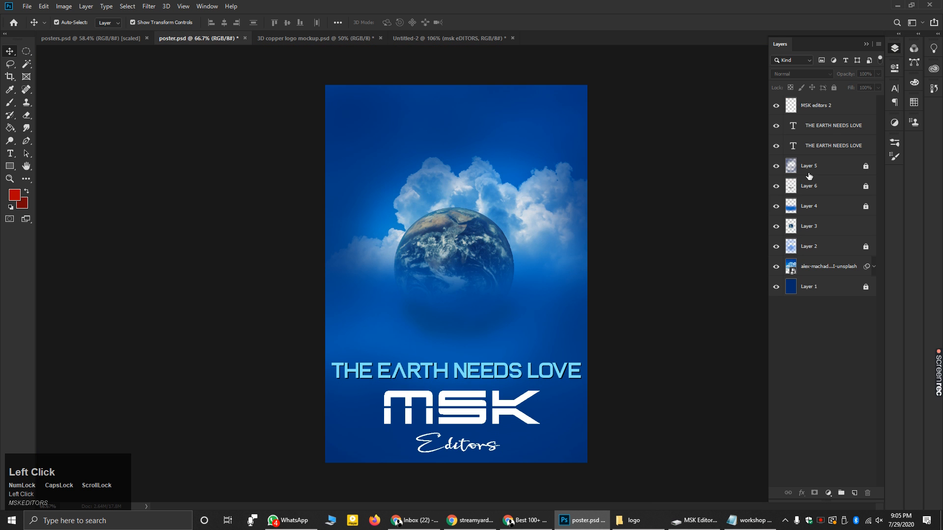
pyautogui.click(450, 40)
pyautogui.keyDown('alt'); pyautogui.scroll(-3, 417, 195); pyautogui.keyUp('alt')
pyautogui.hotkey('ctrl', 'a')
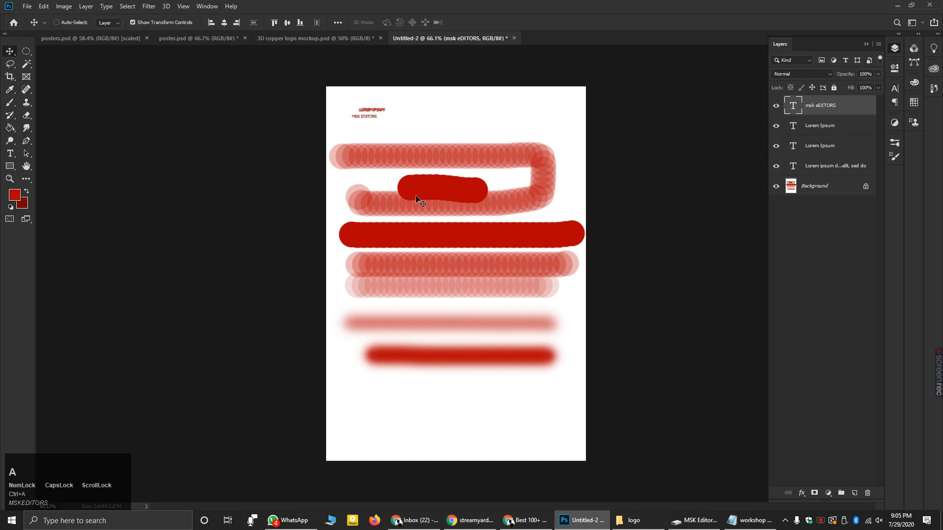
# - Attempt to delete the selection, dismiss the type-layer warning, and deselect
pyautogui.press('Delete')
pyautogui.click(472, 200)
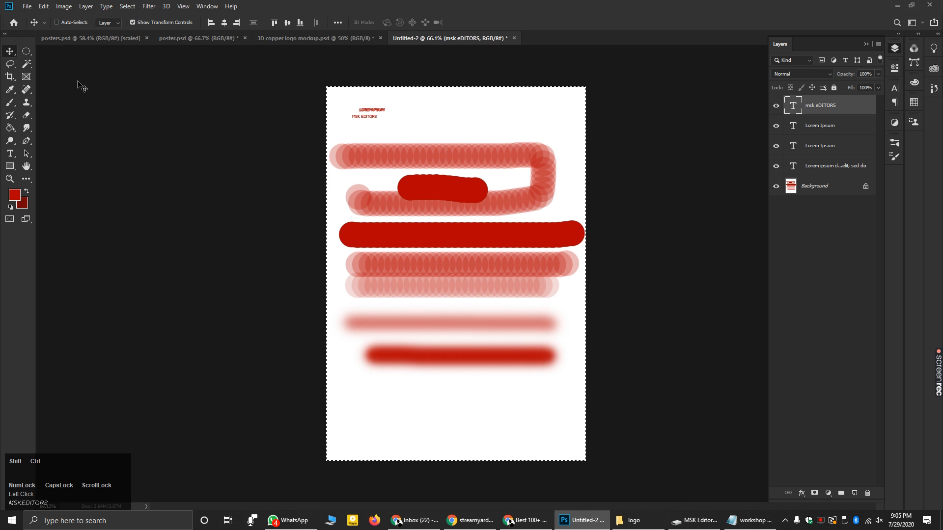
pyautogui.click(130, 9)
pyautogui.click(145, 27)
# - Rasterize the MSK EDITORS type layer with the Eraser and enlarge the eraser to 600
pyautogui.click(27, 114)
pyautogui.click(429, 112)
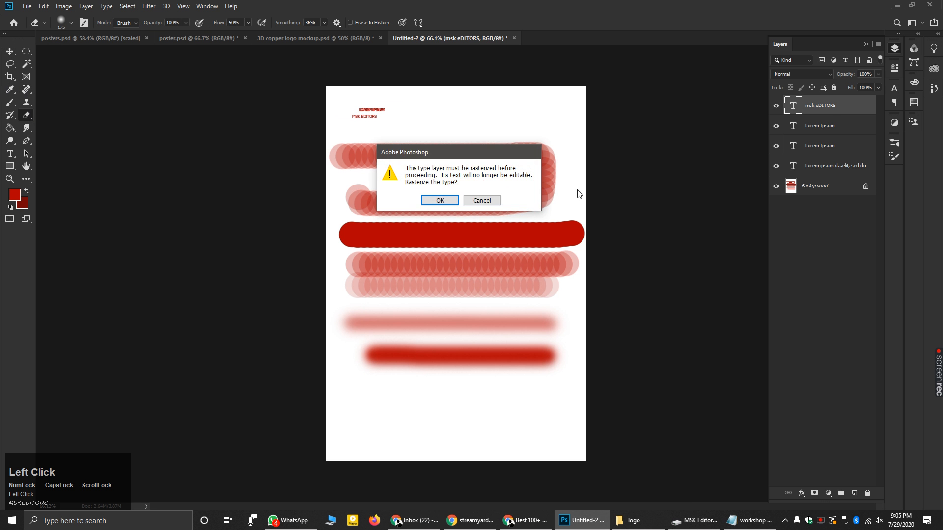
pyautogui.press('Return')
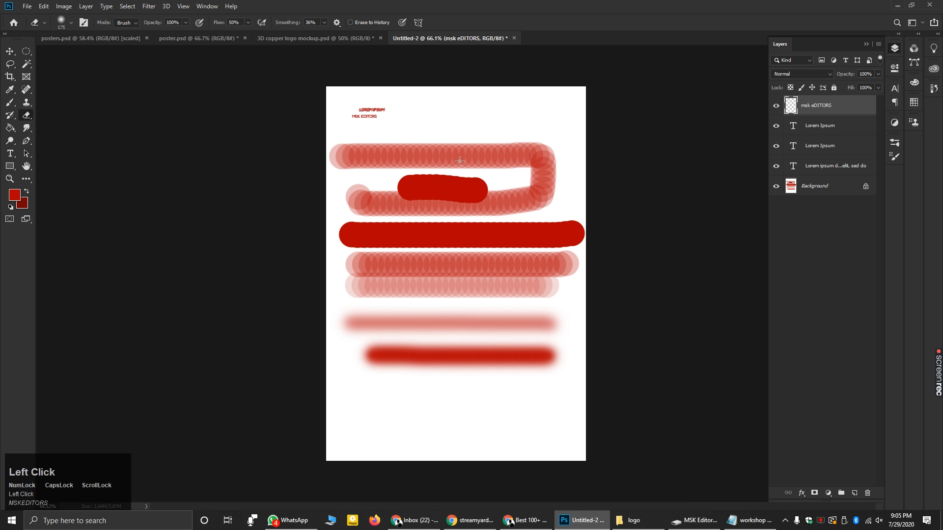
pyautogui.press(']')
pyautogui.press(']')
pyautogui.press(']')
pyautogui.press(']')
pyautogui.press(']')
pyautogui.press(']')
pyautogui.click(27, 6)
pyautogui.click(35, 15)
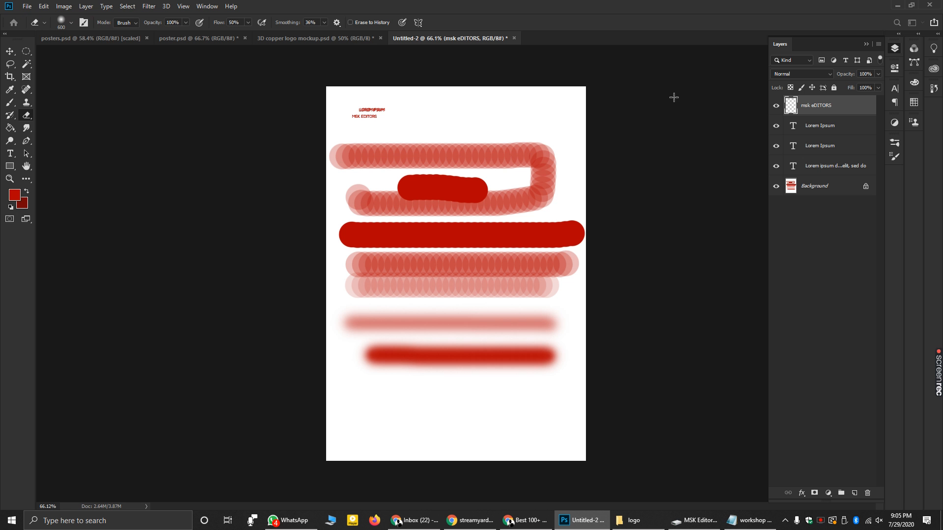
# - Bring up the New Document dialog with Ctrl+N and close the logo and MSK Editors Explorer windows
pyautogui.click(31, 7)
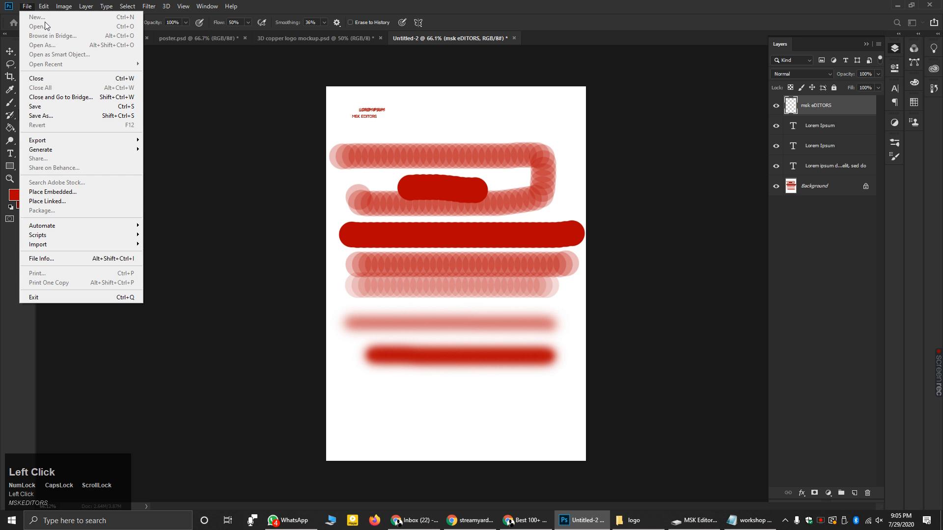
pyautogui.click(197, 78)
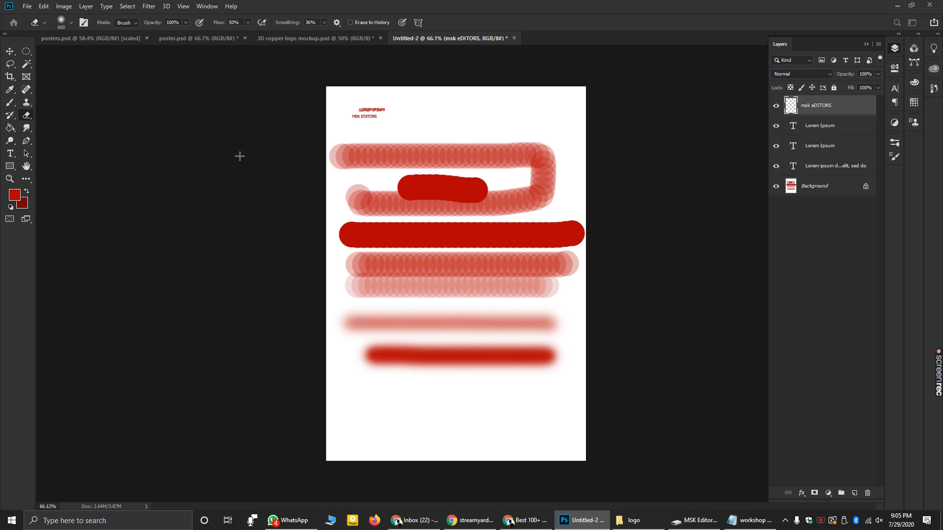
pyautogui.hotkey('ctrl', 'n')
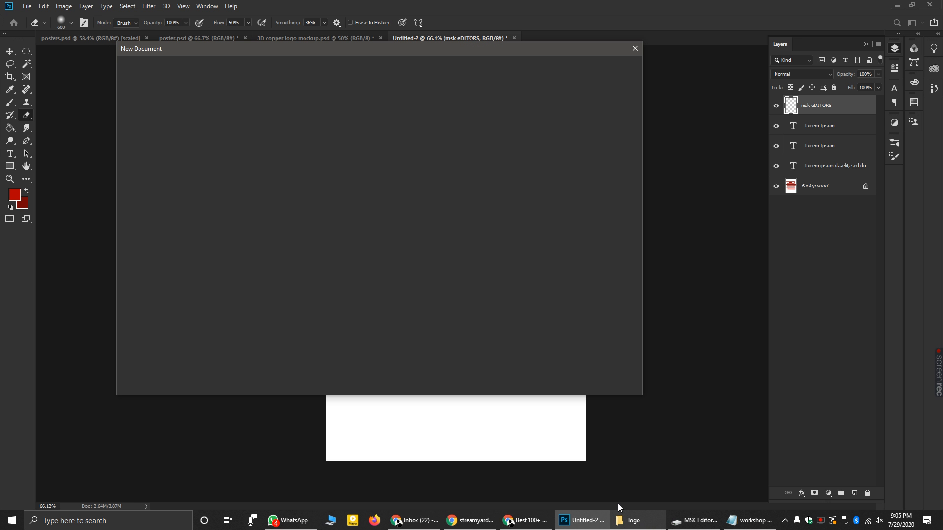
pyautogui.moveTo(638, 522)
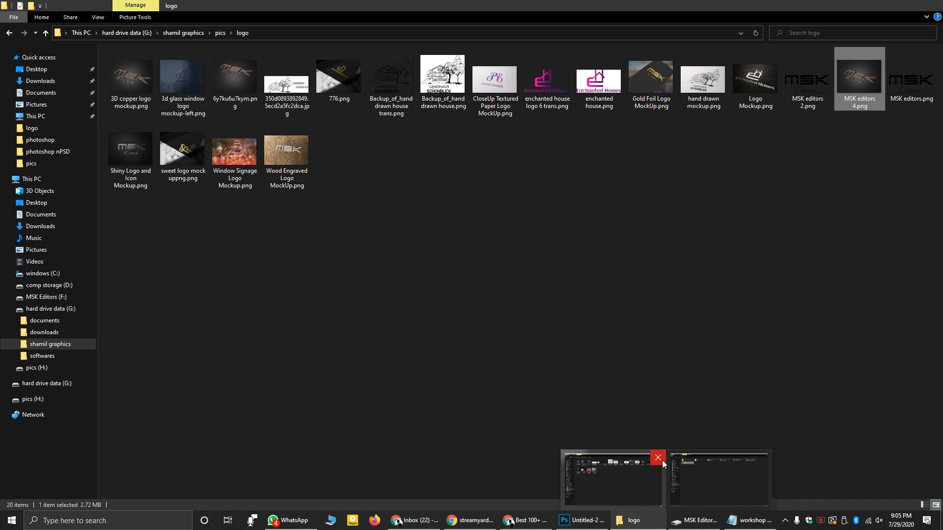
pyautogui.click(658, 458)
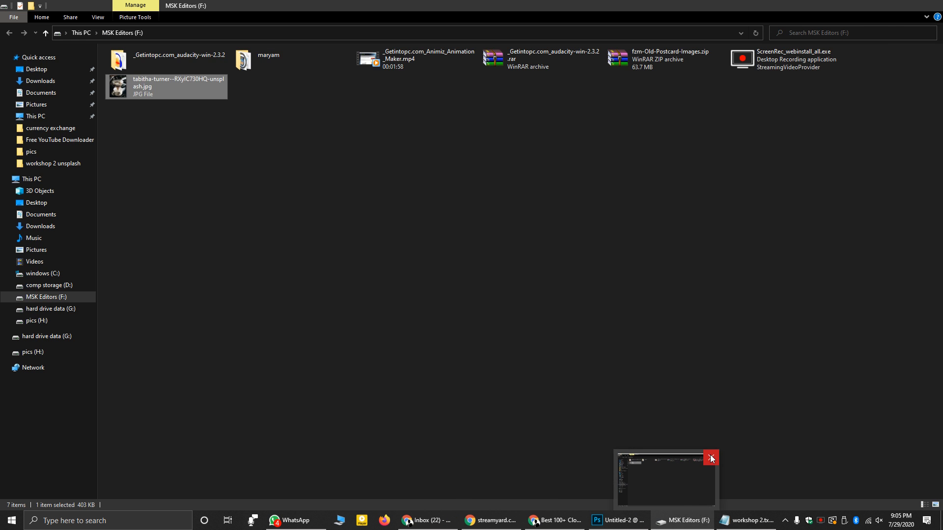
pyautogui.click(711, 458)
pyautogui.moveTo(744, 519)
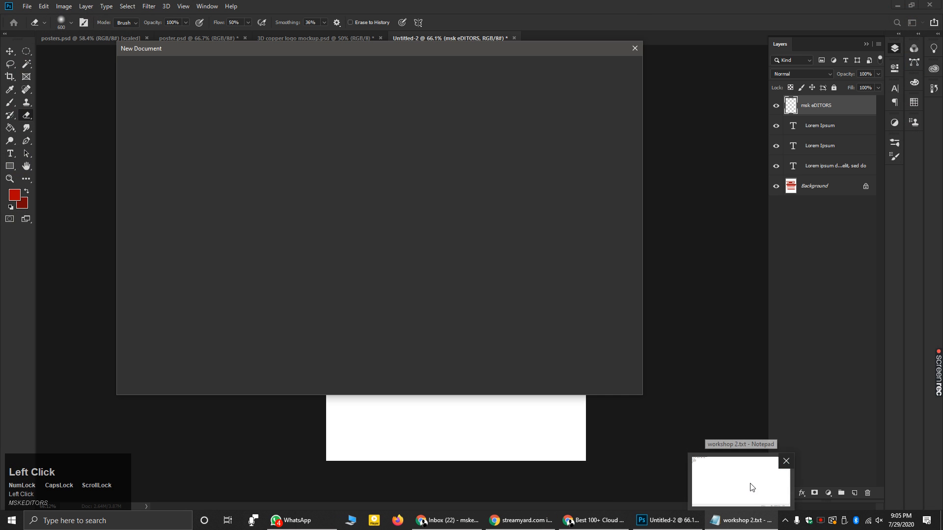
# - Create a new blank document from the 800x1154 Custom preset
pyautogui.moveTo(634, 524)
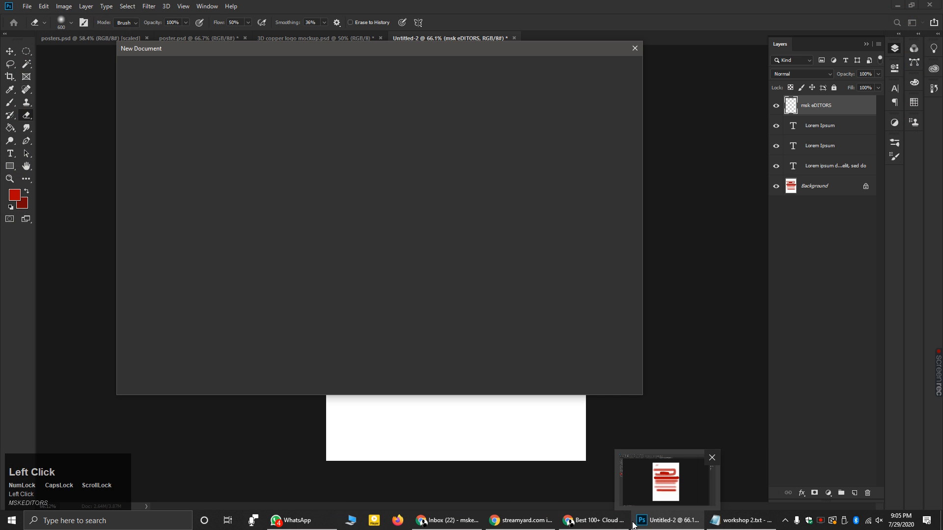
pyautogui.moveTo(456, 522)
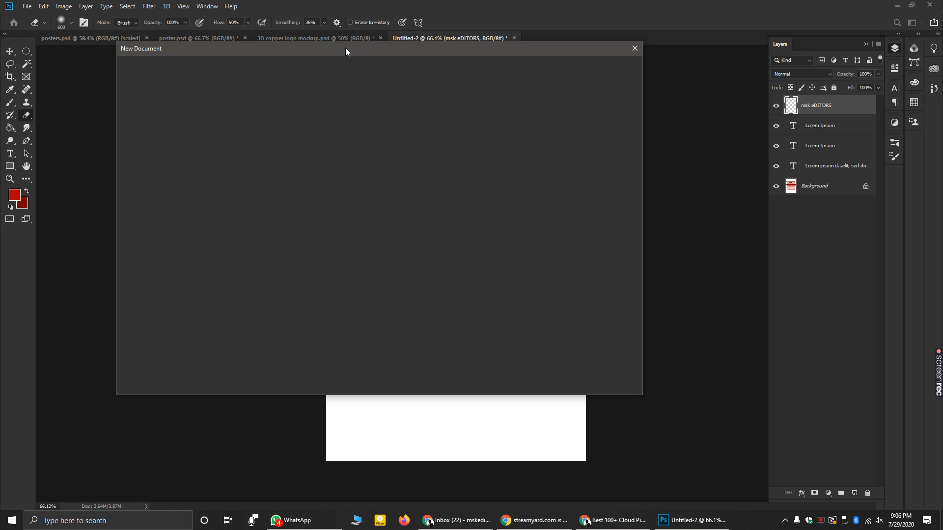
pyautogui.click(385, 61)
pyautogui.click(289, 265)
pyautogui.click(583, 405)
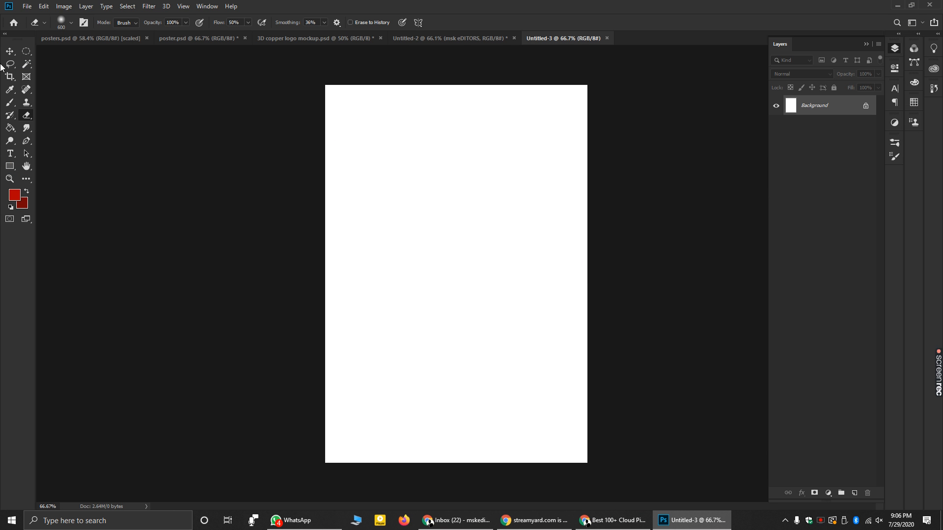
# - Pick the Rectangular Marquee and replace the background with two empty transparent layers
pyautogui.click(26, 54)
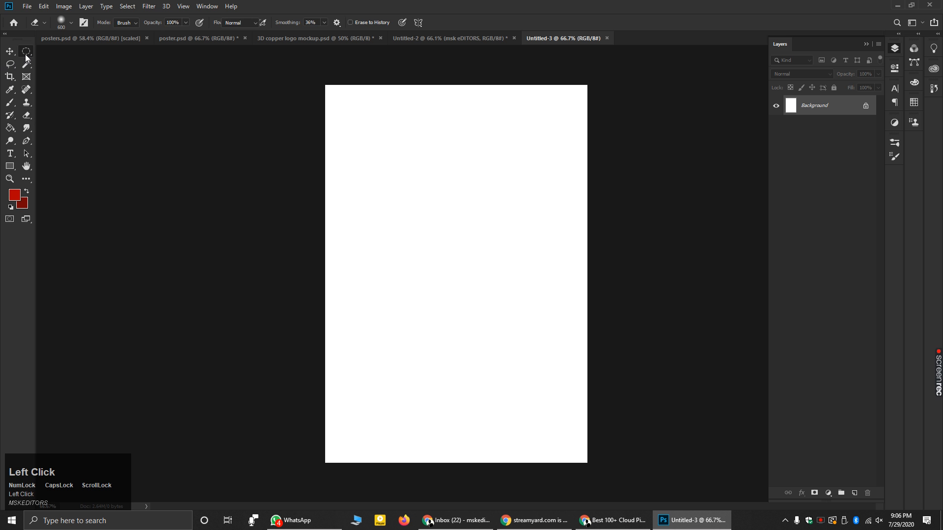
pyautogui.click(26, 52)
pyautogui.click(54, 51)
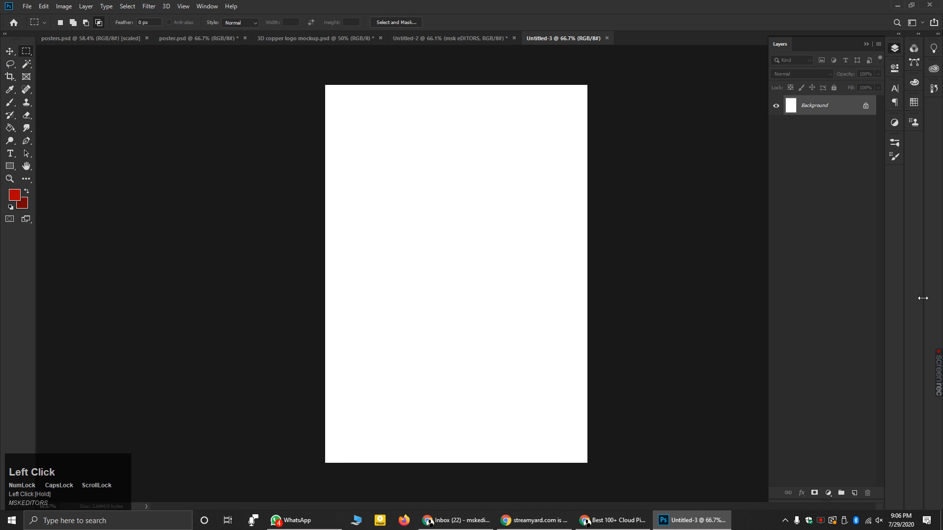
pyautogui.click(854, 493)
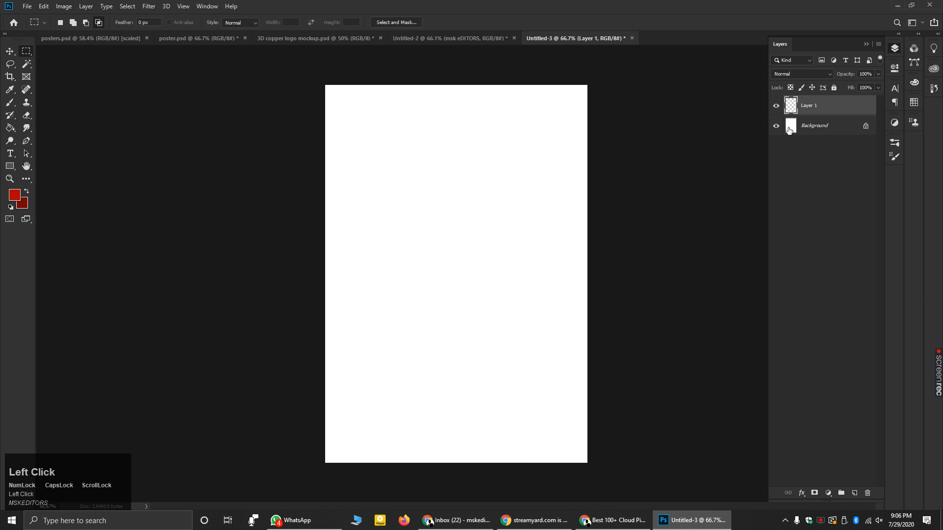
pyautogui.click(866, 126)
pyautogui.rightClick(844, 127)
pyautogui.click(733, 155)
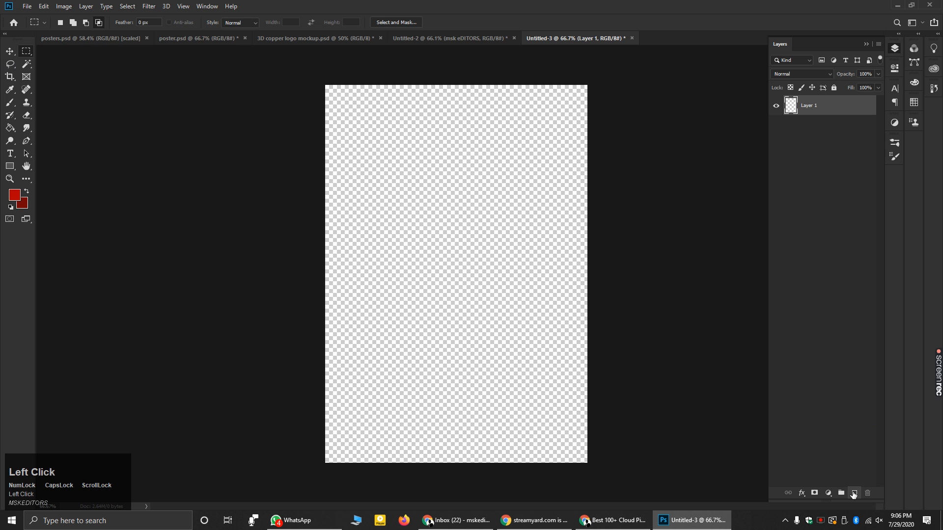
pyautogui.click(853, 493)
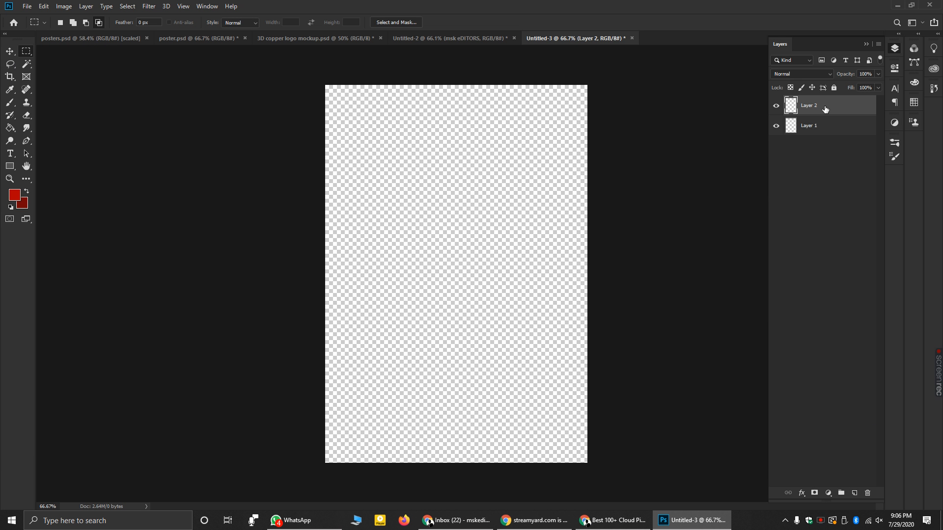
# - Fill a red rectangle in the upper page on Layer 2, then activate Layer 1 and hide Layer 2
pyautogui.moveTo(352, 118); pyautogui.dragTo(545, 358)
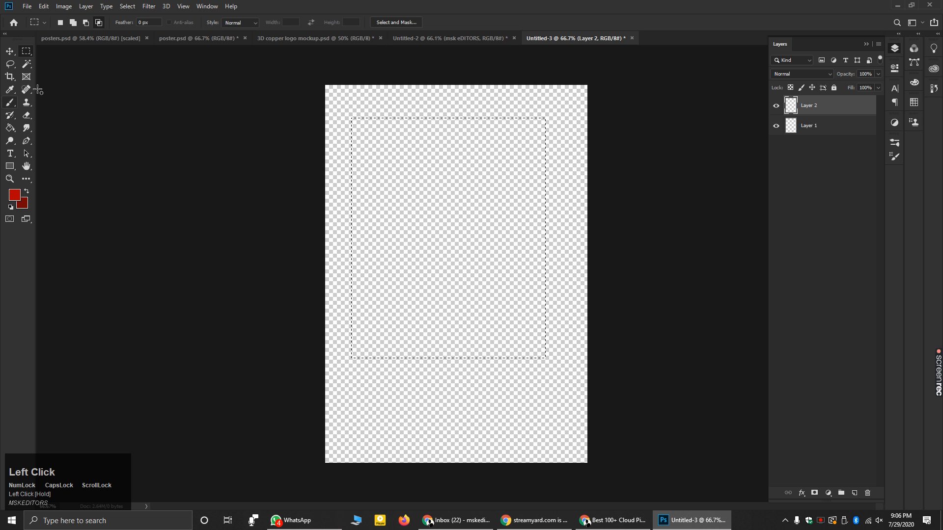
pyautogui.click(10, 130)
pyautogui.click(395, 177)
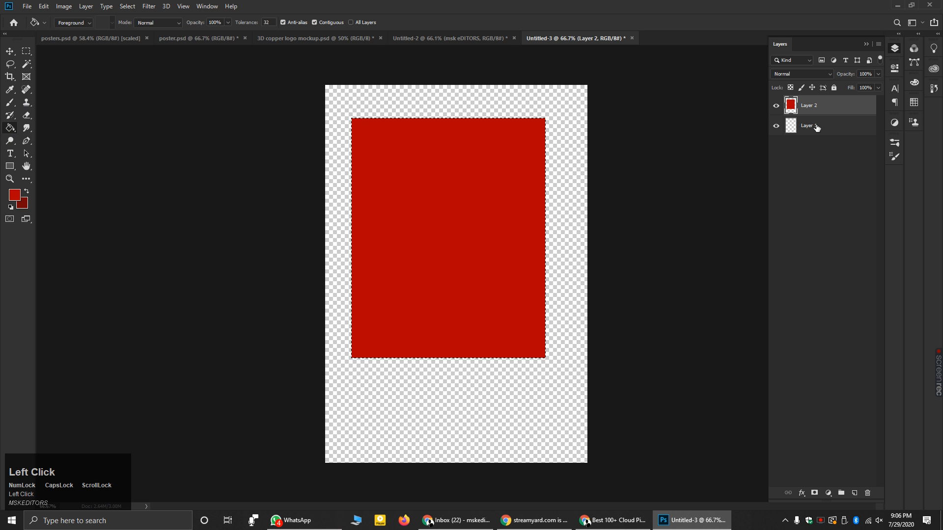
pyautogui.click(821, 128)
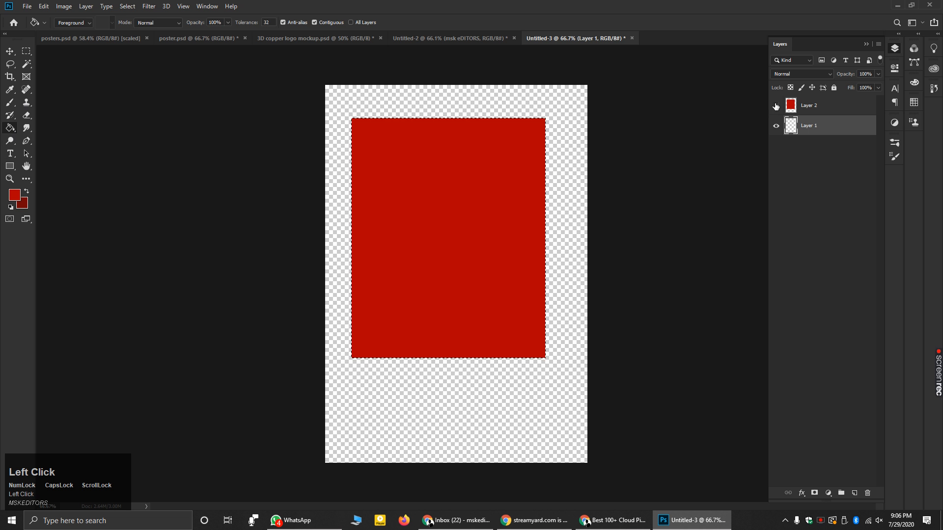
pyautogui.click(776, 105)
# - Draw a circular elliptical selection in the lower canvas
pyautogui.click(26, 51)
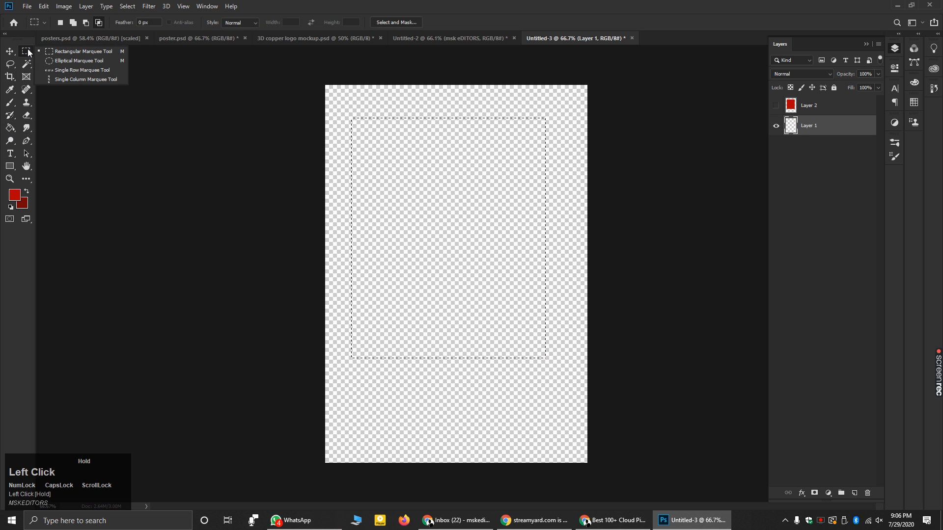
pyautogui.click(79, 60)
pyautogui.moveTo(361, 162)
pyautogui.mouseDown()
pyautogui.moveTo(496, 275)
pyautogui.moveTo(367, 175)
pyautogui.mouseUp()
pyautogui.click(383, 251)
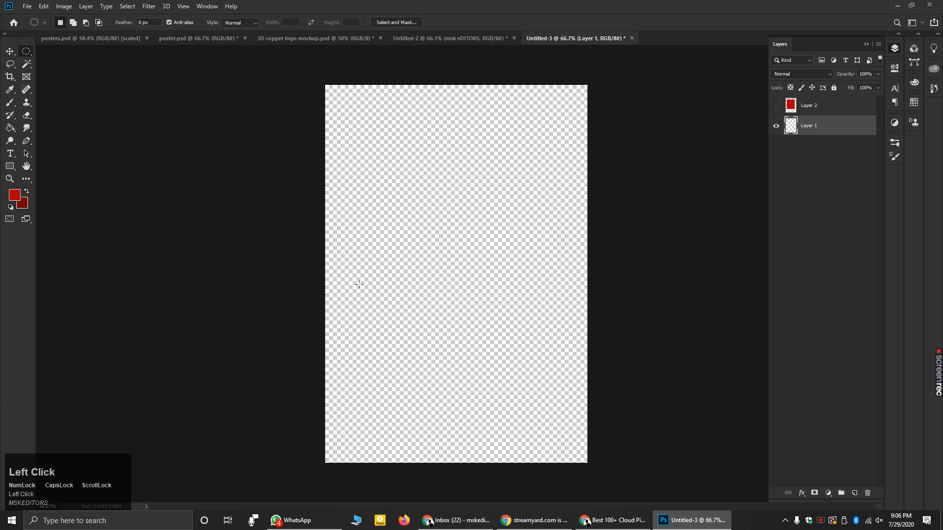
pyautogui.moveTo(385, 264); pyautogui.dragTo(565, 458)
# - Fill the circle with bright yellow on Layer 1
pyautogui.click(20, 194)
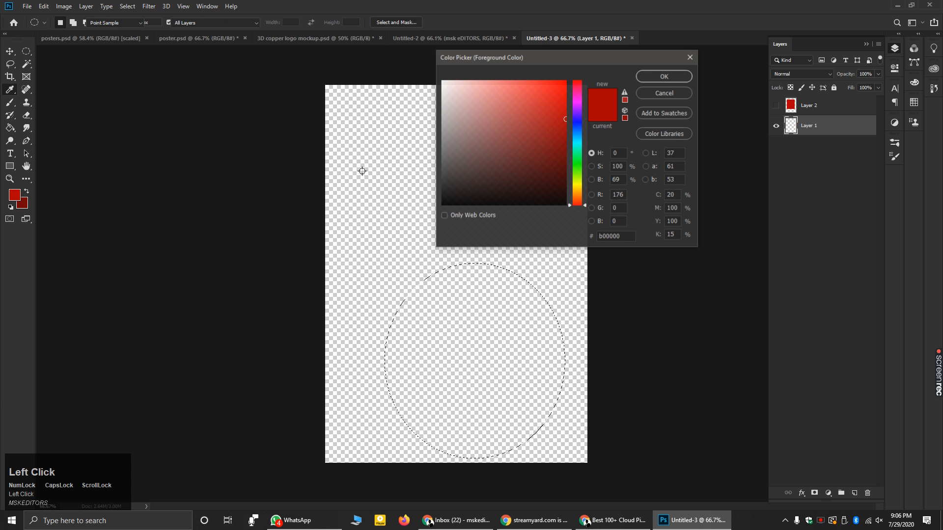
pyautogui.moveTo(579, 118)
pyautogui.mouseDown()
pyautogui.moveTo(579, 95)
pyautogui.moveTo(566, 116)
pyautogui.moveTo(566, 107)
pyautogui.mouseUp()
pyautogui.moveTo(579, 172); pyautogui.dragTo(582, 185)
pyautogui.moveTo(558, 104); pyautogui.dragTo(581, 70)
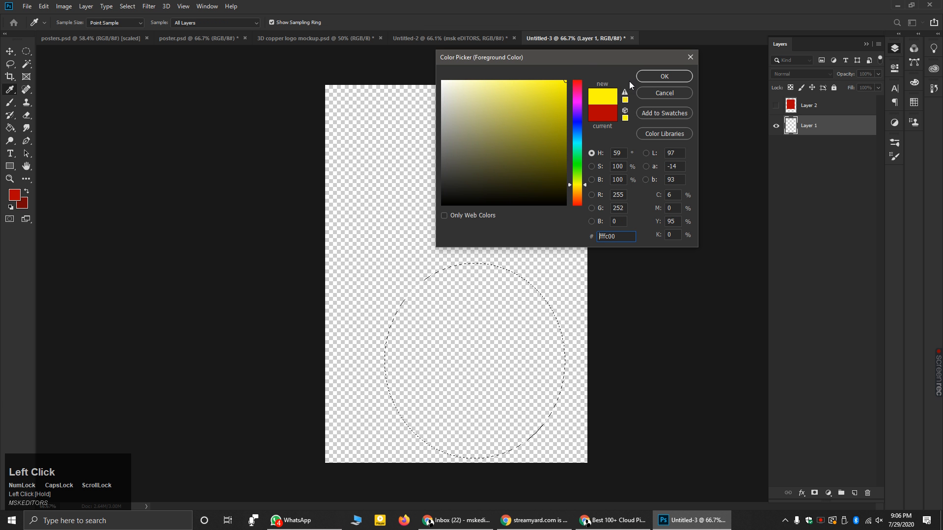
pyautogui.click(644, 79)
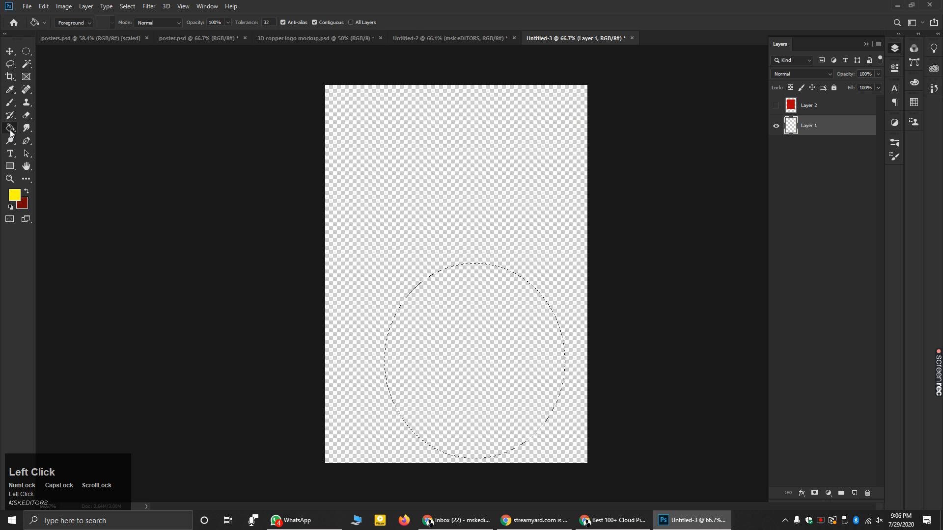
pyautogui.click(438, 321)
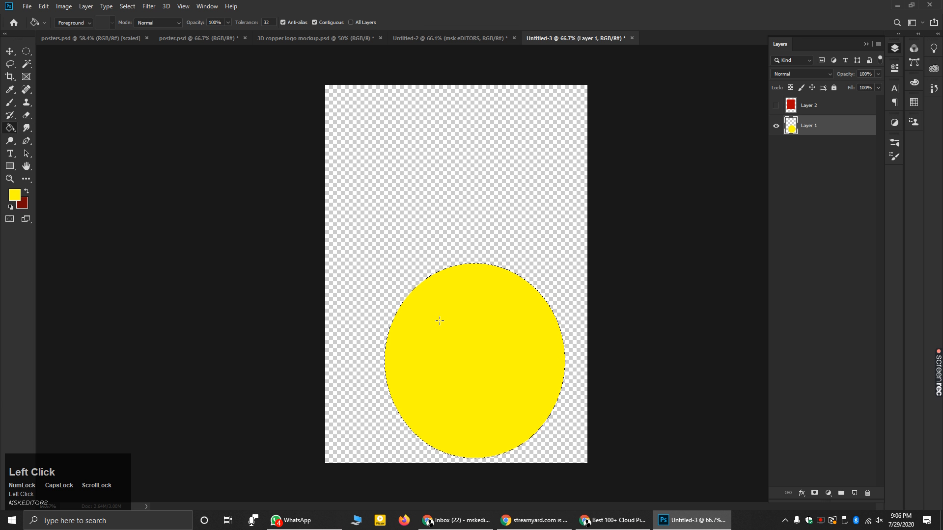
# - Show the red rectangle again, deselect, and make Layer 2 the active layer
pyautogui.click(776, 105)
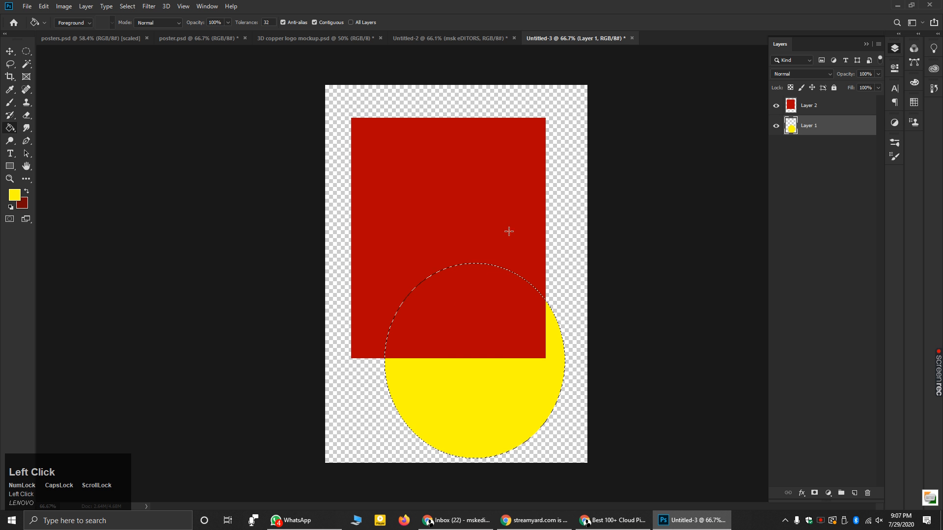
pyautogui.press('m')
pyautogui.click(364, 98)
pyautogui.press('v')
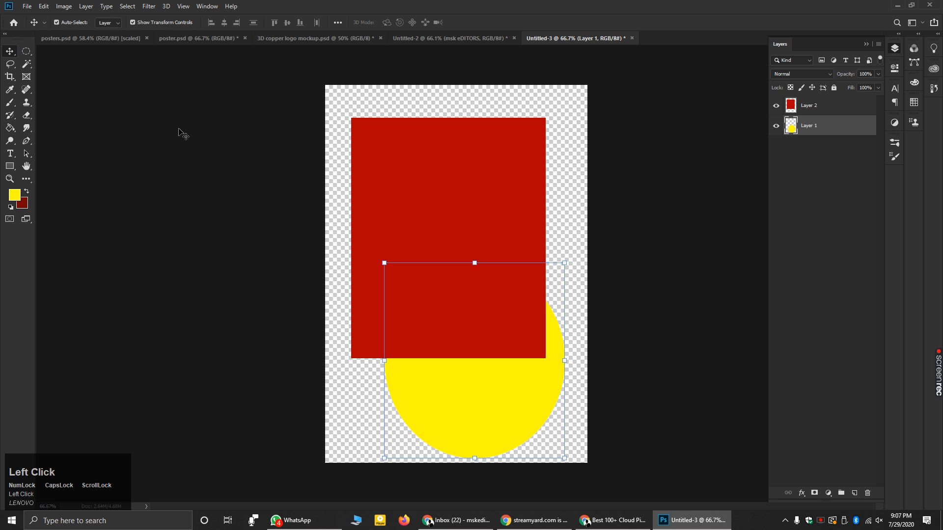
pyautogui.click(338, 104)
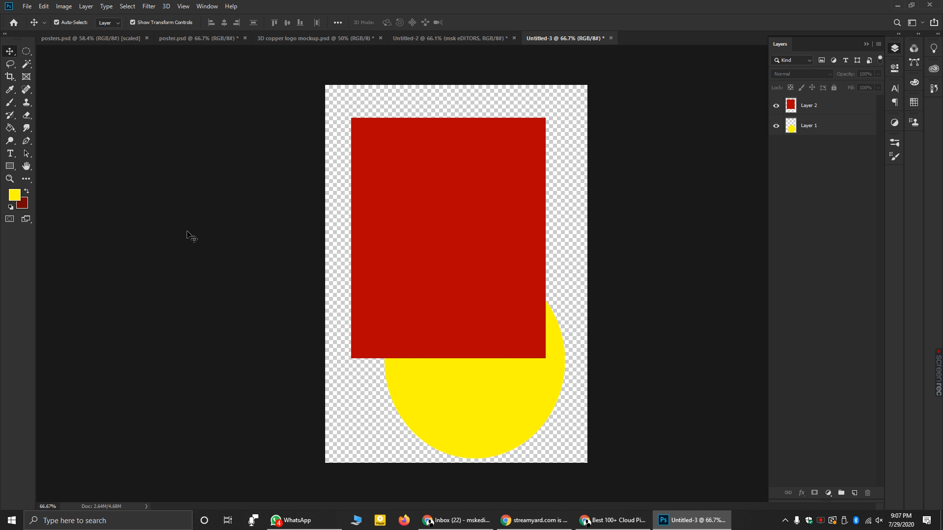
pyautogui.click(816, 107)
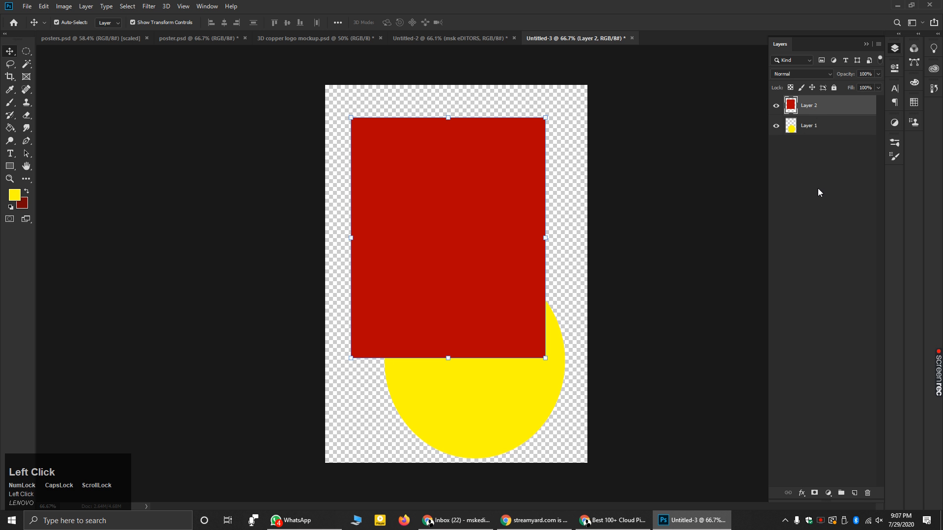
pyautogui.click(28, 115)
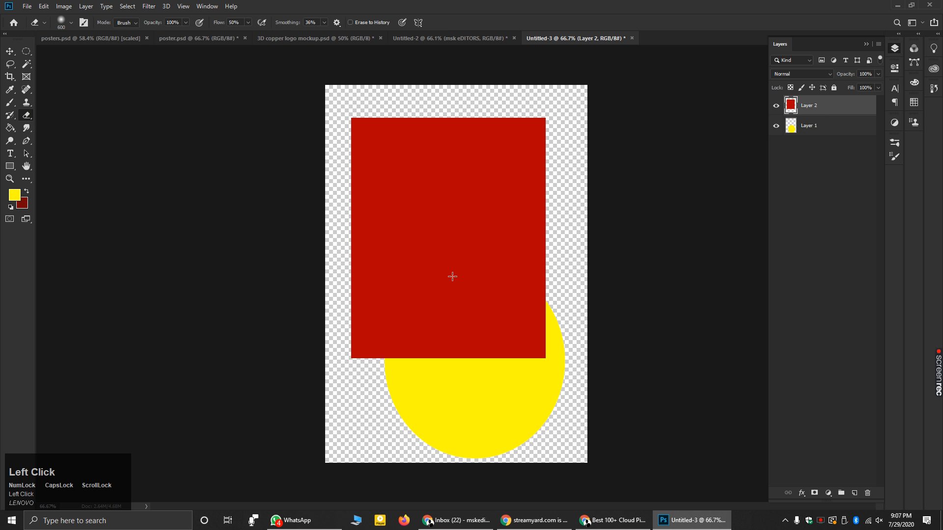
# - Undo a trial erase and set the eraser to 73 px with 100% hardness
pyautogui.moveTo(494, 367); pyautogui.dragTo(495, 349)
pyautogui.hotkey('ctrl', 'z')
pyautogui.press('[')
pyautogui.press('[')
pyautogui.press('[')
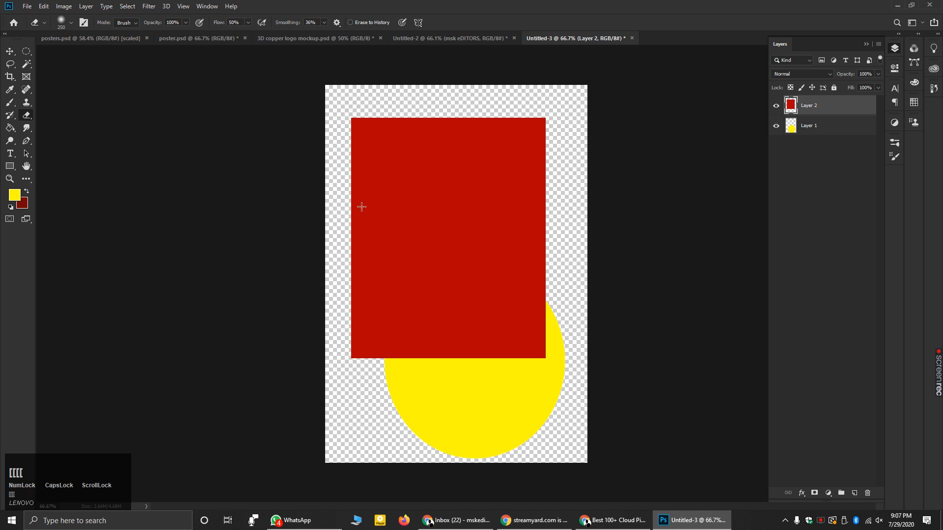
pyautogui.click(71, 23)
pyautogui.moveTo(86, 50); pyautogui.dragTo(128, 76)
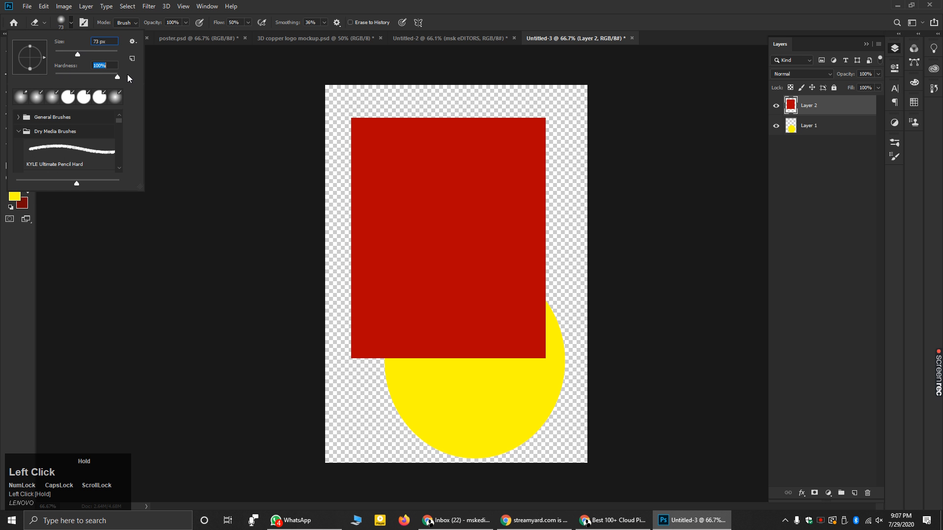
pyautogui.scroll(1, 544, 375)
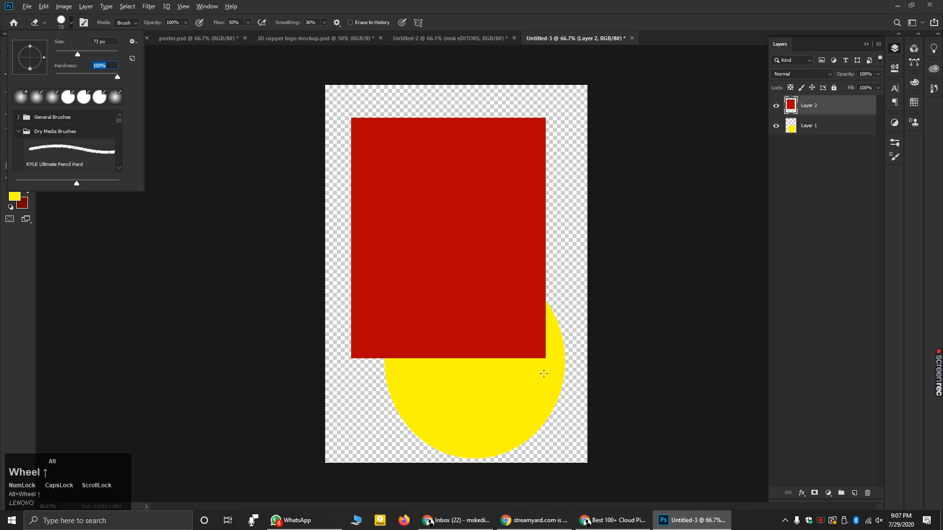
pyautogui.scroll(2, 592, 412)
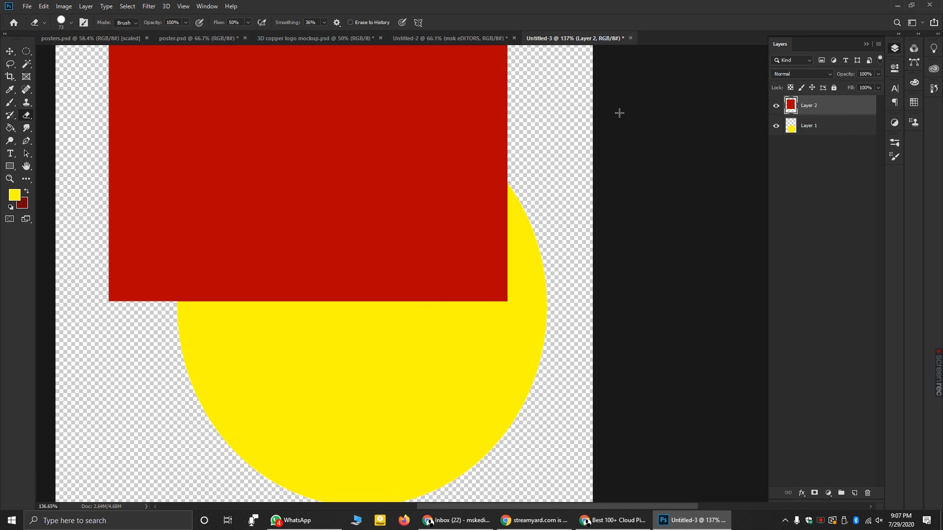
# - Erase the red over the yellow circle at 100% flow, then soften the tip to feather the edge
pyautogui.moveTo(461, 245)
pyautogui.mouseDown()
pyautogui.moveTo(433, 265)
pyautogui.moveTo(486, 280)
pyautogui.mouseUp()
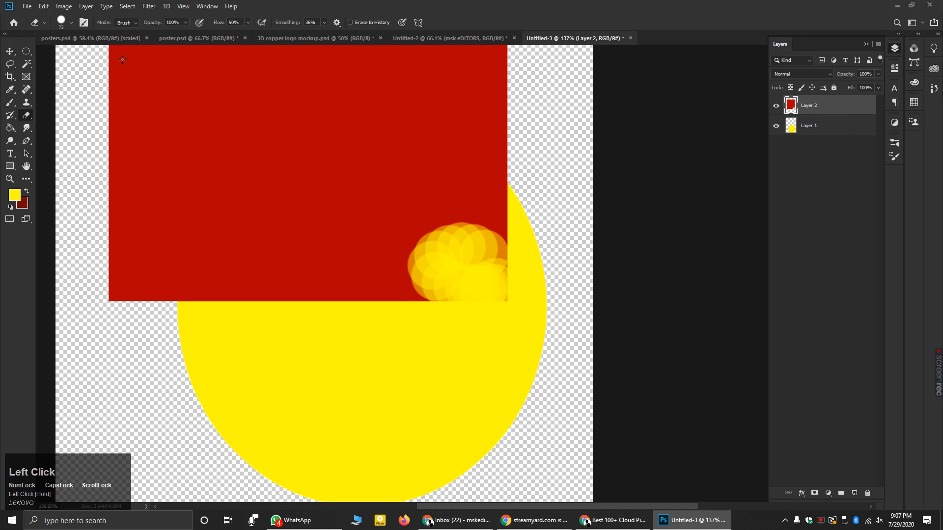
pyautogui.moveTo(247, 32)
pyautogui.mouseDown()
pyautogui.moveTo(295, 32)
pyautogui.moveTo(493, 313)
pyautogui.moveTo(497, 221)
pyautogui.moveTo(432, 201)
pyautogui.moveTo(364, 222)
pyautogui.moveTo(388, 306)
pyautogui.moveTo(353, 300)
pyautogui.moveTo(295, 247)
pyautogui.moveTo(194, 304)
pyautogui.moveTo(388, 182)
pyautogui.mouseUp()
pyautogui.click(72, 23)
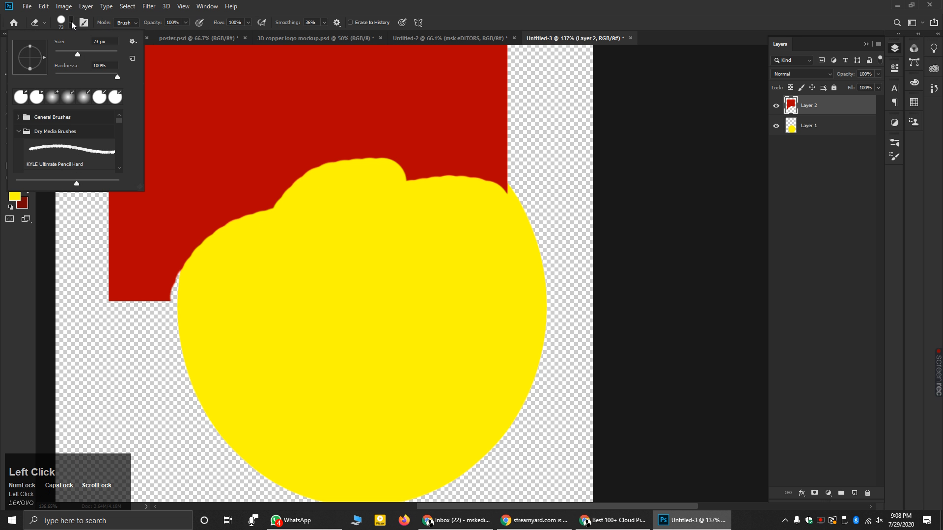
pyautogui.click(62, 73)
pyautogui.moveTo(266, 197)
pyautogui.mouseDown()
pyautogui.moveTo(297, 185)
pyautogui.moveTo(200, 250)
pyautogui.moveTo(398, 167)
pyautogui.moveTo(290, 181)
pyautogui.moveTo(260, 237)
pyautogui.moveTo(207, 231)
pyautogui.moveTo(401, 123)
pyautogui.moveTo(462, 156)
pyautogui.moveTo(422, 90)
pyautogui.moveTo(334, 84)
pyautogui.mouseUp()
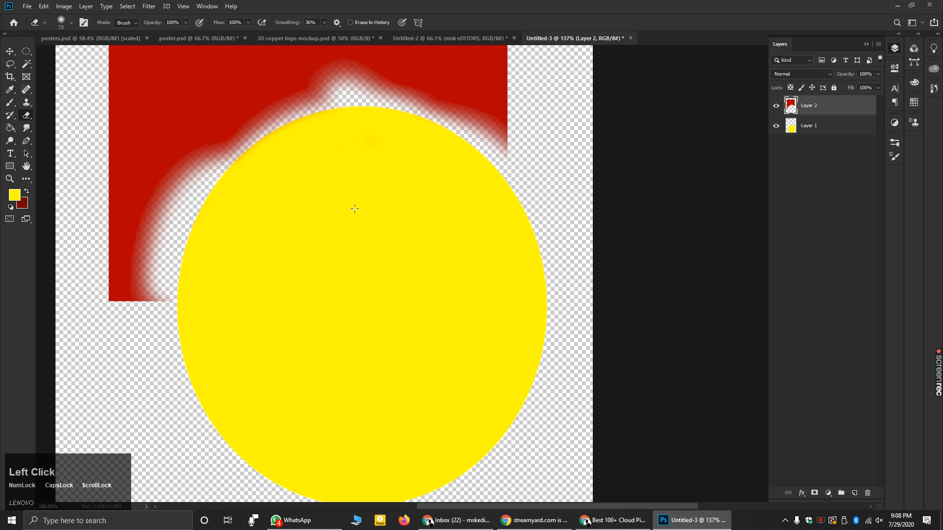
pyautogui.scroll(-3, 325, 256)
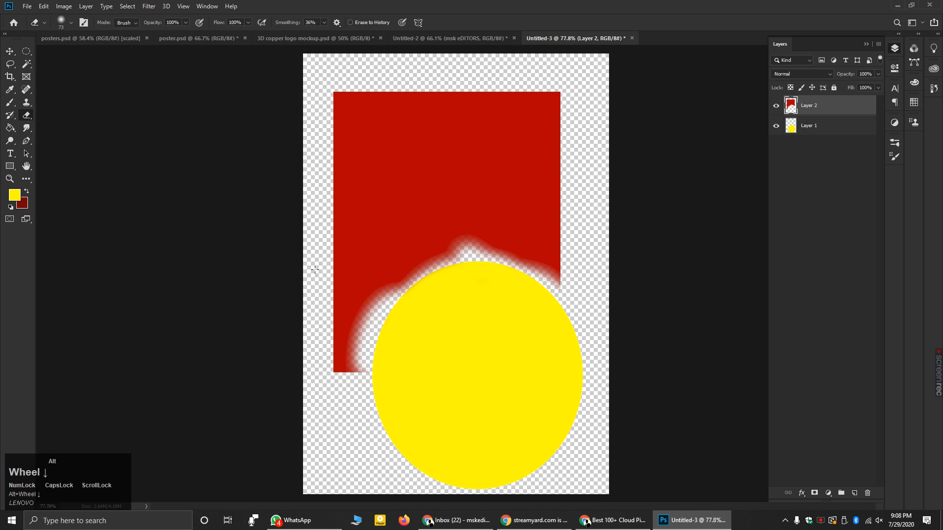
# - Return to the Untitled-2 brush-strokes page and select the Magic Eraser Tool
pyautogui.click(454, 41)
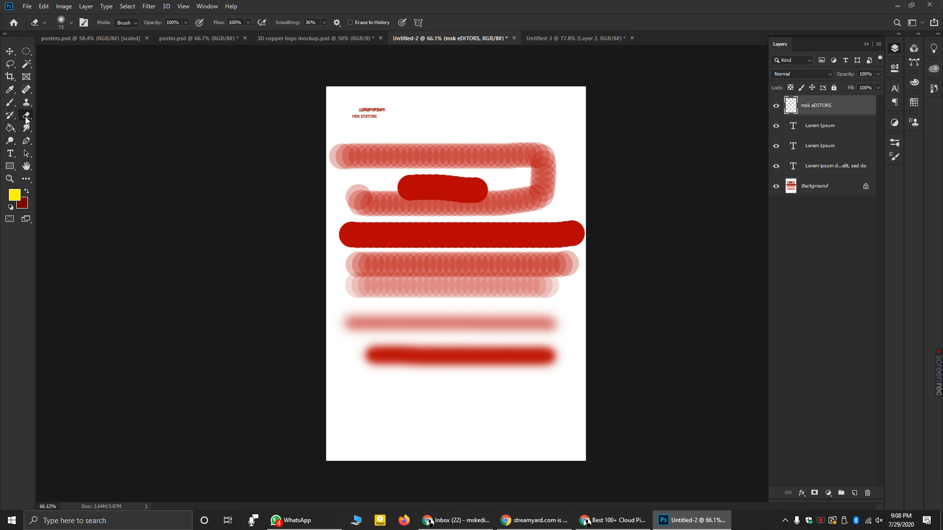
pyautogui.moveTo(27, 120)
pyautogui.mouseDown()
pyautogui.moveTo(63, 117)
pyautogui.moveTo(68, 134)
pyautogui.moveTo(80, 134)
pyautogui.mouseUp()
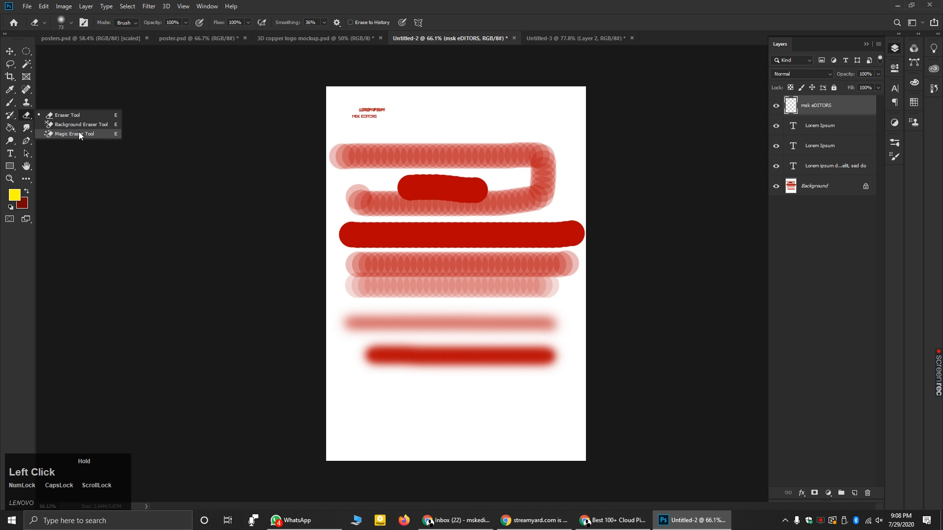
pyautogui.click(58, 134)
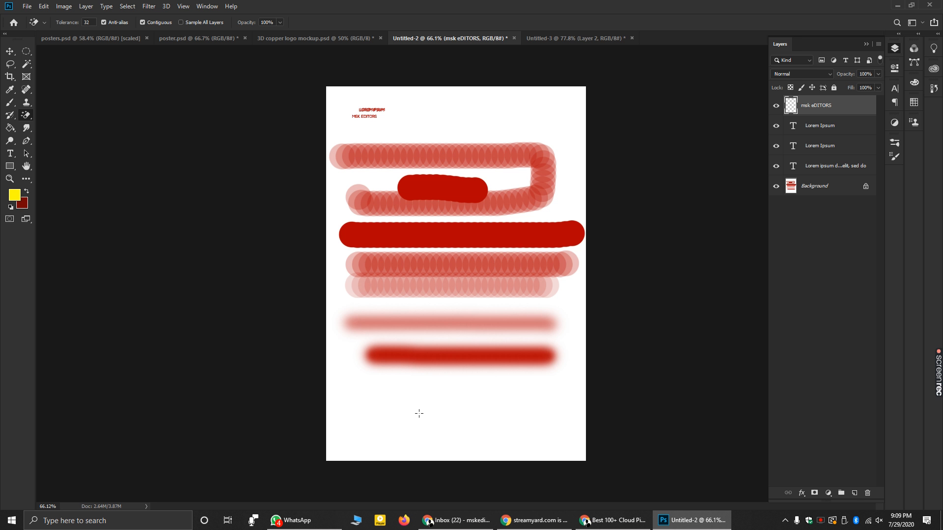
pyautogui.click(534, 520)
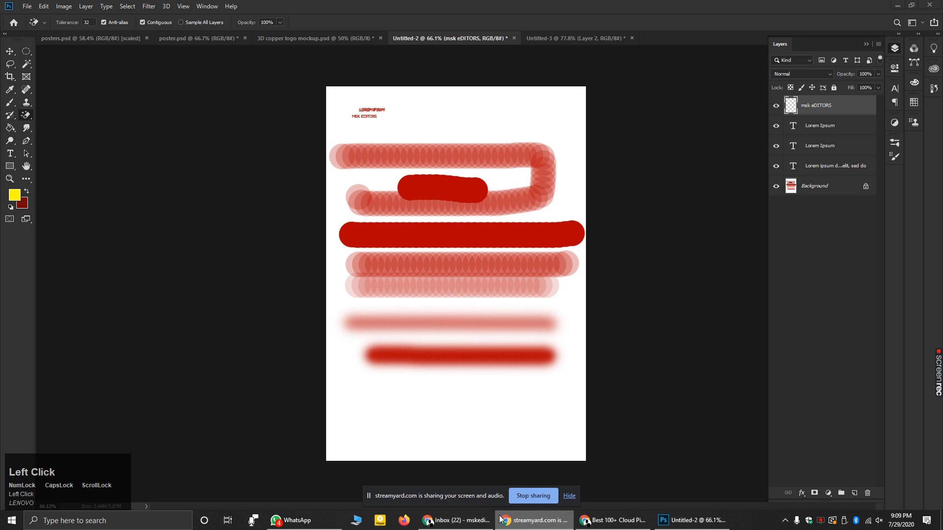
# - Stop the screen share, go to the StreamYard tab in Chrome and click Leave Studio
pyautogui.click(519, 504)
pyautogui.moveTo(489, 526)
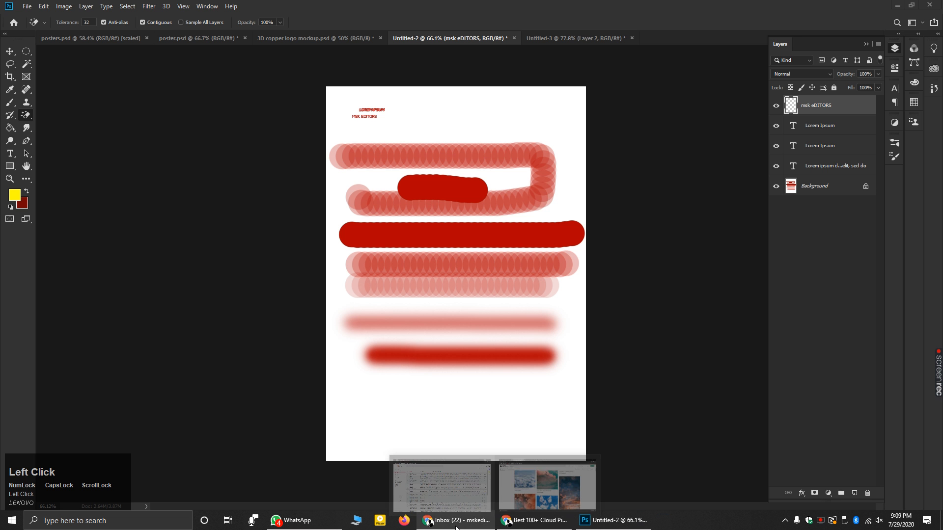
pyautogui.click(528, 520)
pyautogui.click(465, 521)
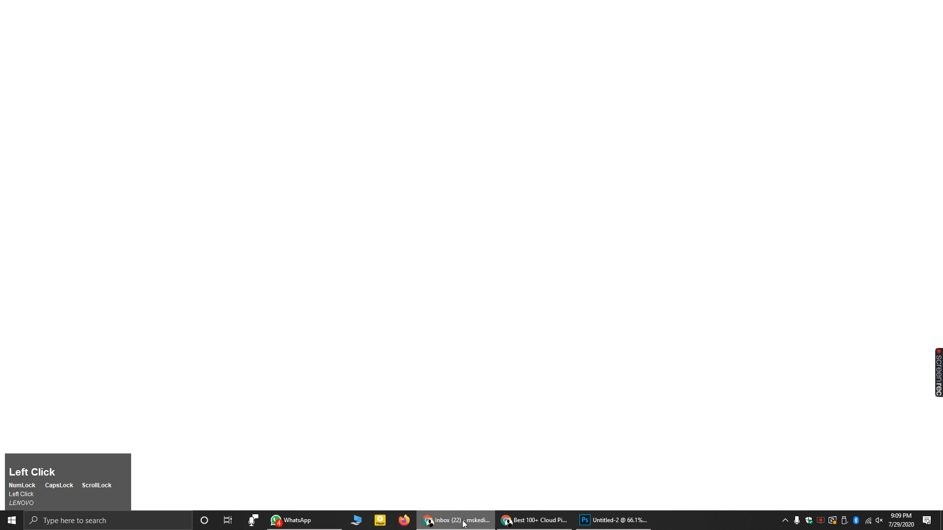
pyautogui.click(409, 8)
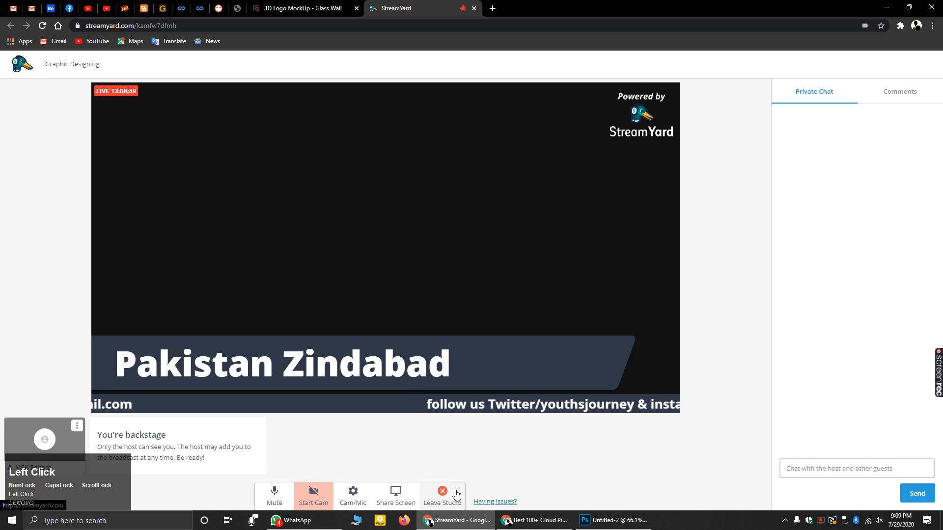
pyautogui.click(456, 495)
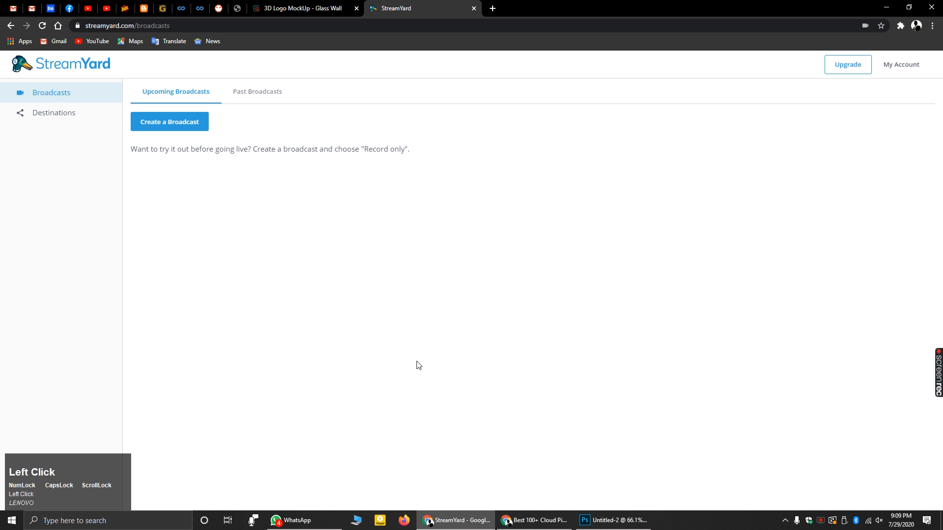